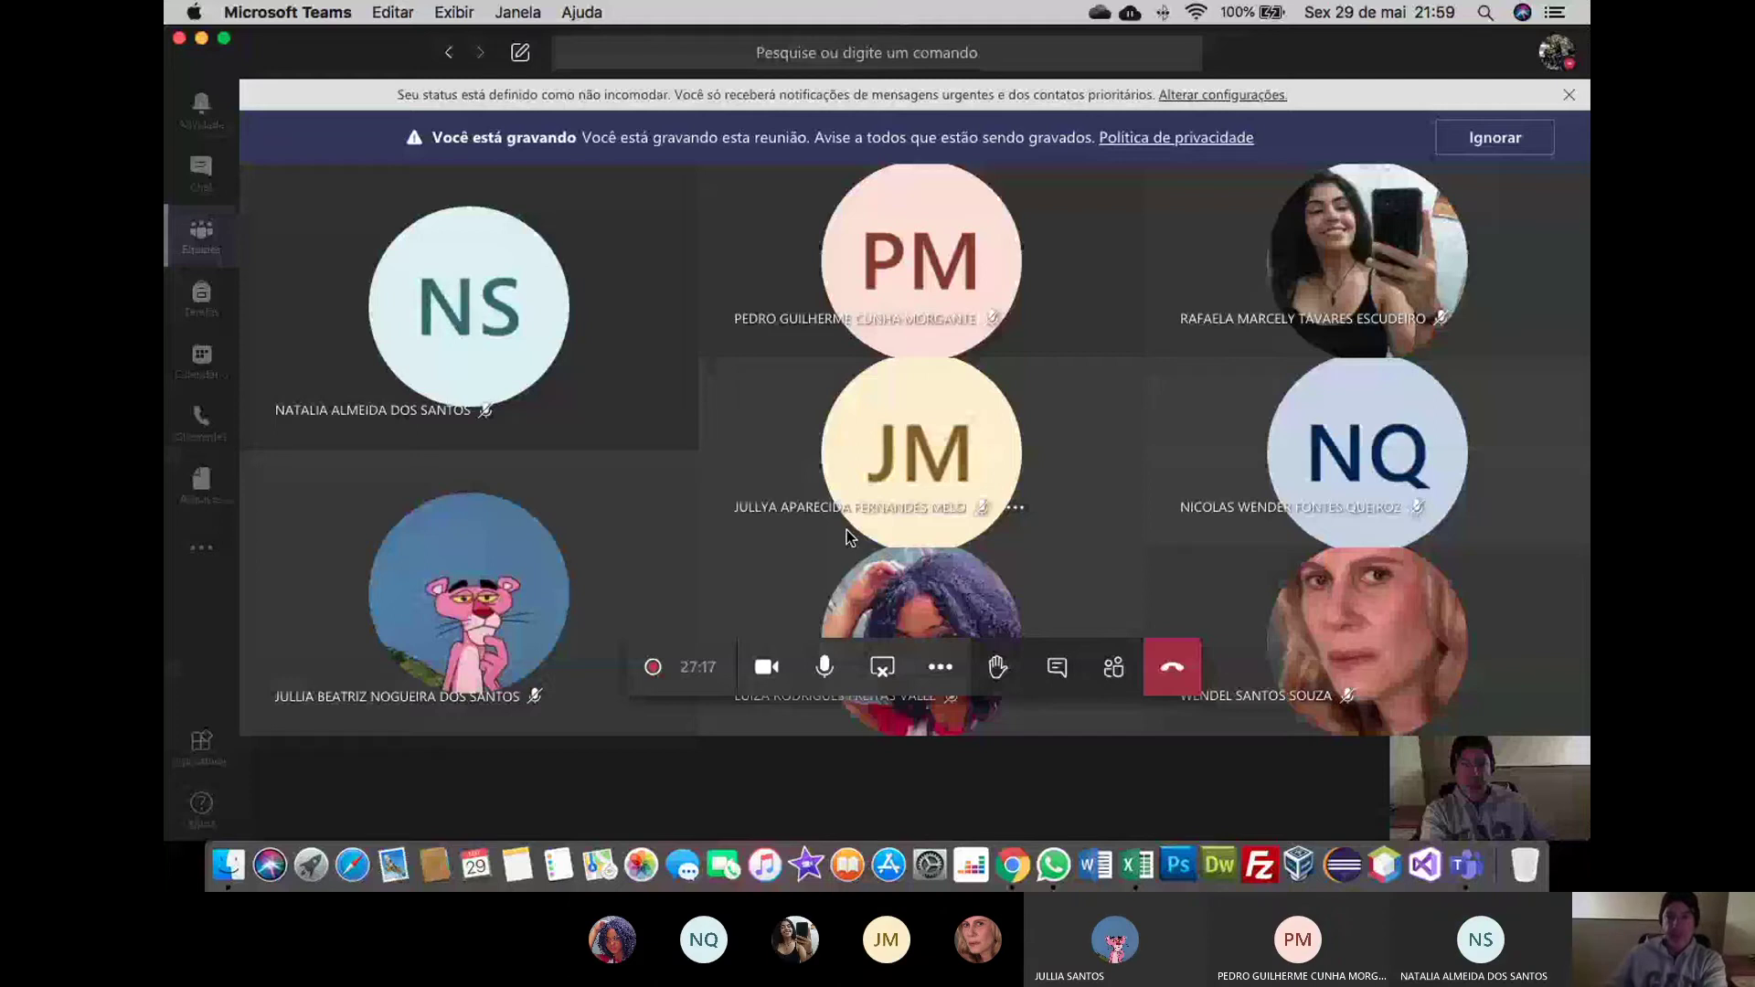
# Bring the FolhaPagamentoExer workbook in Excel to the front, replacing the Teams meeting view
pyautogui.click(1132, 855)
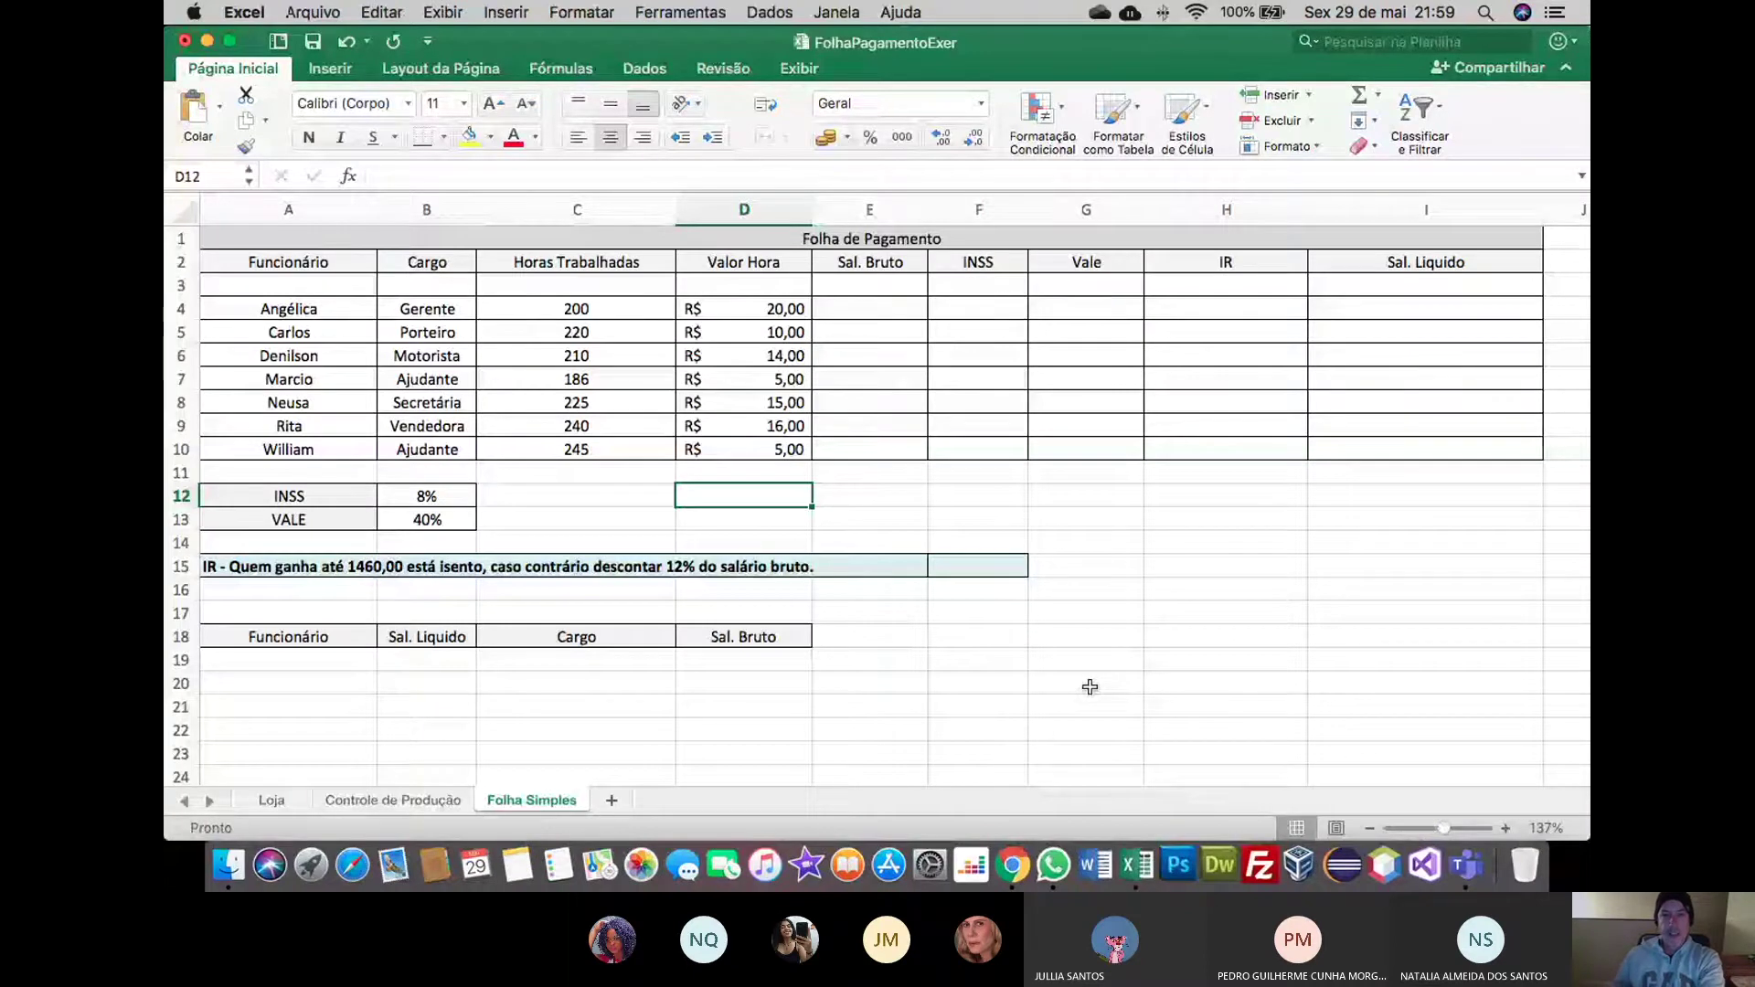
pyautogui.click(283, 801)
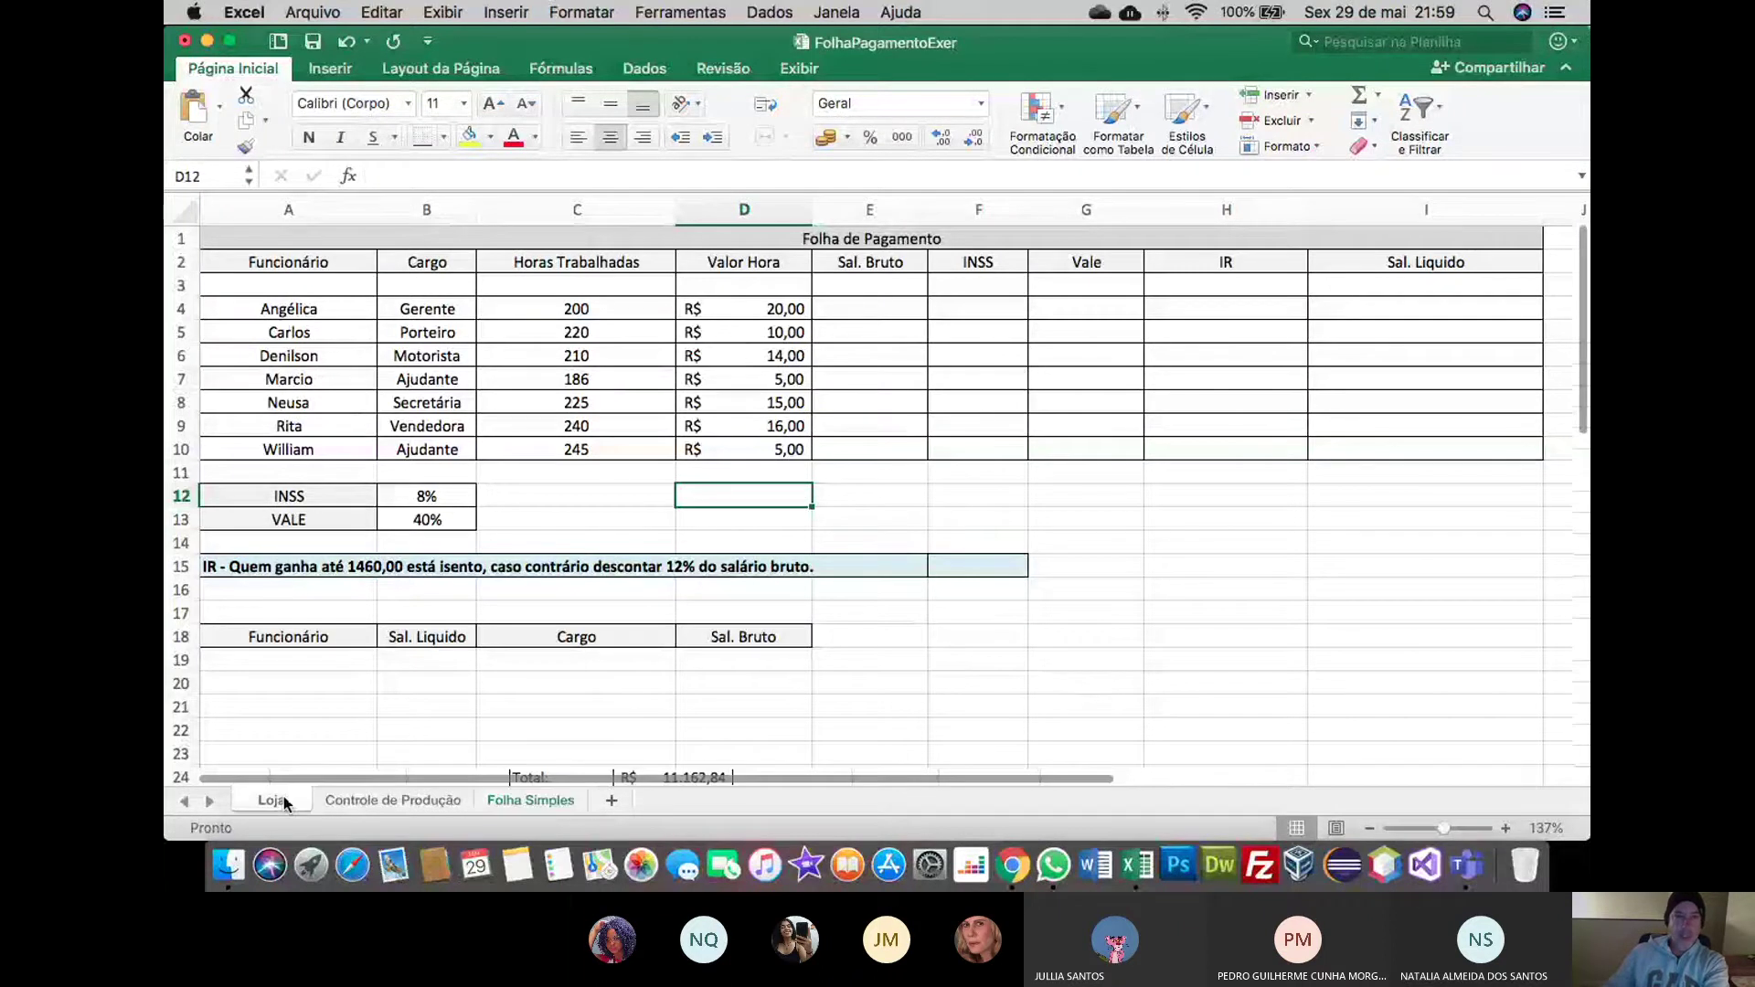
pyautogui.click(377, 801)
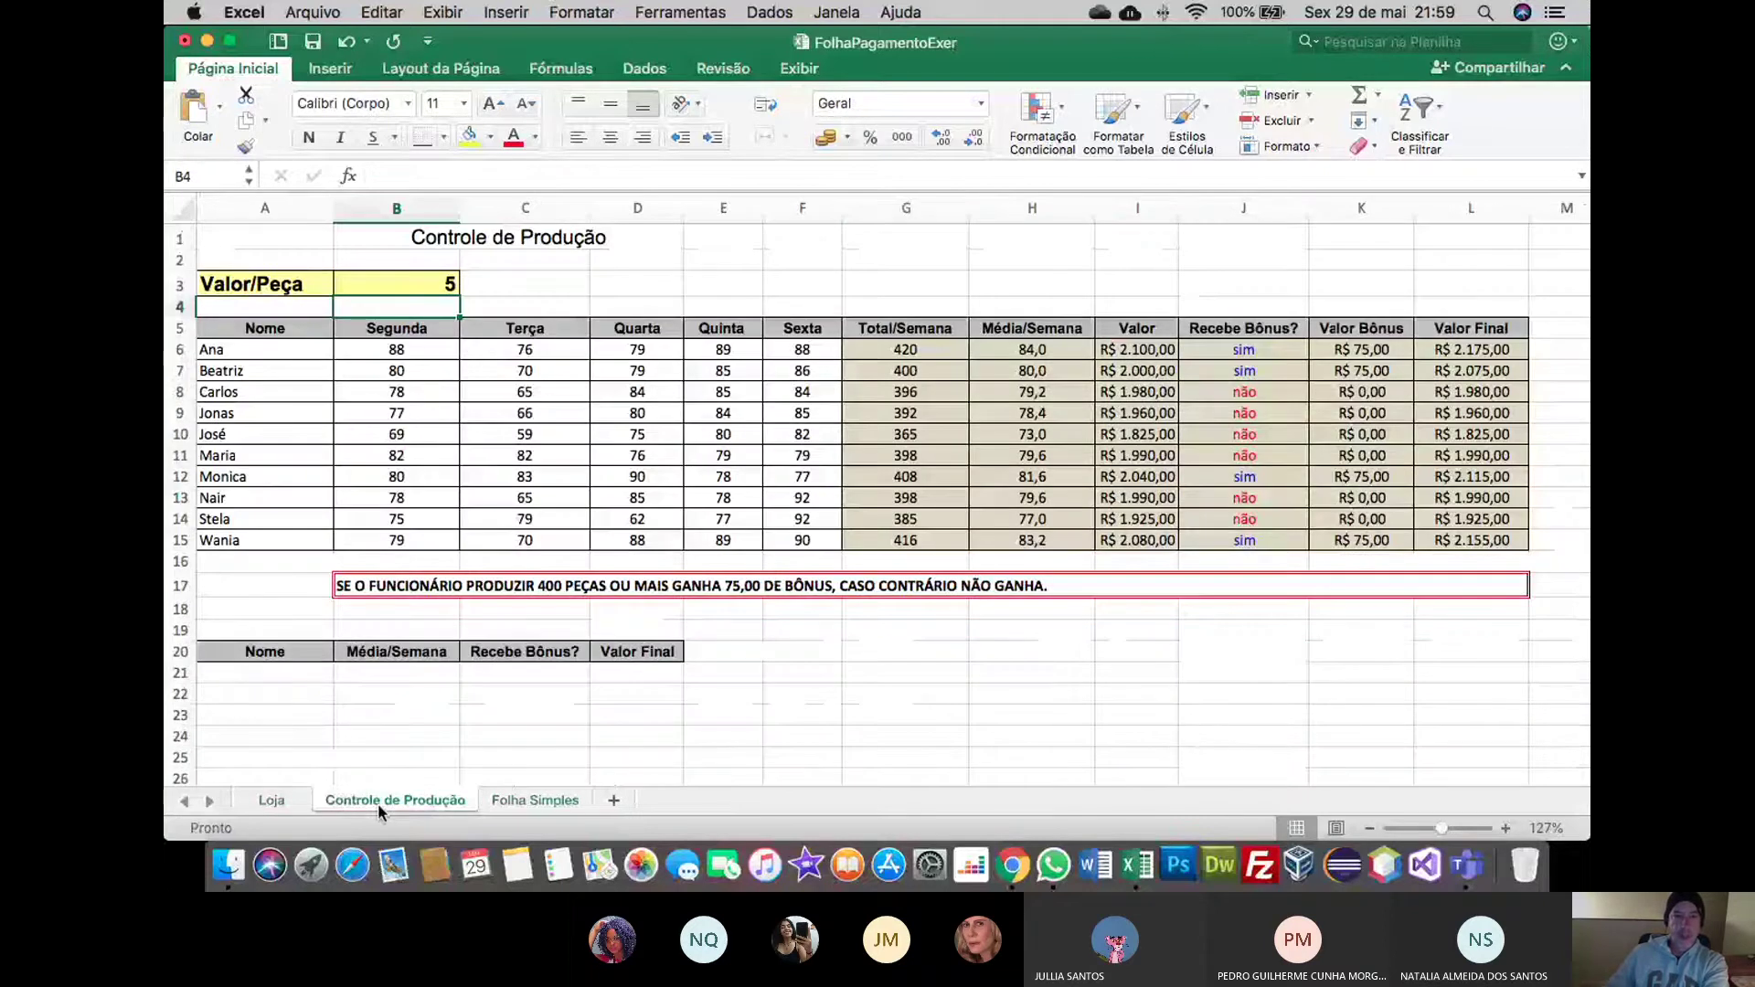
pyautogui.click(519, 801)
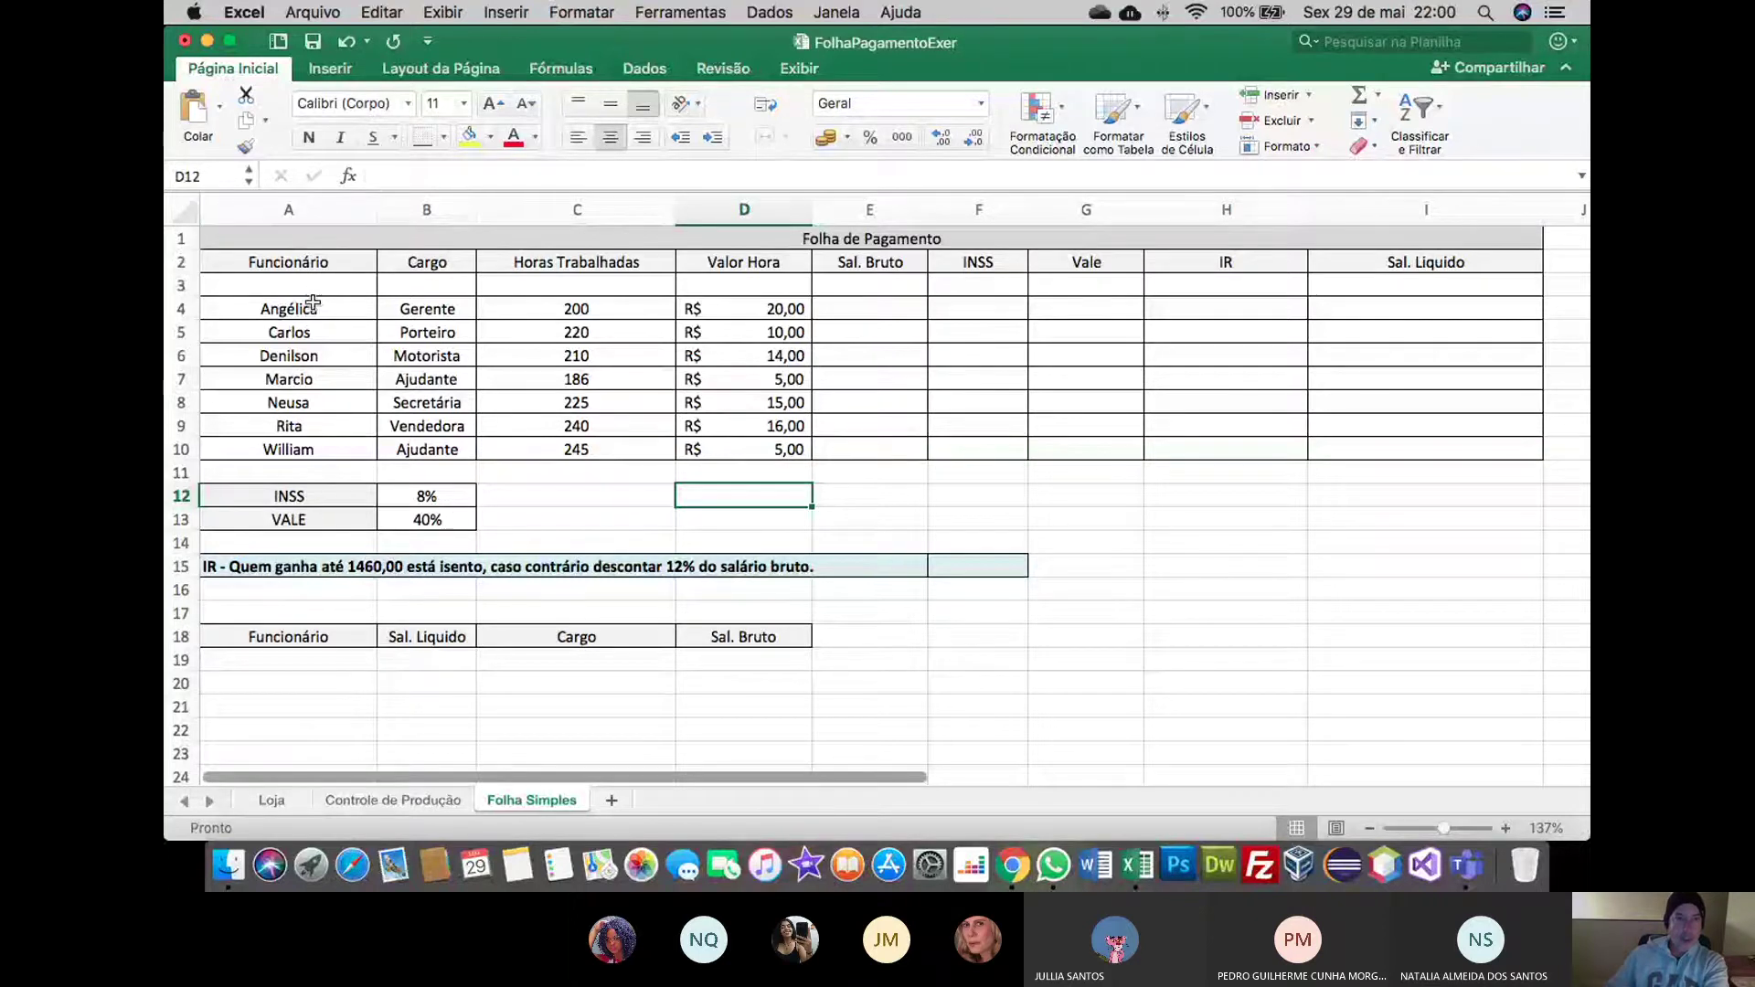
pyautogui.moveTo(313, 303); pyautogui.dragTo(318, 452)
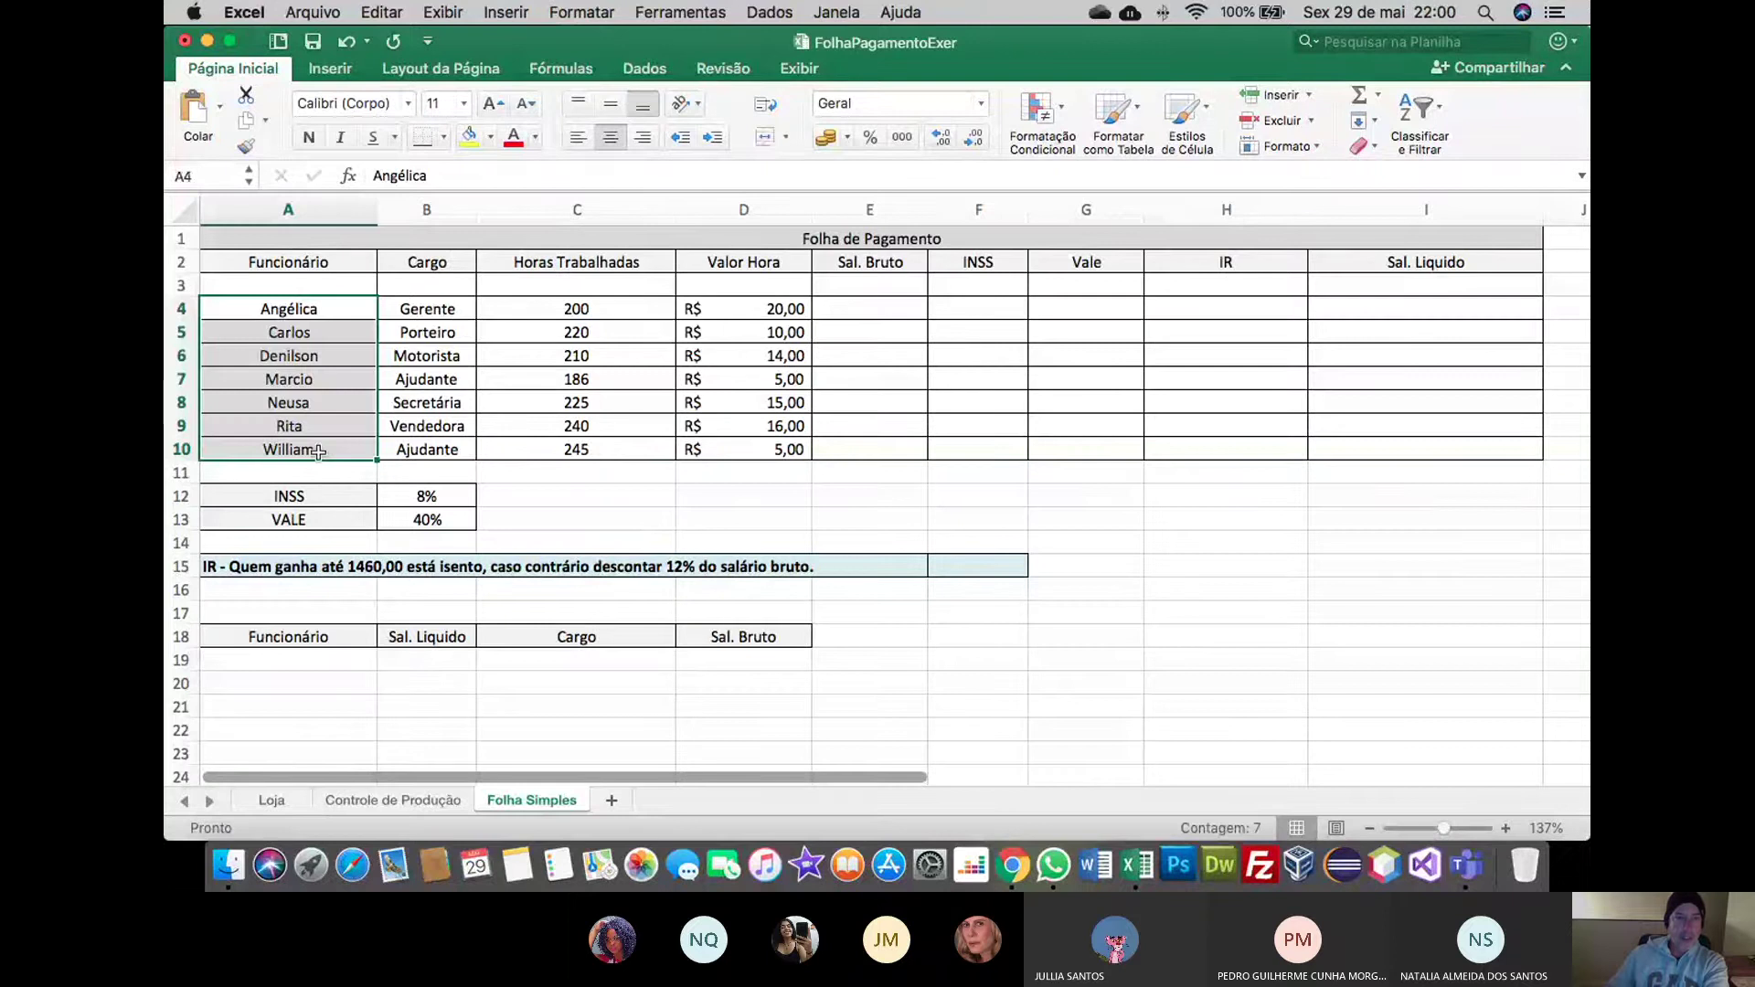
pyautogui.moveTo(432, 309); pyautogui.dragTo(437, 450)
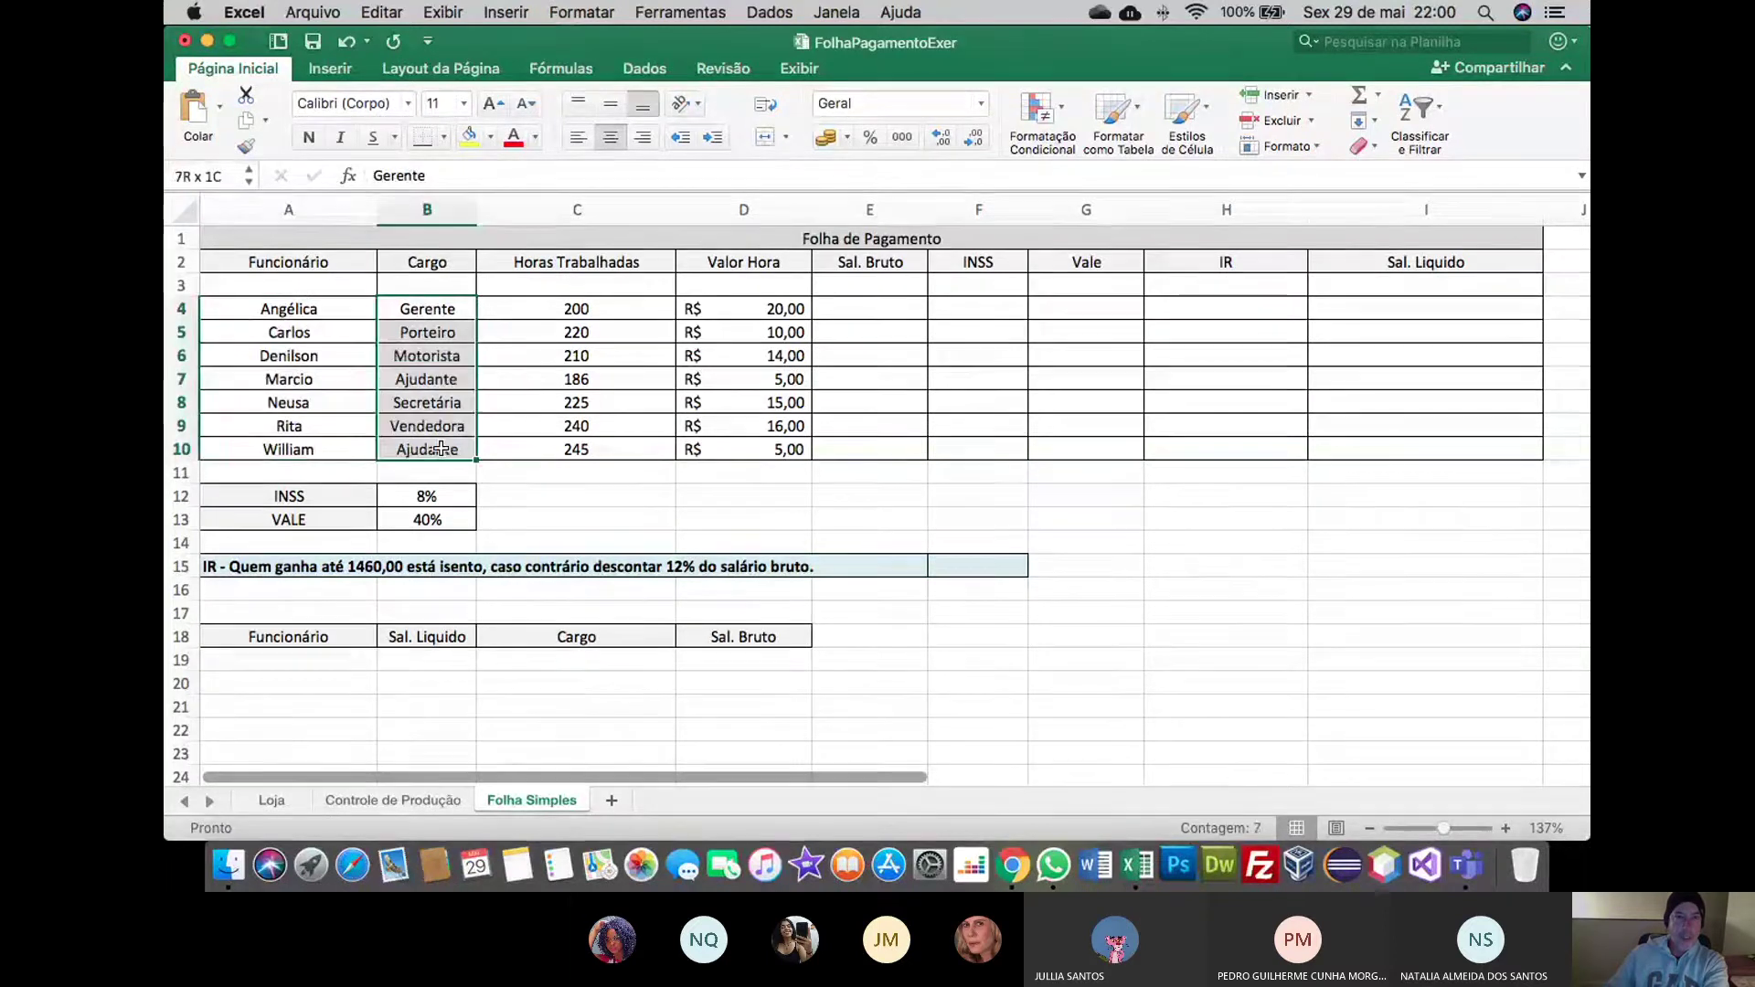
pyautogui.click(622, 310)
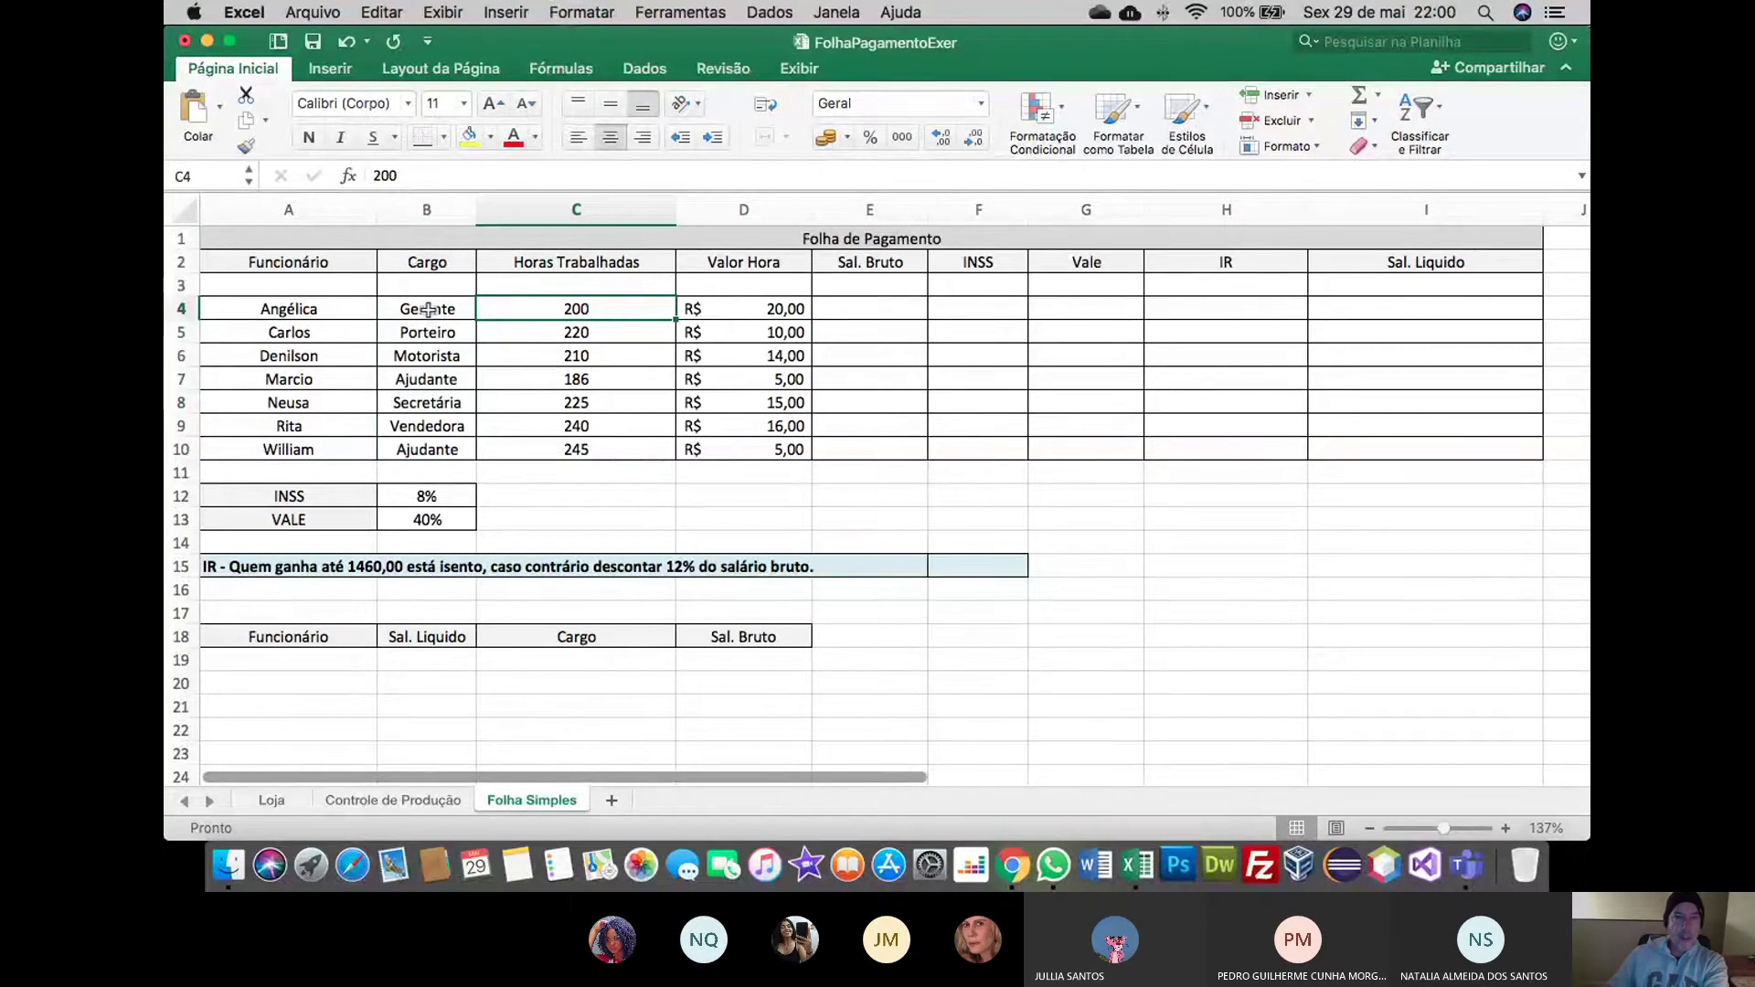
pyautogui.click(758, 311)
pyautogui.click(752, 337)
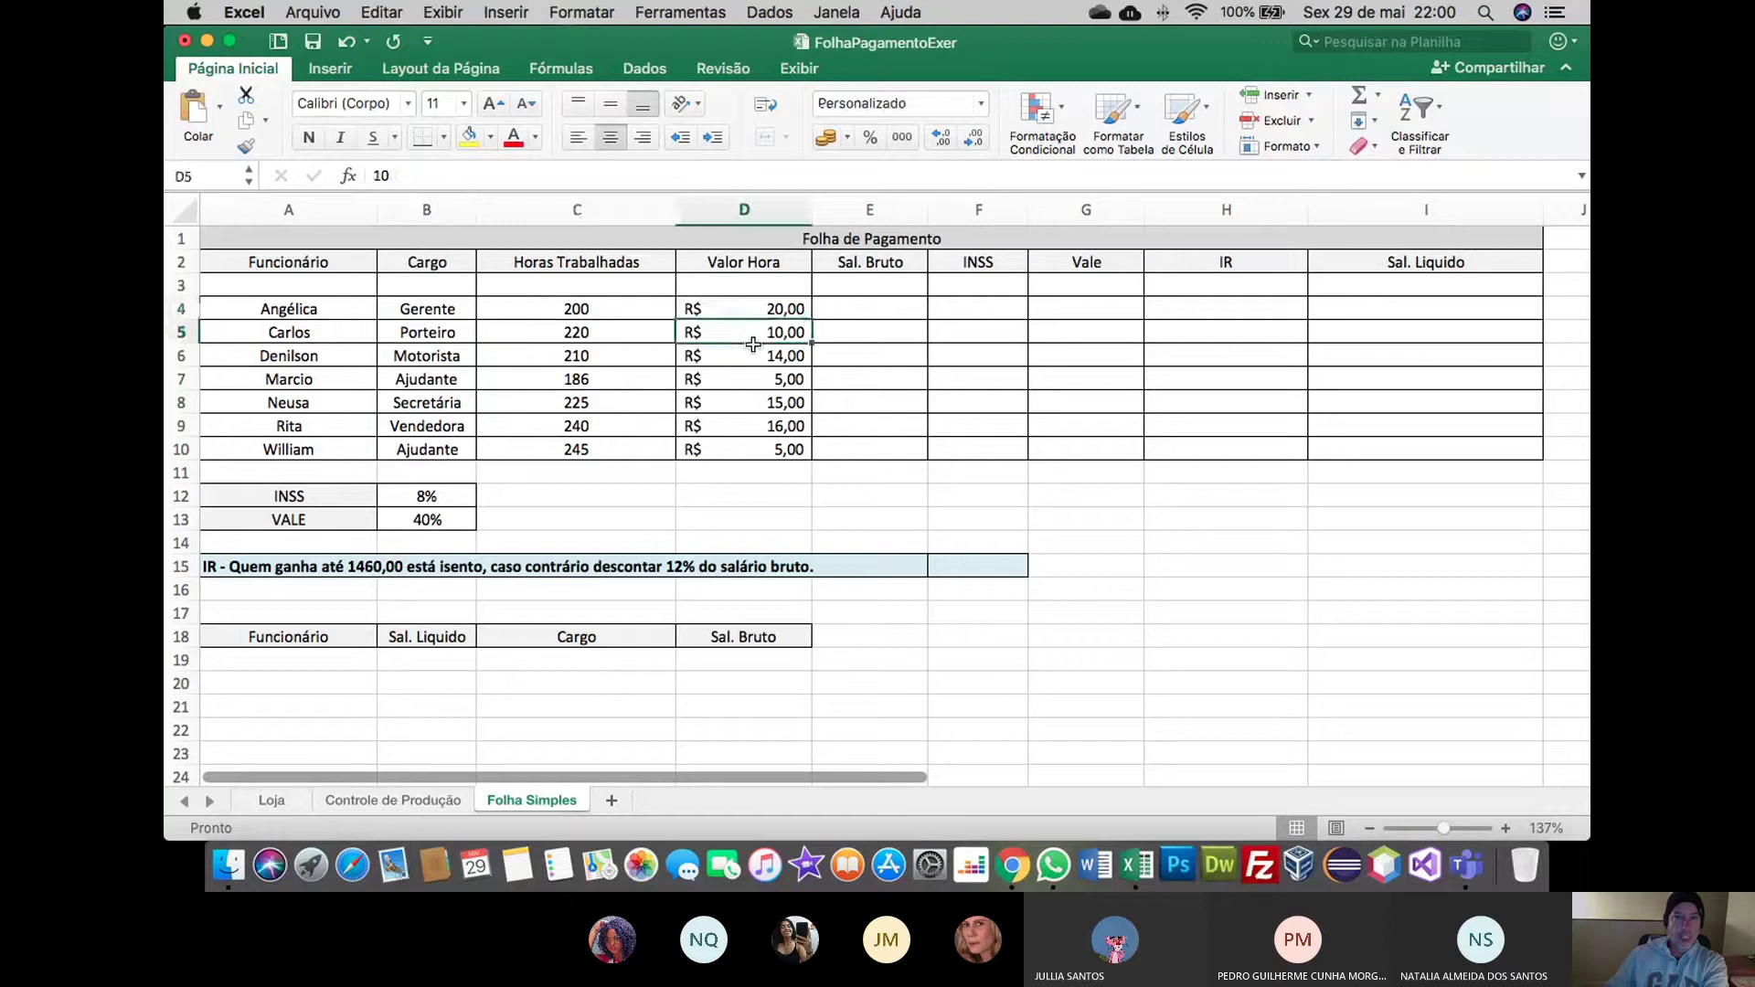
pyautogui.click(754, 353)
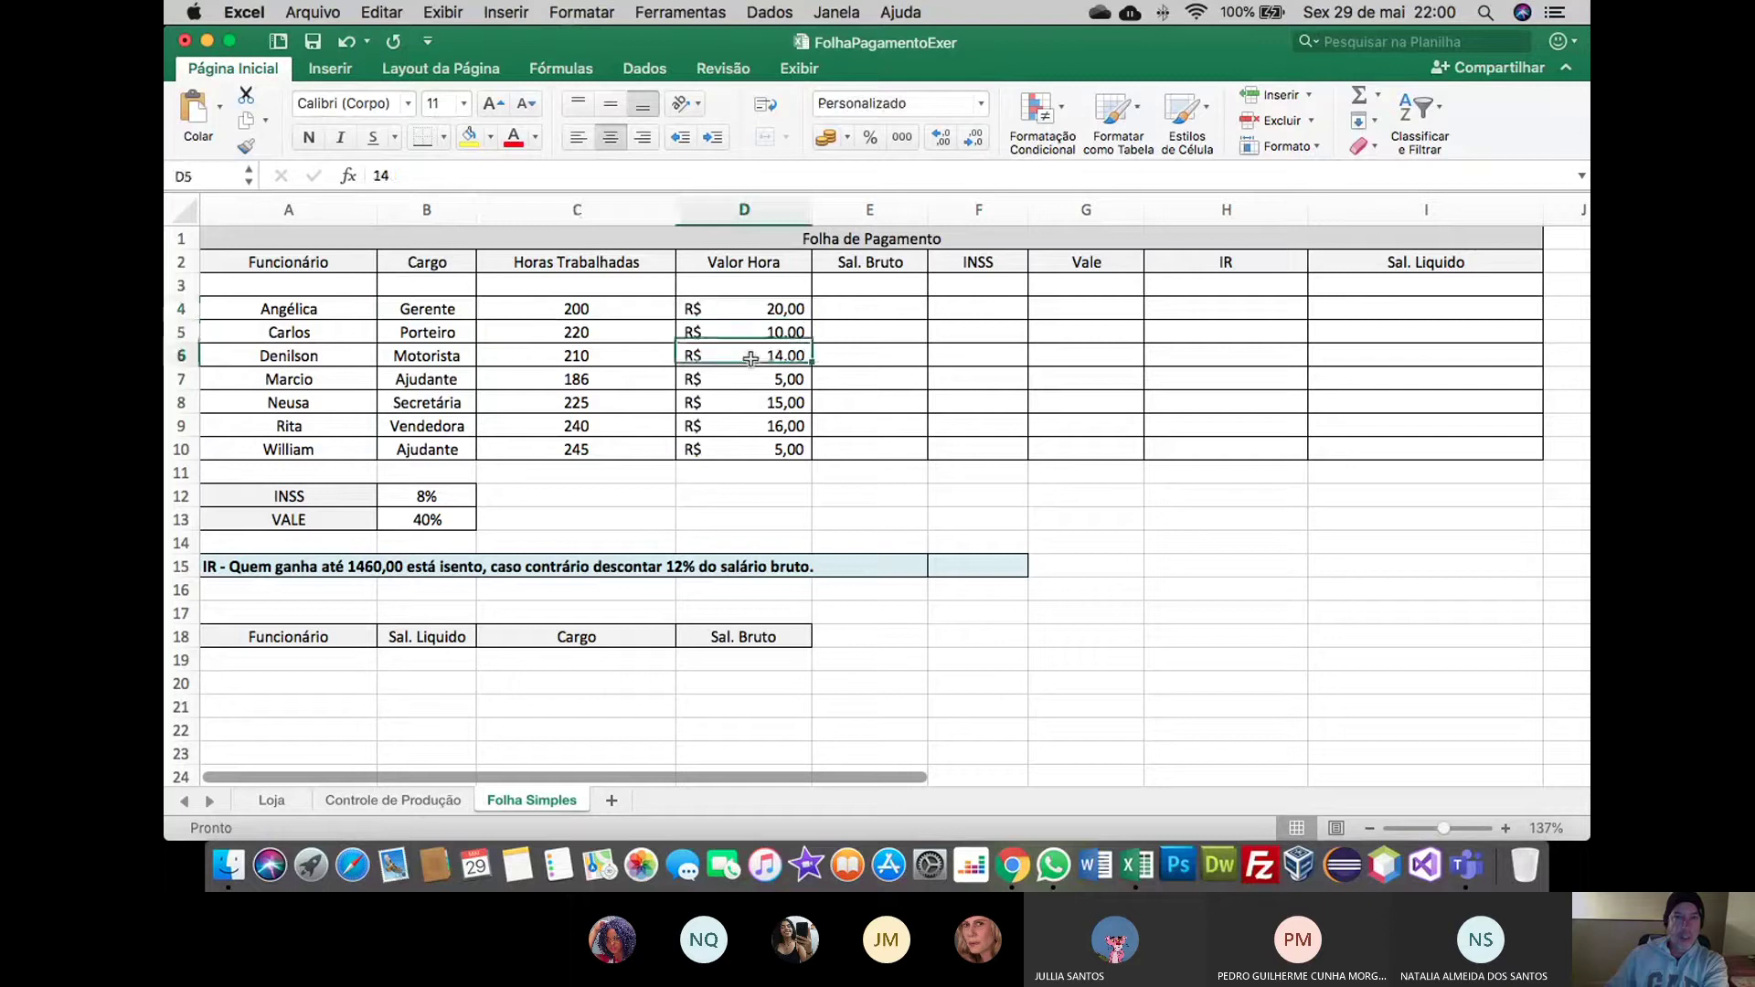
pyautogui.click(188, 311)
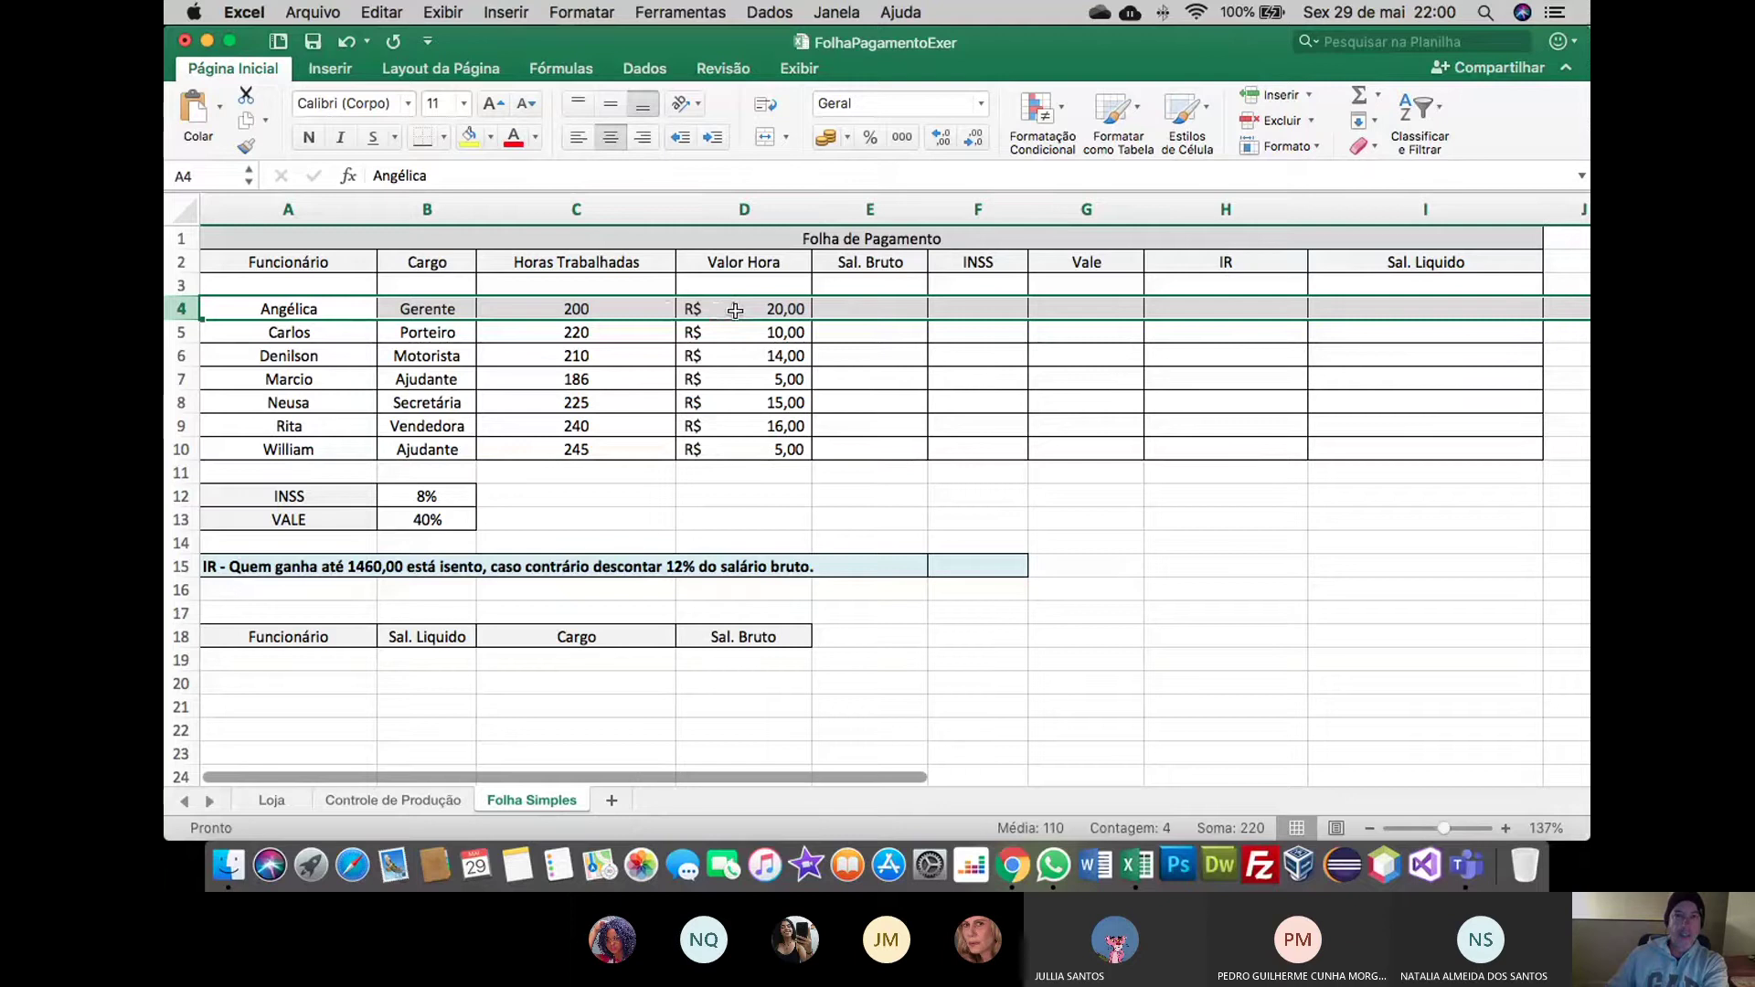
pyautogui.click(178, 333)
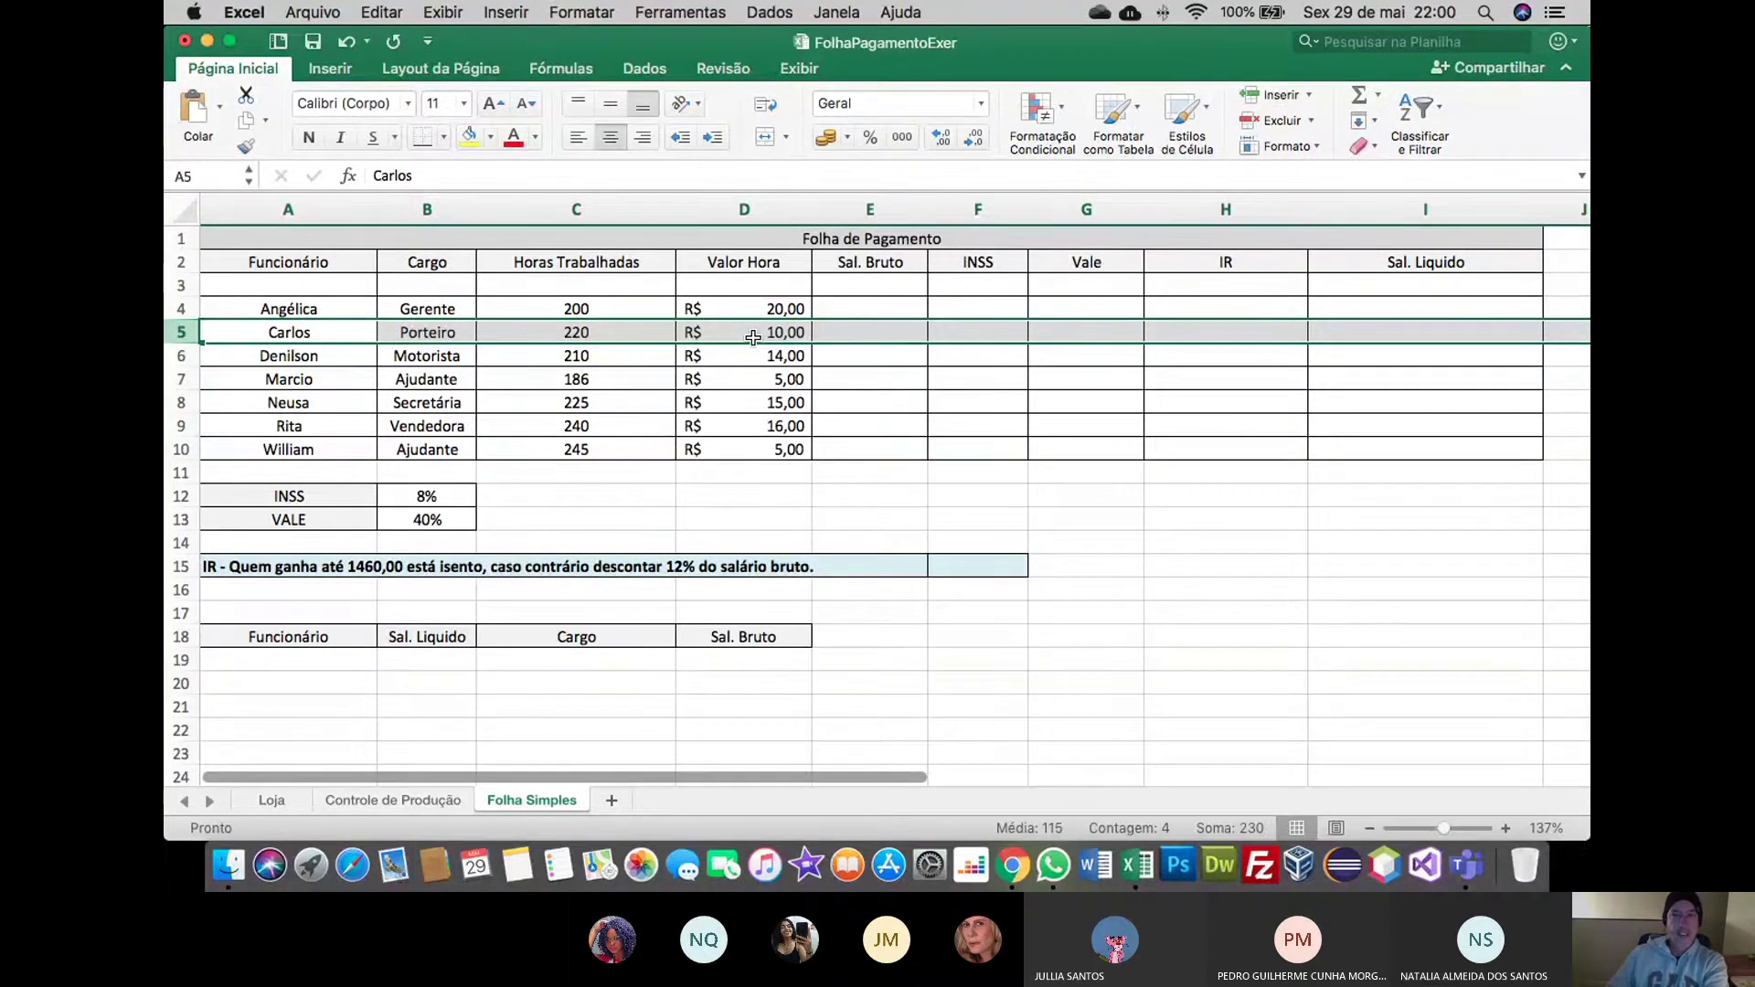
pyautogui.click(844, 304)
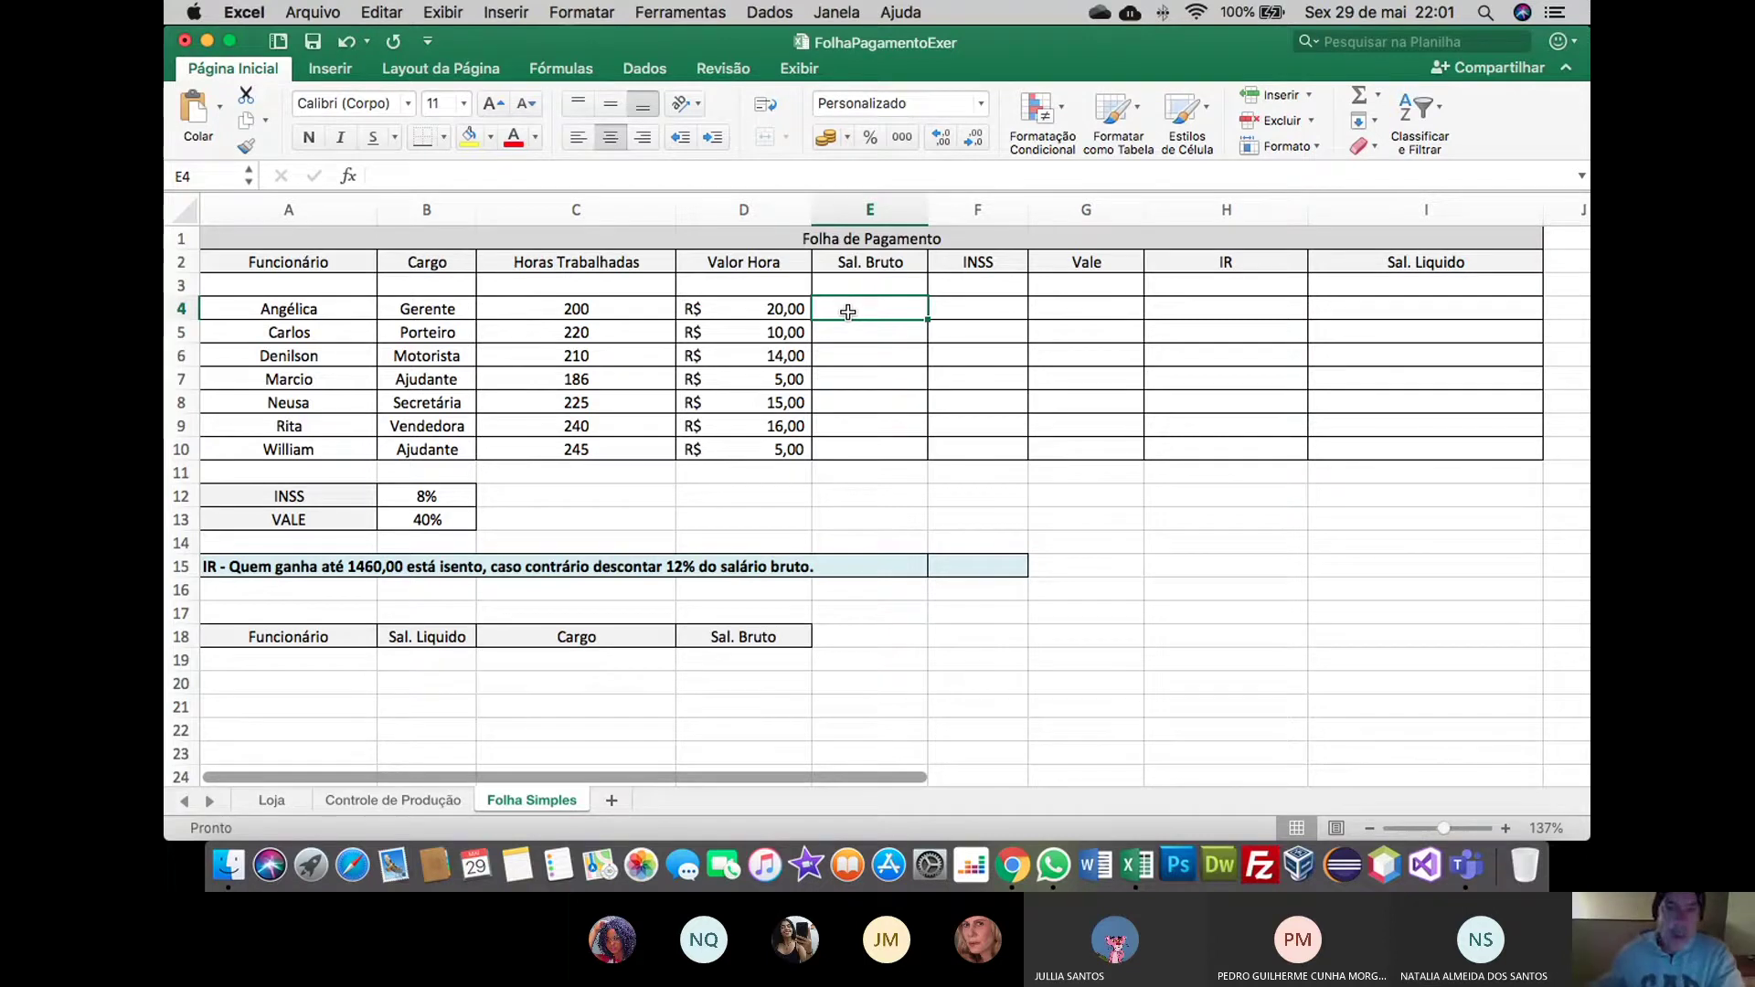
# Enter =C4*D4 in E4 so the first employee's Sal. Bruto shows R$ 4.000,00
pyautogui.write('=')
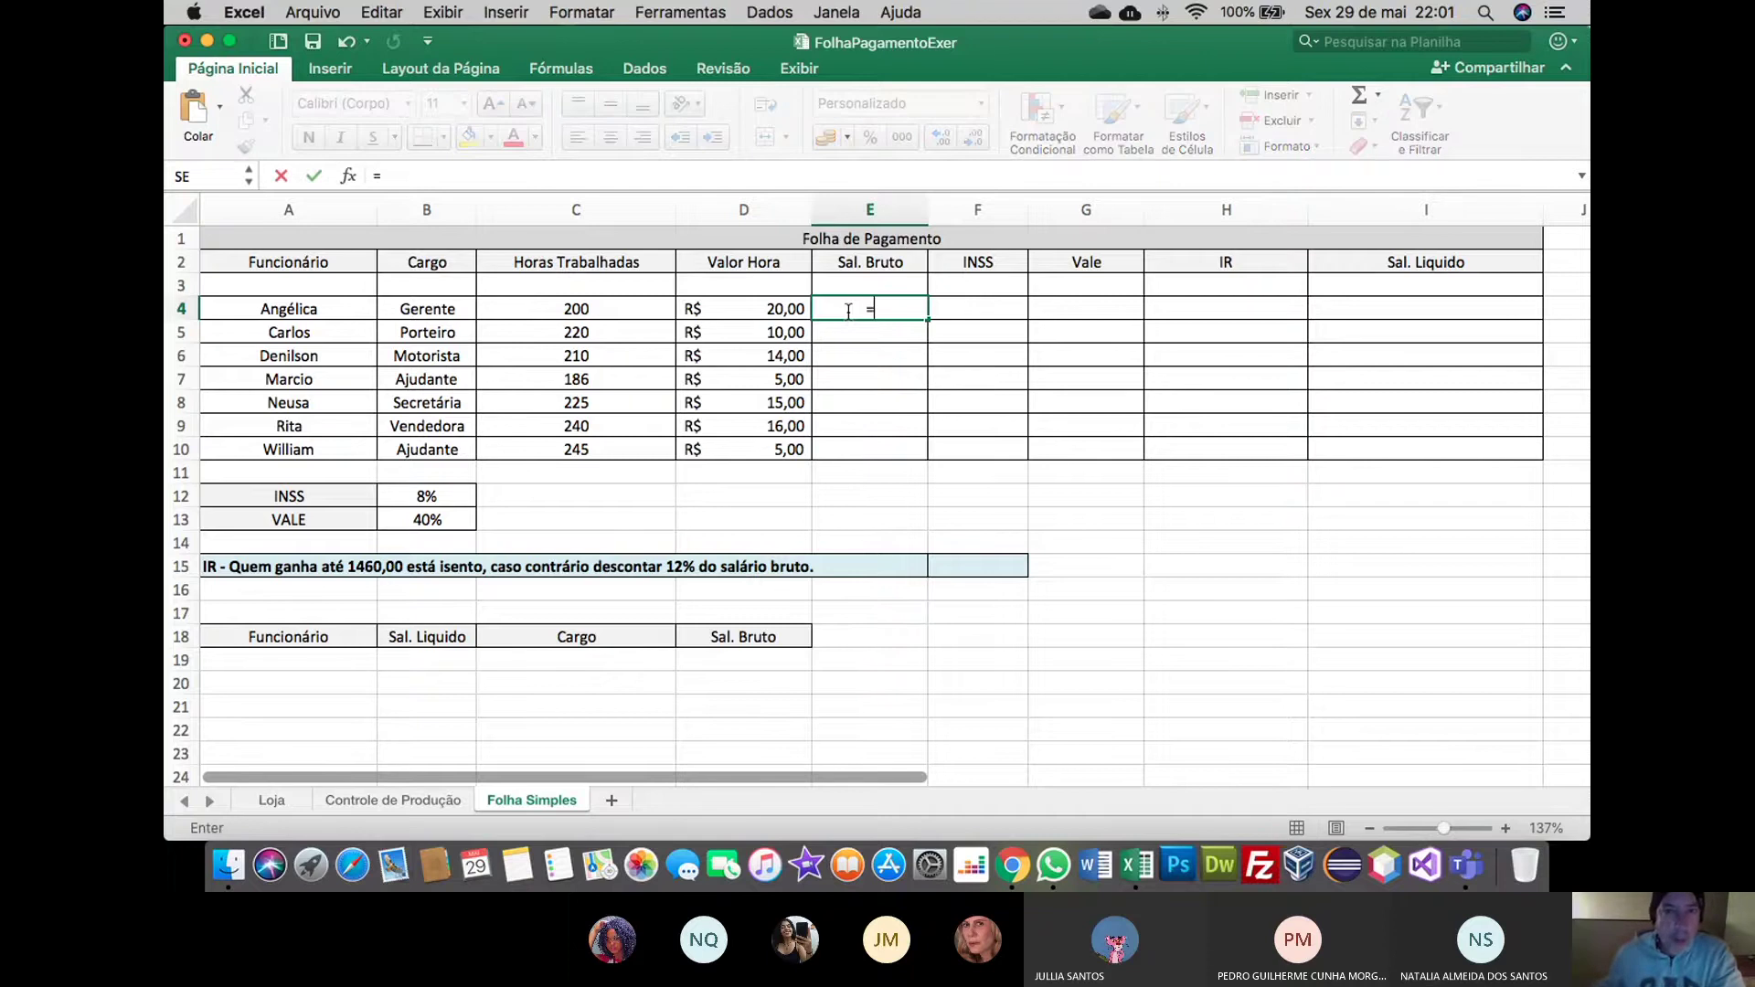
pyautogui.click(642, 309)
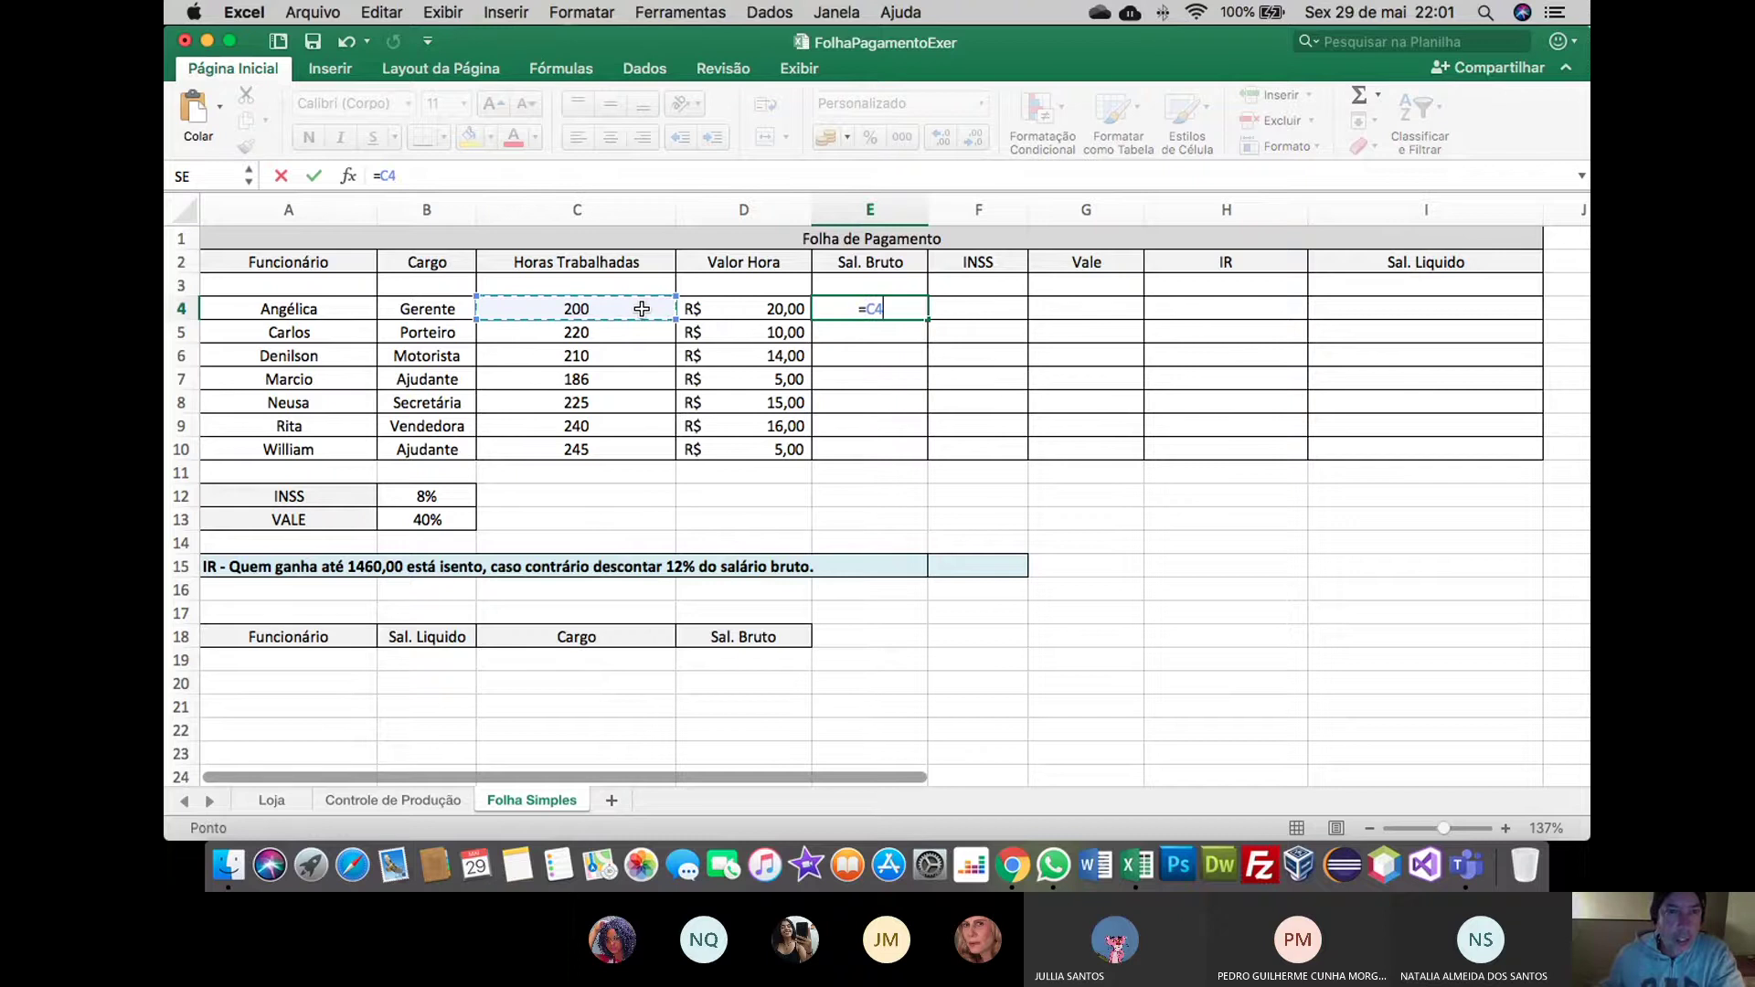
pyautogui.write('*')
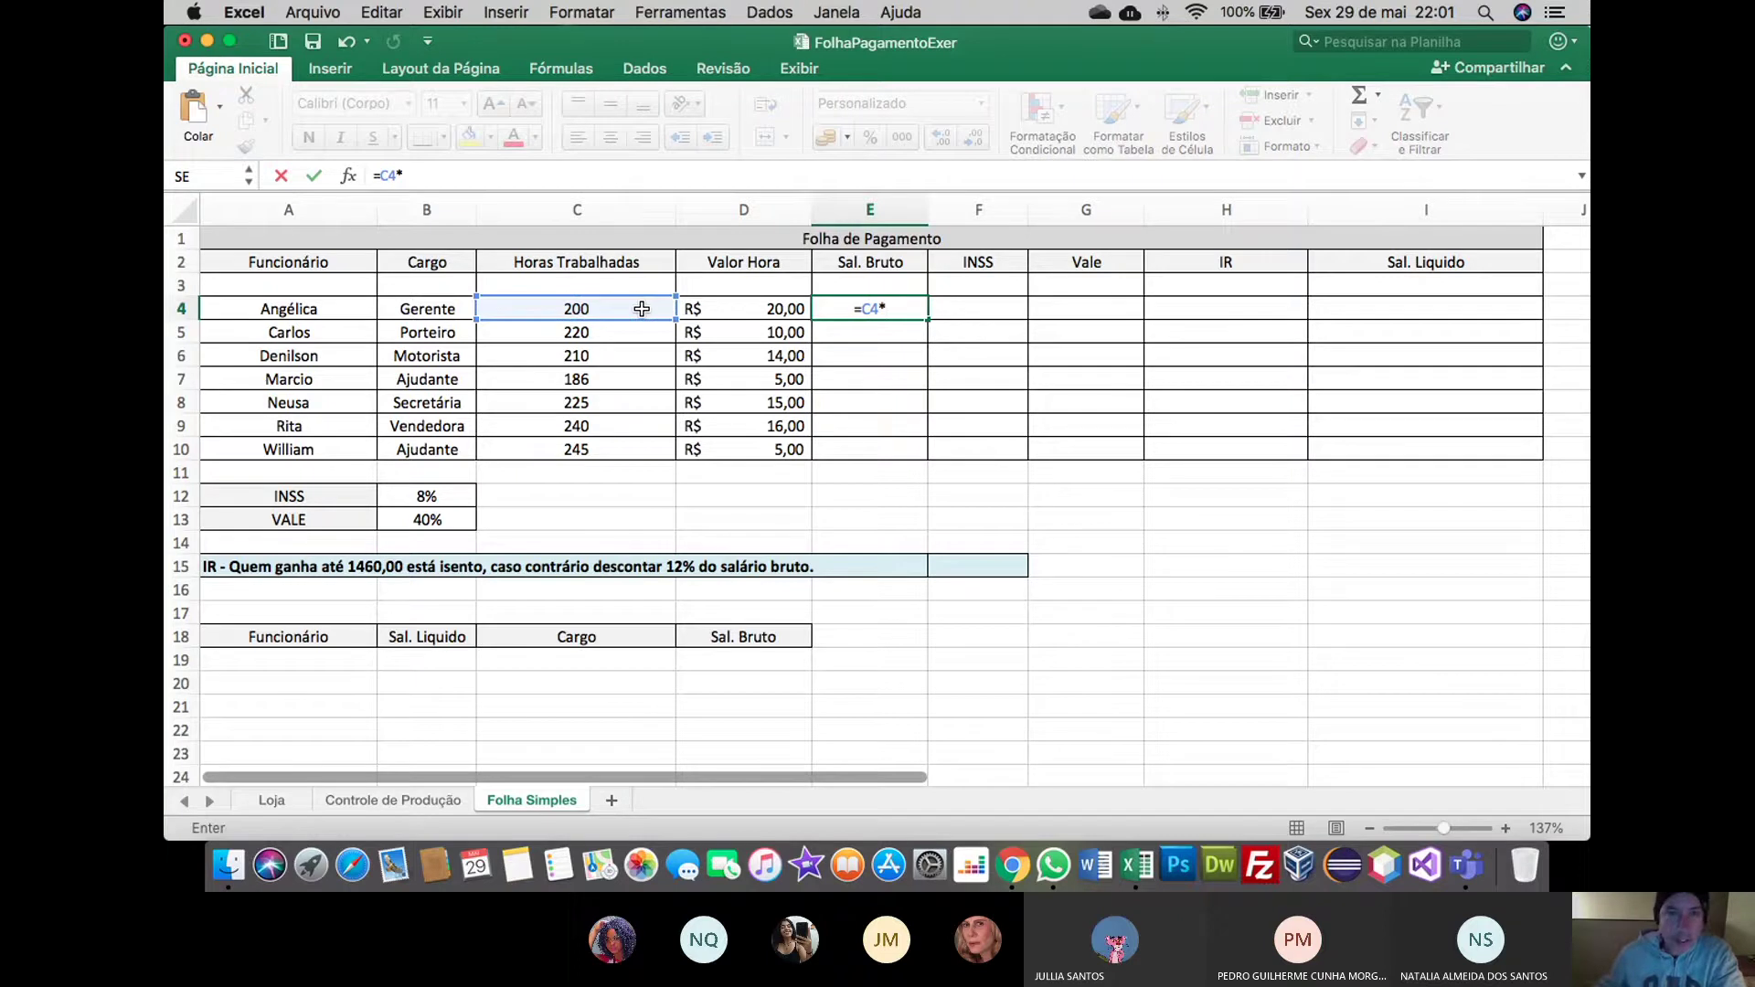
pyautogui.click(706, 309)
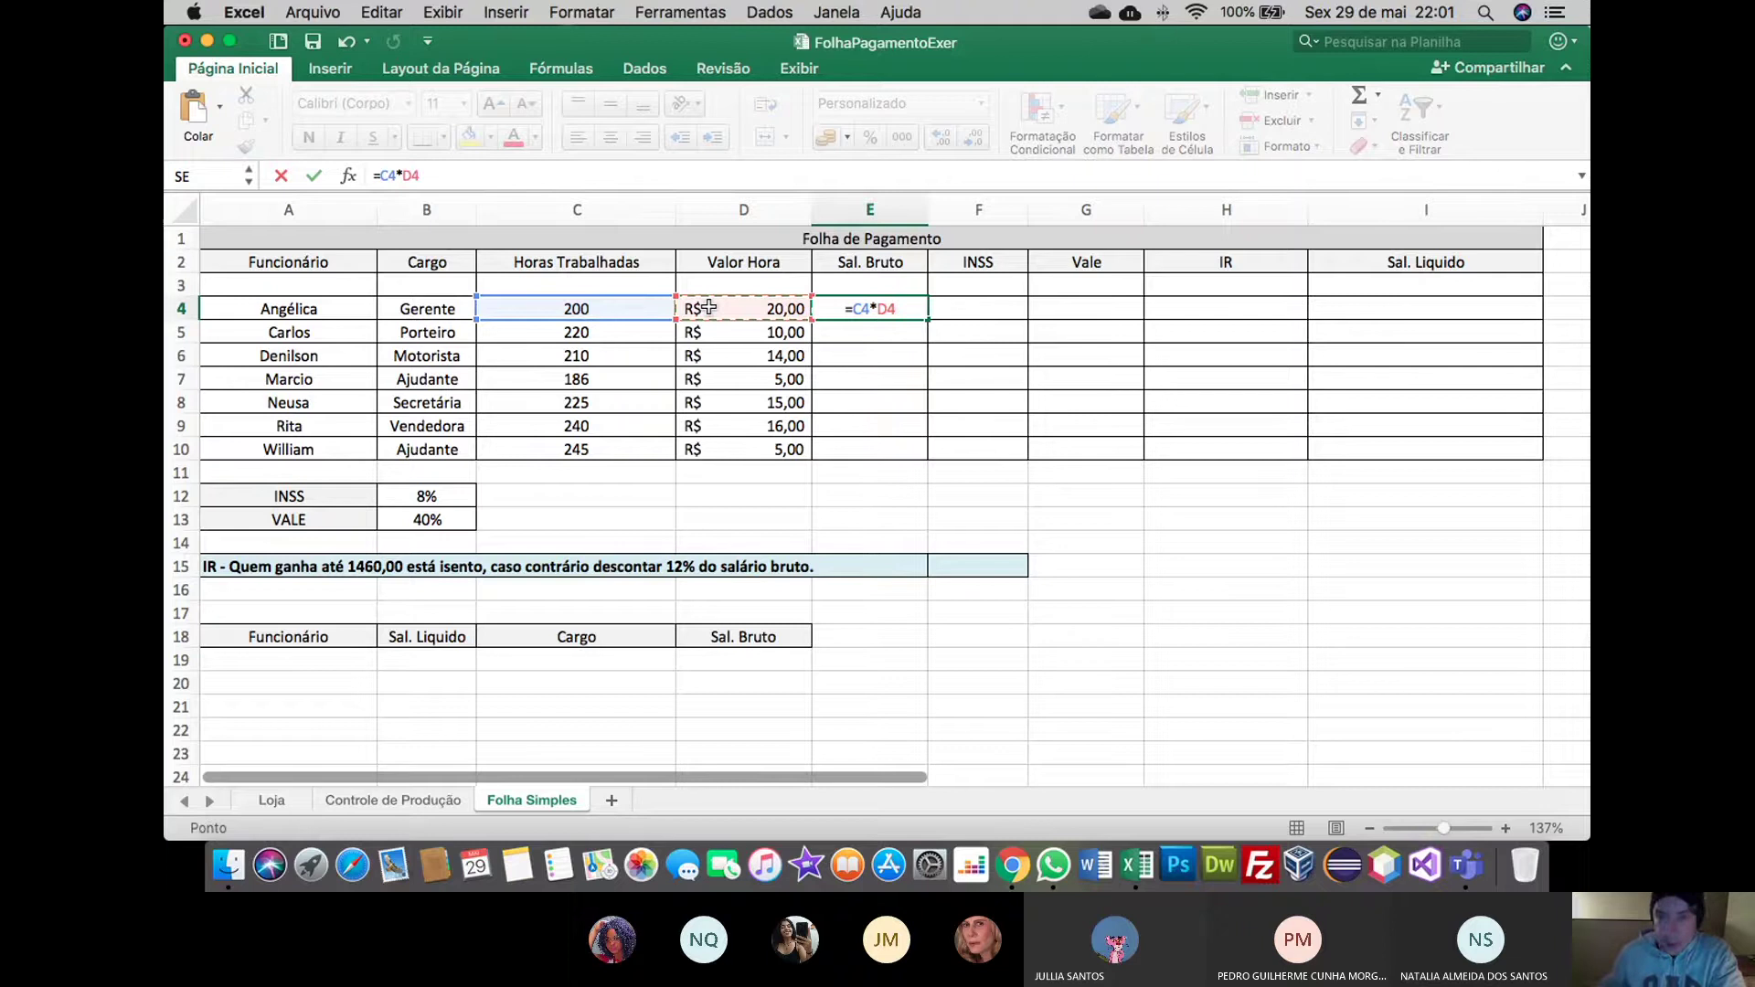
pyautogui.press('Return')
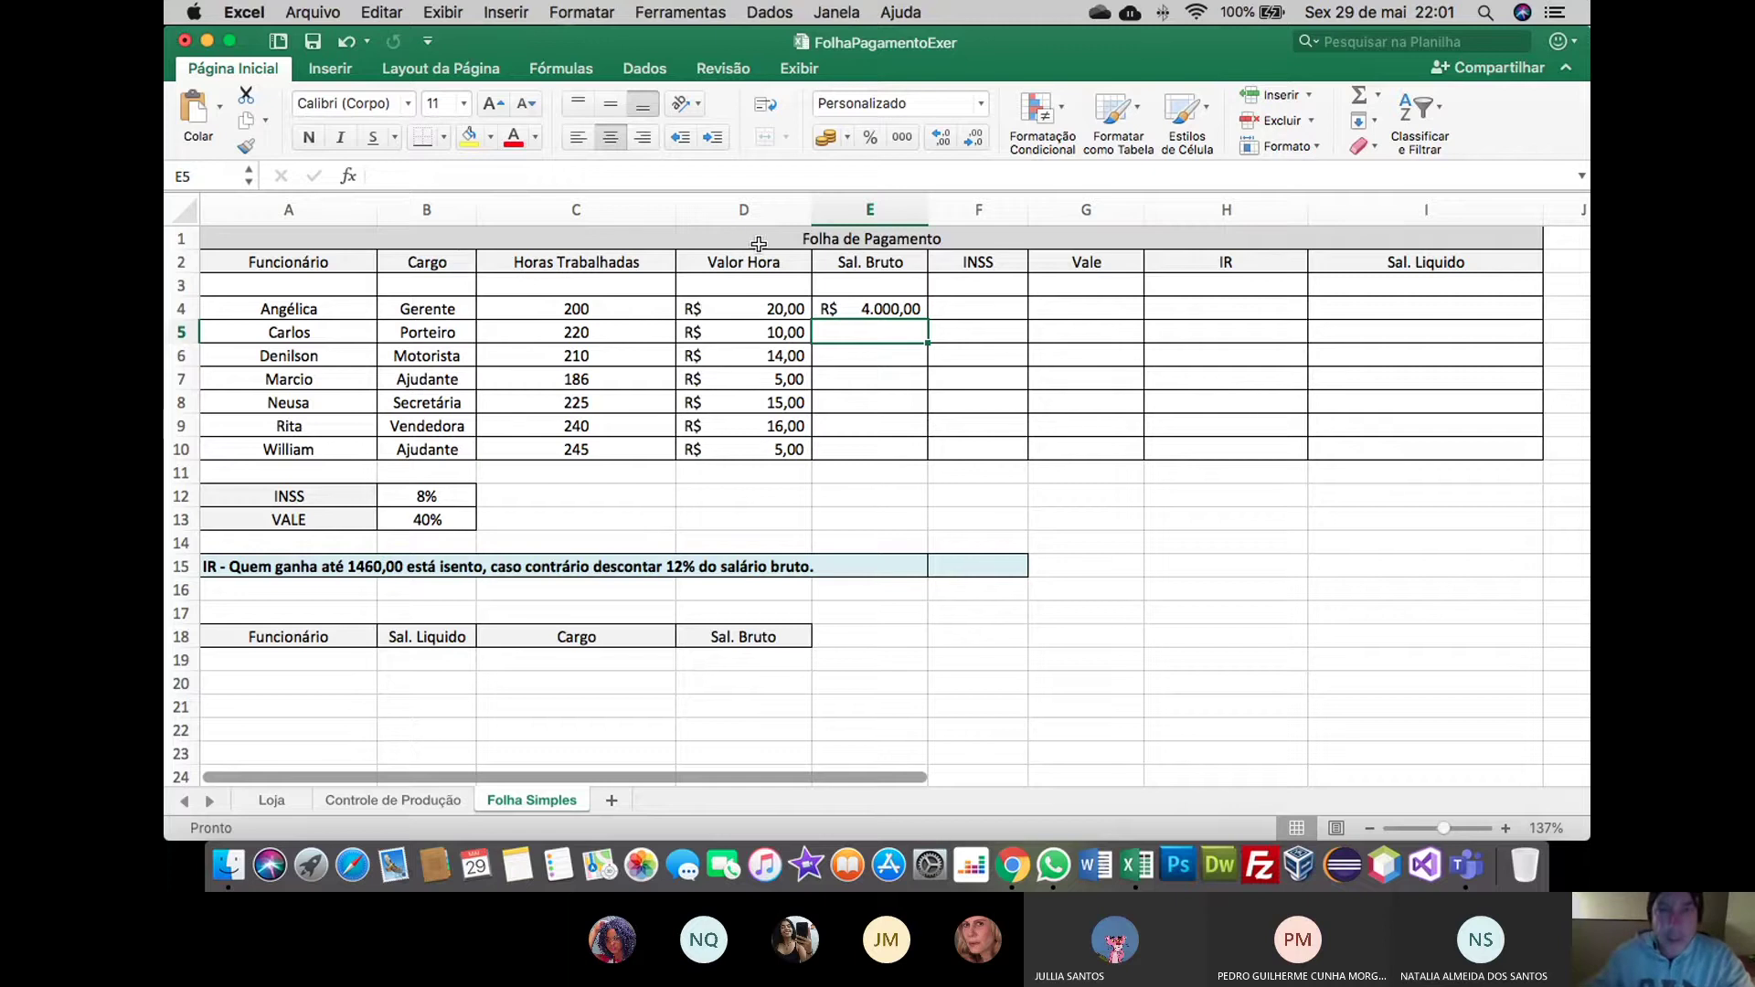
pyautogui.click(898, 309)
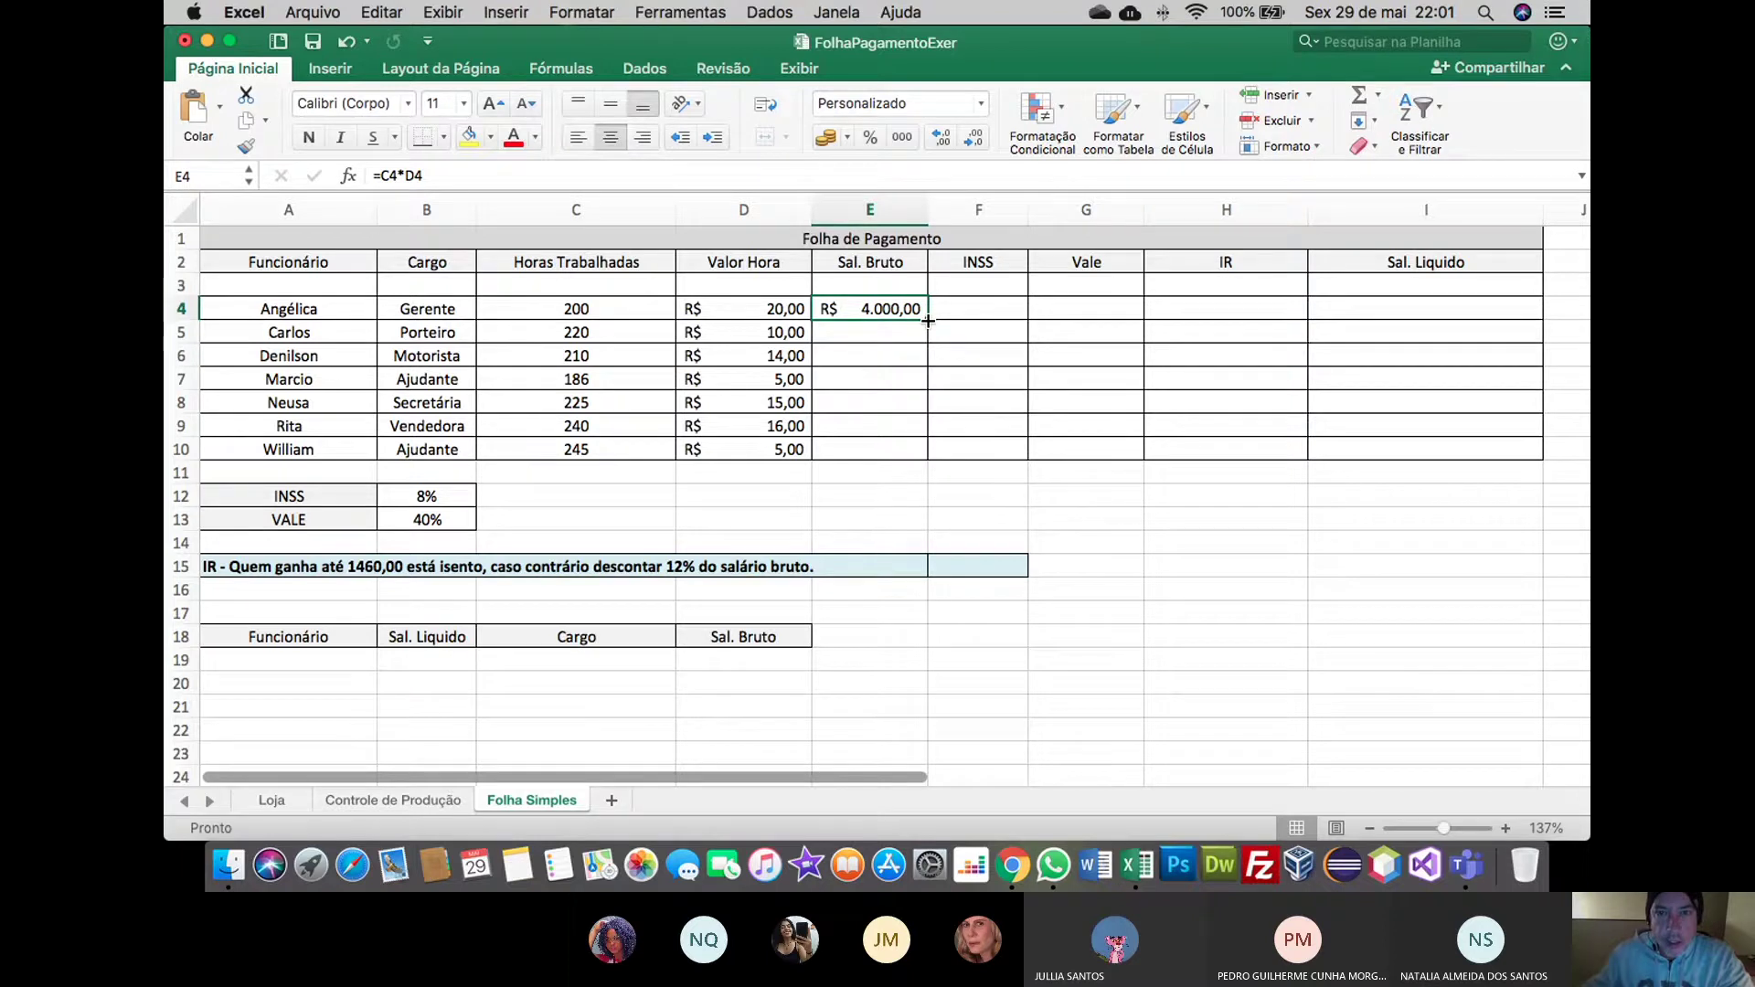
# Copy the Sal. Bruto formula down through E10 and check each copied formula
pyautogui.moveTo(928, 321); pyautogui.dragTo(925, 456)
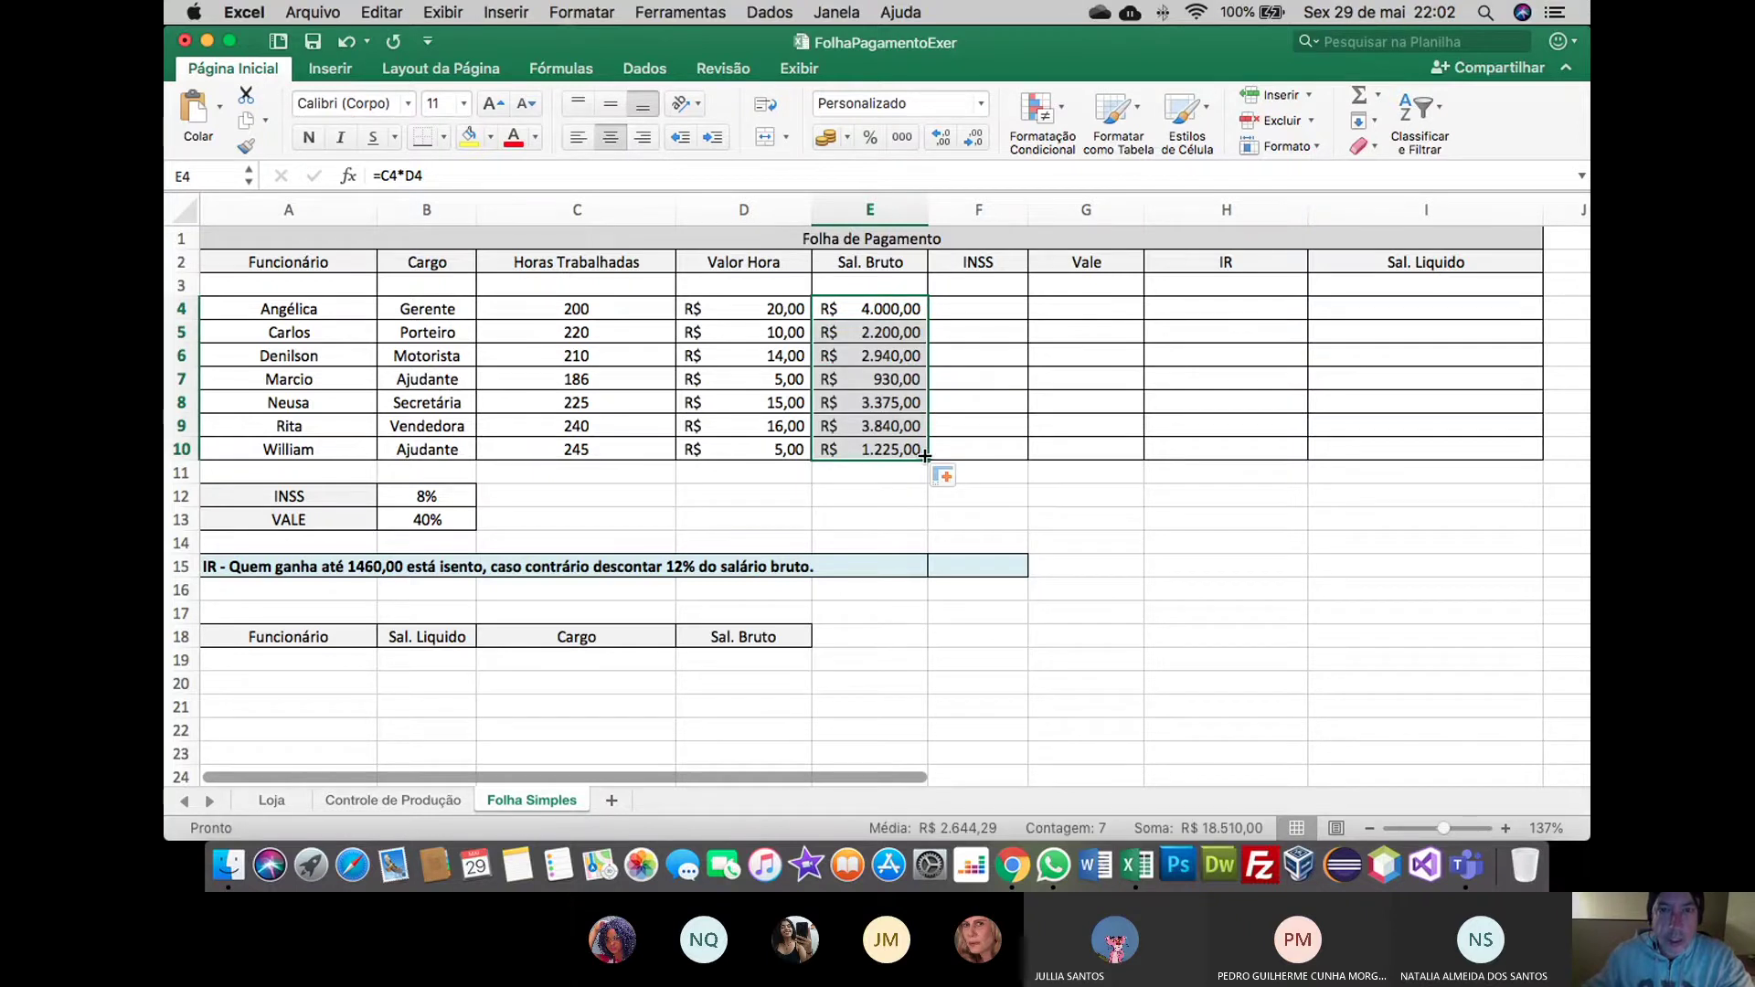
pyautogui.click(878, 308)
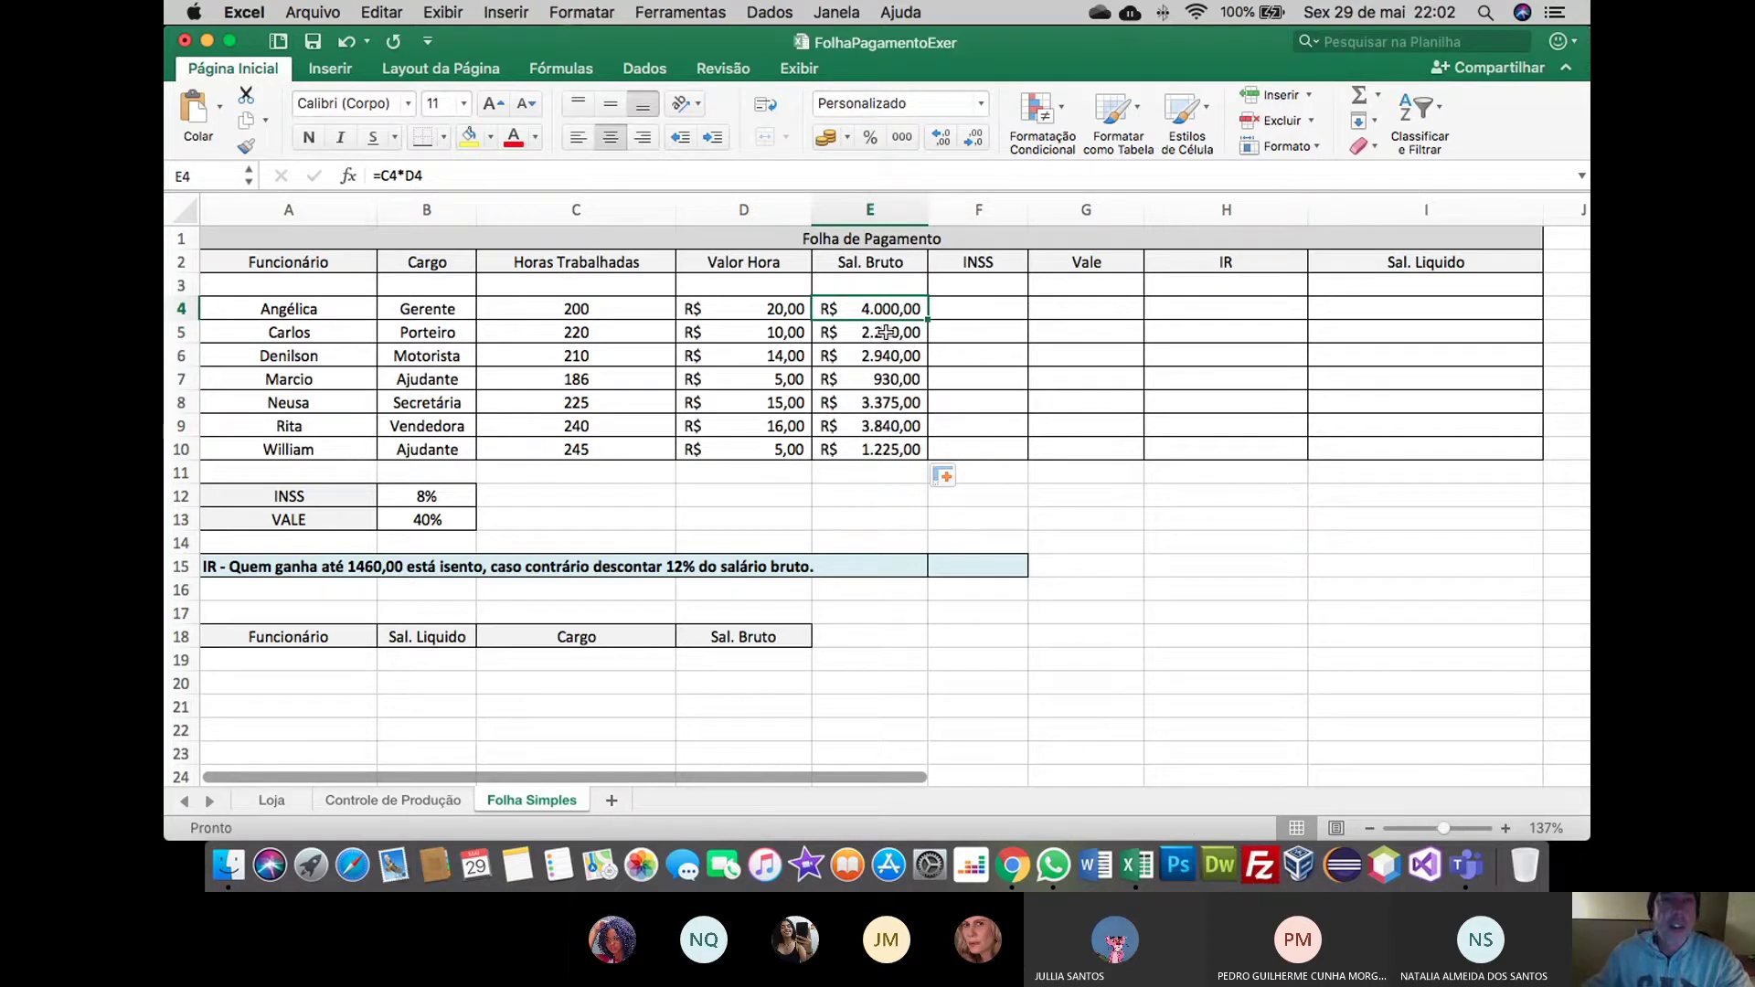
pyautogui.click(886, 335)
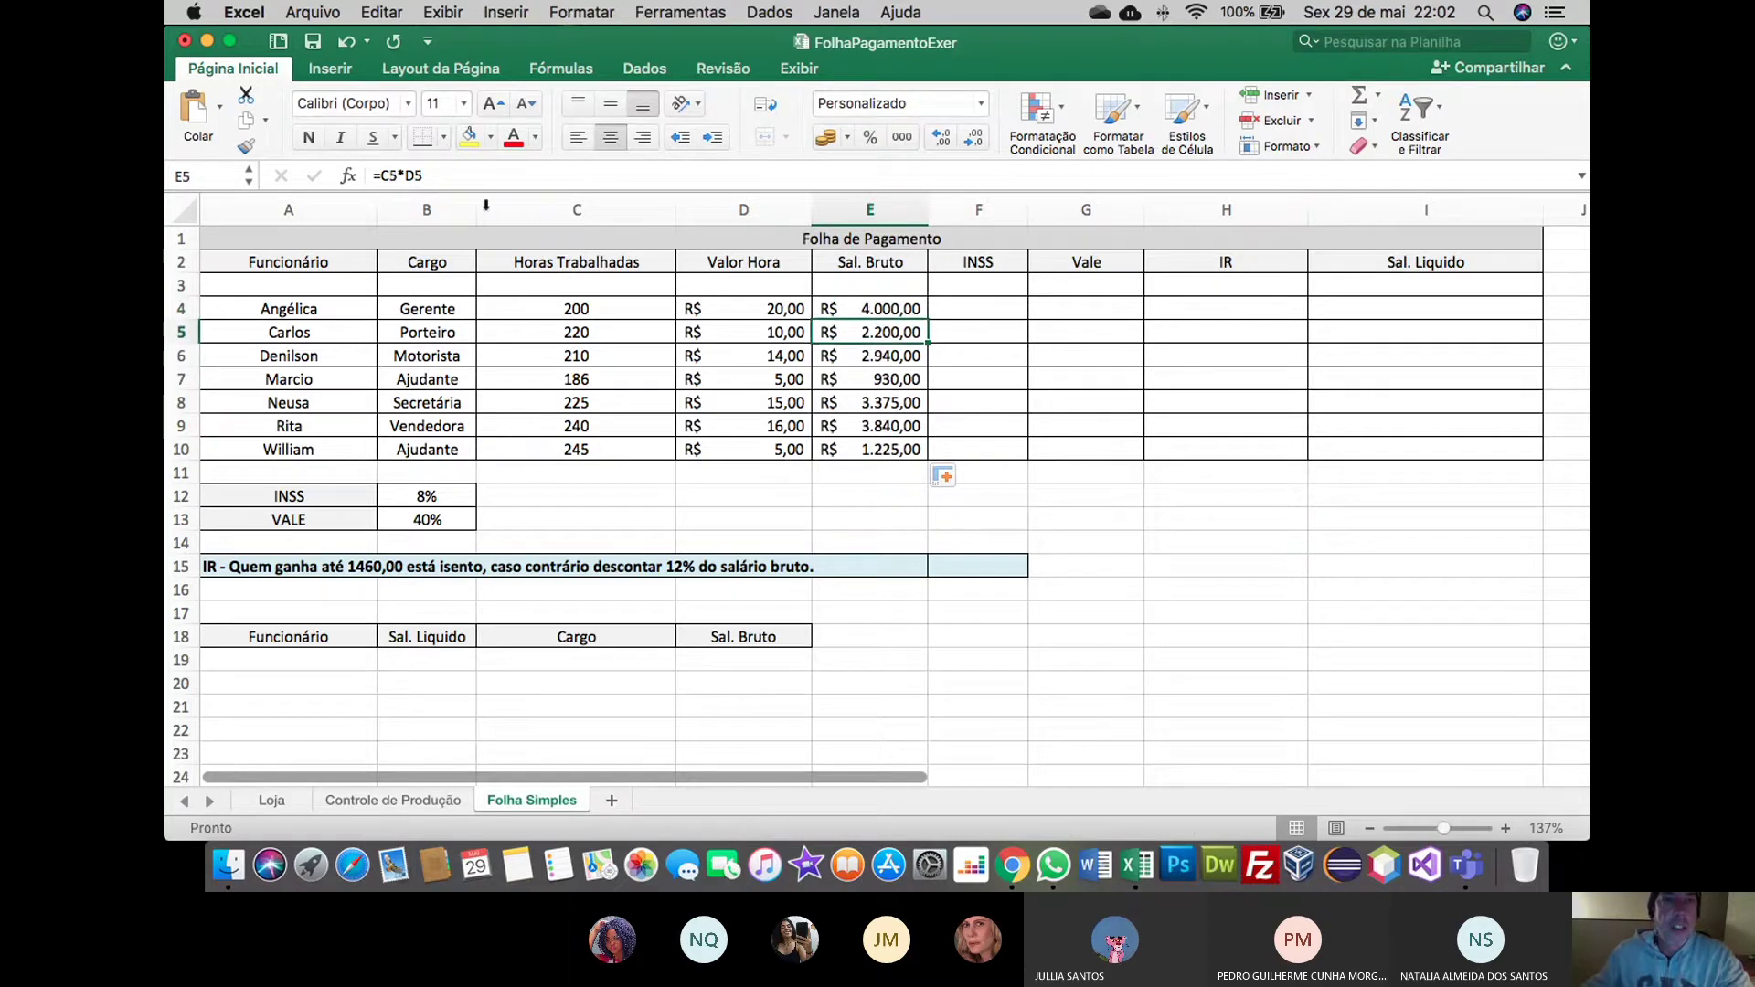
pyautogui.click(846, 358)
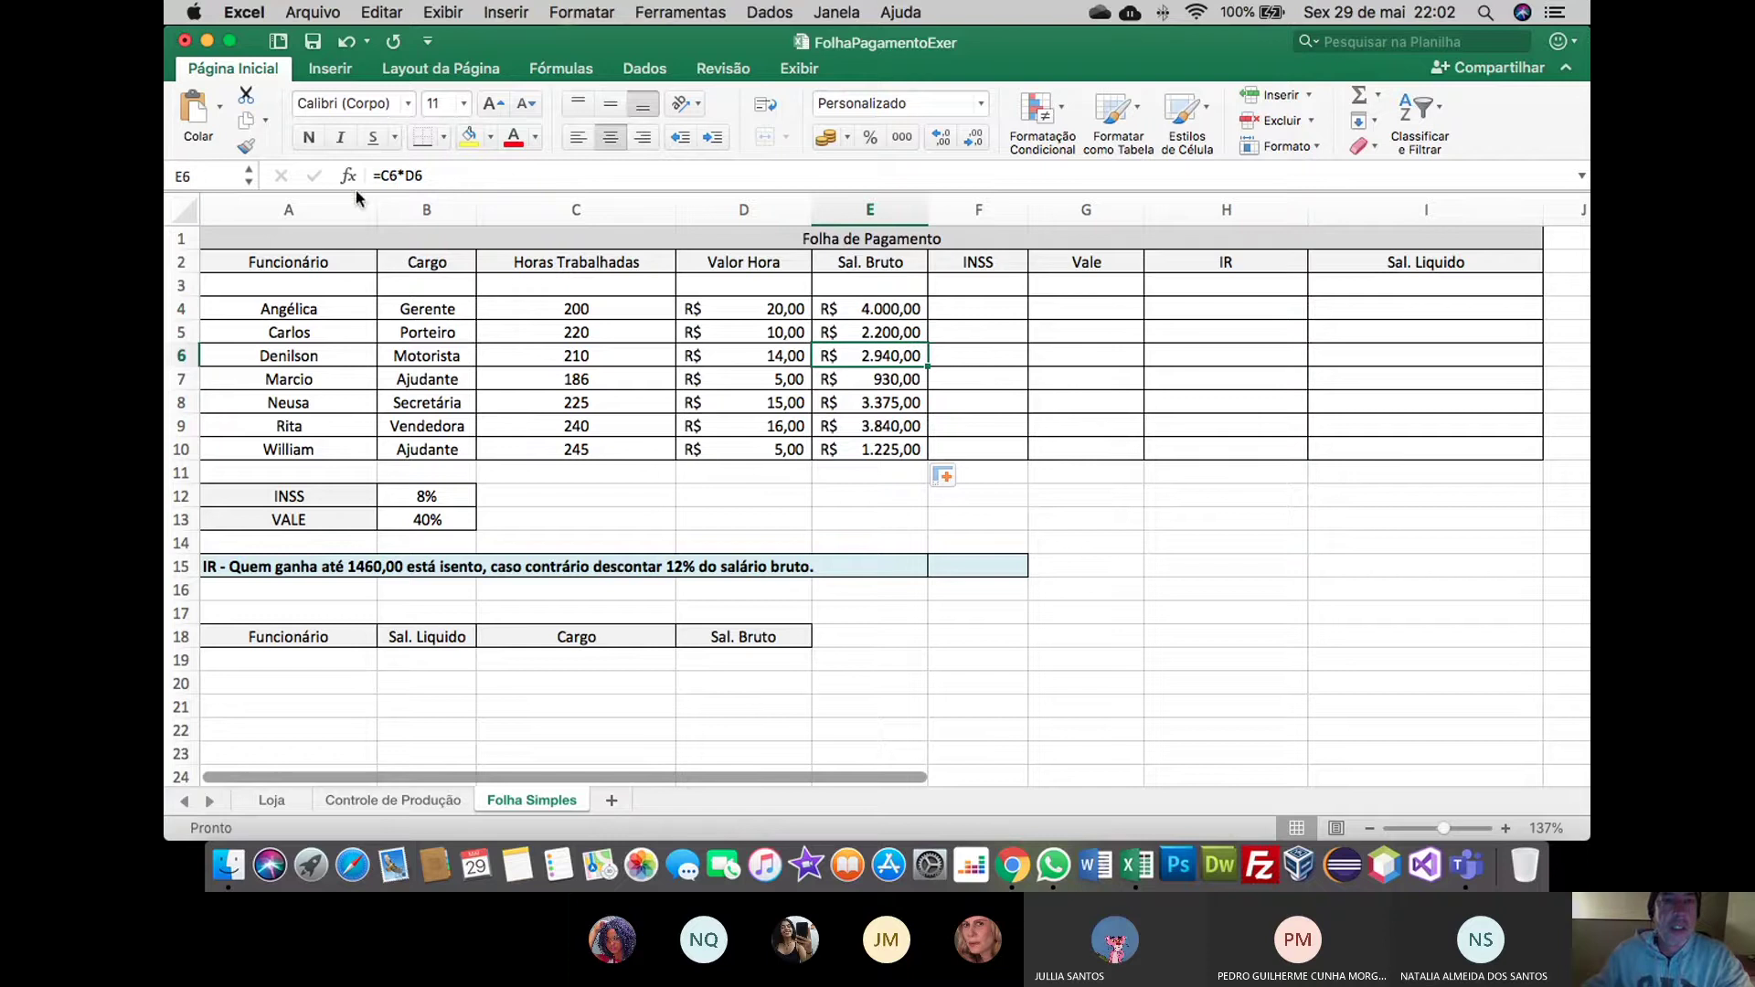
pyautogui.click(882, 382)
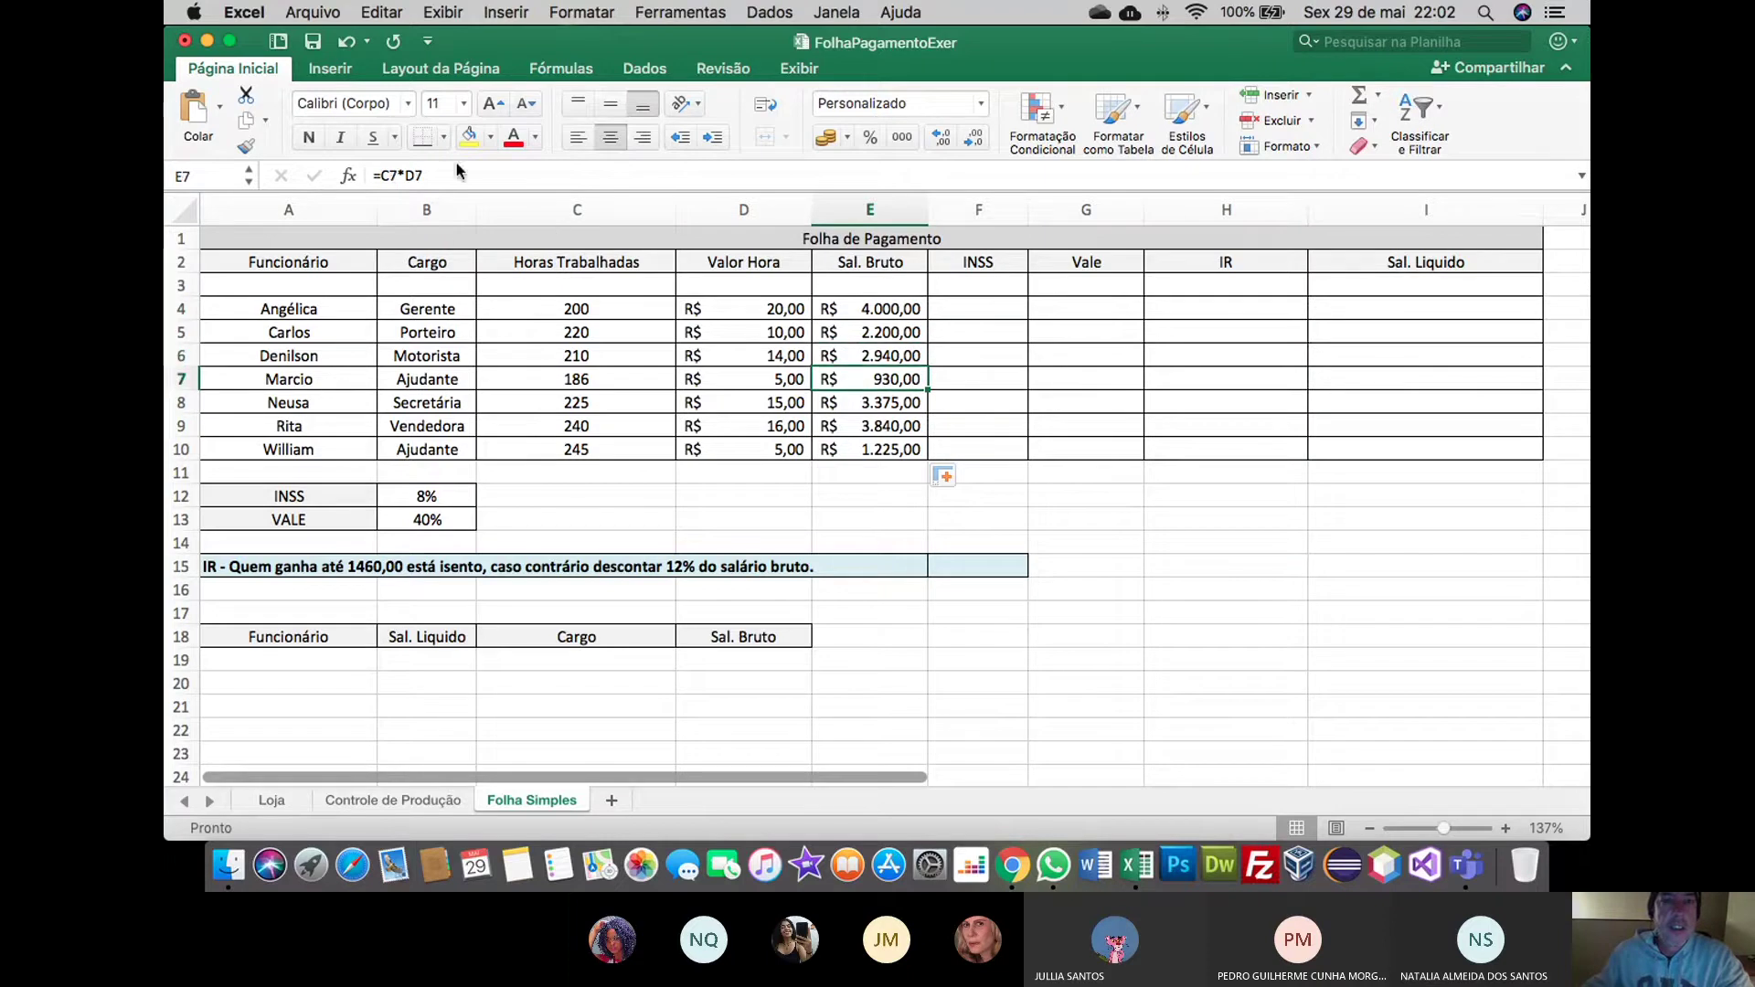
pyautogui.click(850, 407)
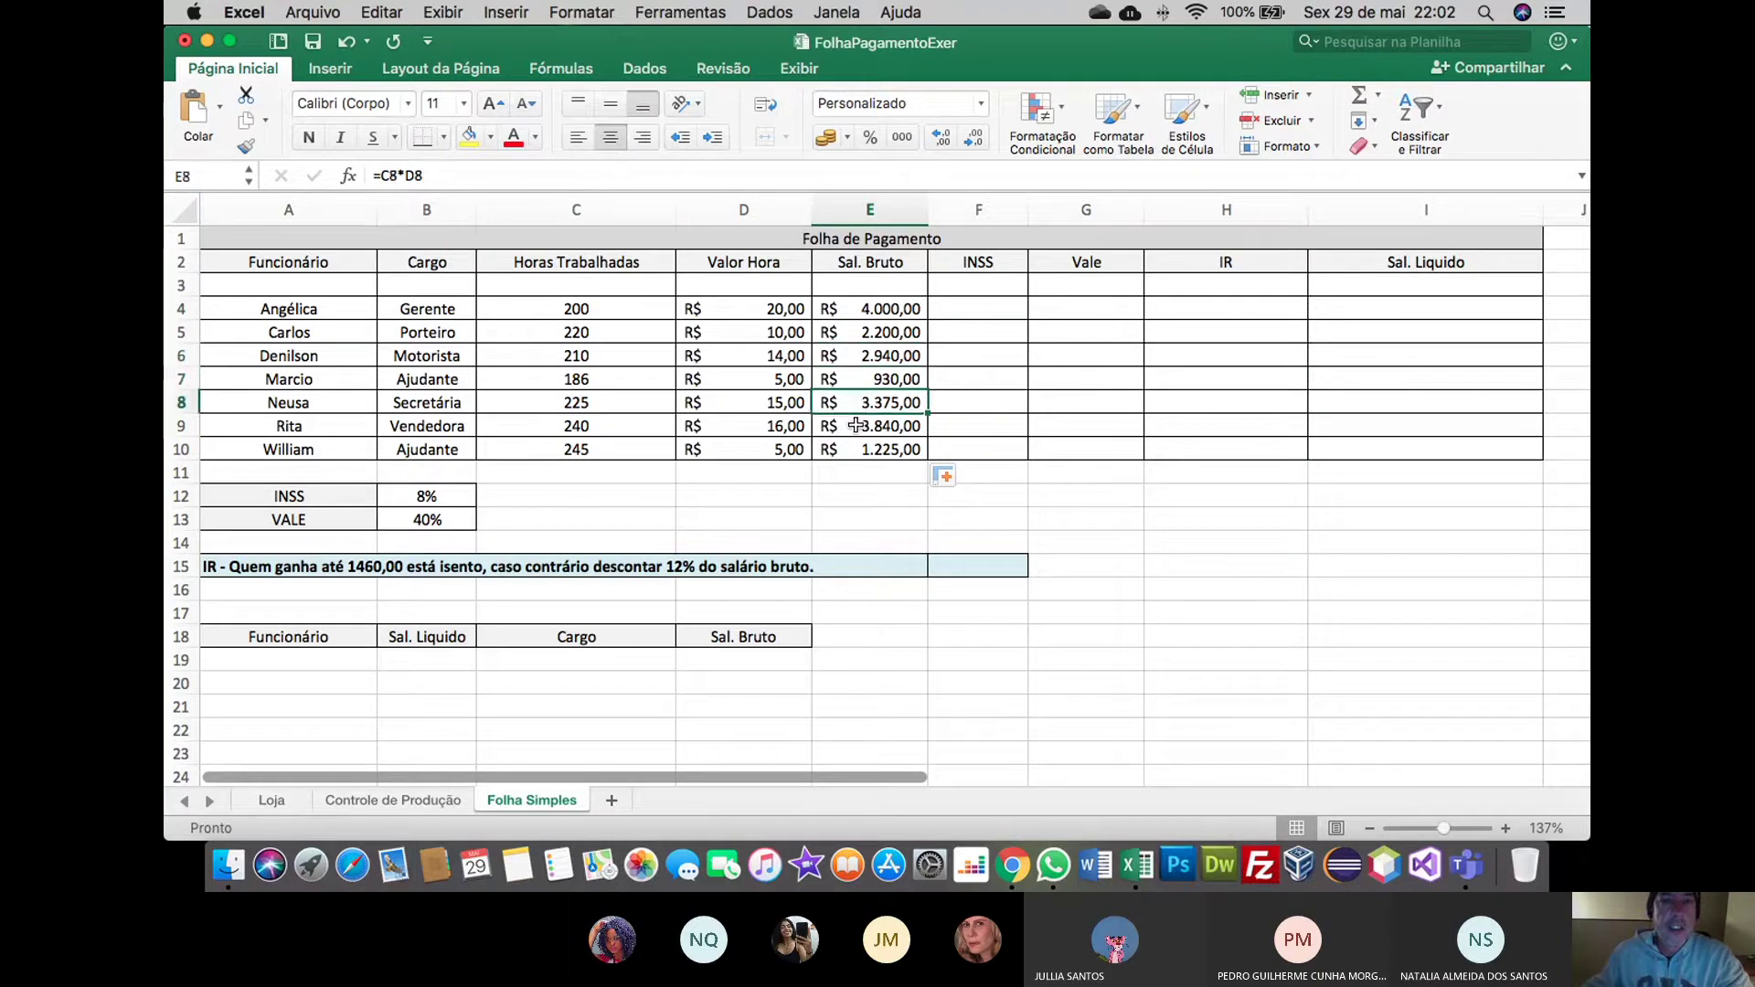
pyautogui.click(855, 425)
pyautogui.click(857, 448)
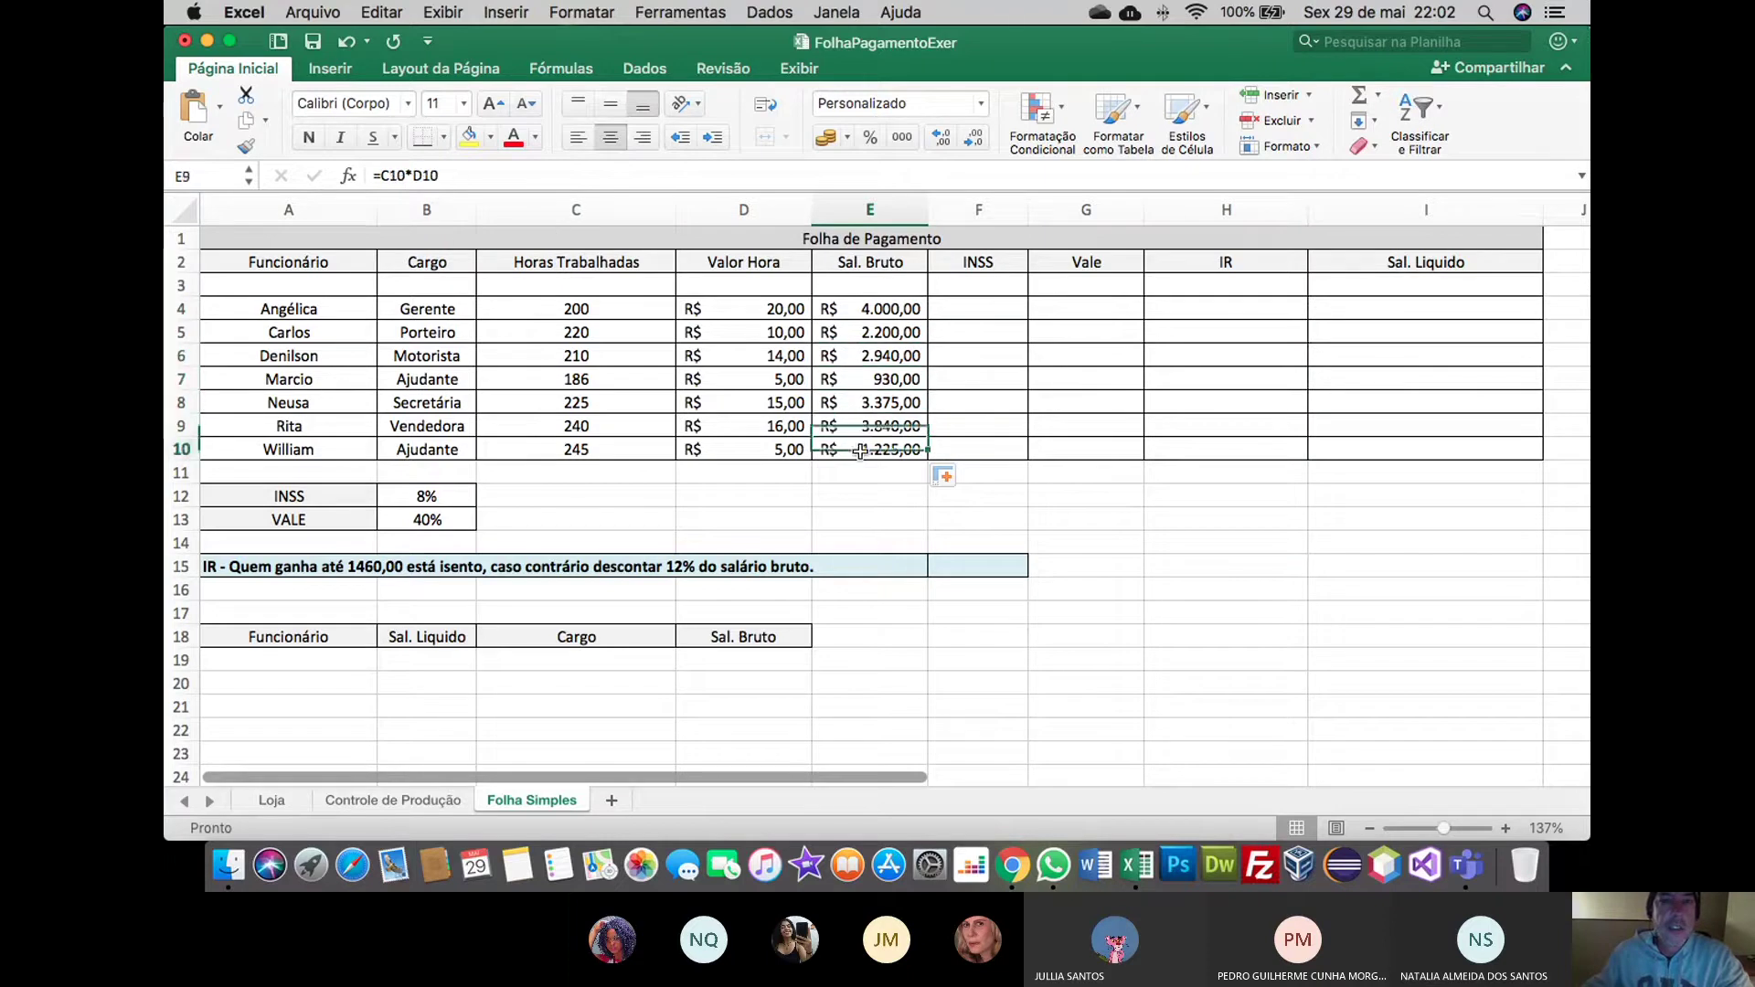
# Review the formulas in E4:E8 again, then look at the 8% INSS rate in B12
pyautogui.click(871, 311)
pyautogui.click(869, 332)
pyautogui.click(867, 356)
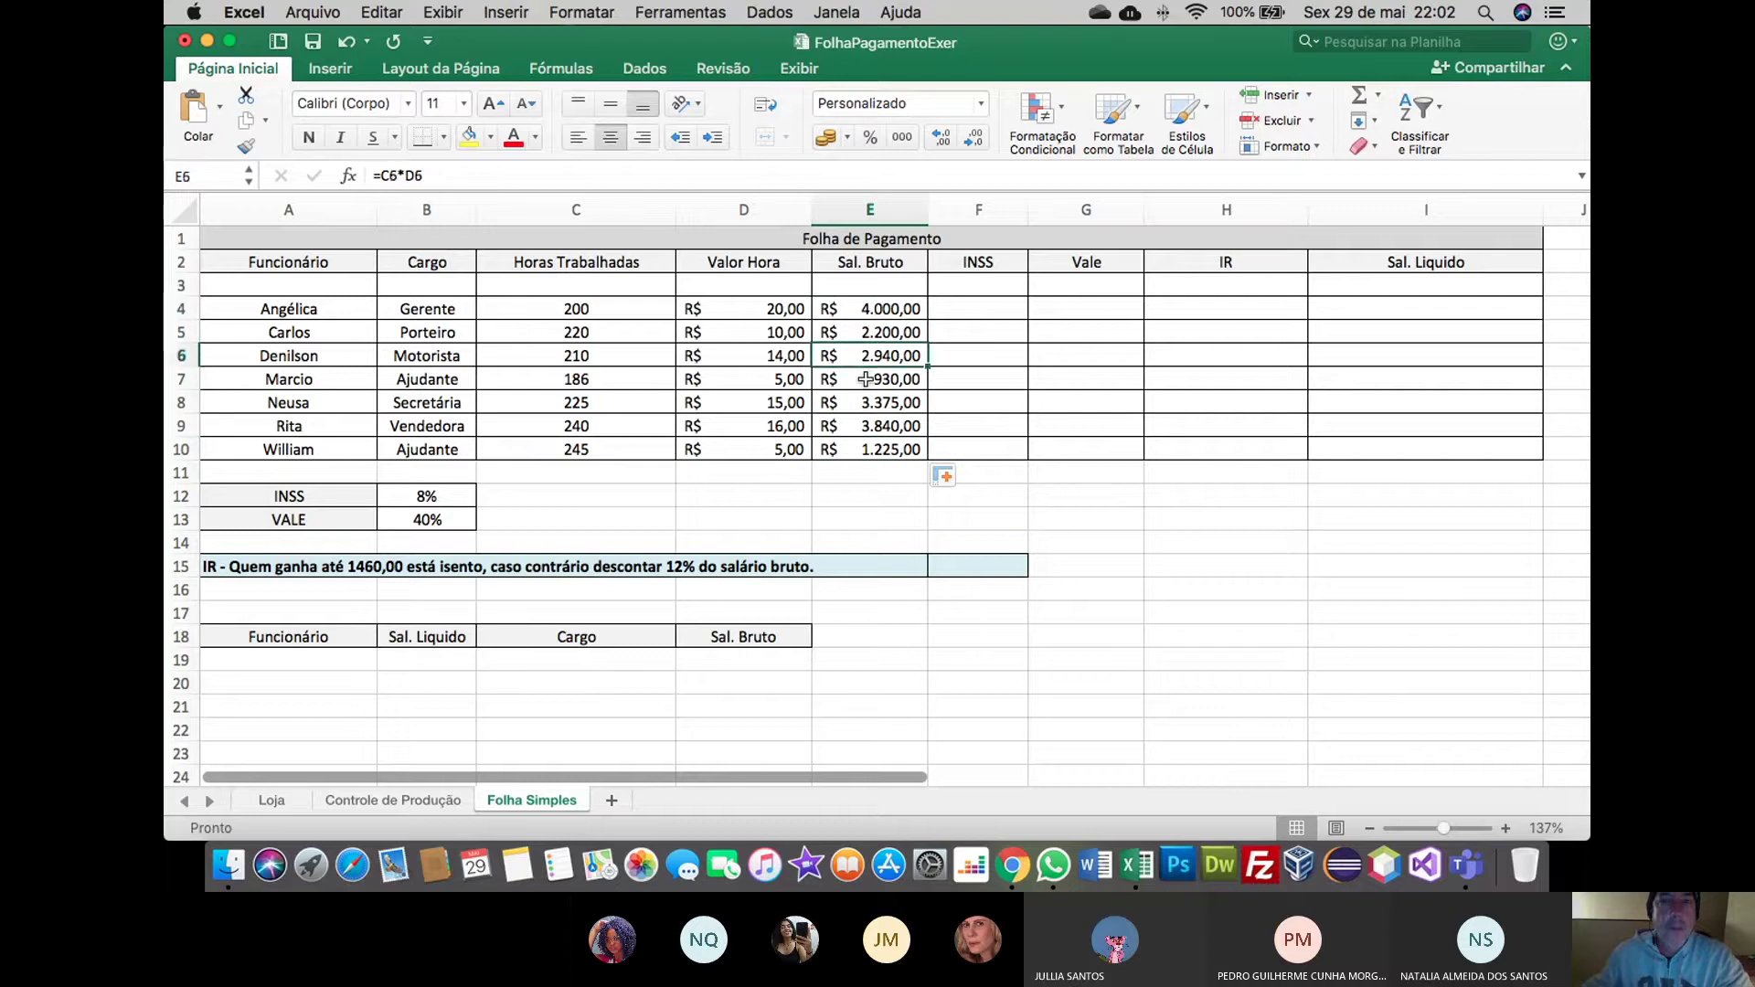
pyautogui.click(865, 379)
pyautogui.click(865, 402)
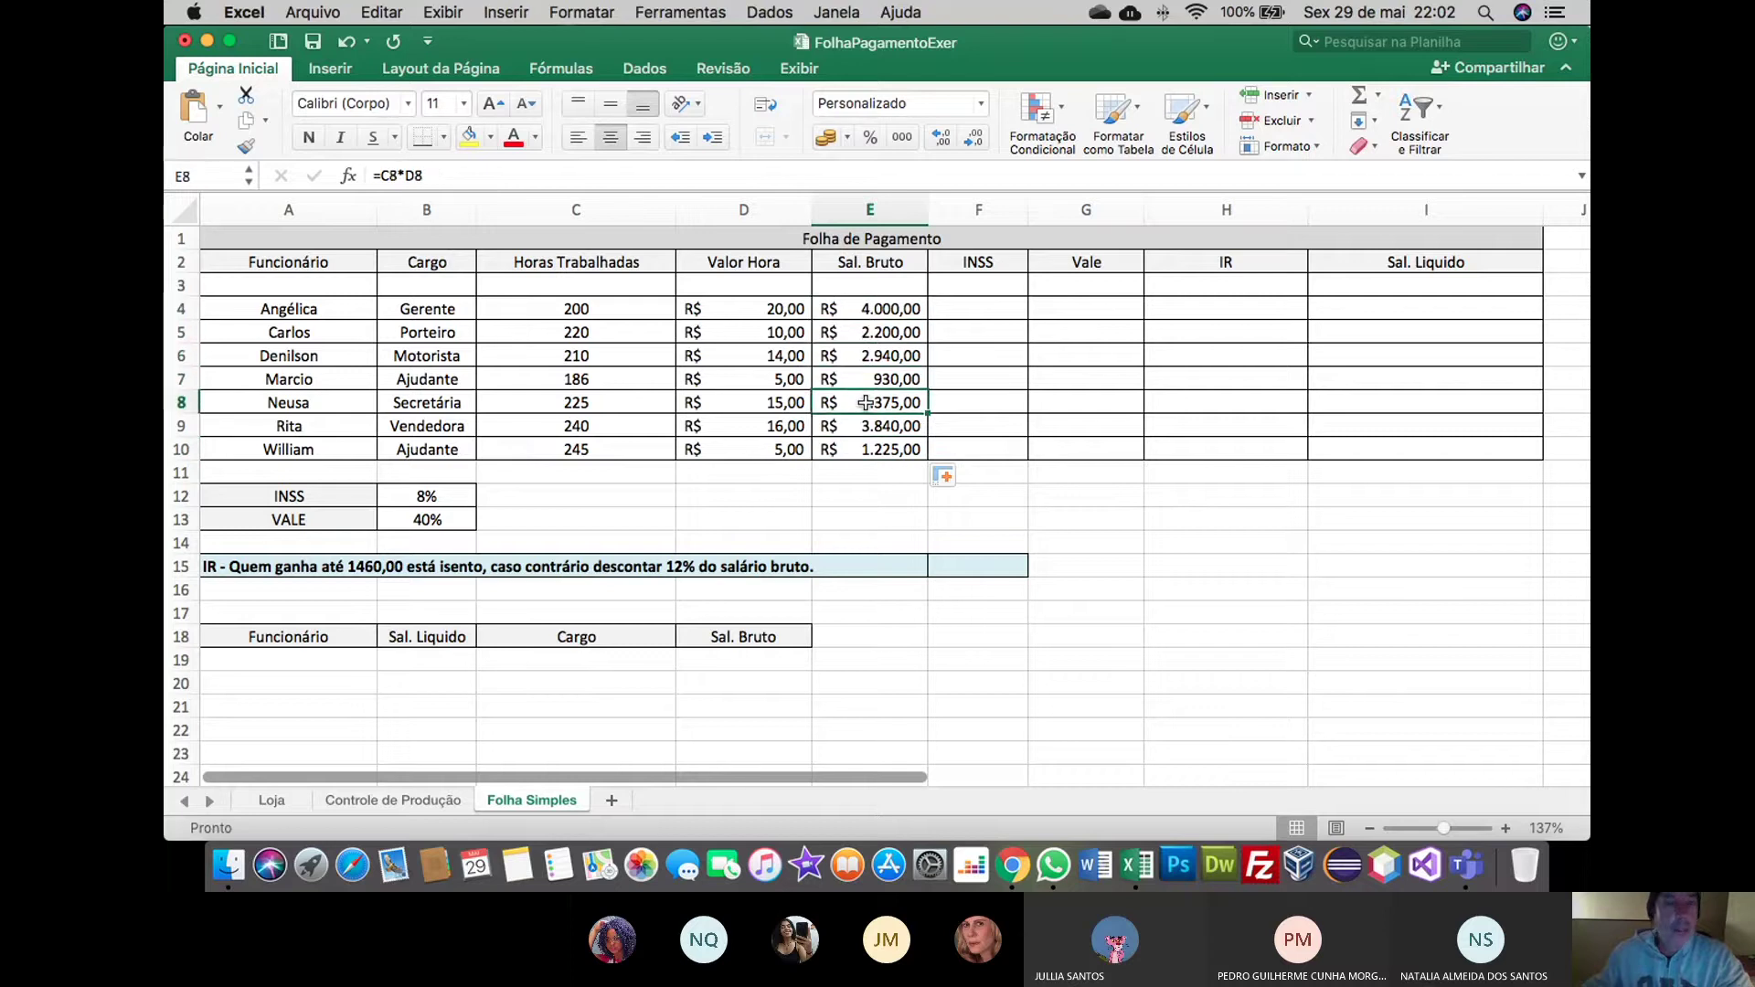
pyautogui.click(451, 496)
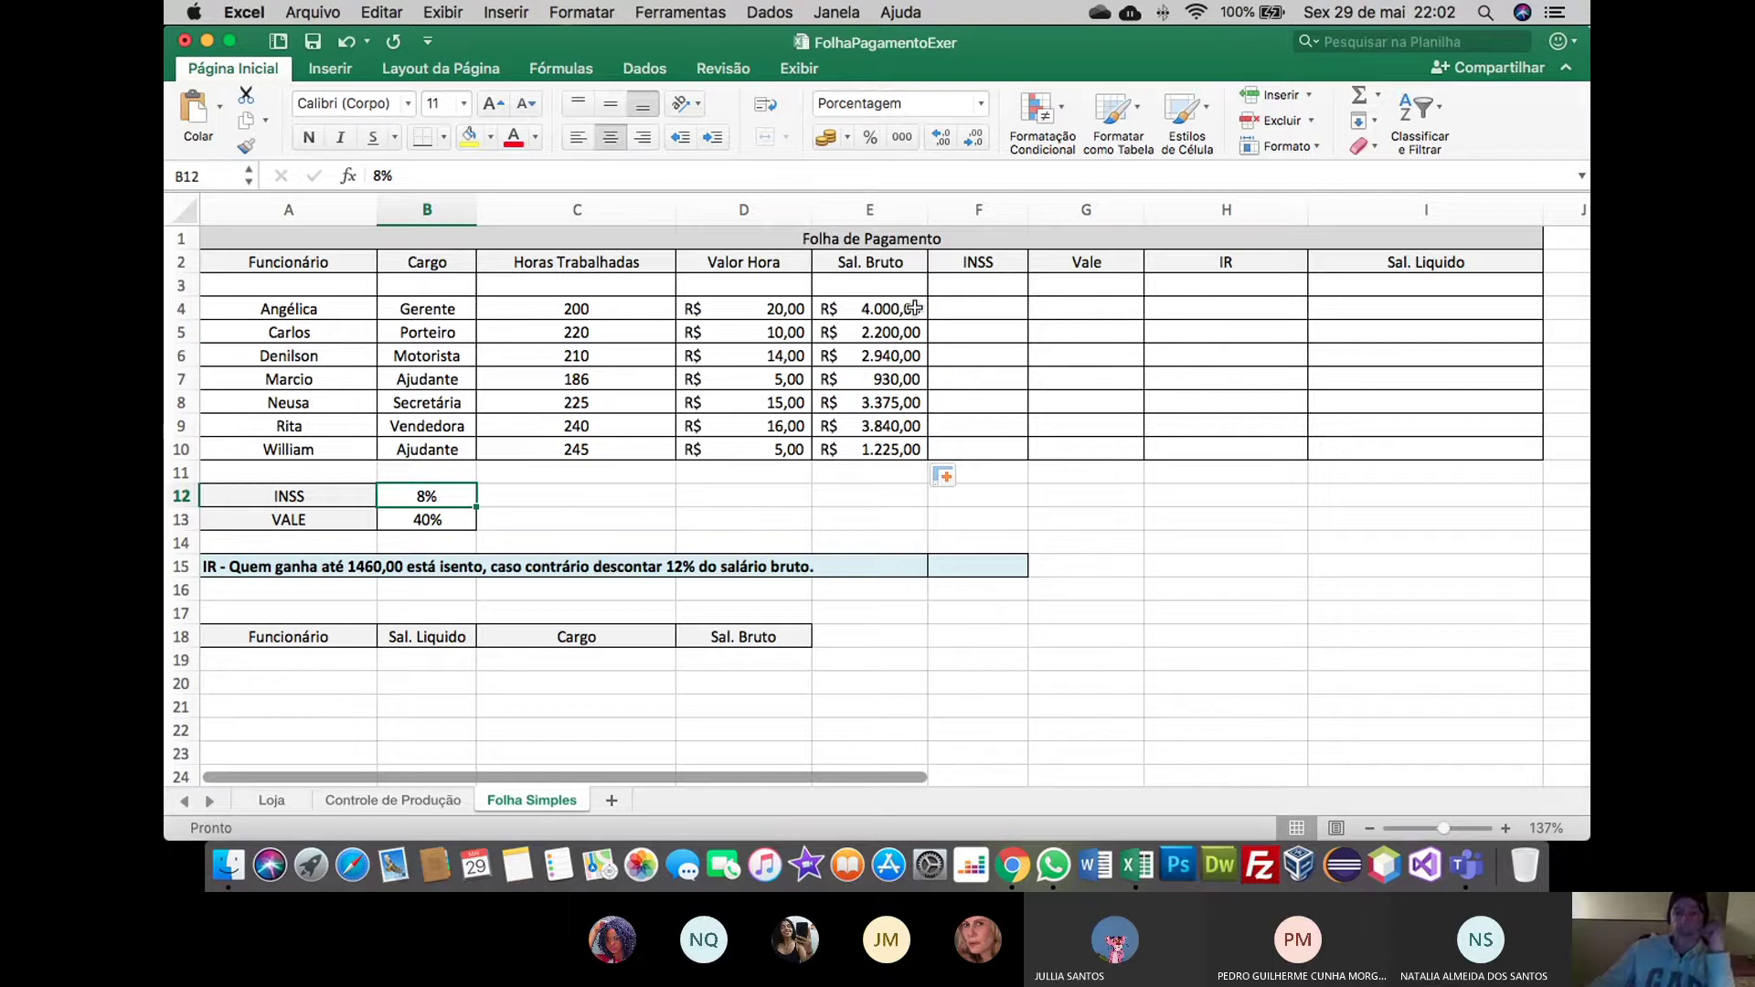
# Enter =E4*B12 in F4 for an INSS of R$ 320,00, comparing it with B12 and E4
pyautogui.click(974, 312)
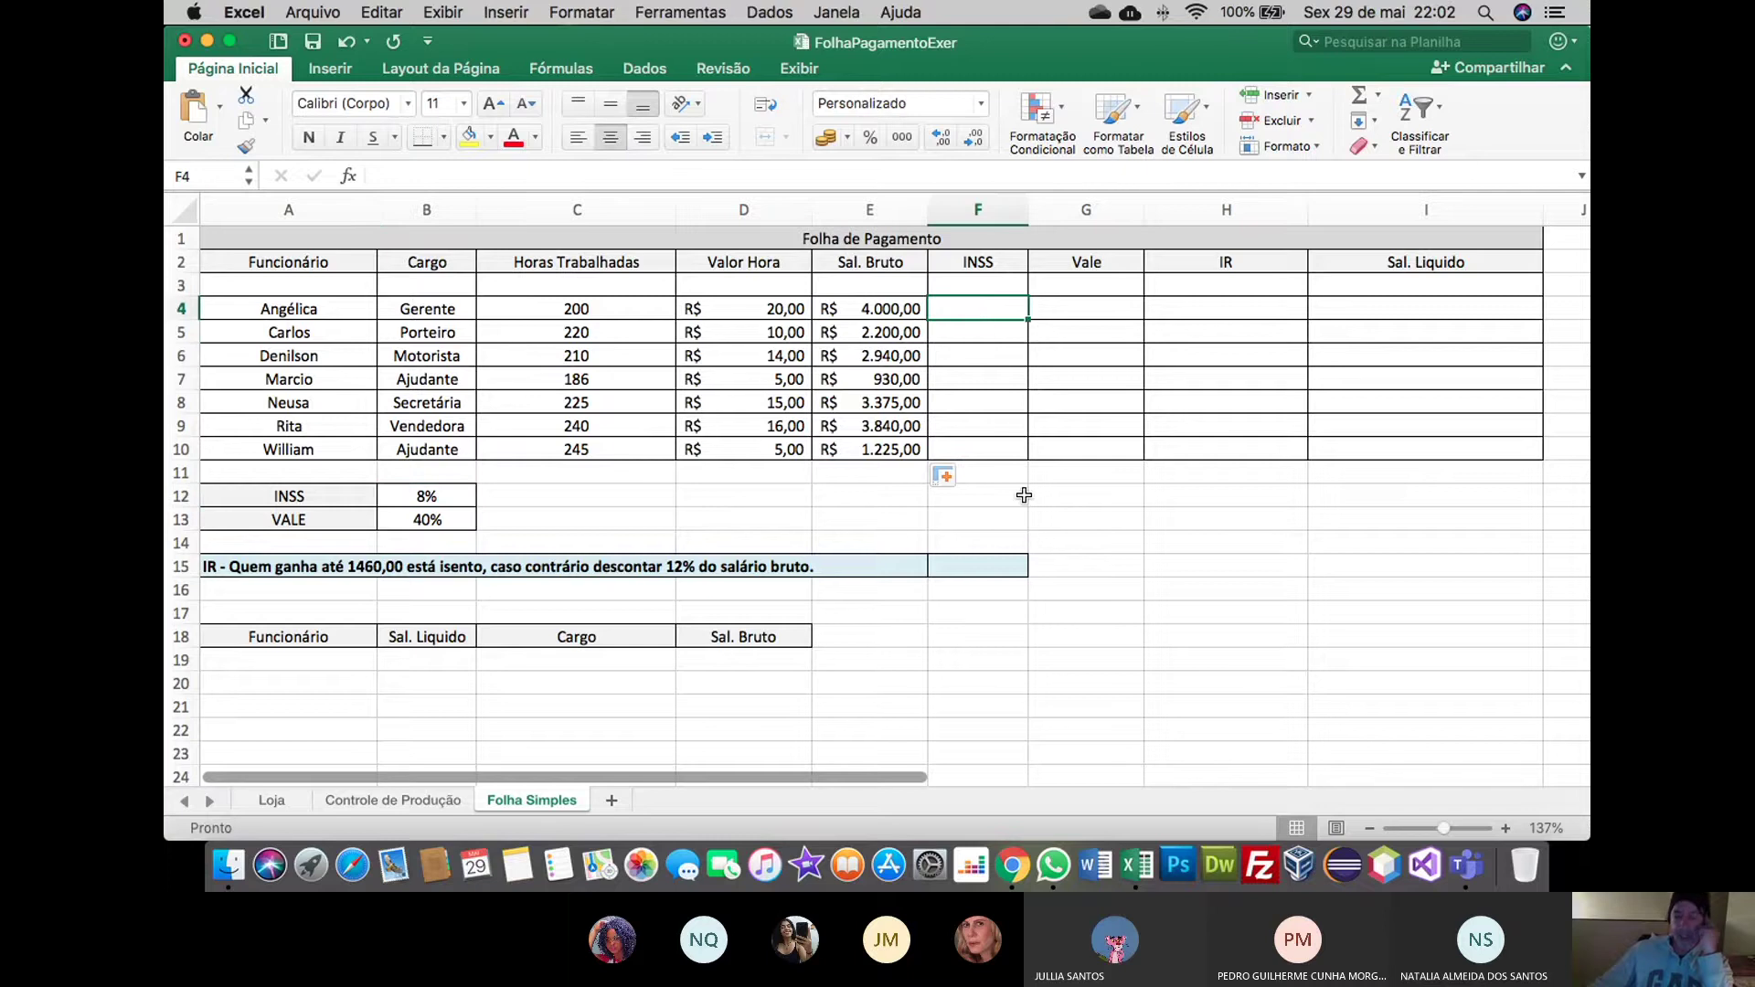
pyautogui.write('=')
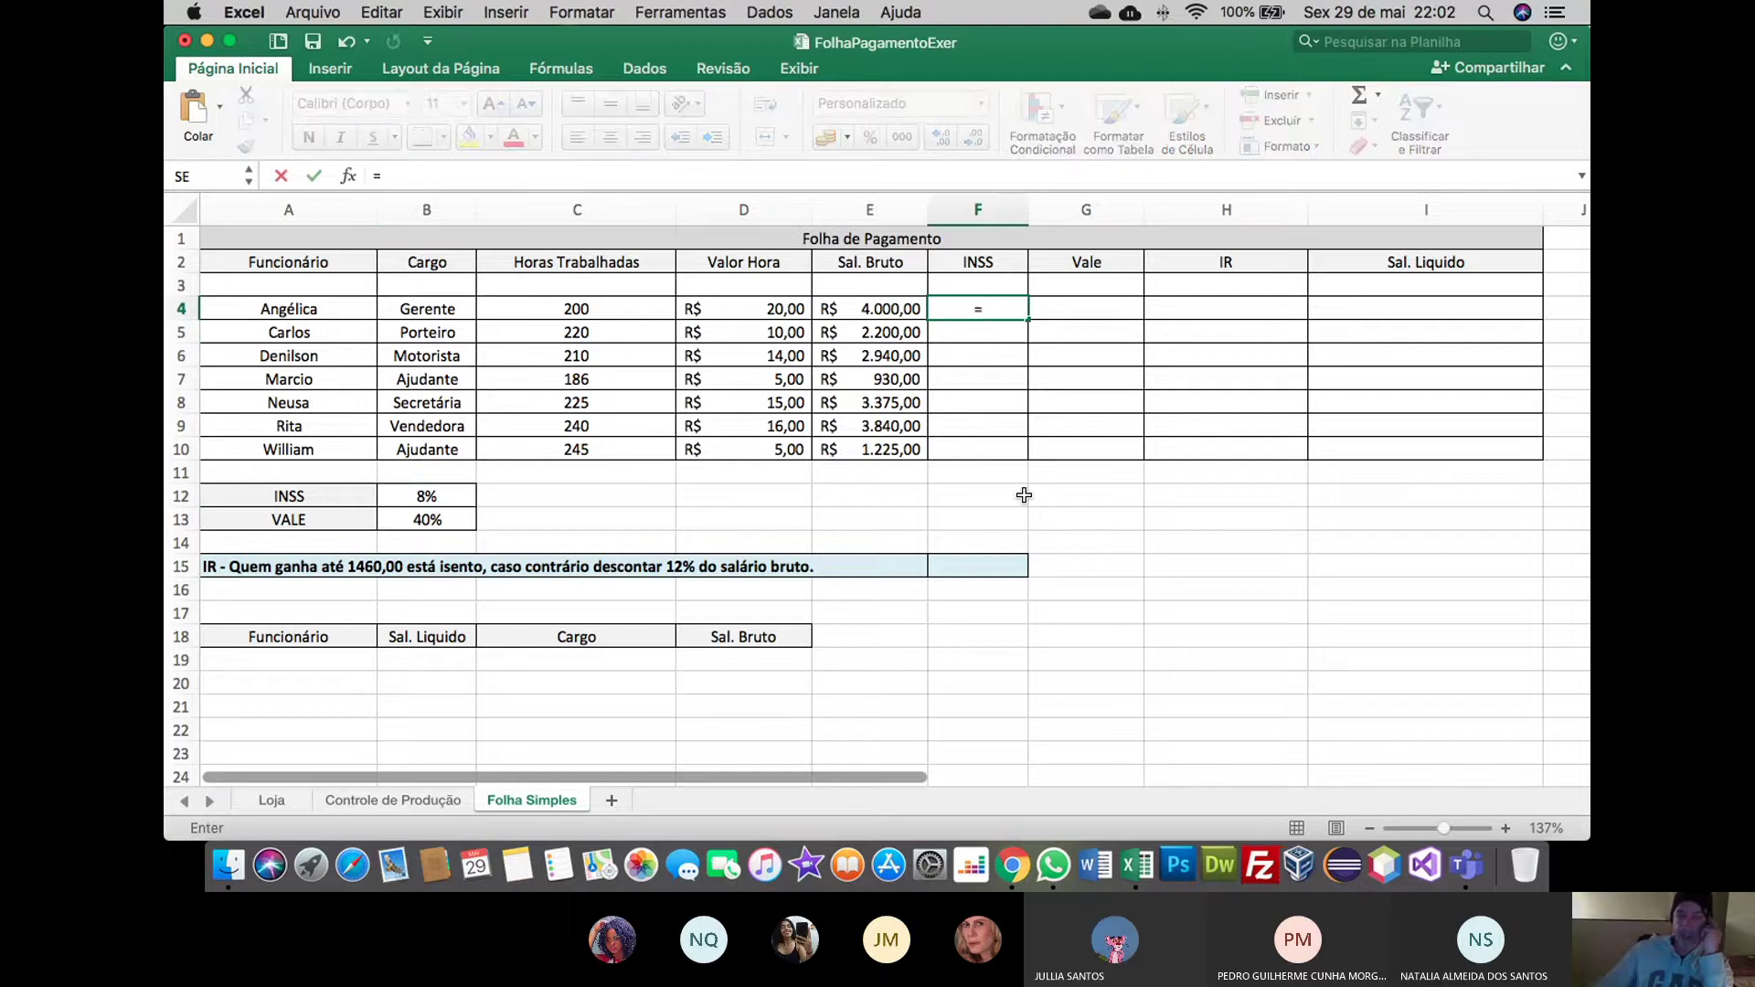
pyautogui.click(890, 309)
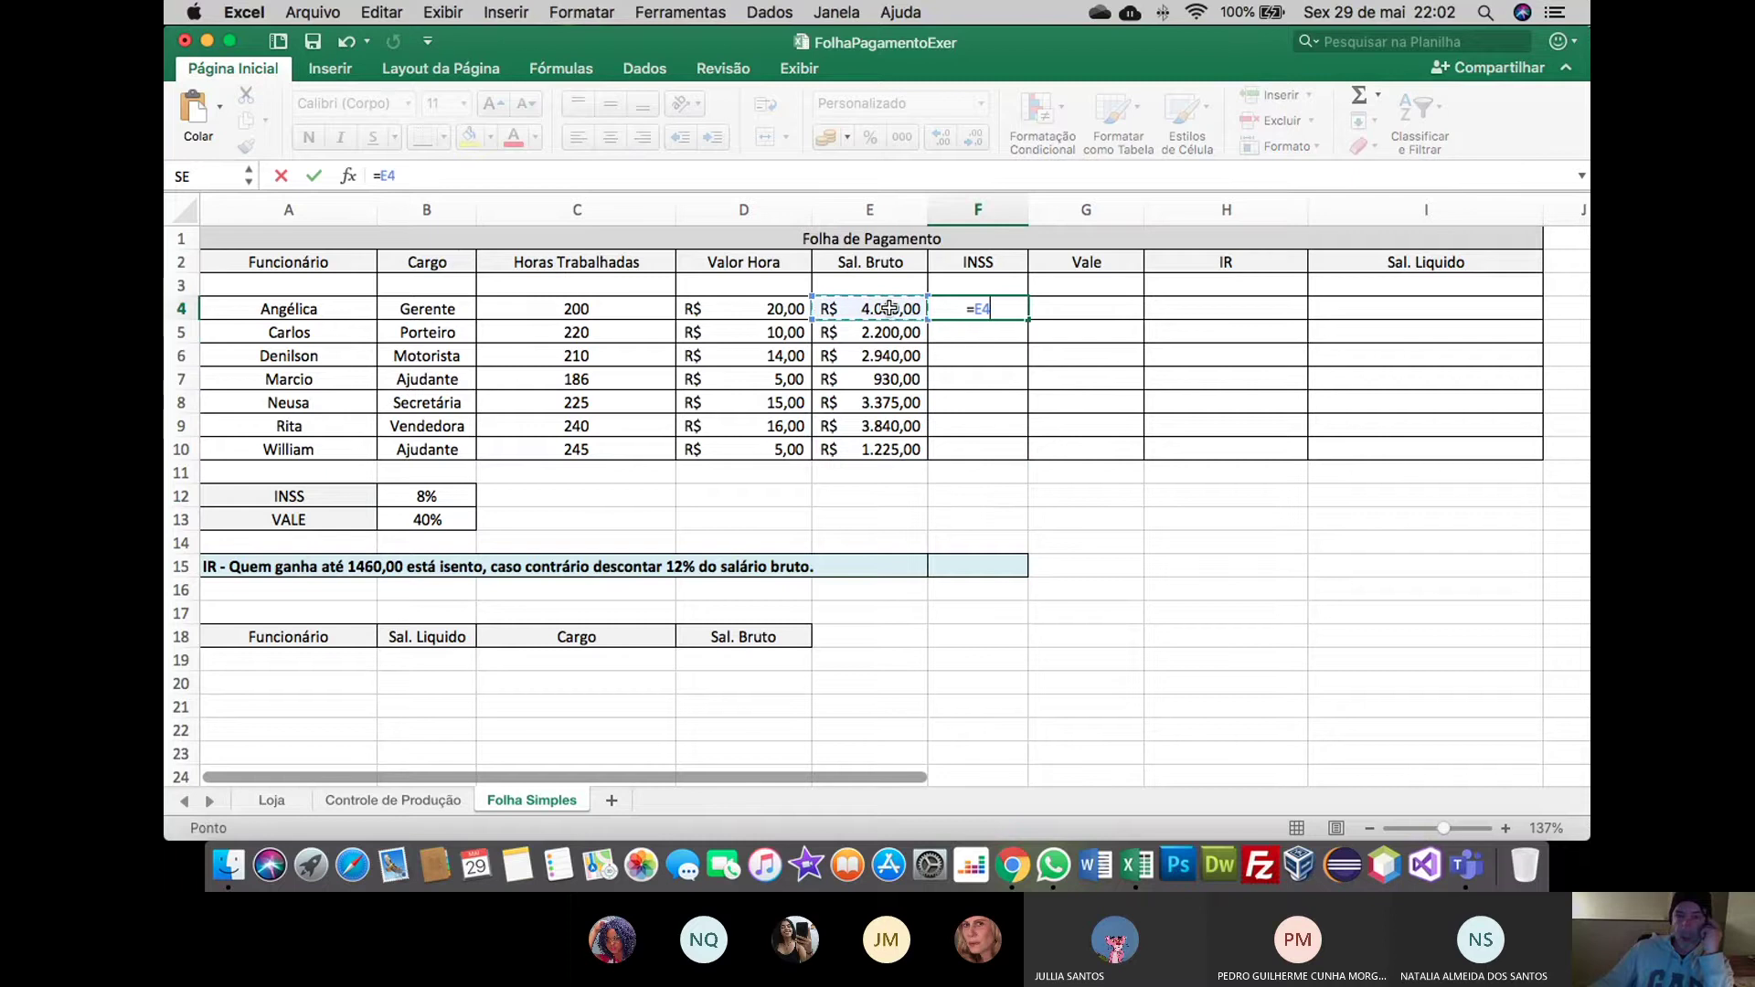
pyautogui.write('*')
pyautogui.click(438, 495)
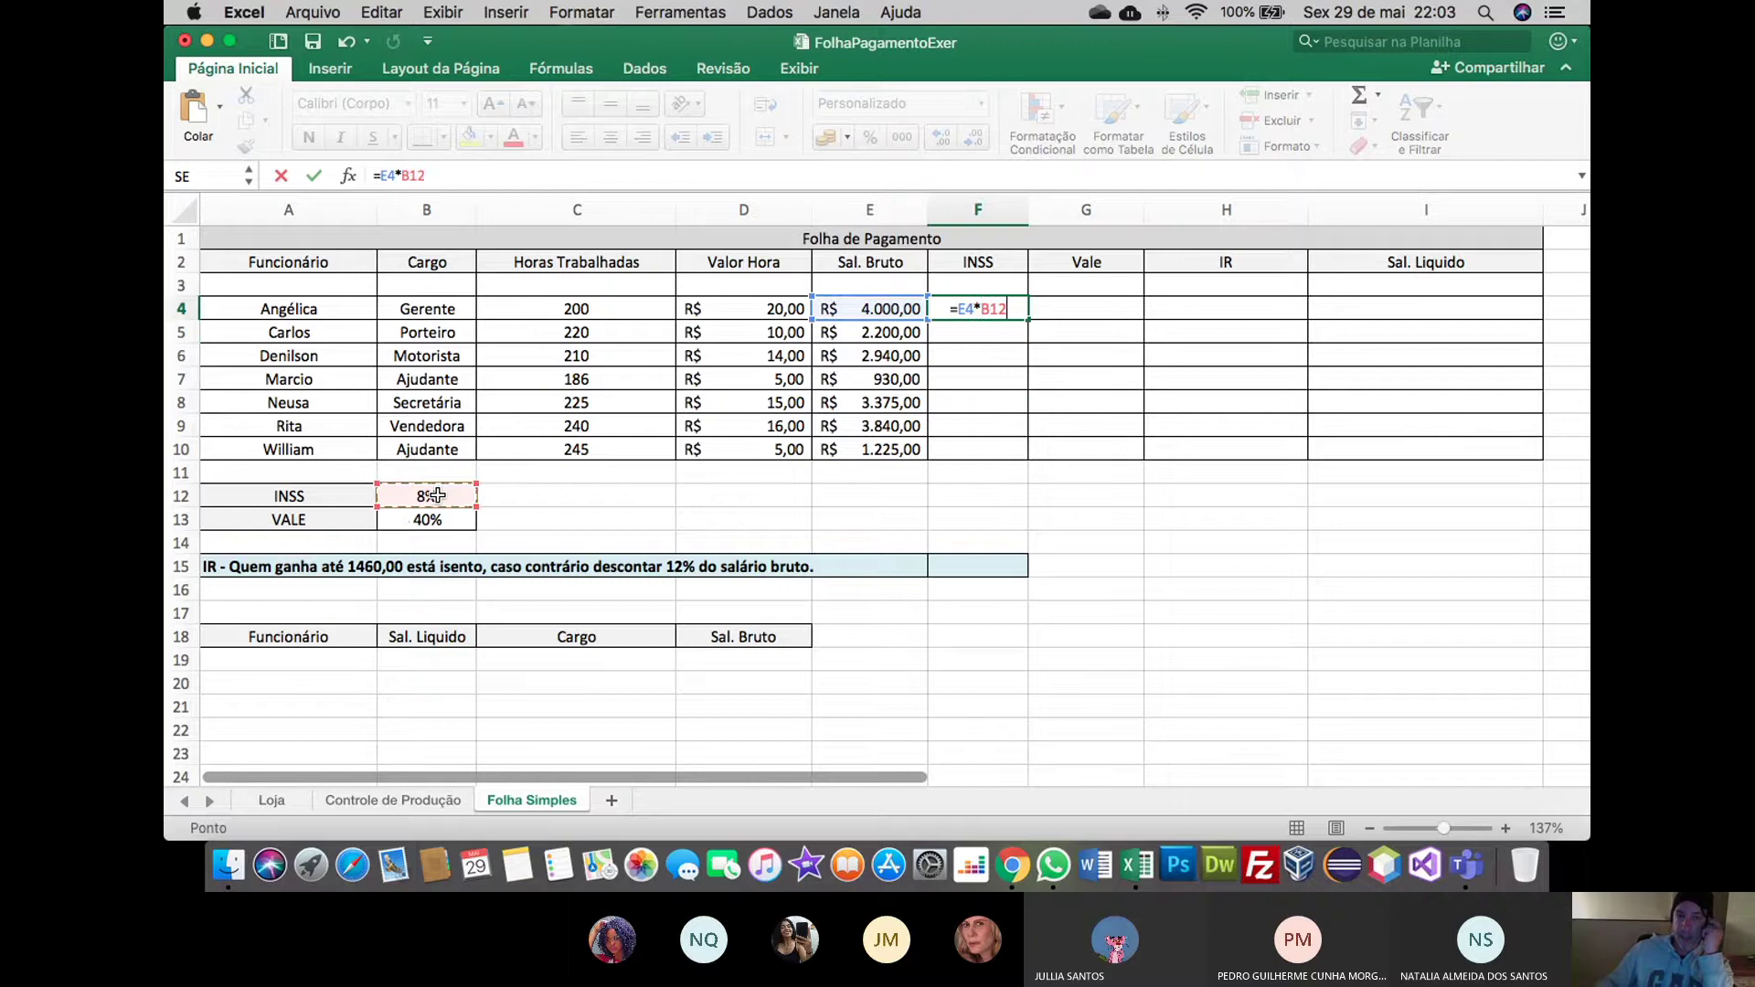
pyautogui.press('Return')
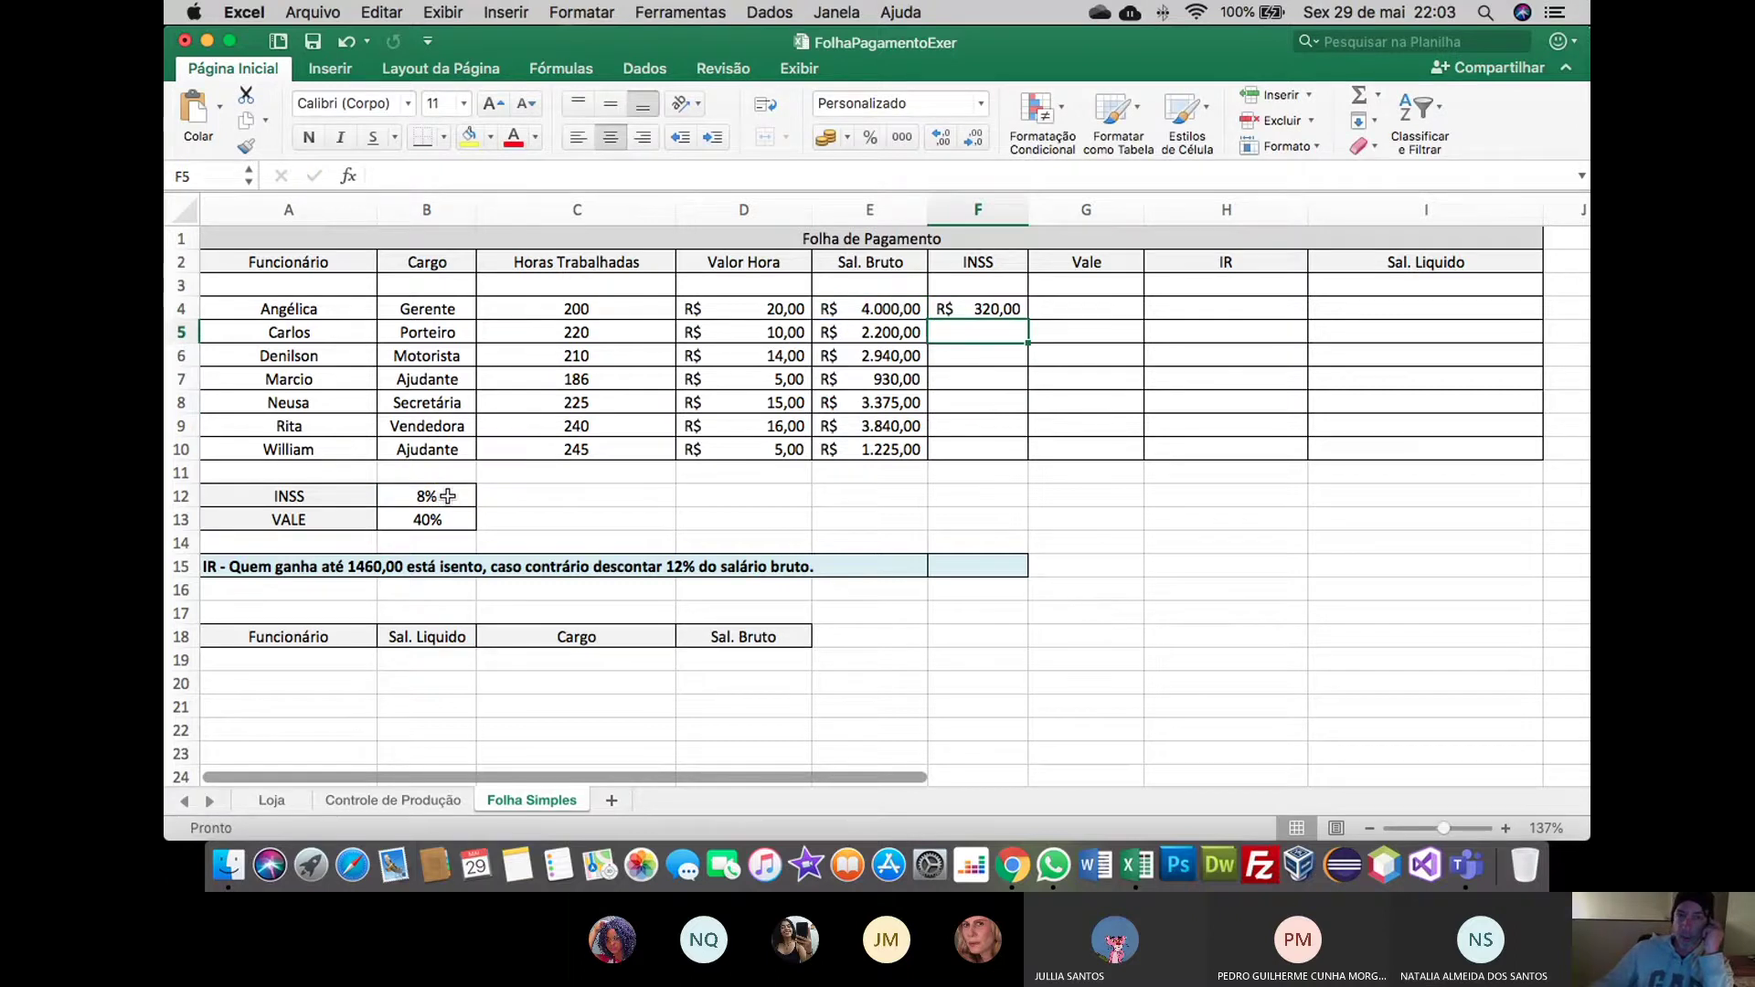
pyautogui.click(438, 495)
pyautogui.click(883, 311)
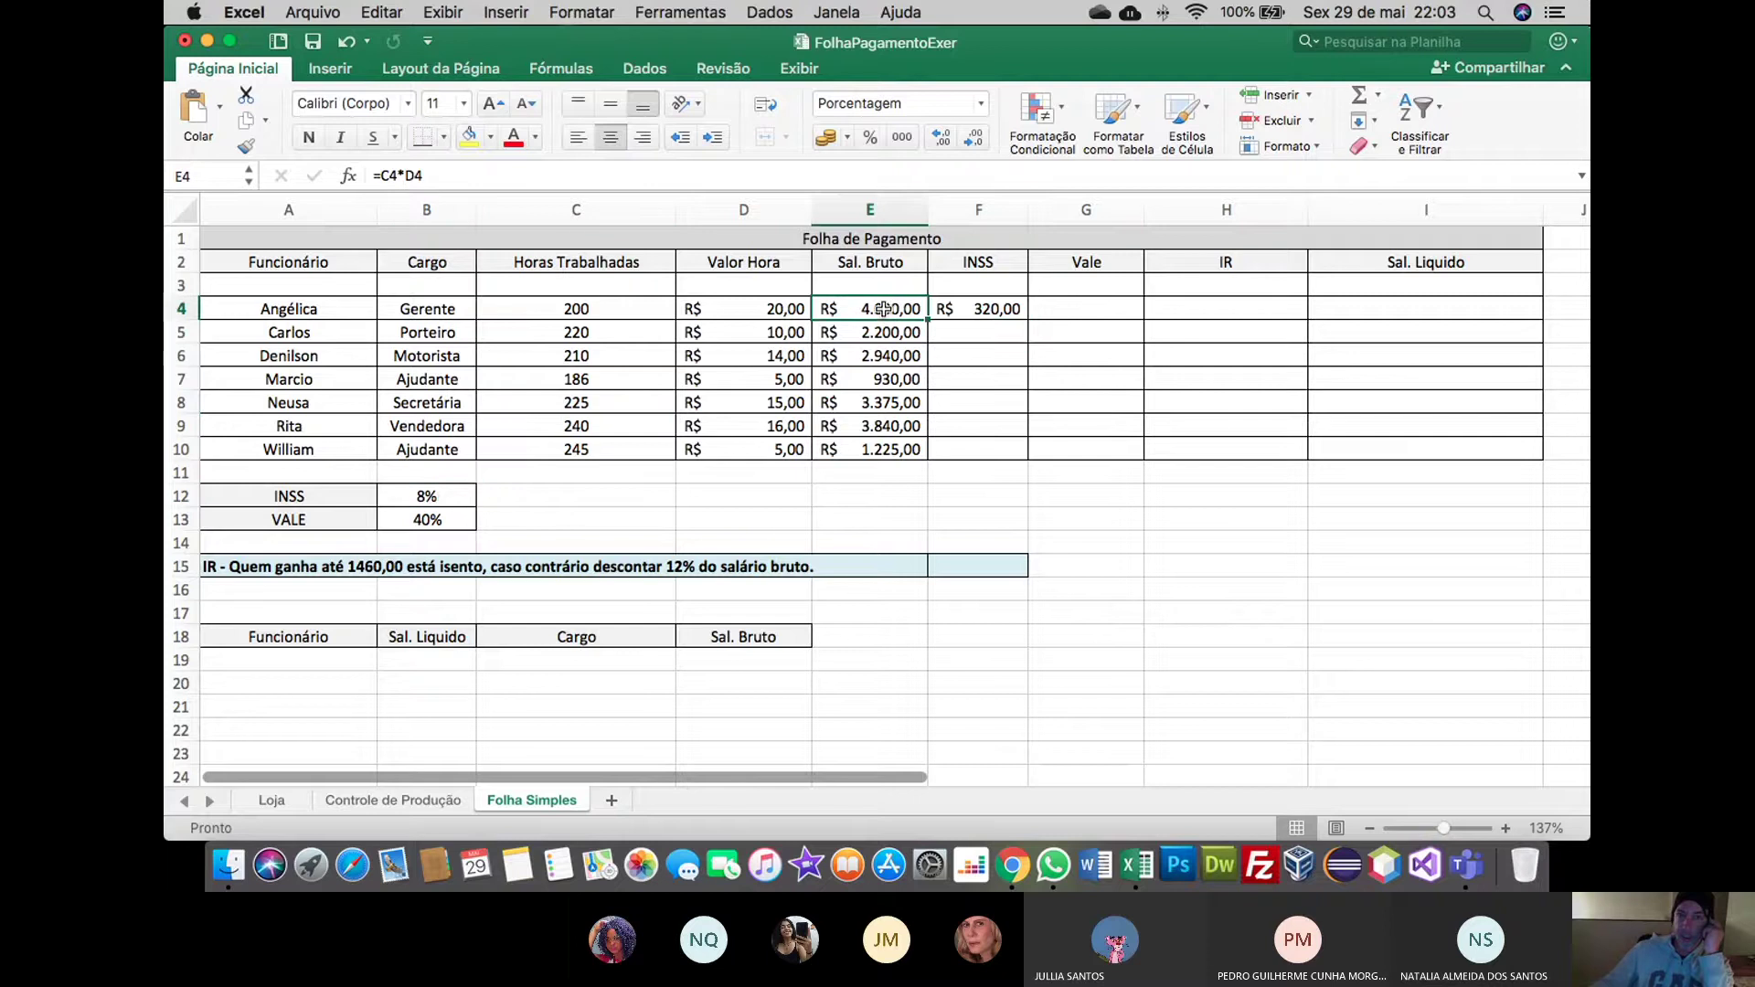
pyautogui.click(990, 308)
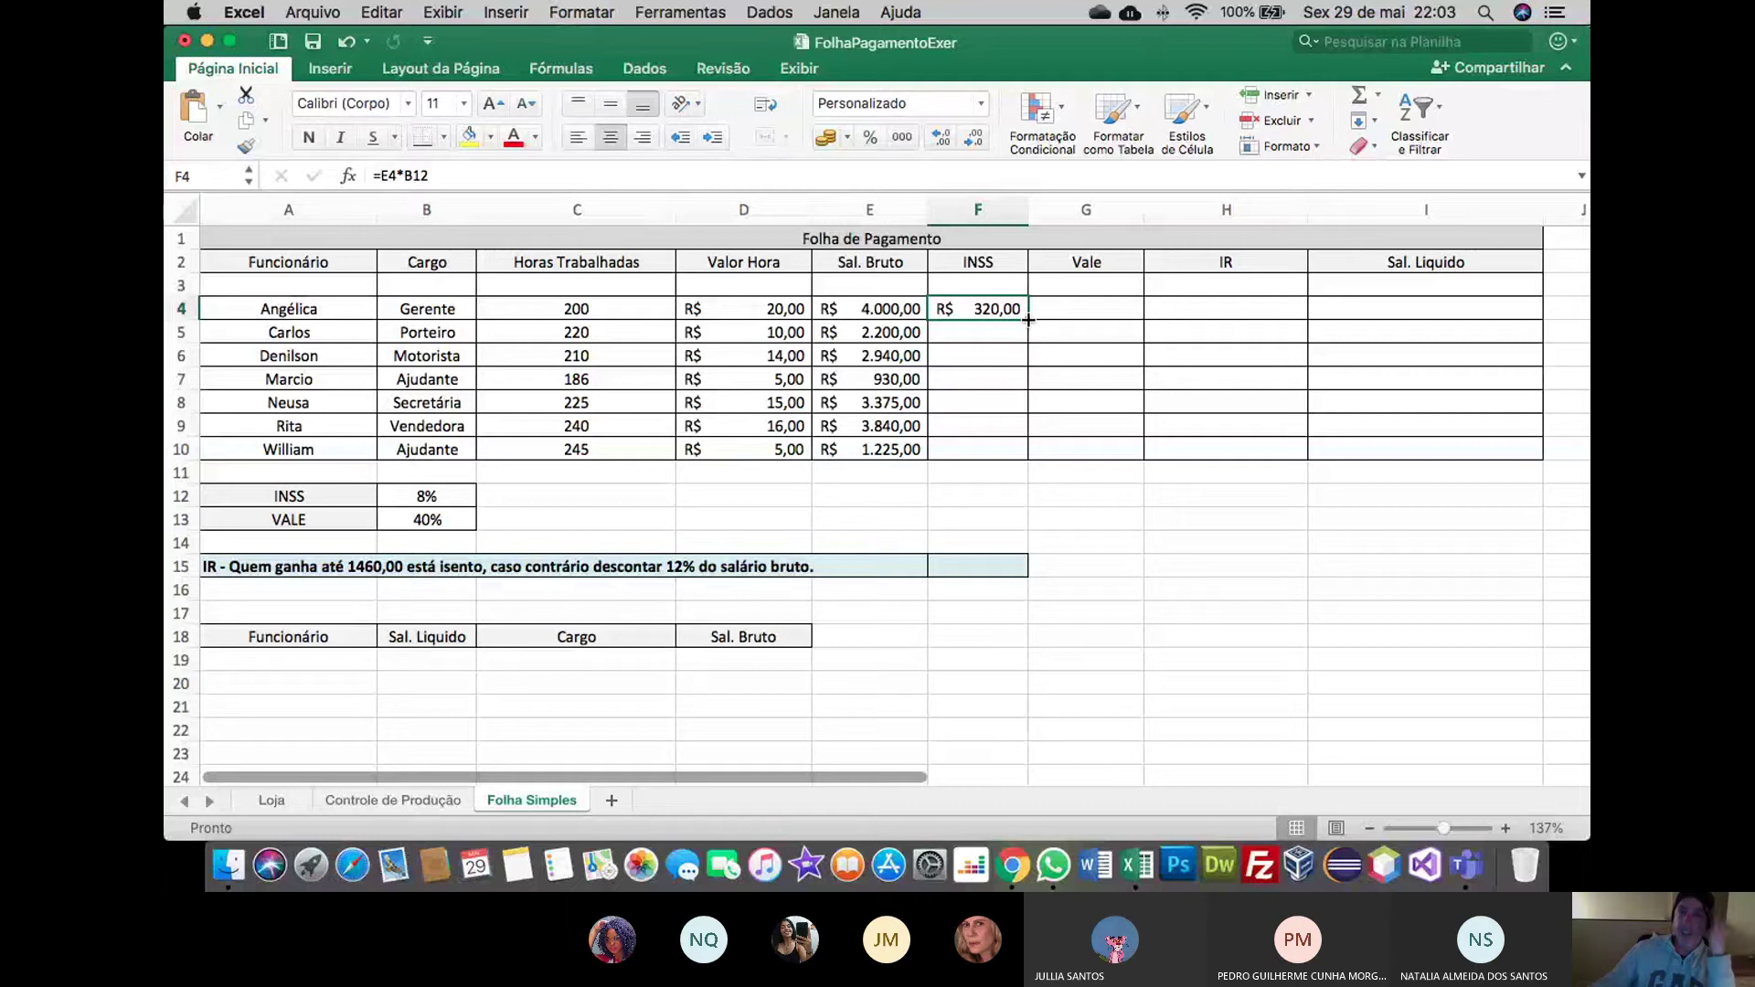
pyautogui.moveTo(1029, 320); pyautogui.dragTo(1029, 340)
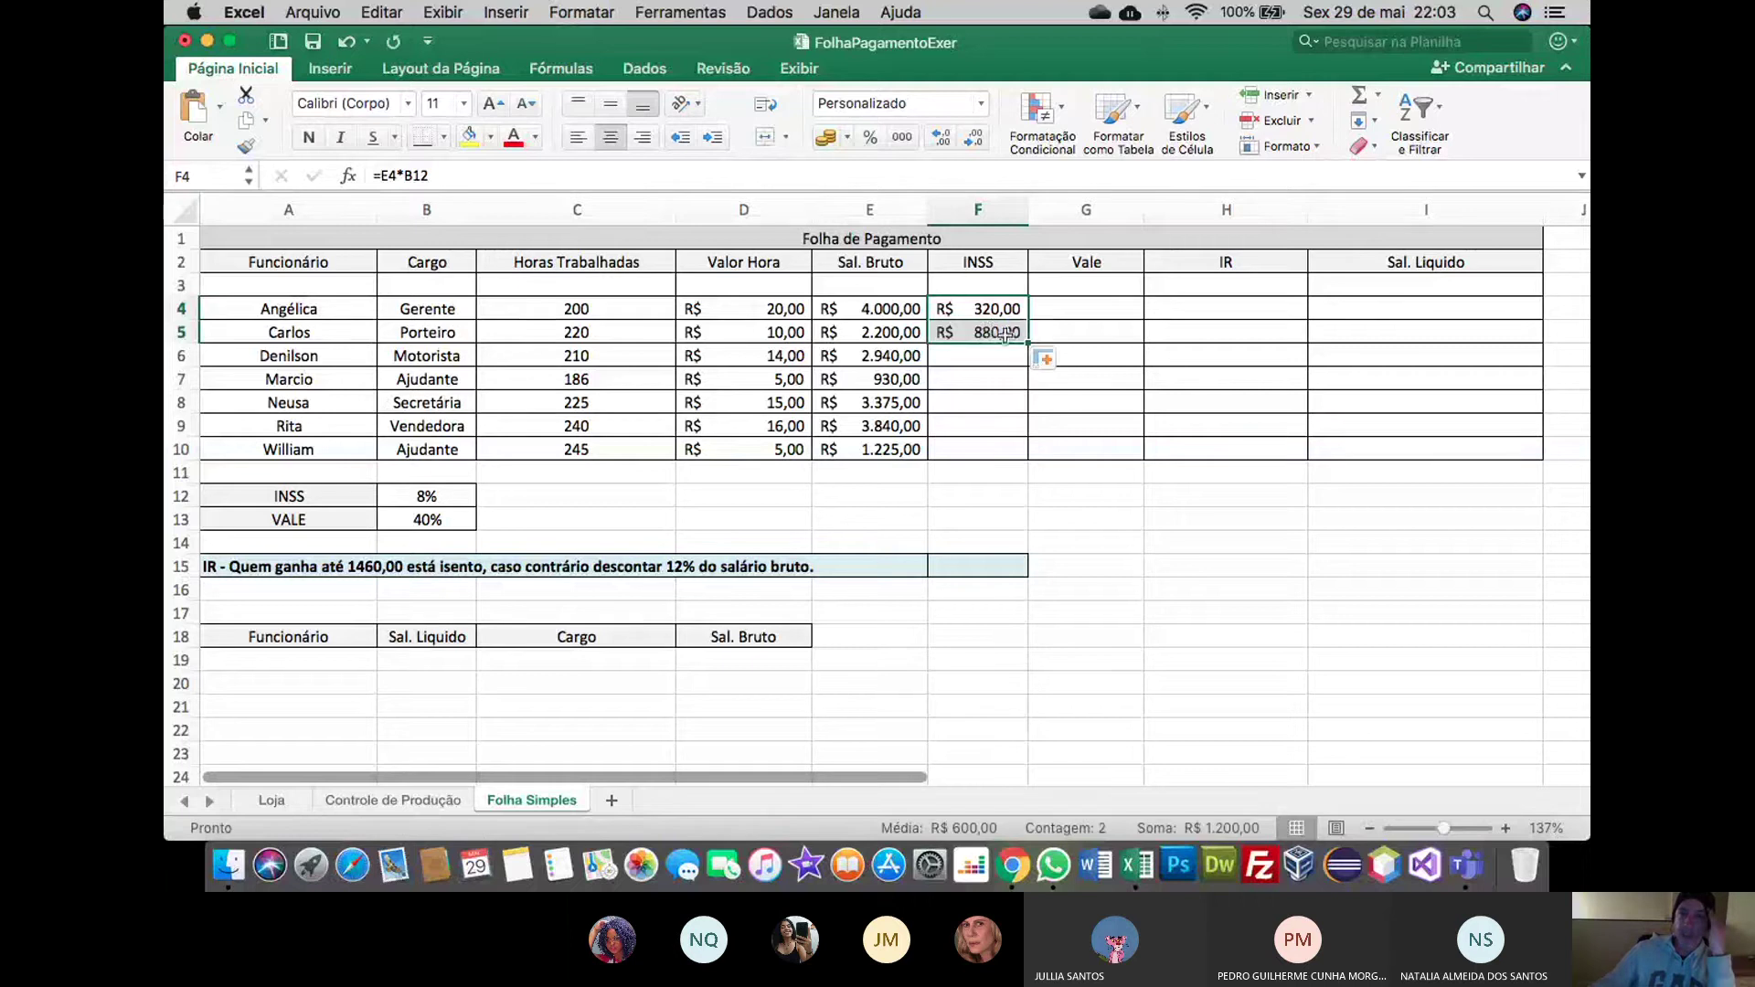
pyautogui.click(990, 330)
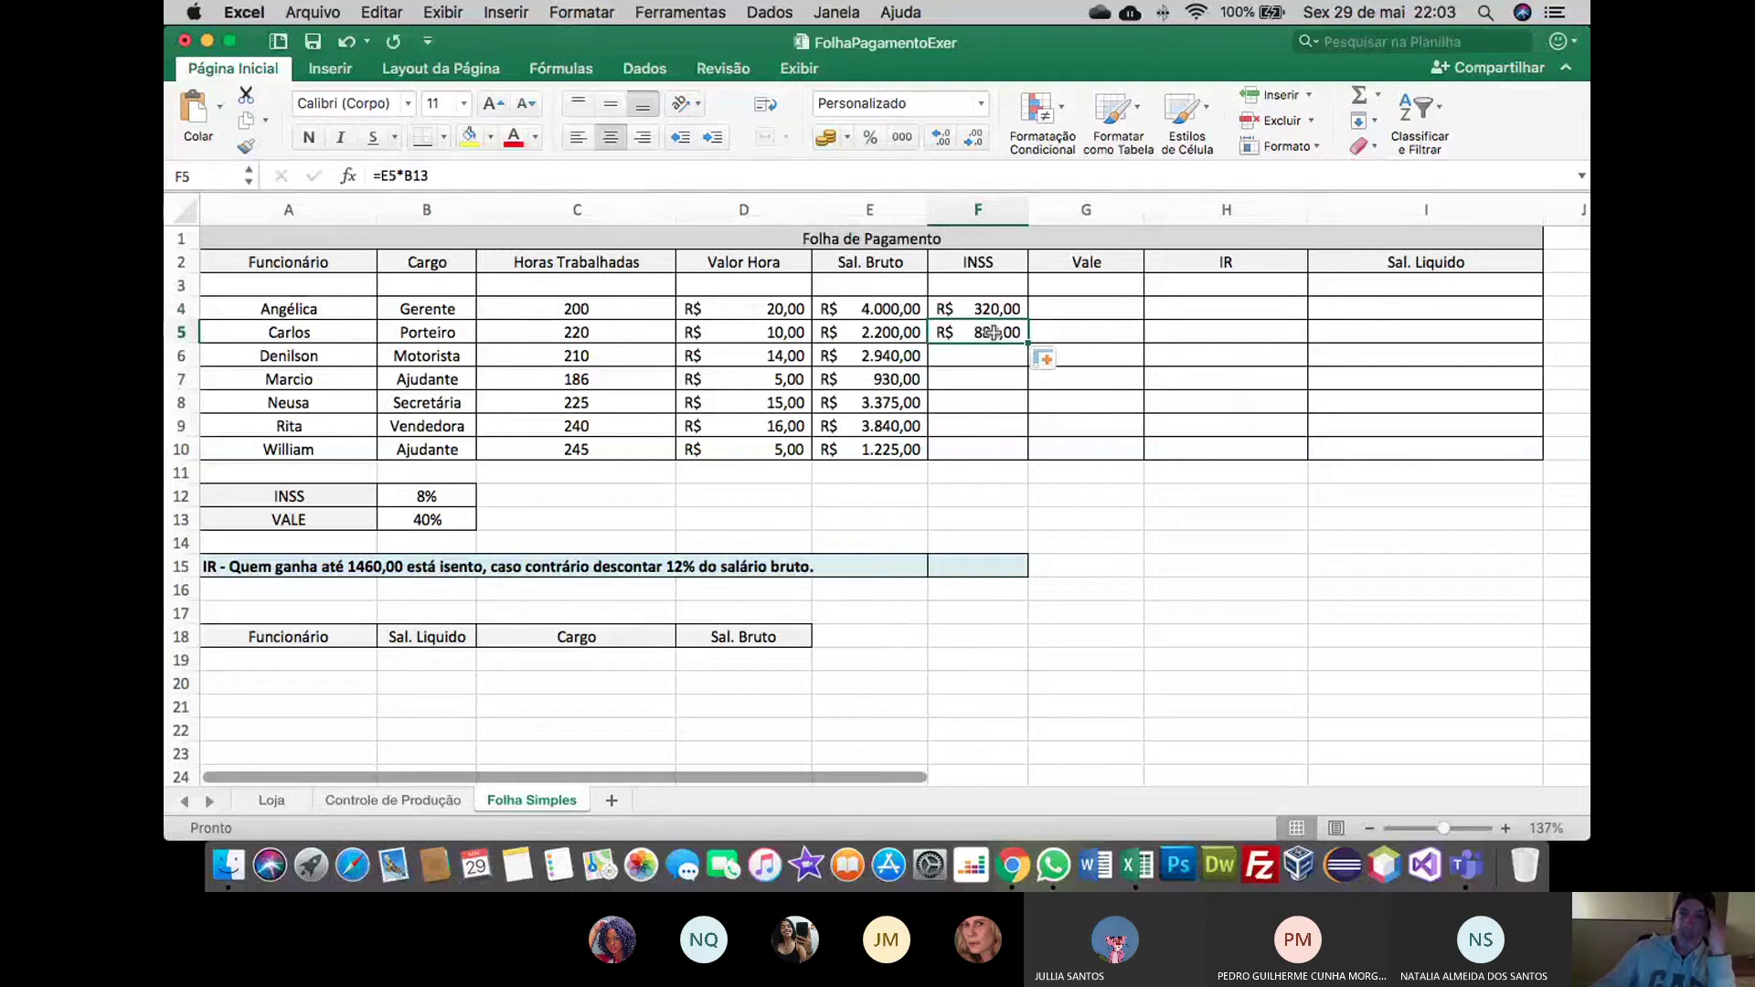
pyautogui.click(455, 175)
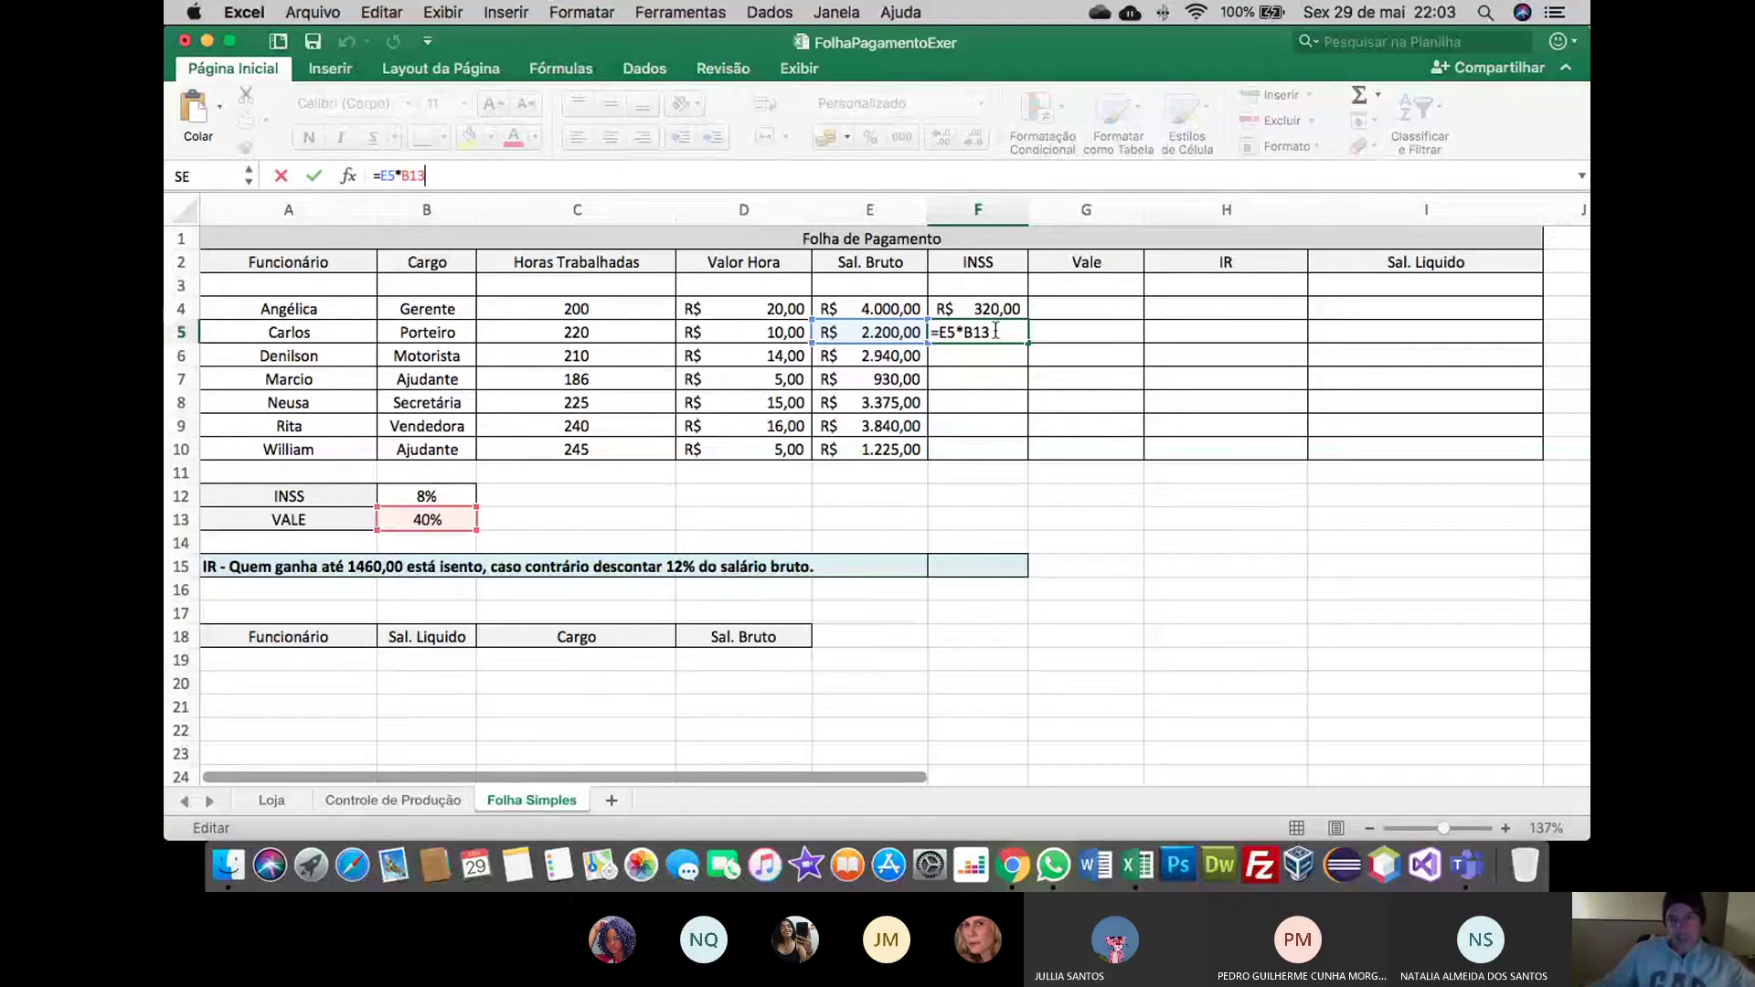
pyautogui.press('Return')
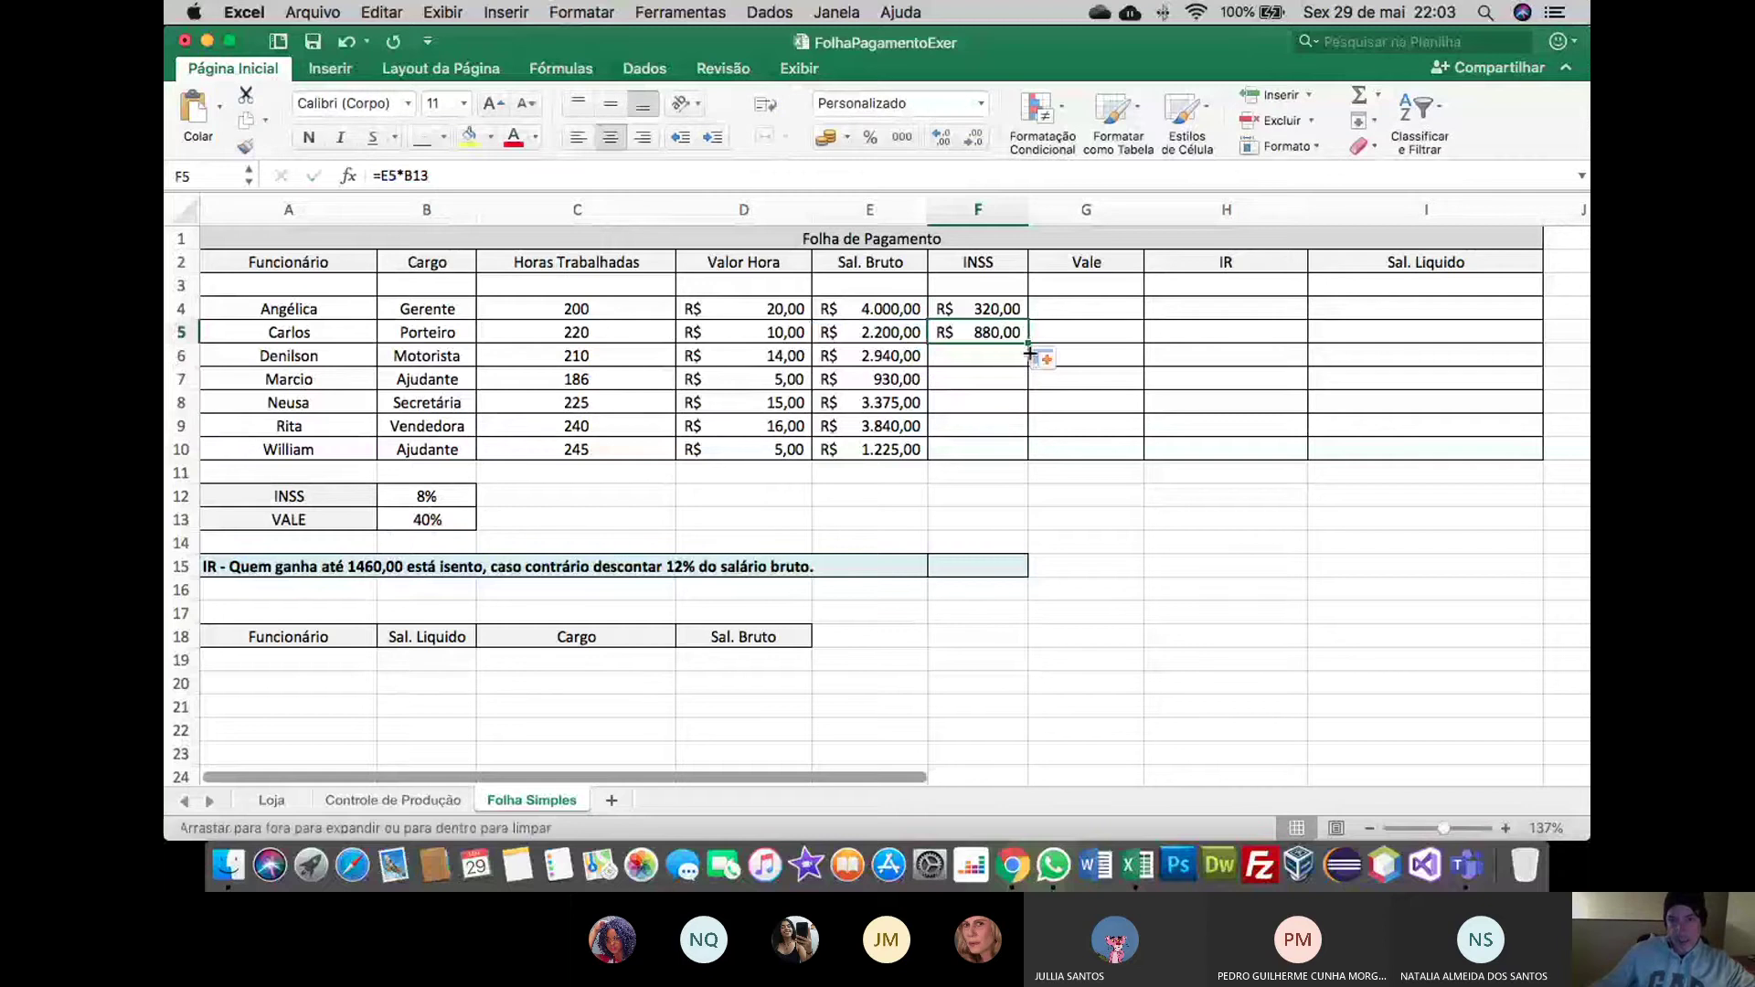
pyautogui.moveTo(1029, 343); pyautogui.dragTo(997, 384)
pyautogui.click(998, 384)
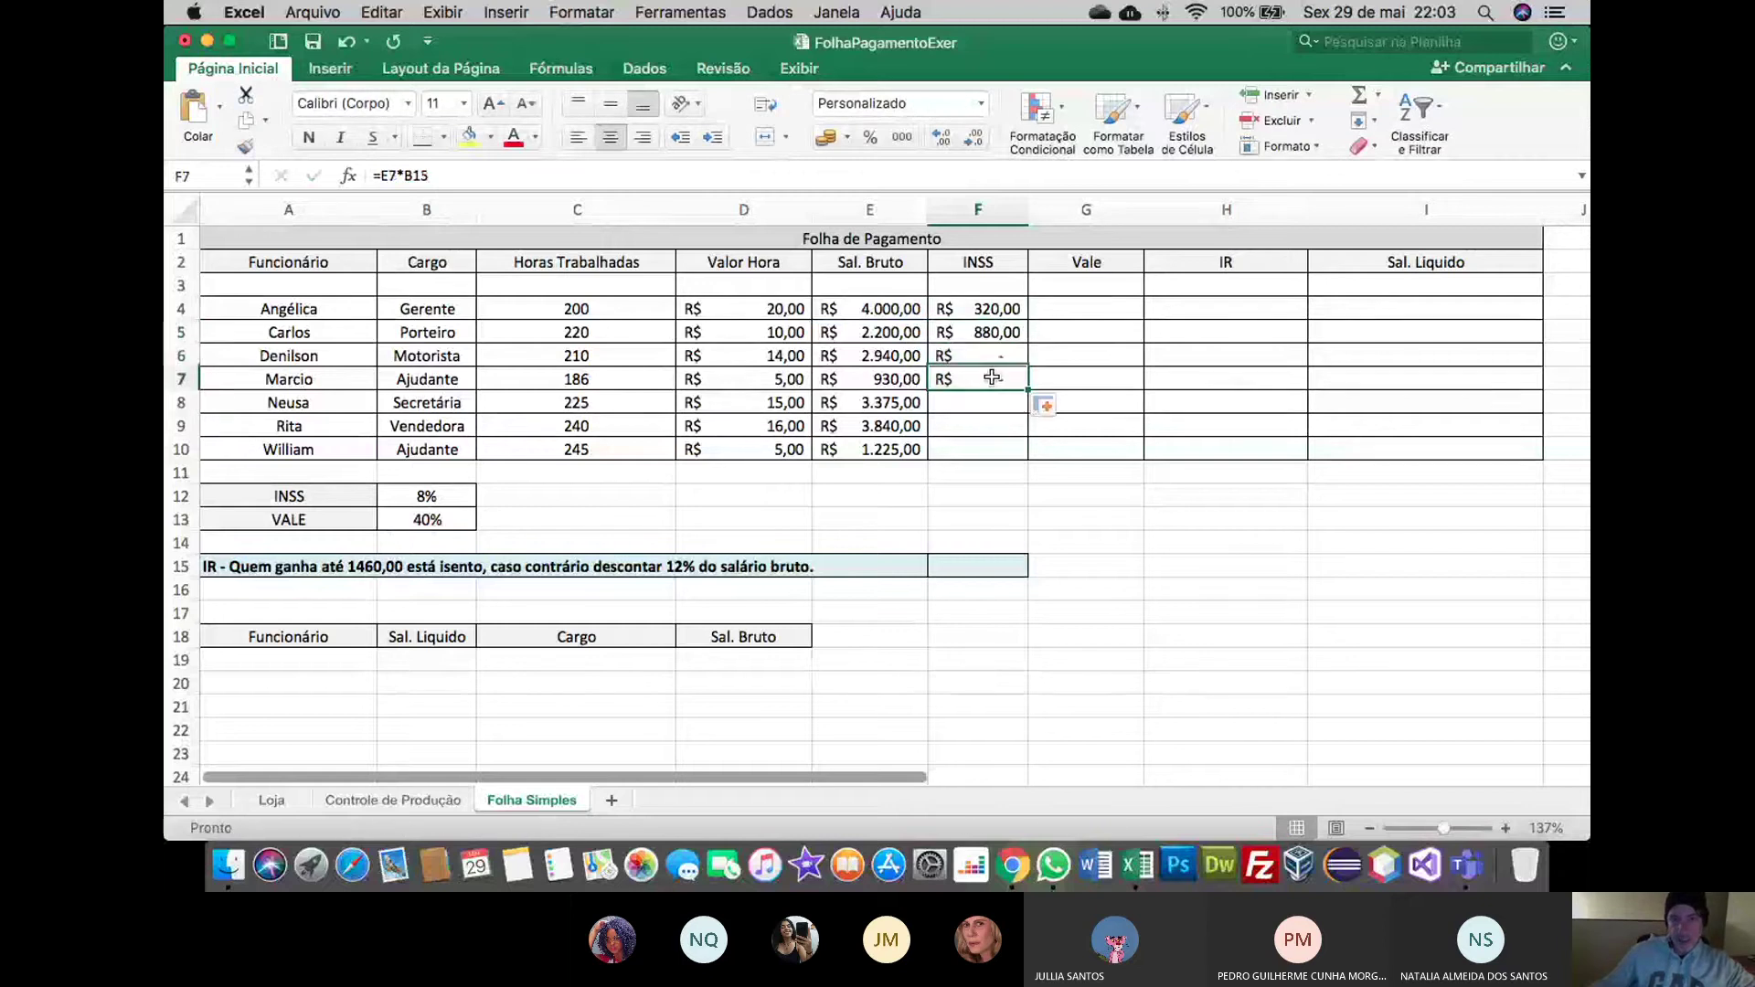
pyautogui.click(579, 176)
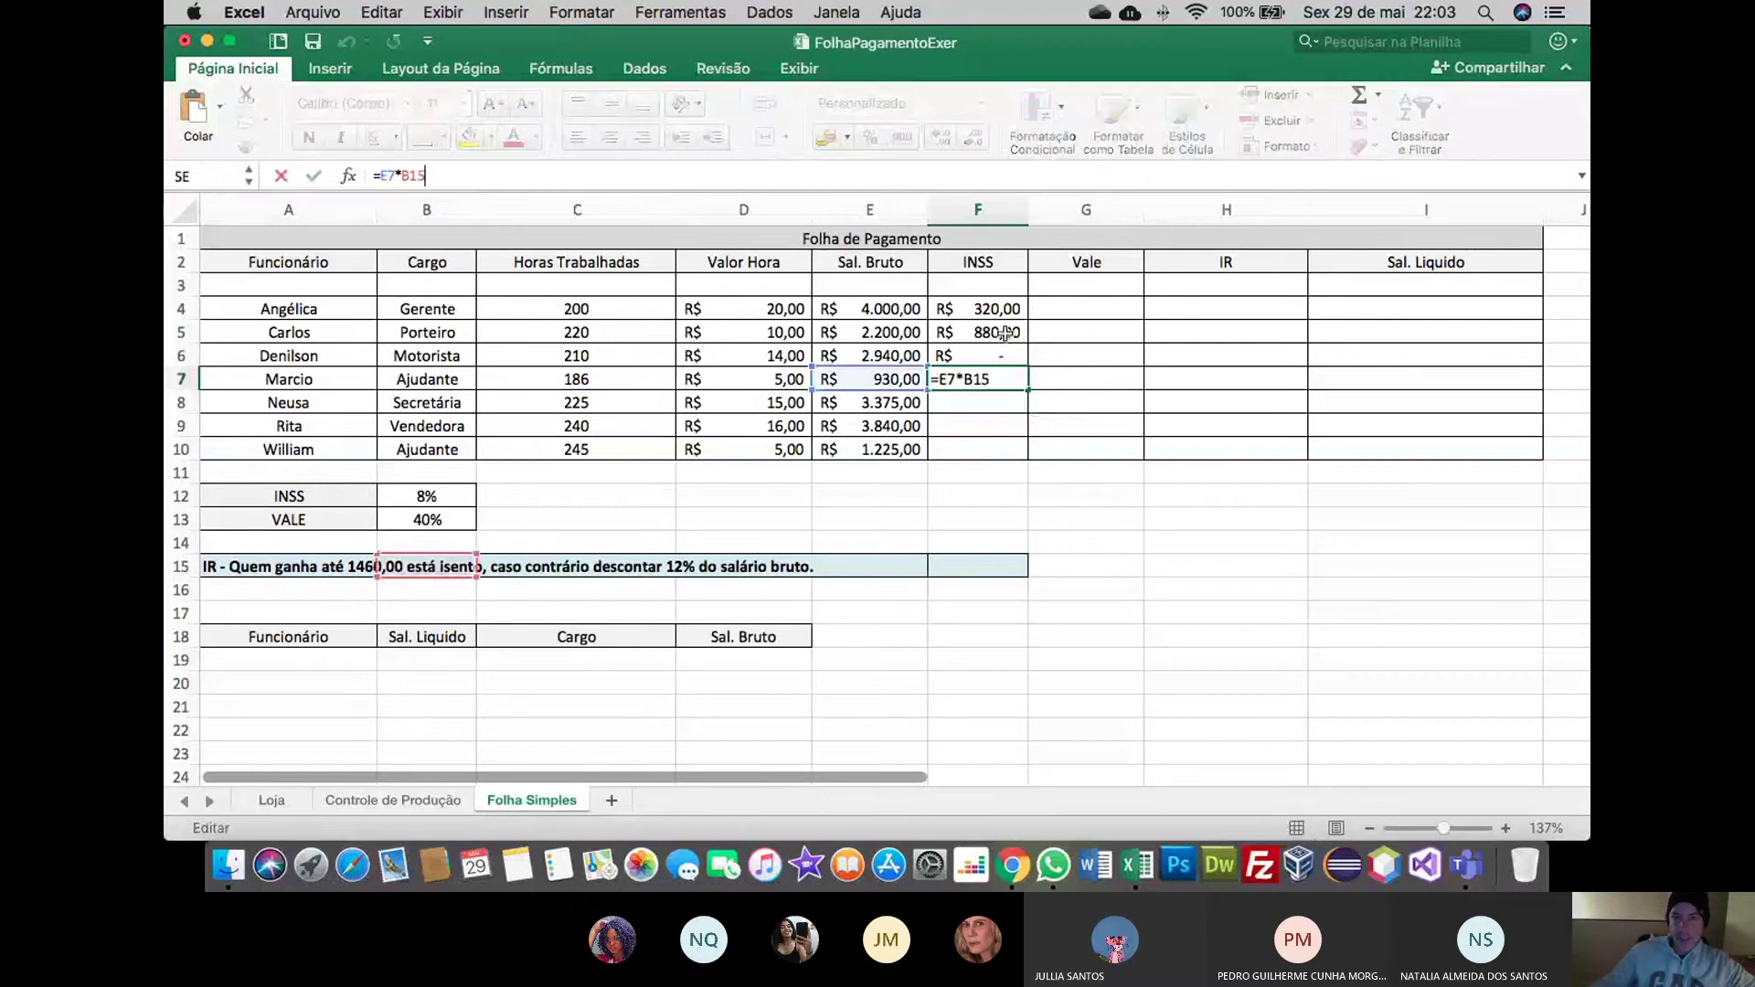
pyautogui.press('Escape')
pyautogui.hotkey('ctrl', 'z')
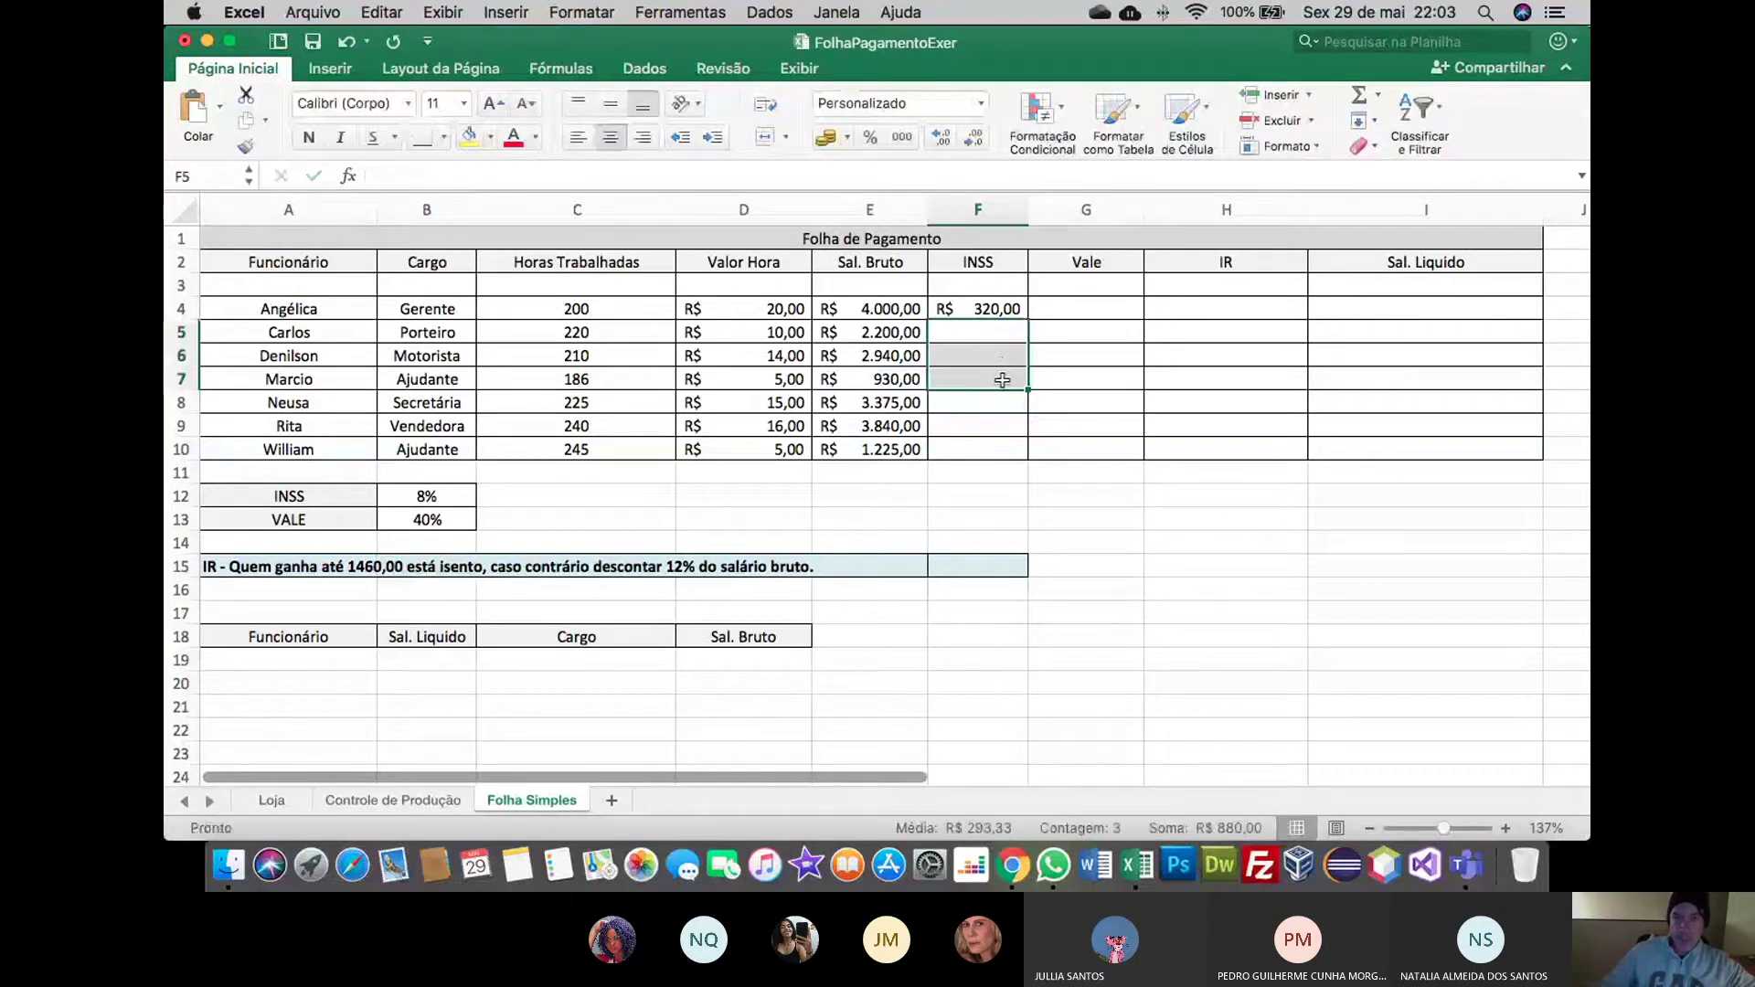
pyautogui.click(996, 308)
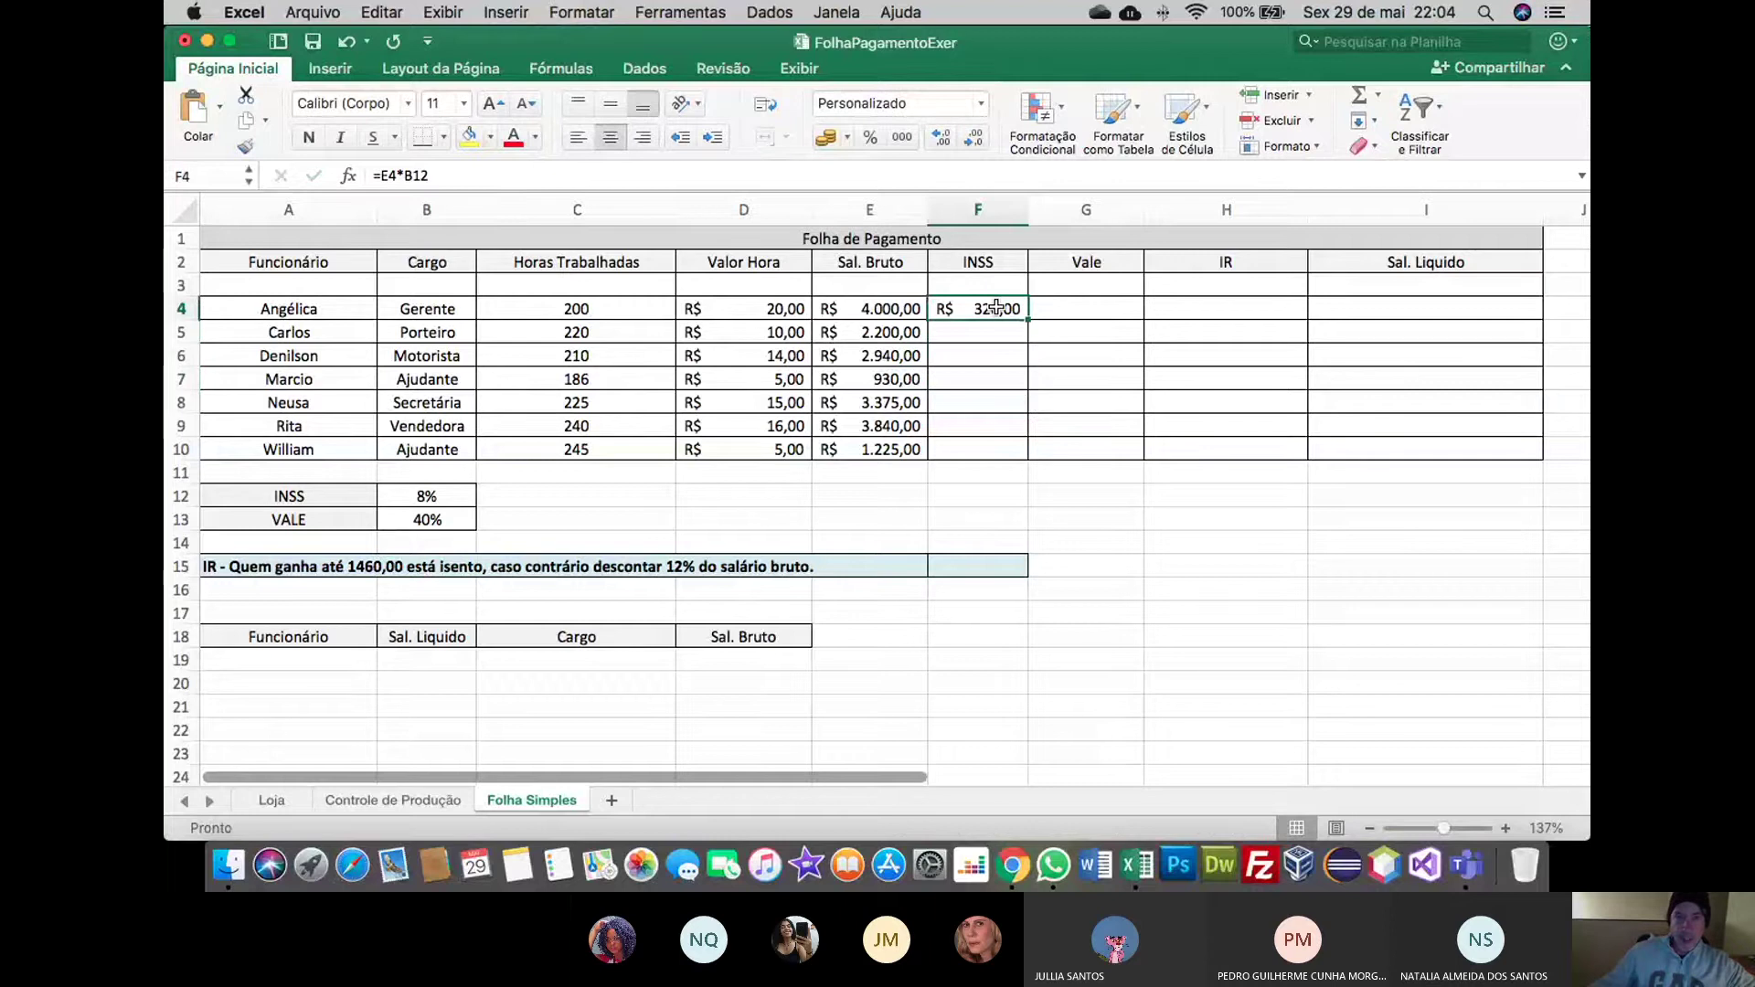
# Lock the rate reference so F4 reads =E4*$B$12, still R$ 320,00
pyautogui.click(566, 176)
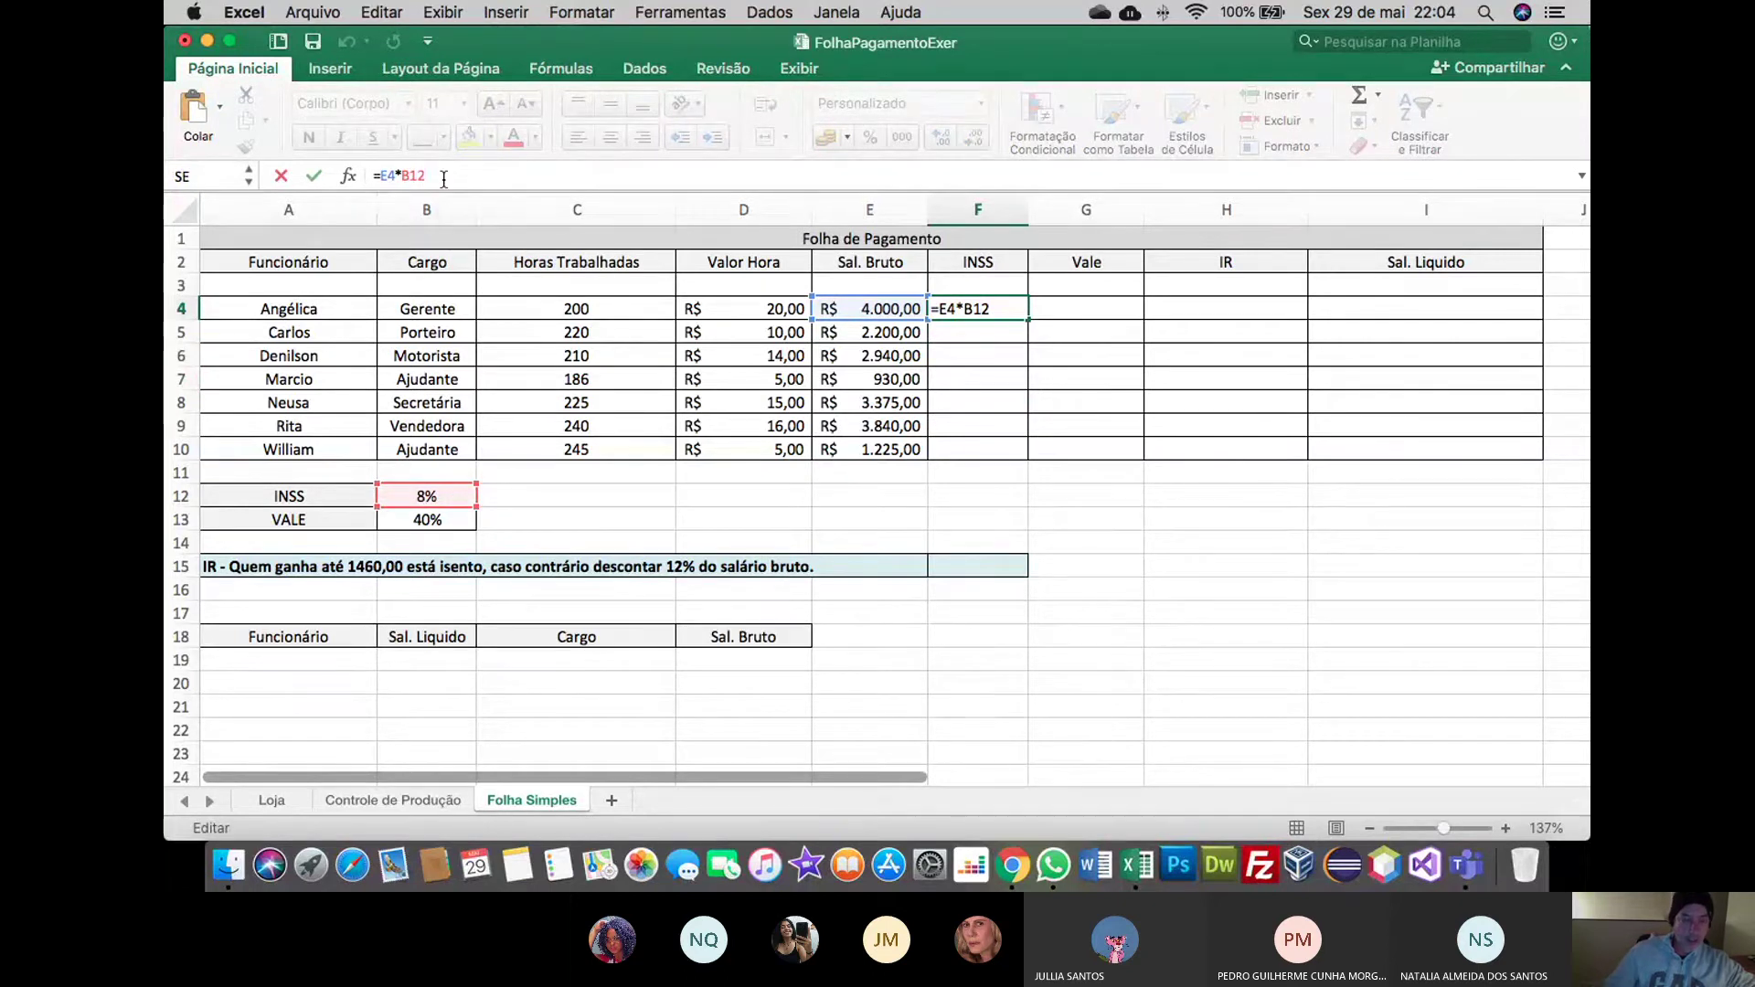
pyautogui.write('$B')
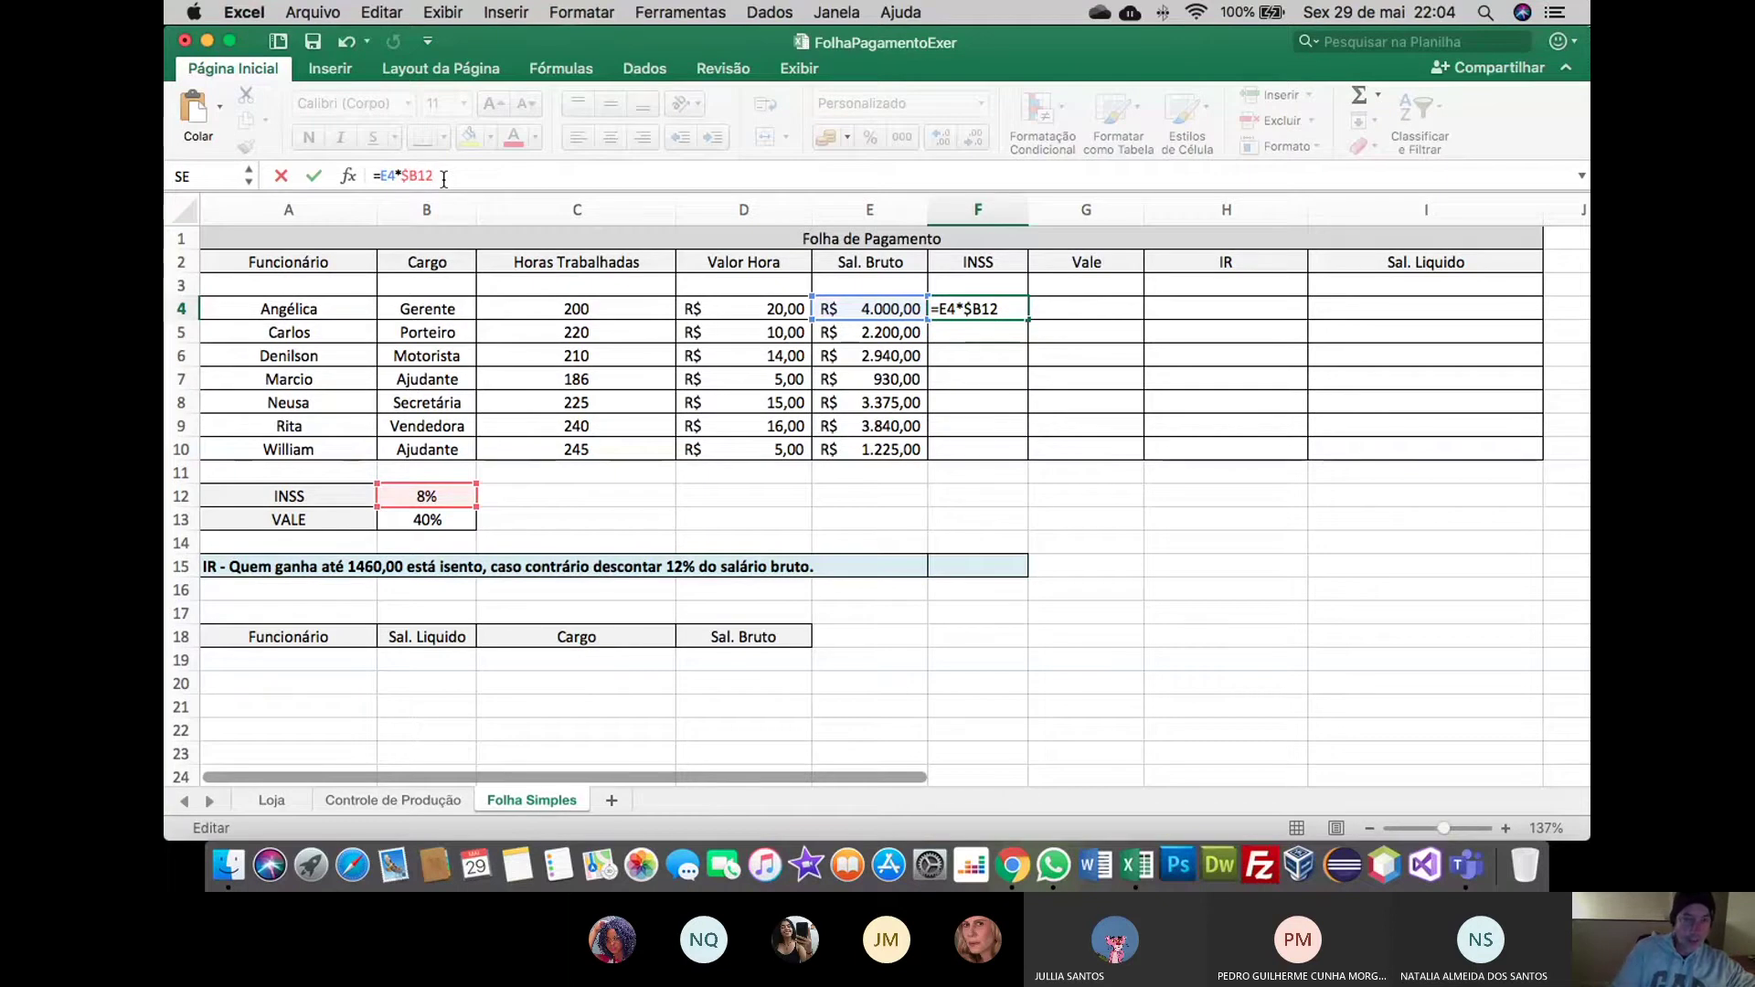
pyautogui.write('$')
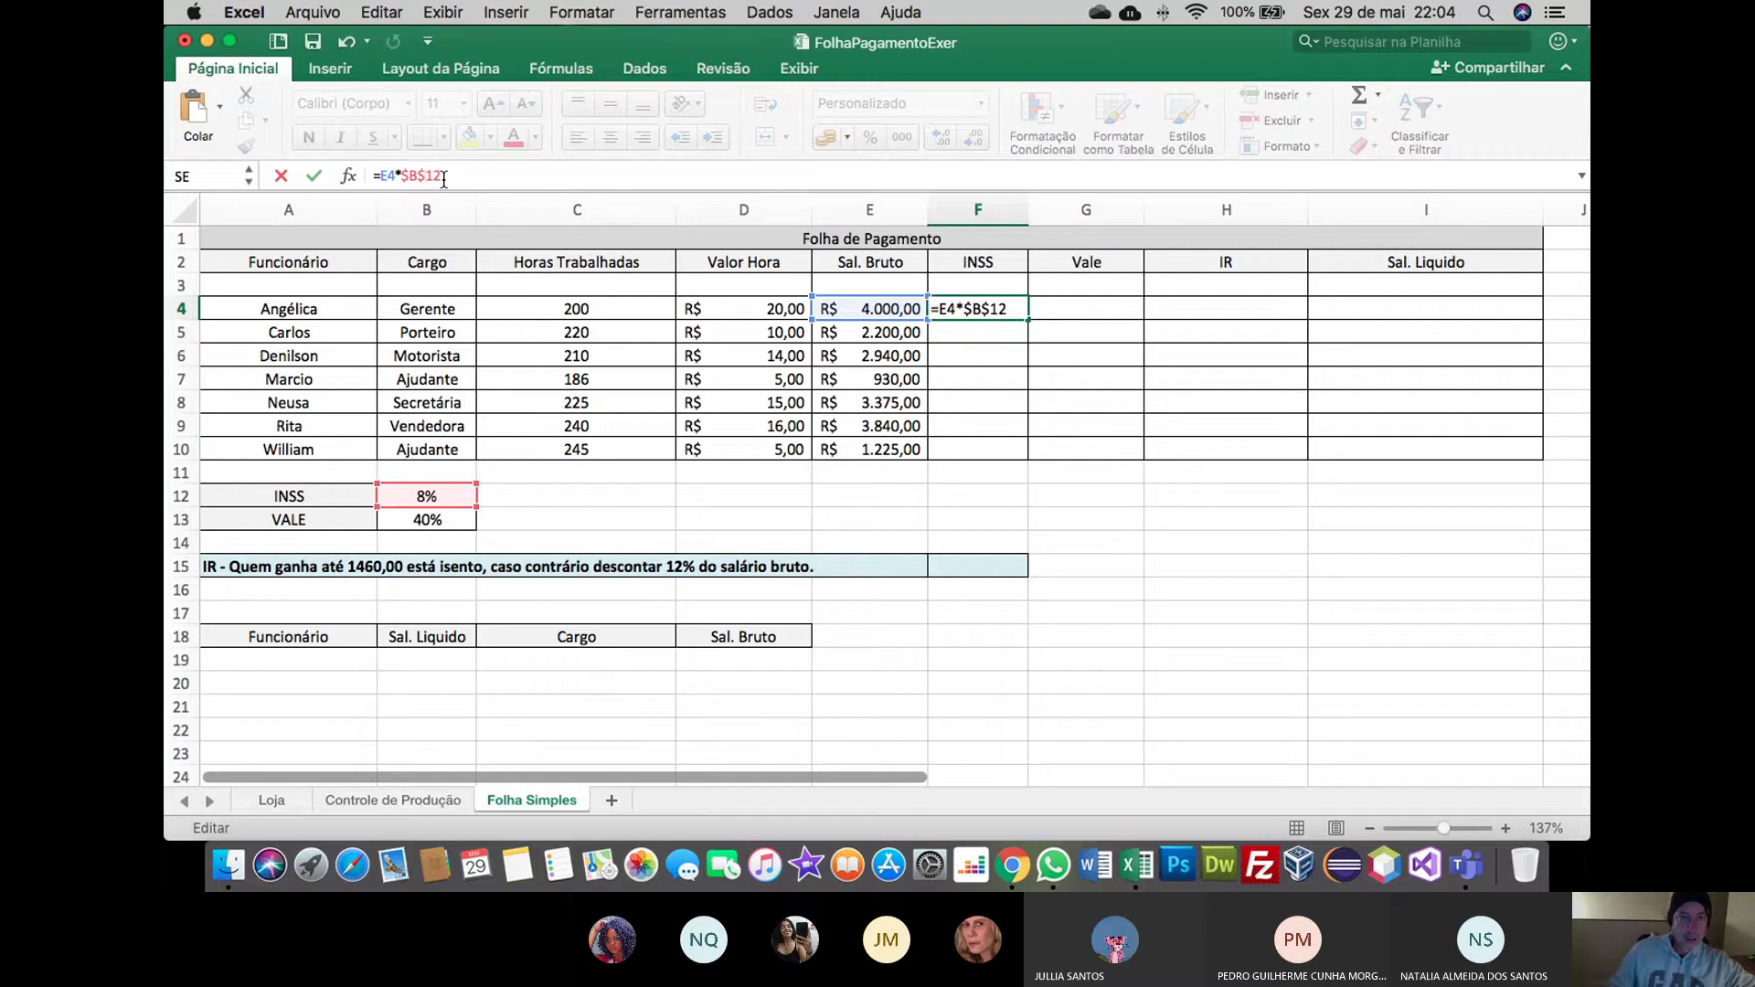
pyautogui.press('Return')
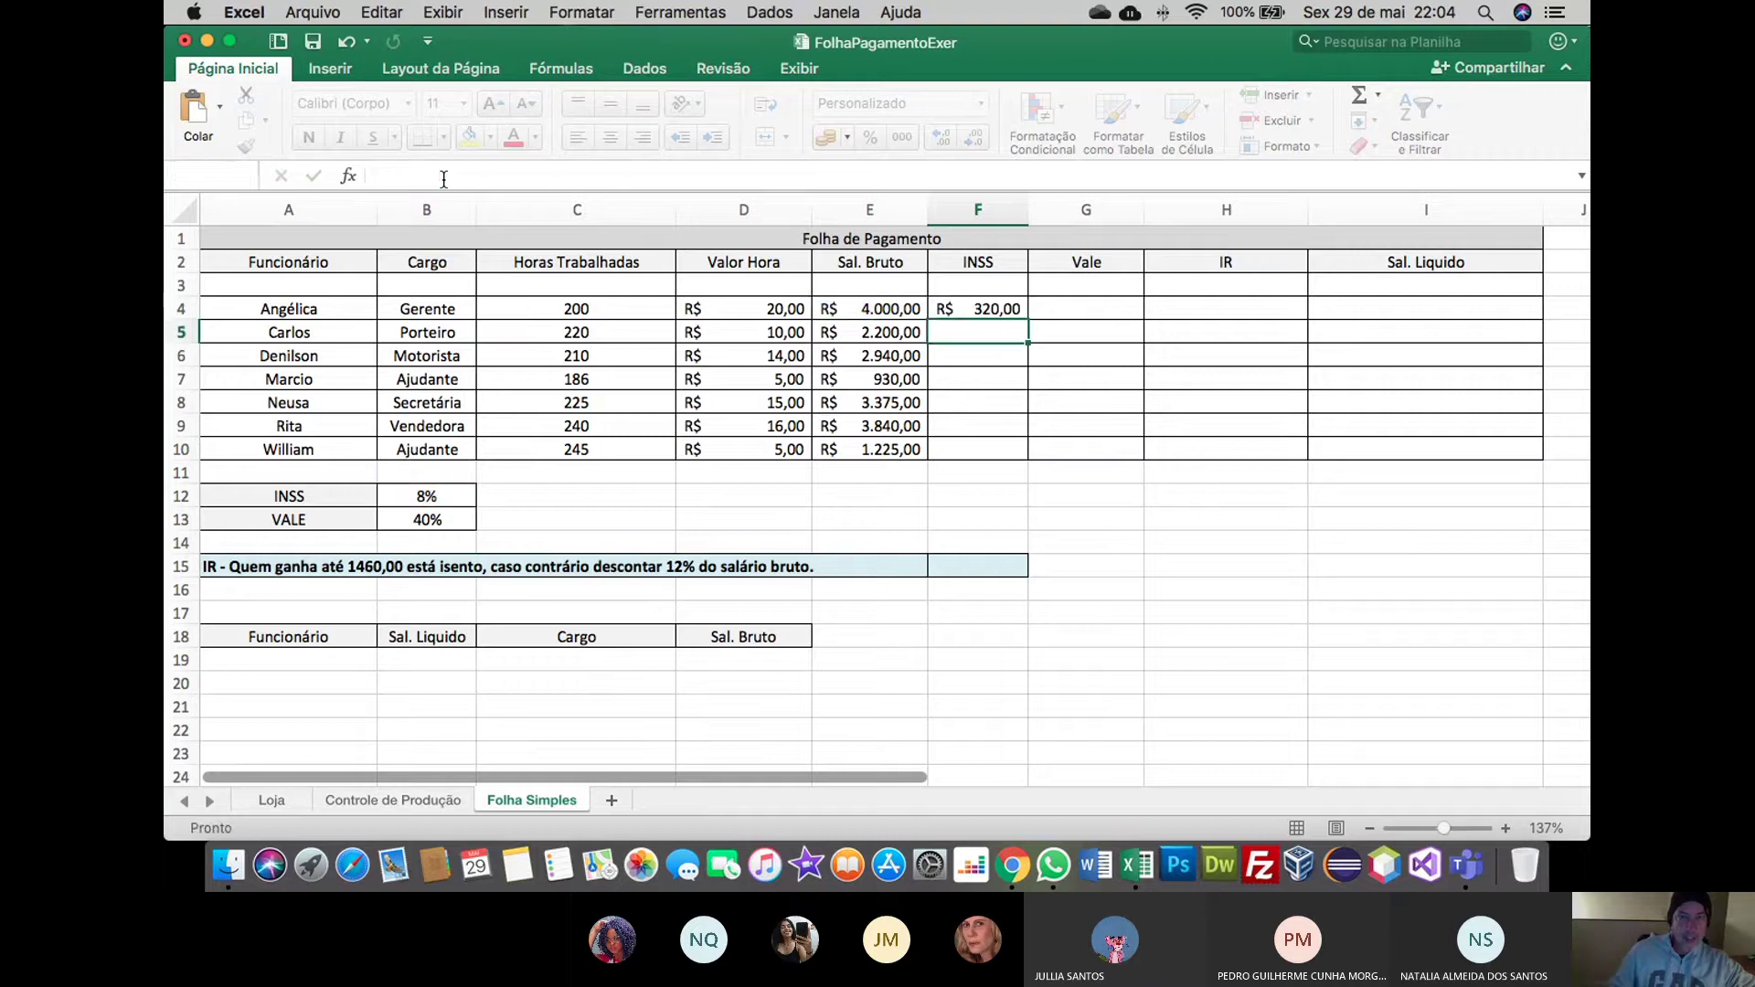
pyautogui.click(957, 309)
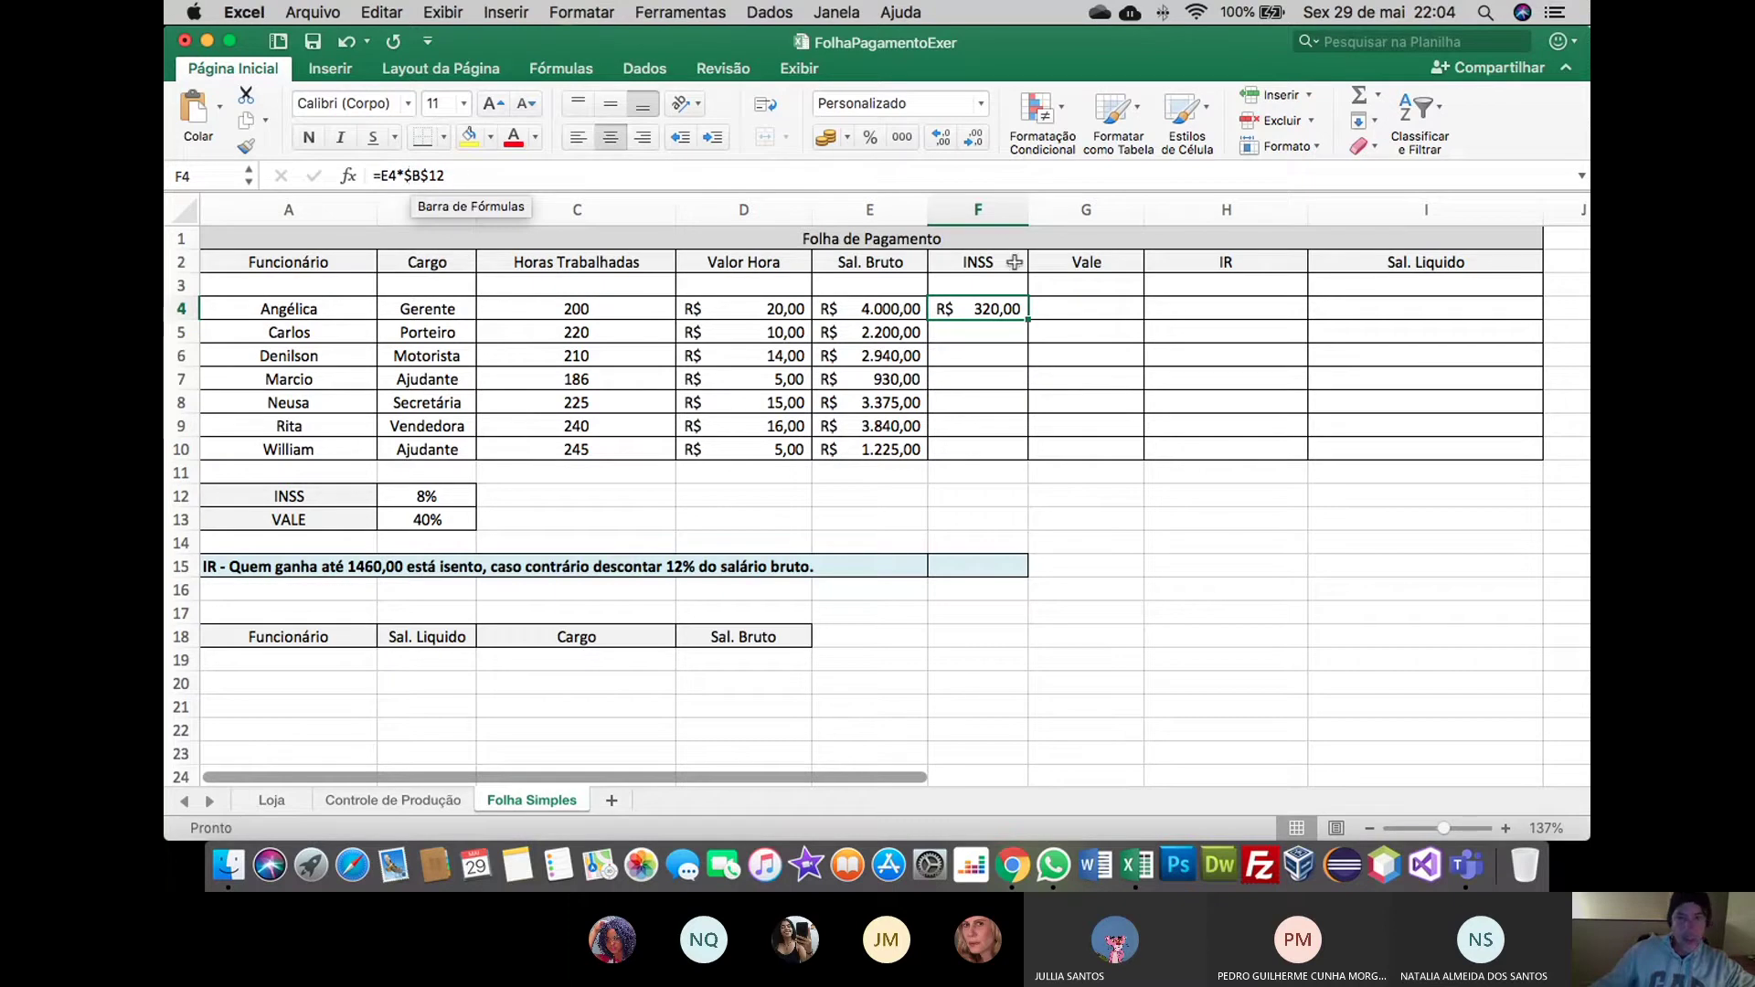
# Fill the INSS formula down to F10 and check the copies against the B12 and B13 rates
pyautogui.moveTo(1029, 320); pyautogui.dragTo(1032, 455)
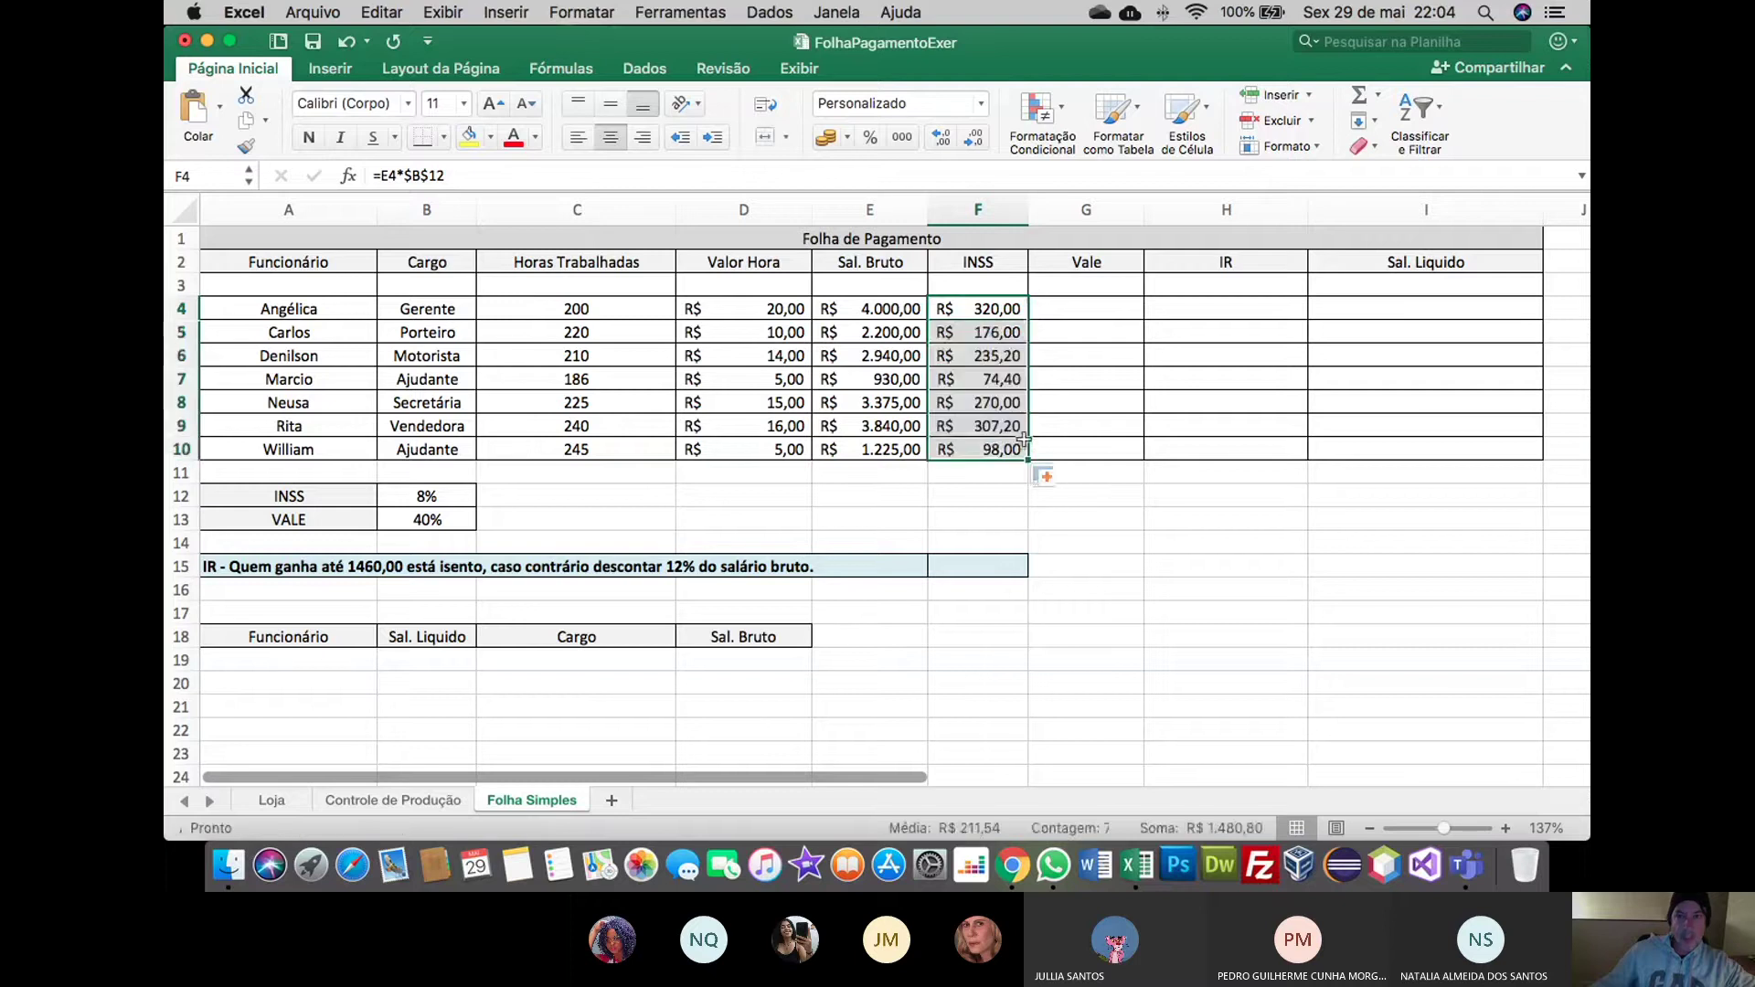
pyautogui.click(980, 332)
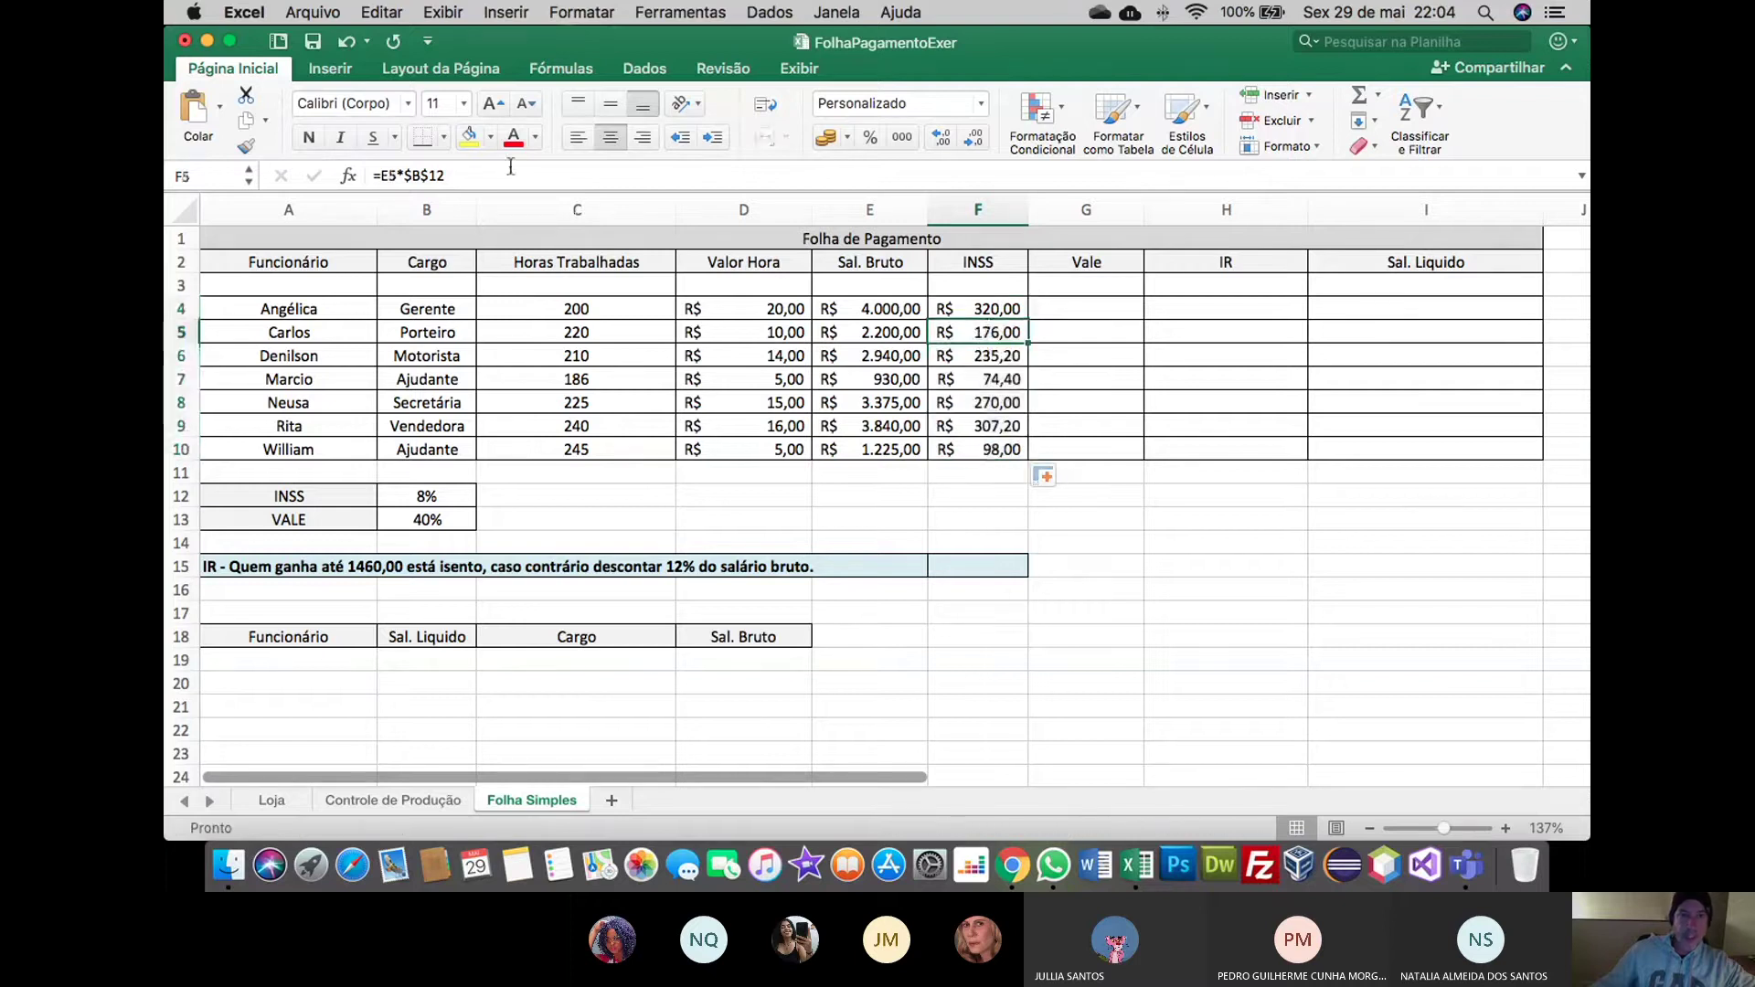
pyautogui.click(972, 355)
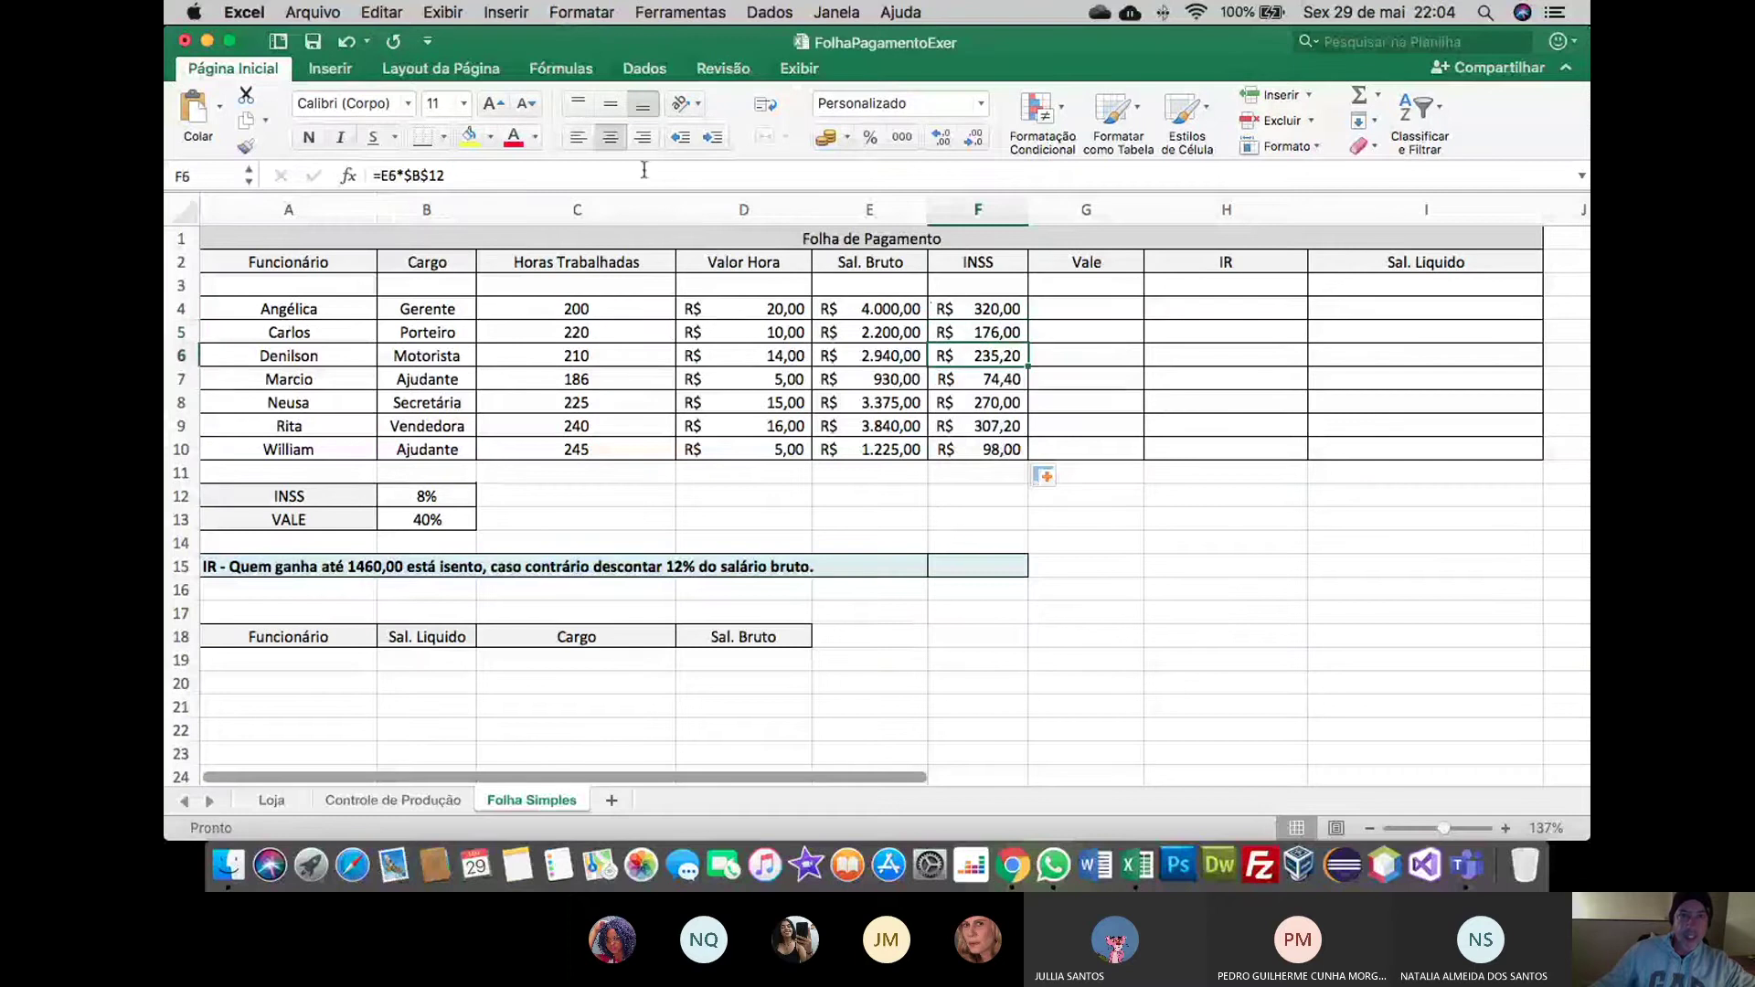
pyautogui.click(1014, 376)
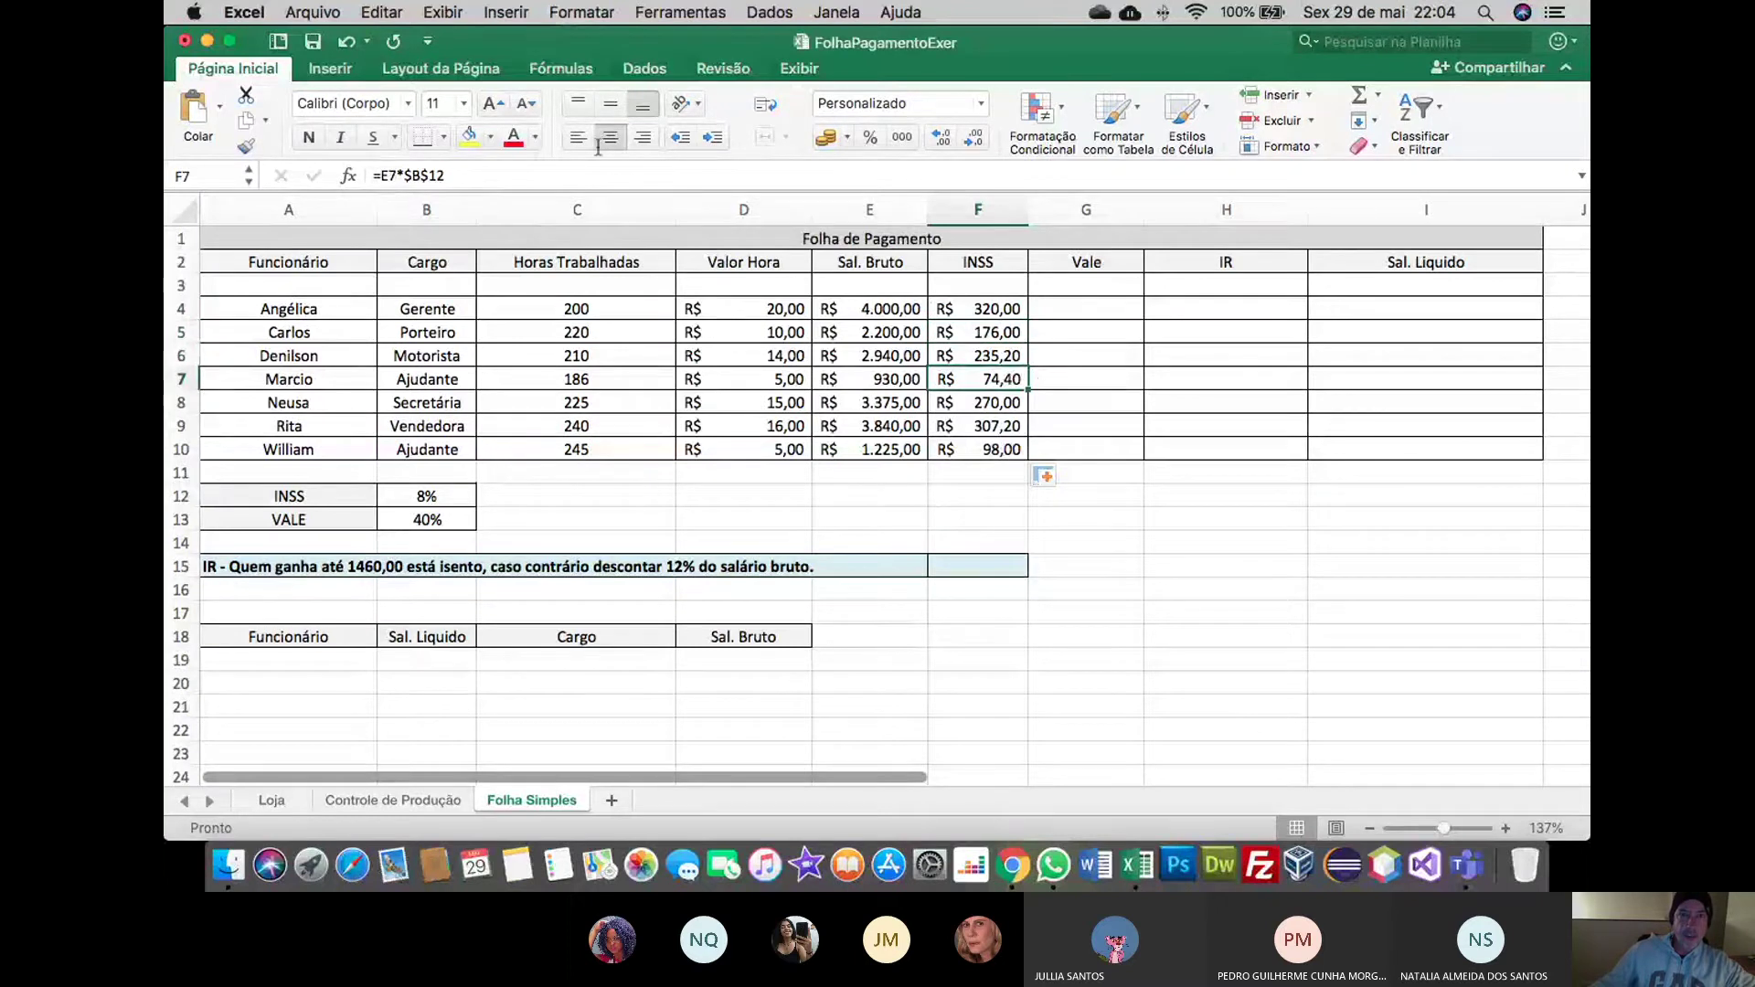
pyautogui.click(975, 403)
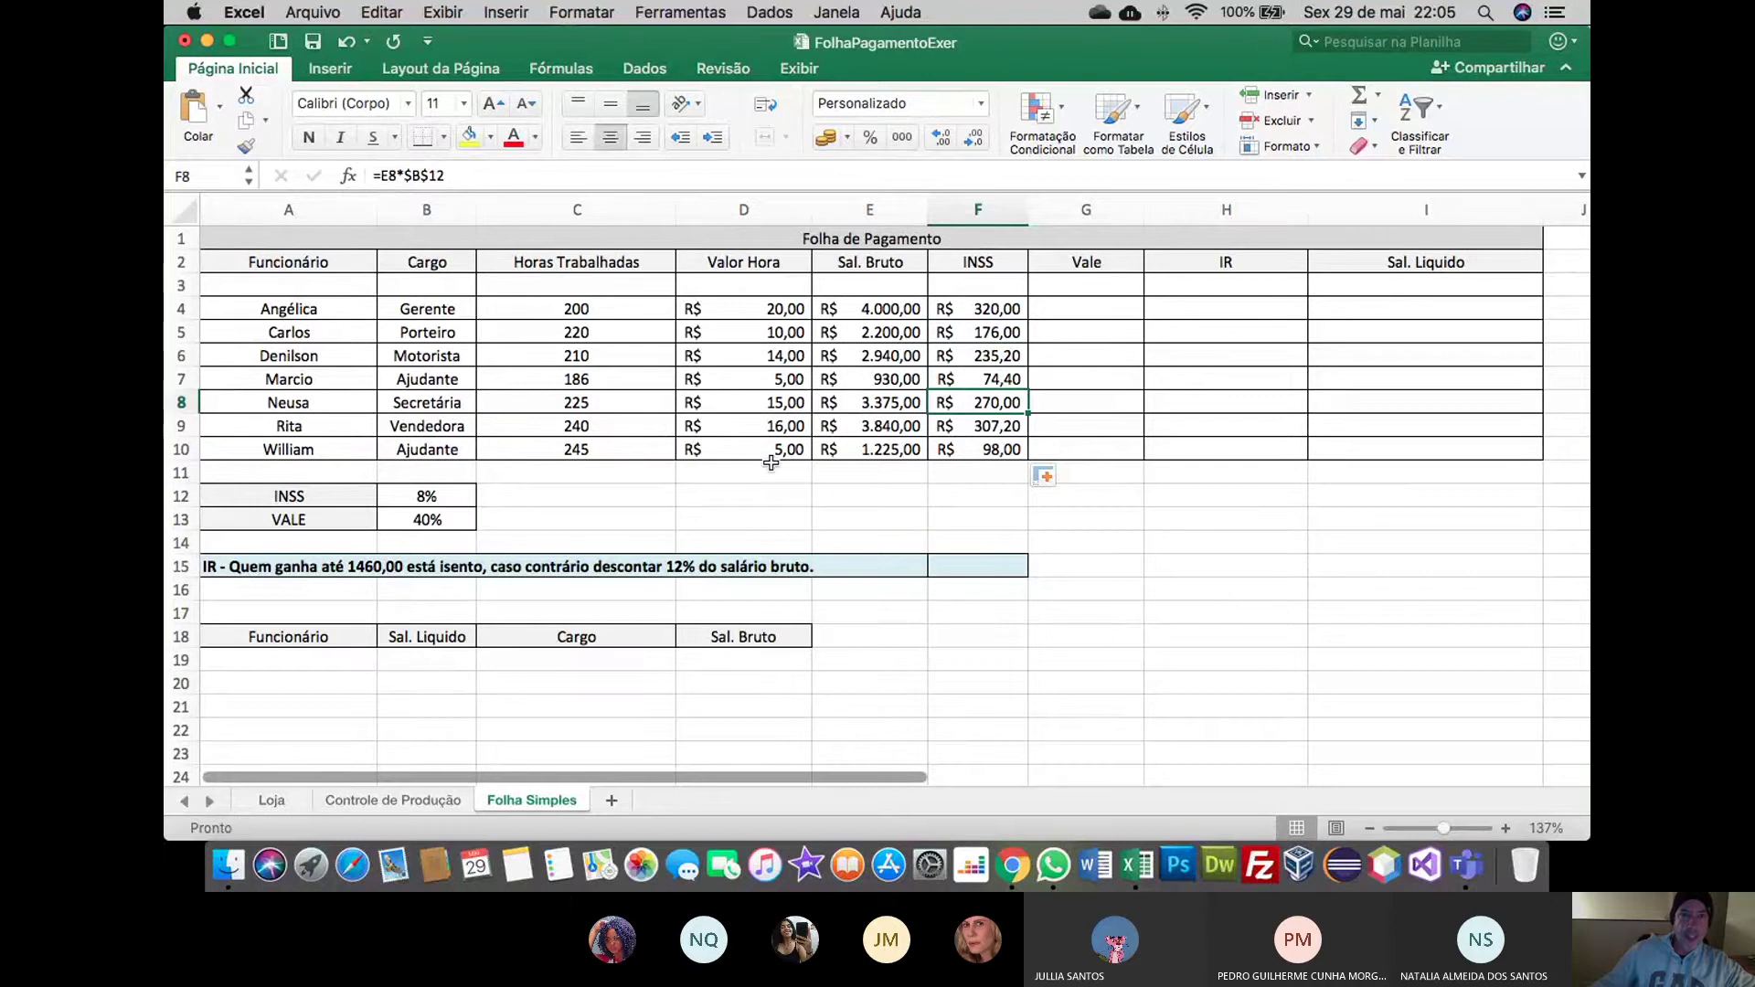
pyautogui.click(452, 497)
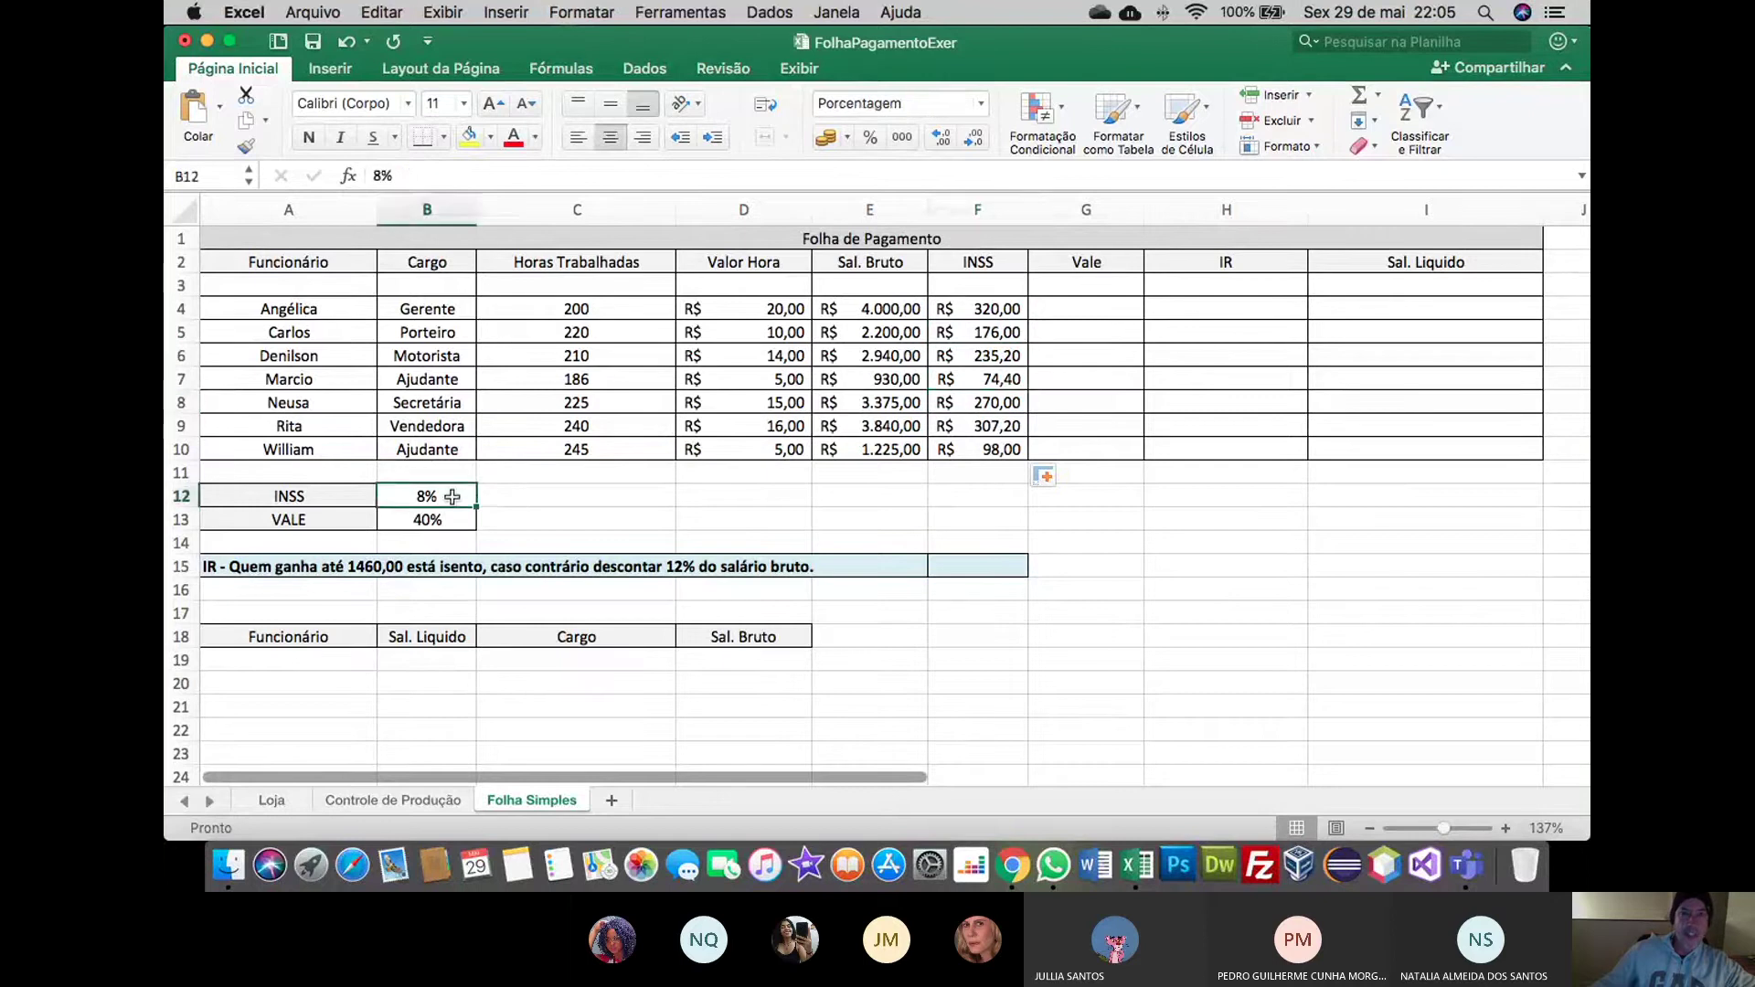
pyautogui.click(969, 312)
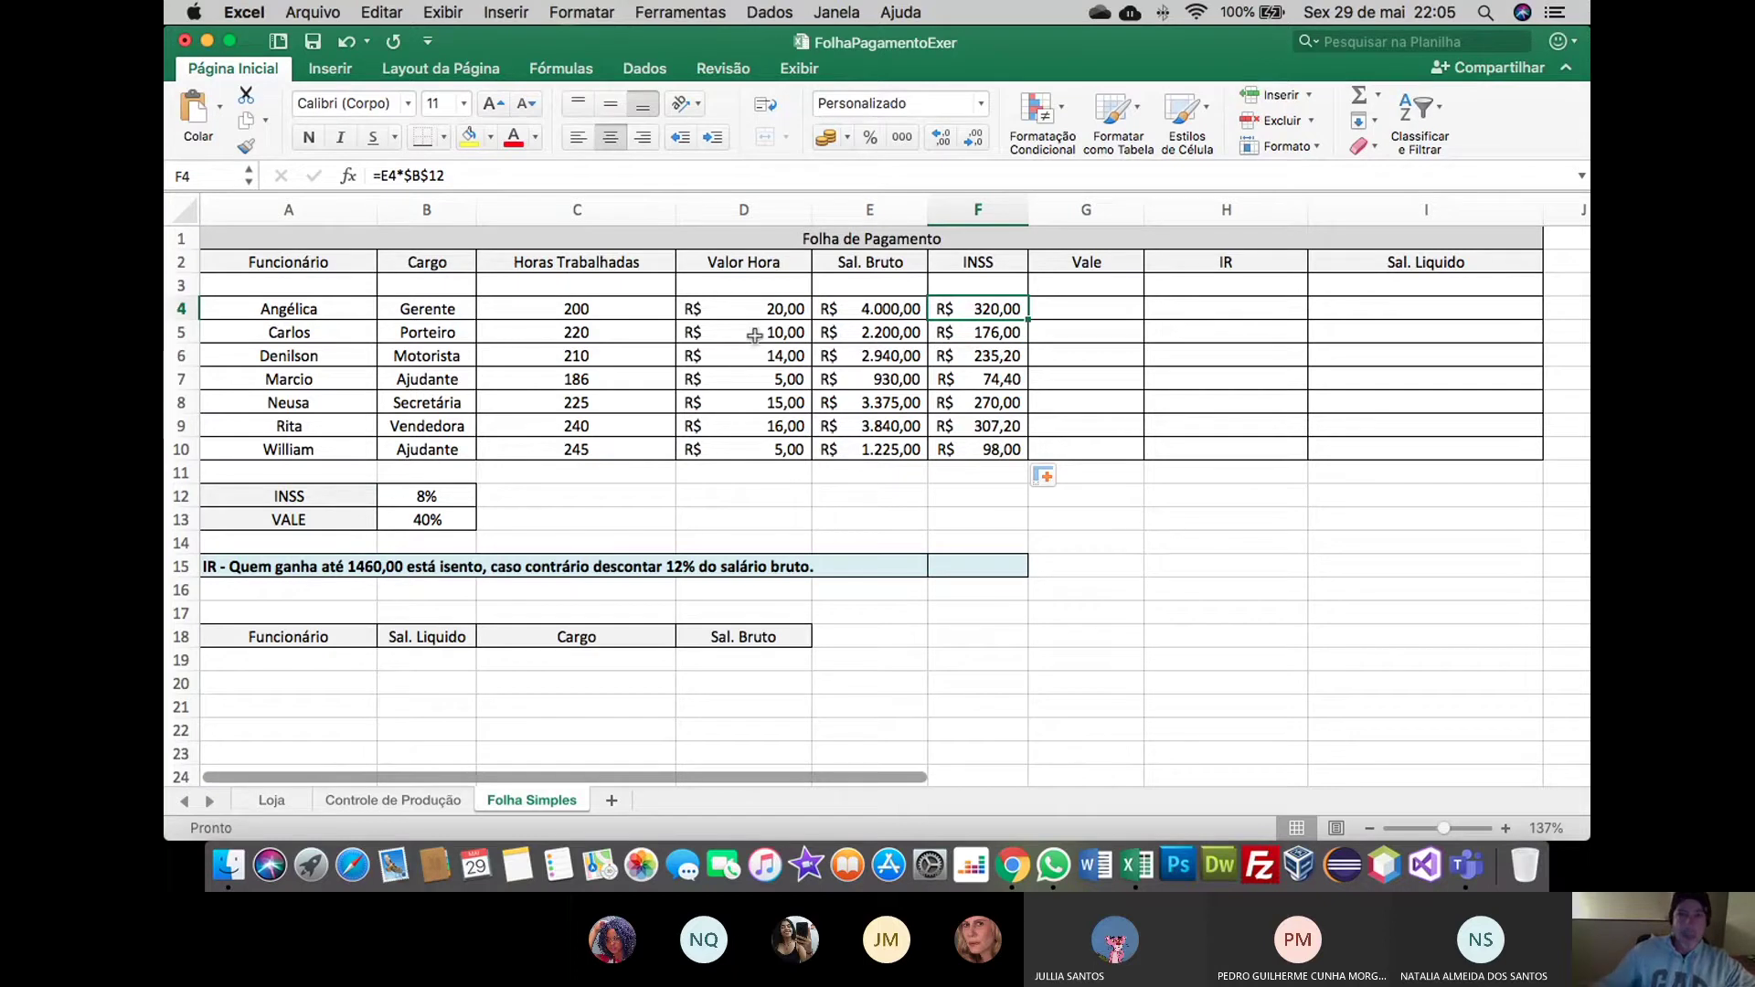
pyautogui.click(416, 521)
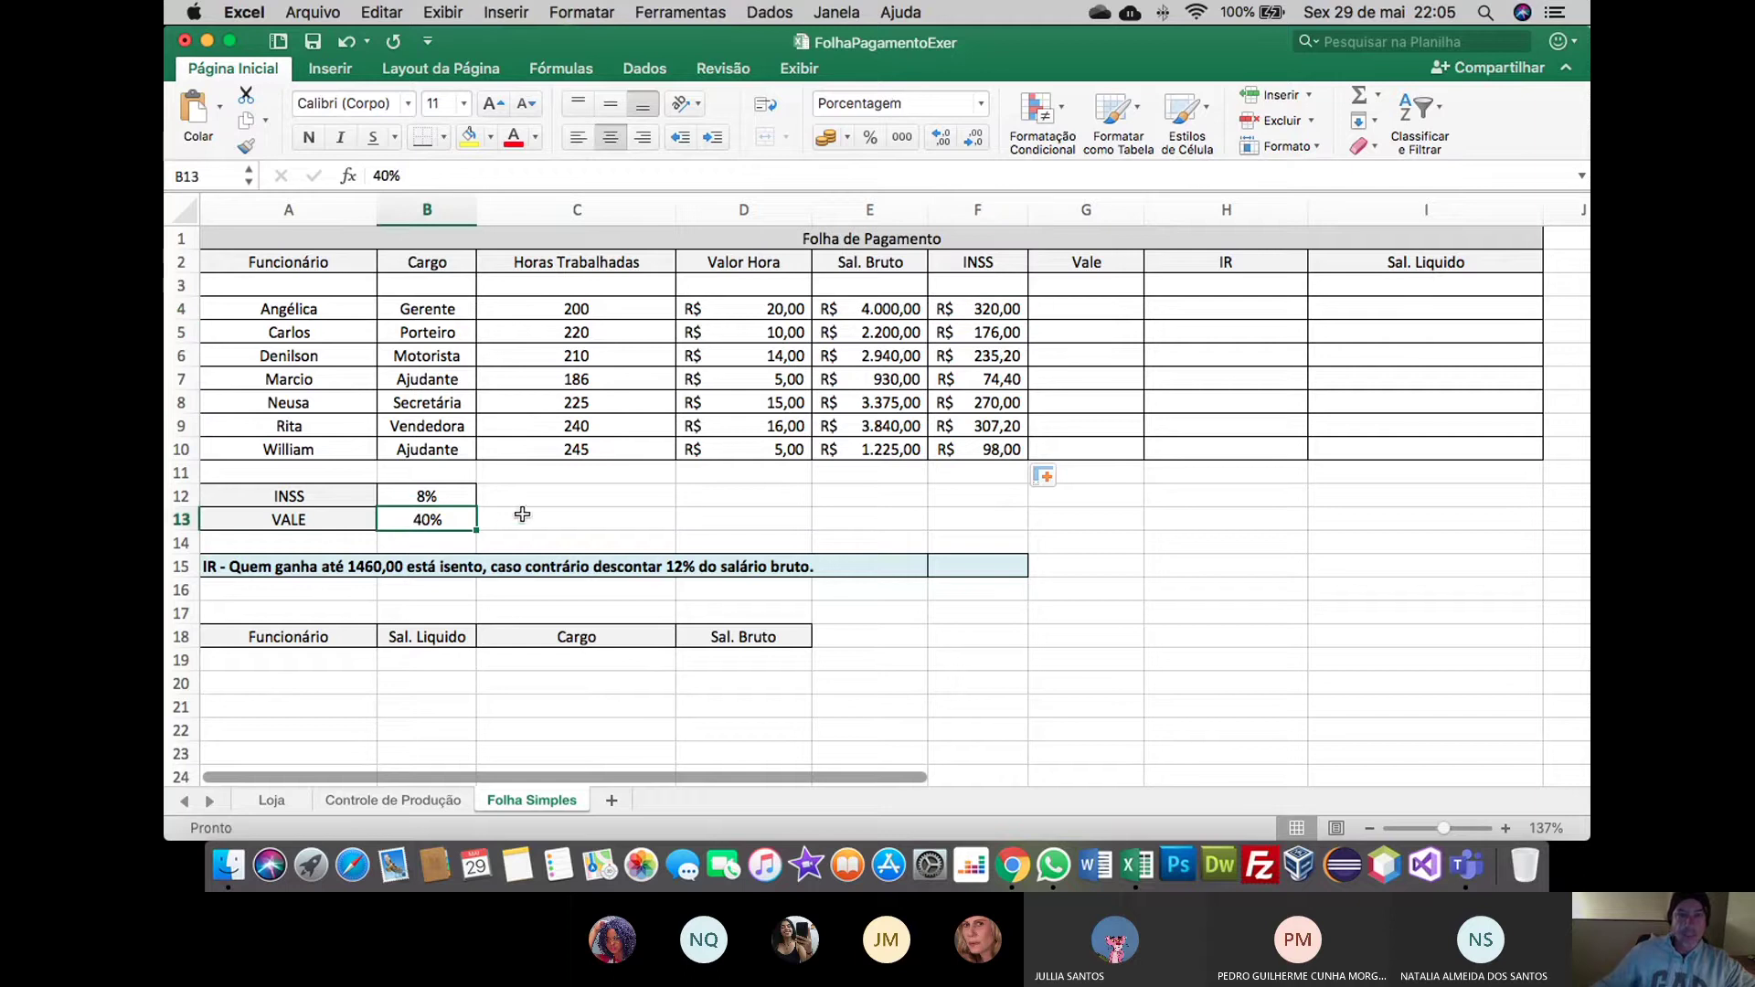
# Change the INSS rate in B12 to 11%
pyautogui.click(457, 497)
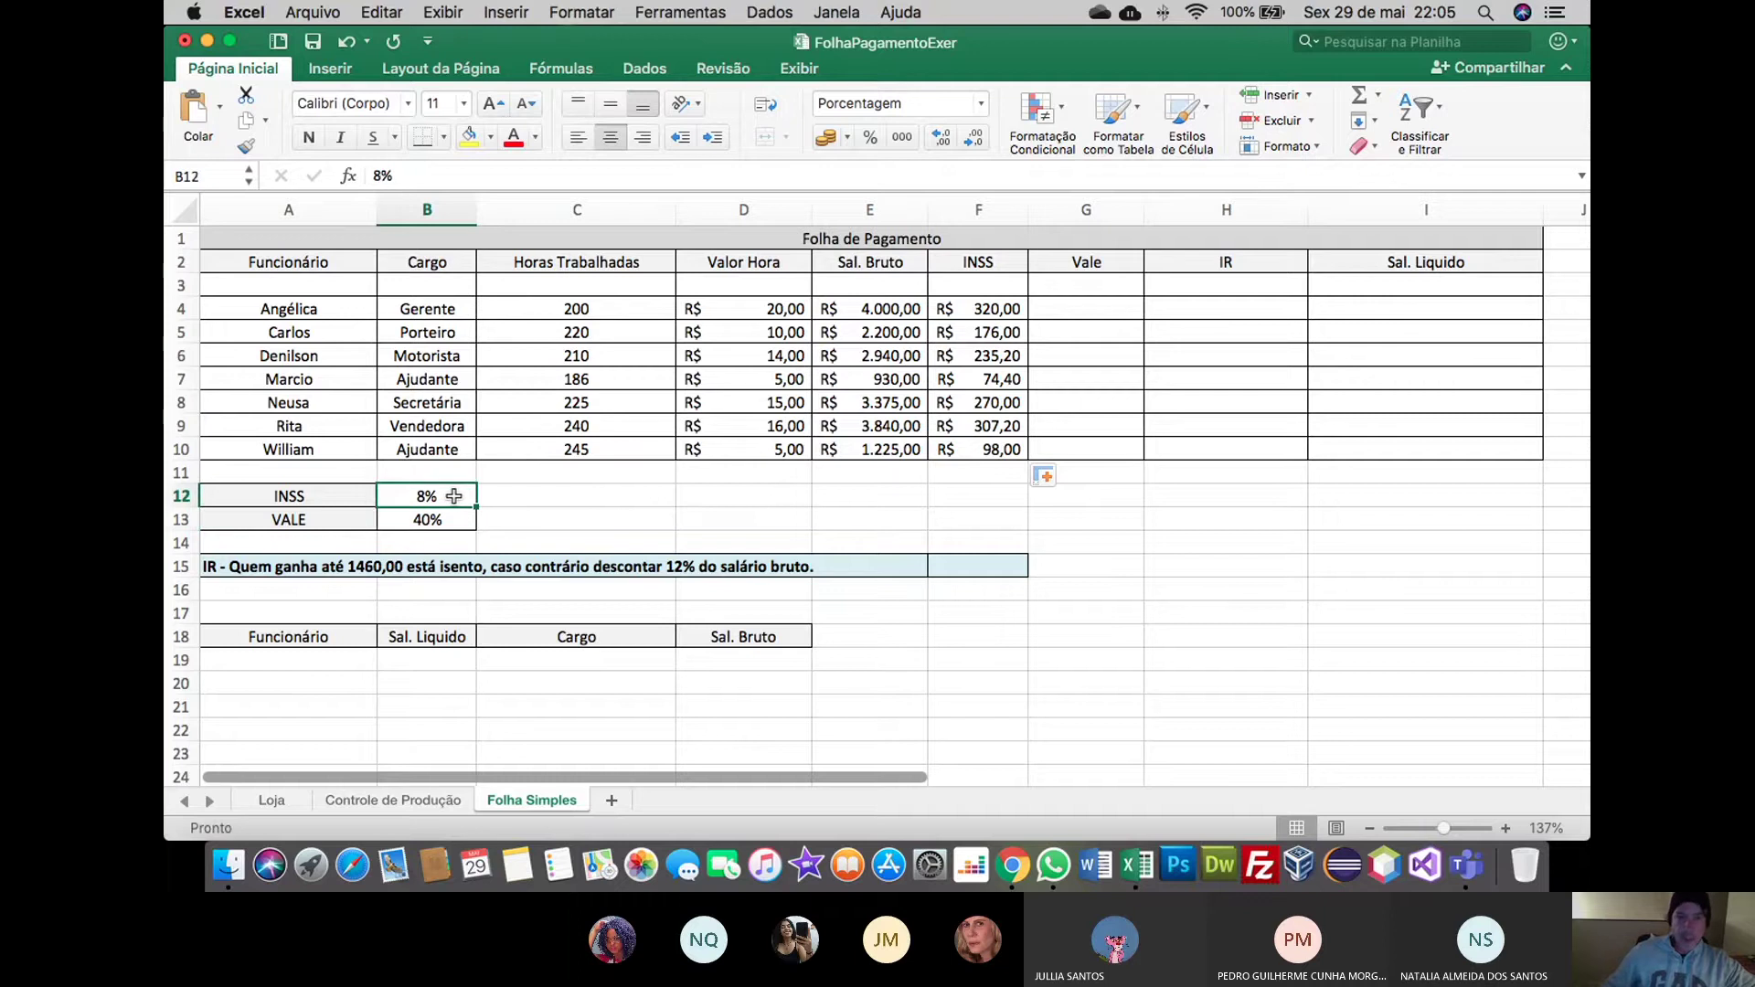
pyautogui.write('11')
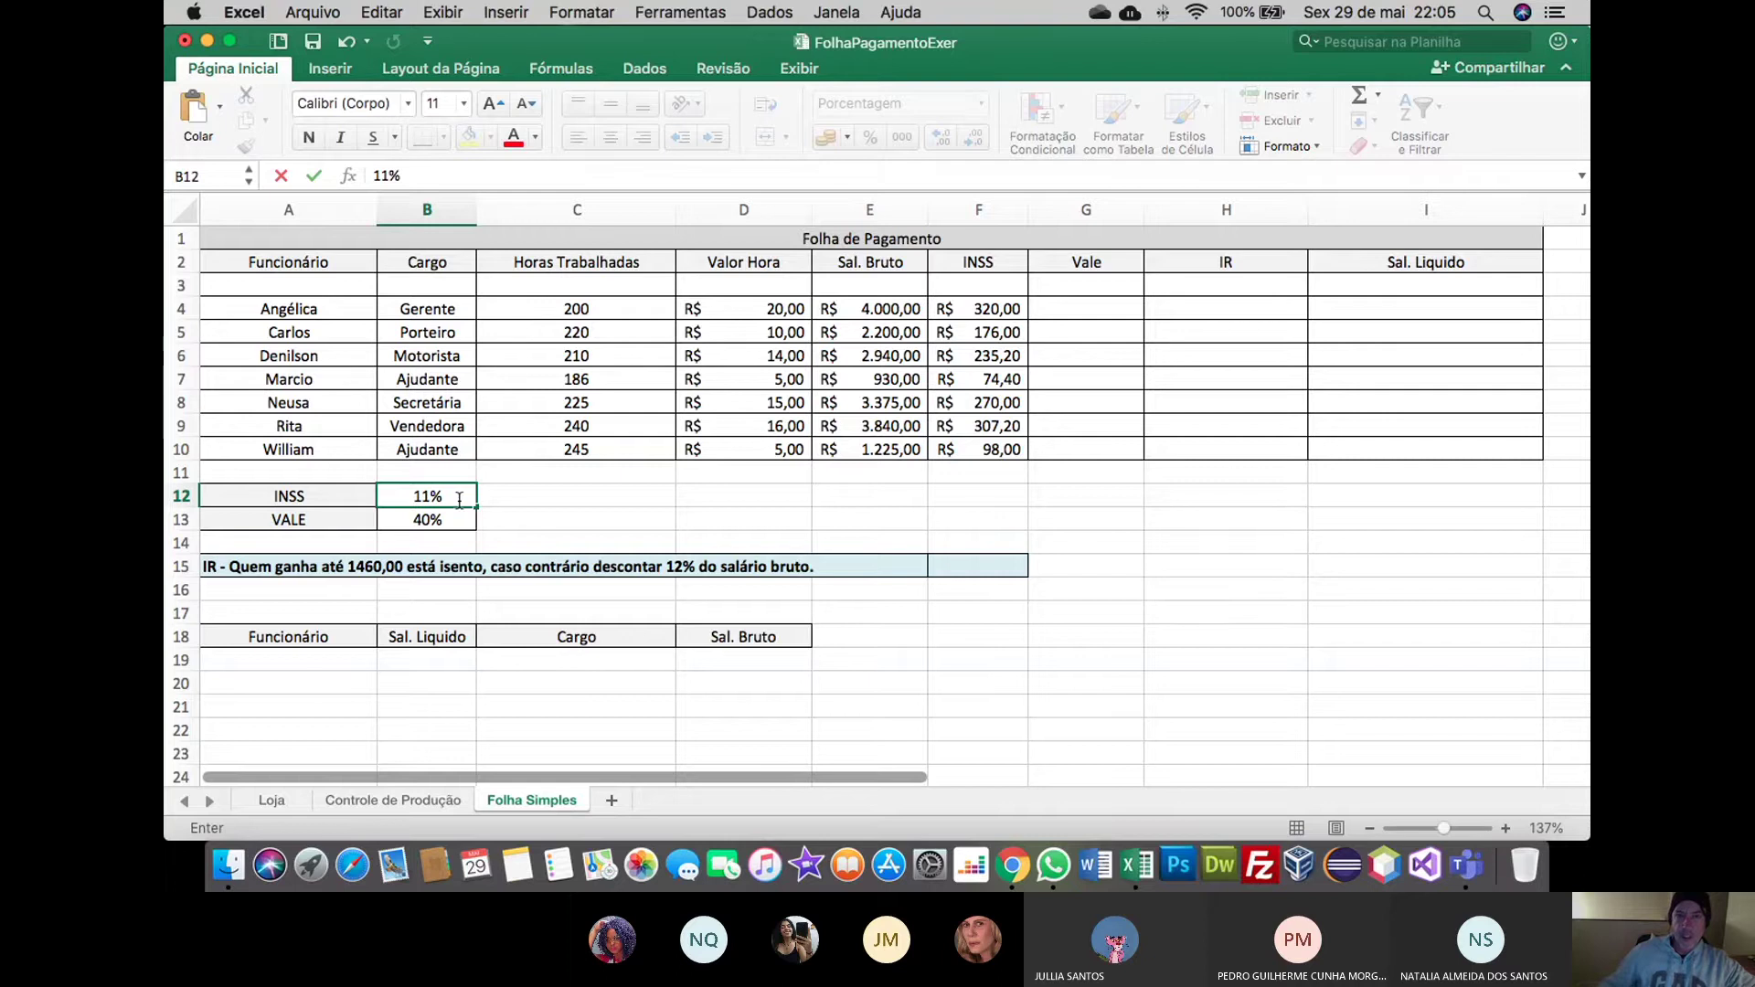
pyautogui.press('Return')
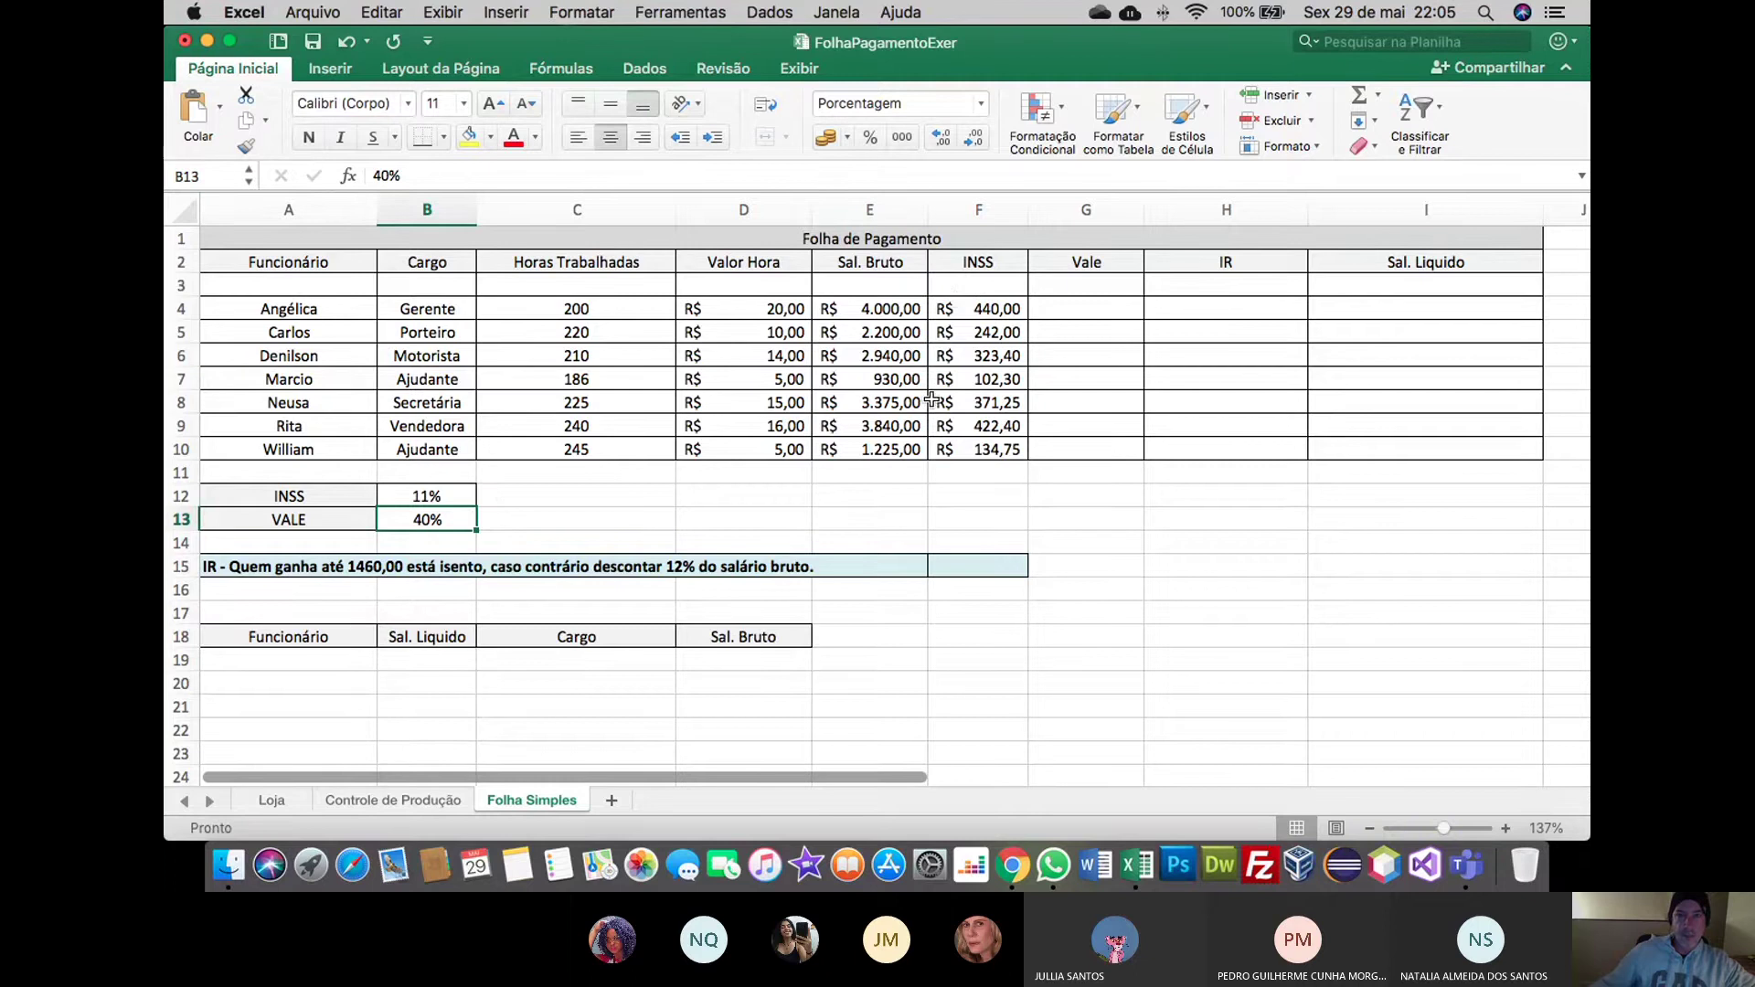
# Re-enter the INSS rate in B12 as 8% so F4:F10 recalculate
pyautogui.click(453, 497)
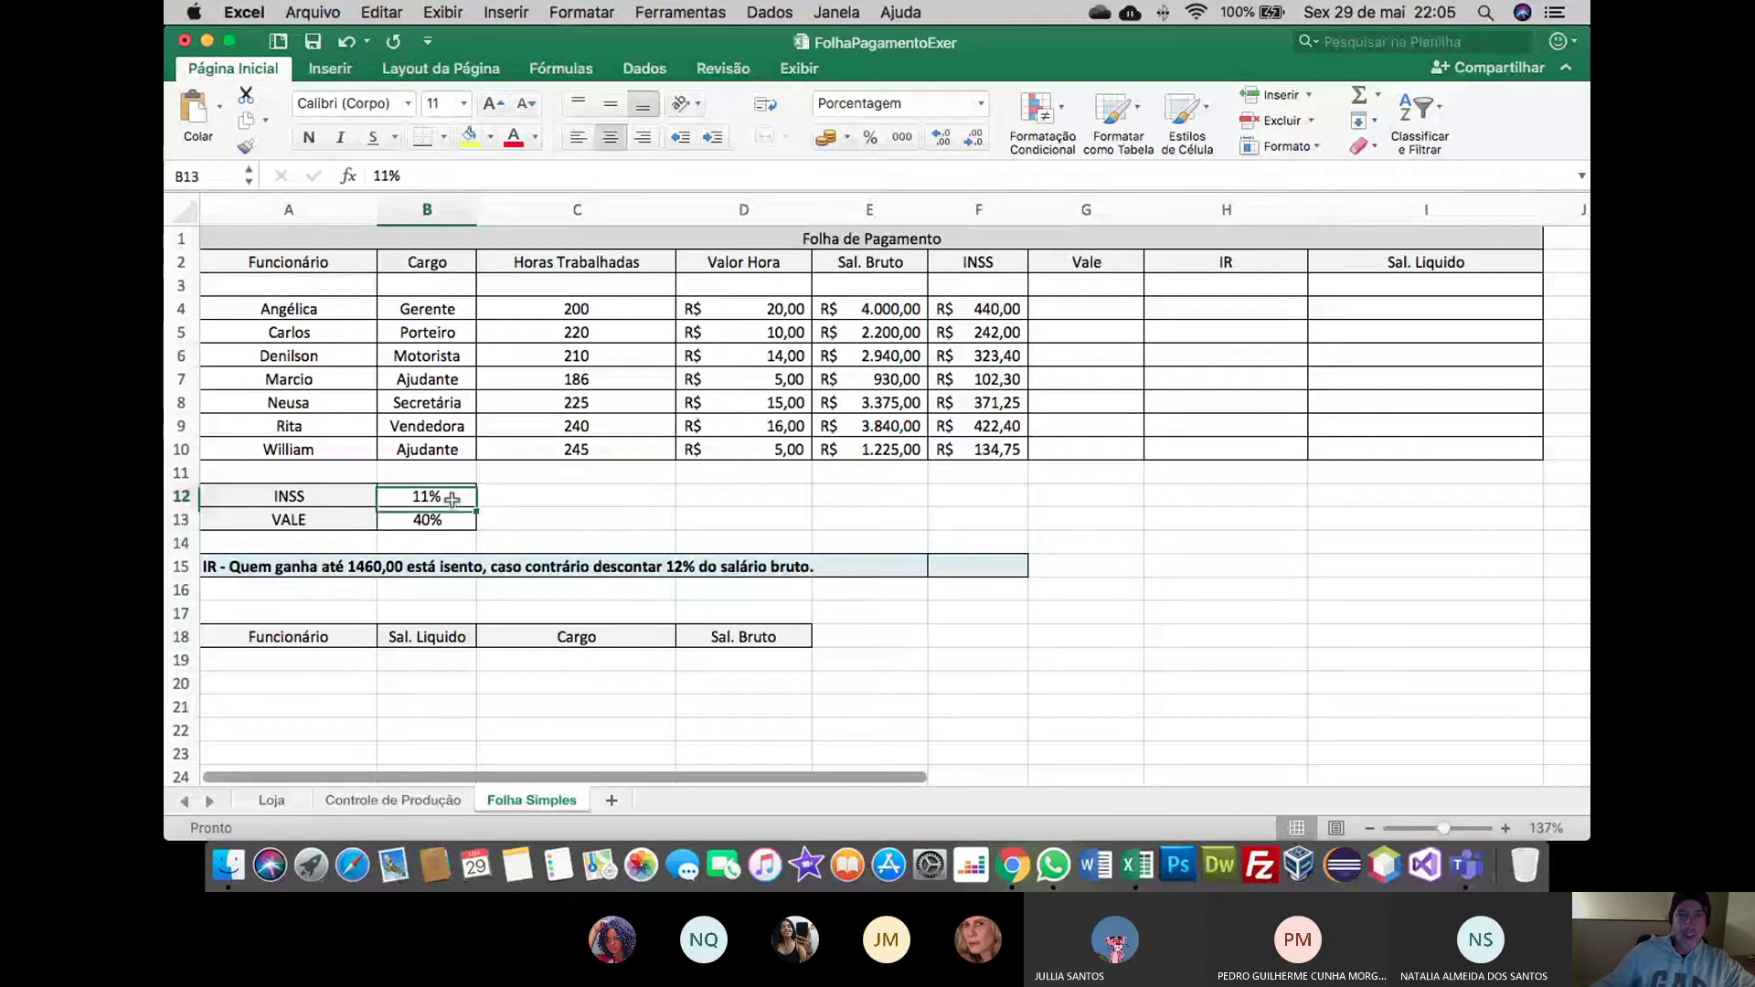
pyautogui.write('8')
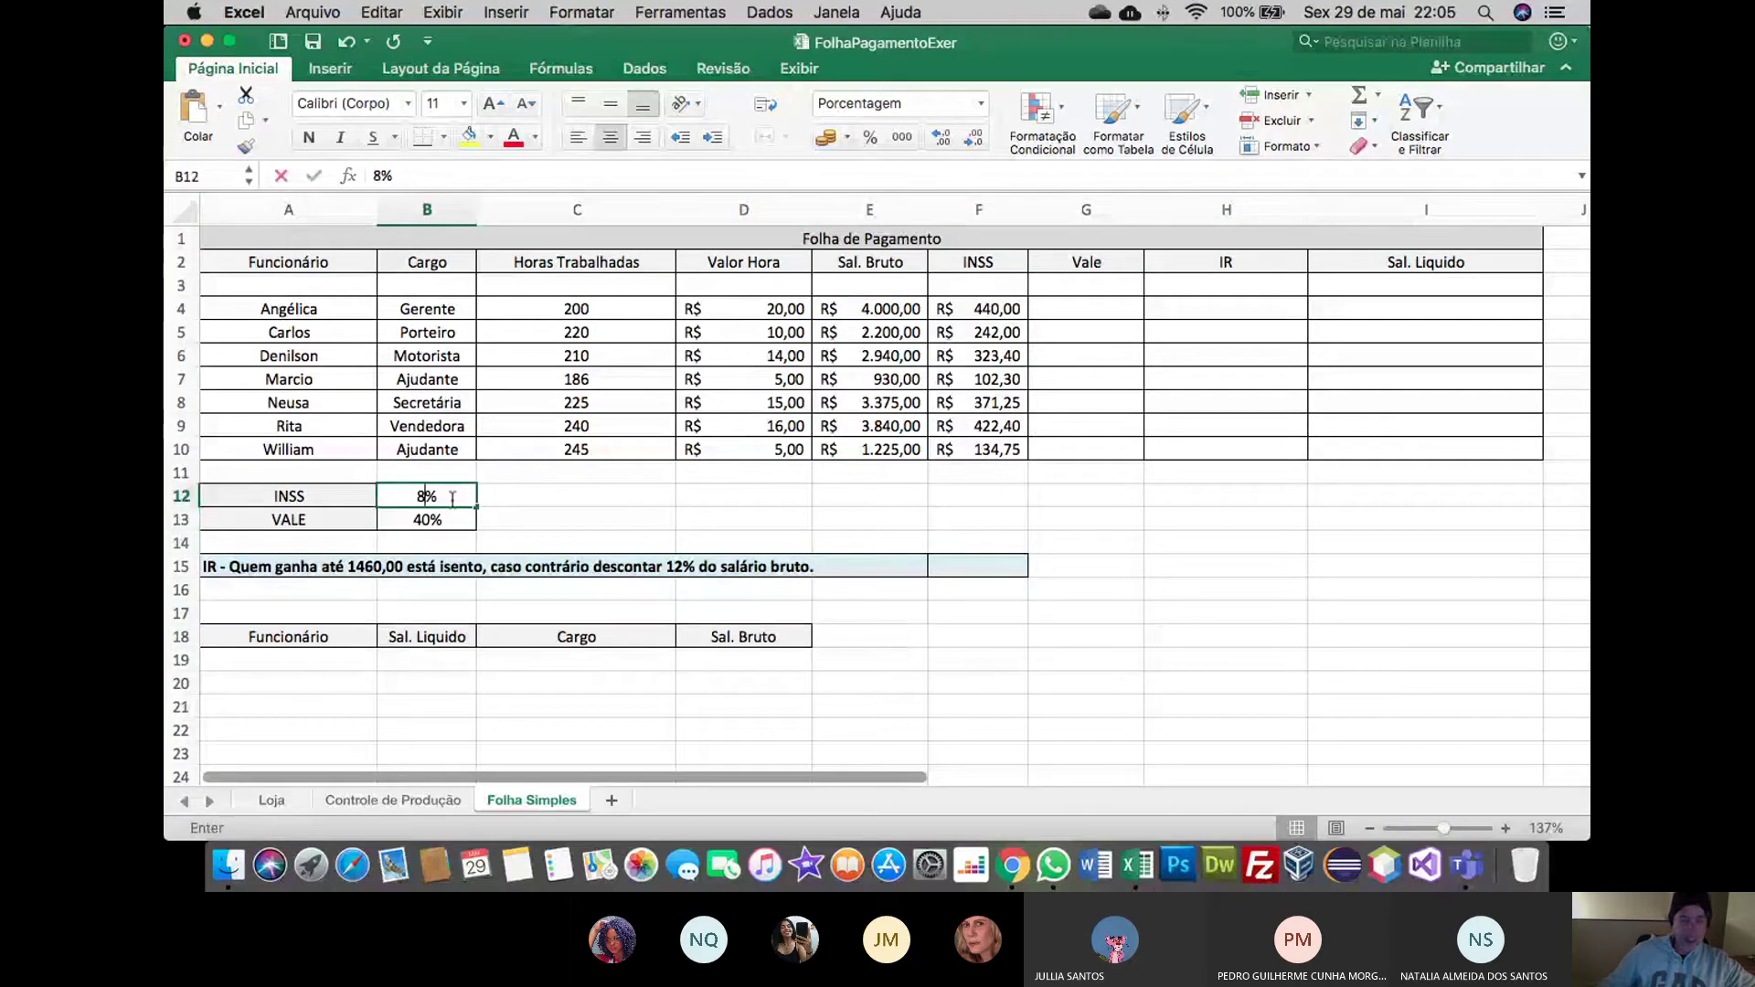
pyautogui.write('%')
pyautogui.press('Return')
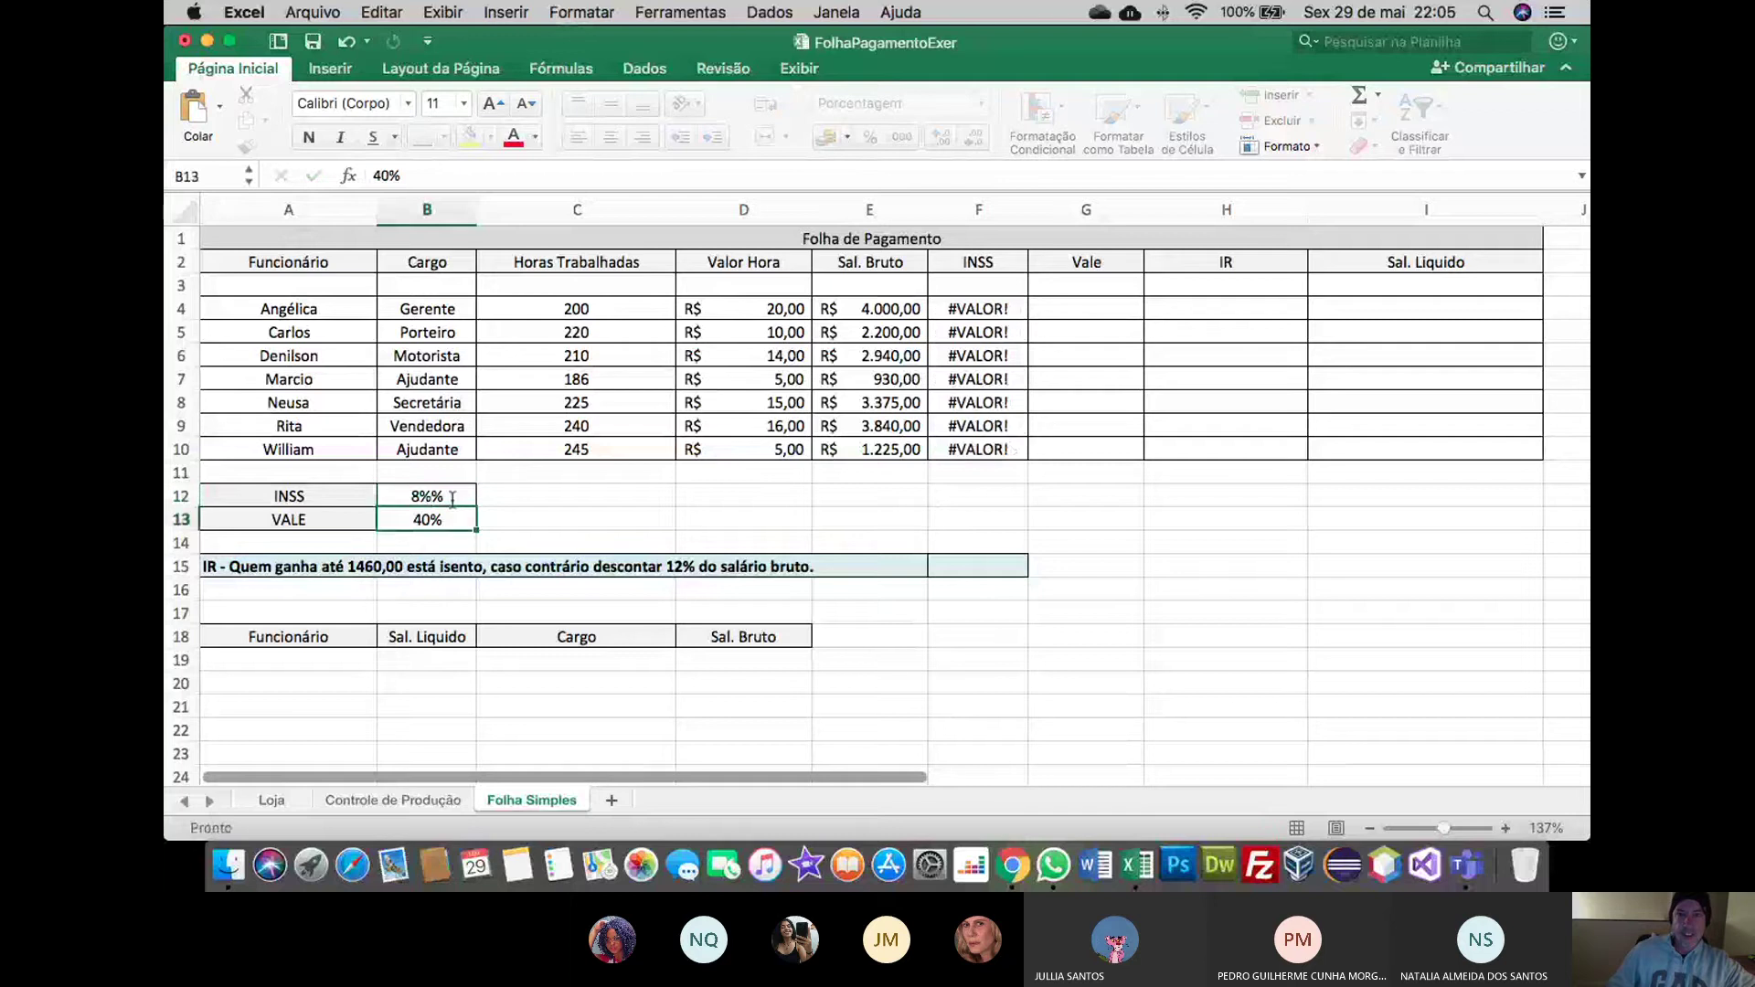
pyautogui.click(453, 500)
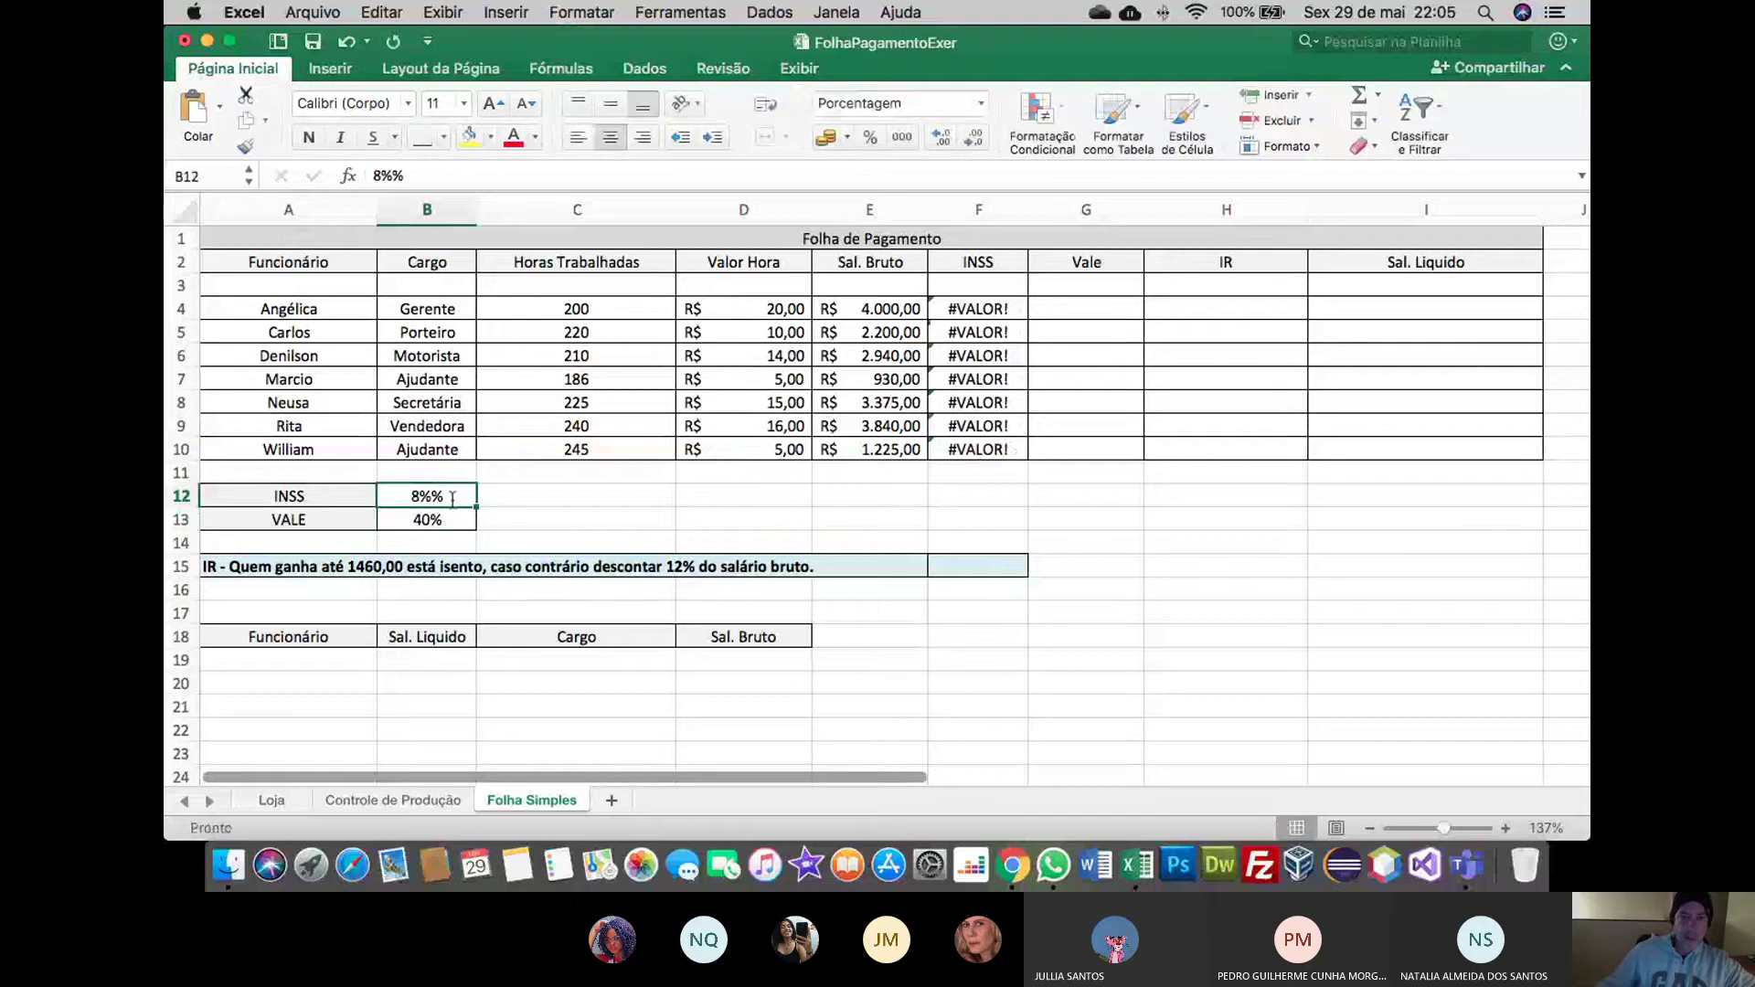
pyautogui.press('Delete')
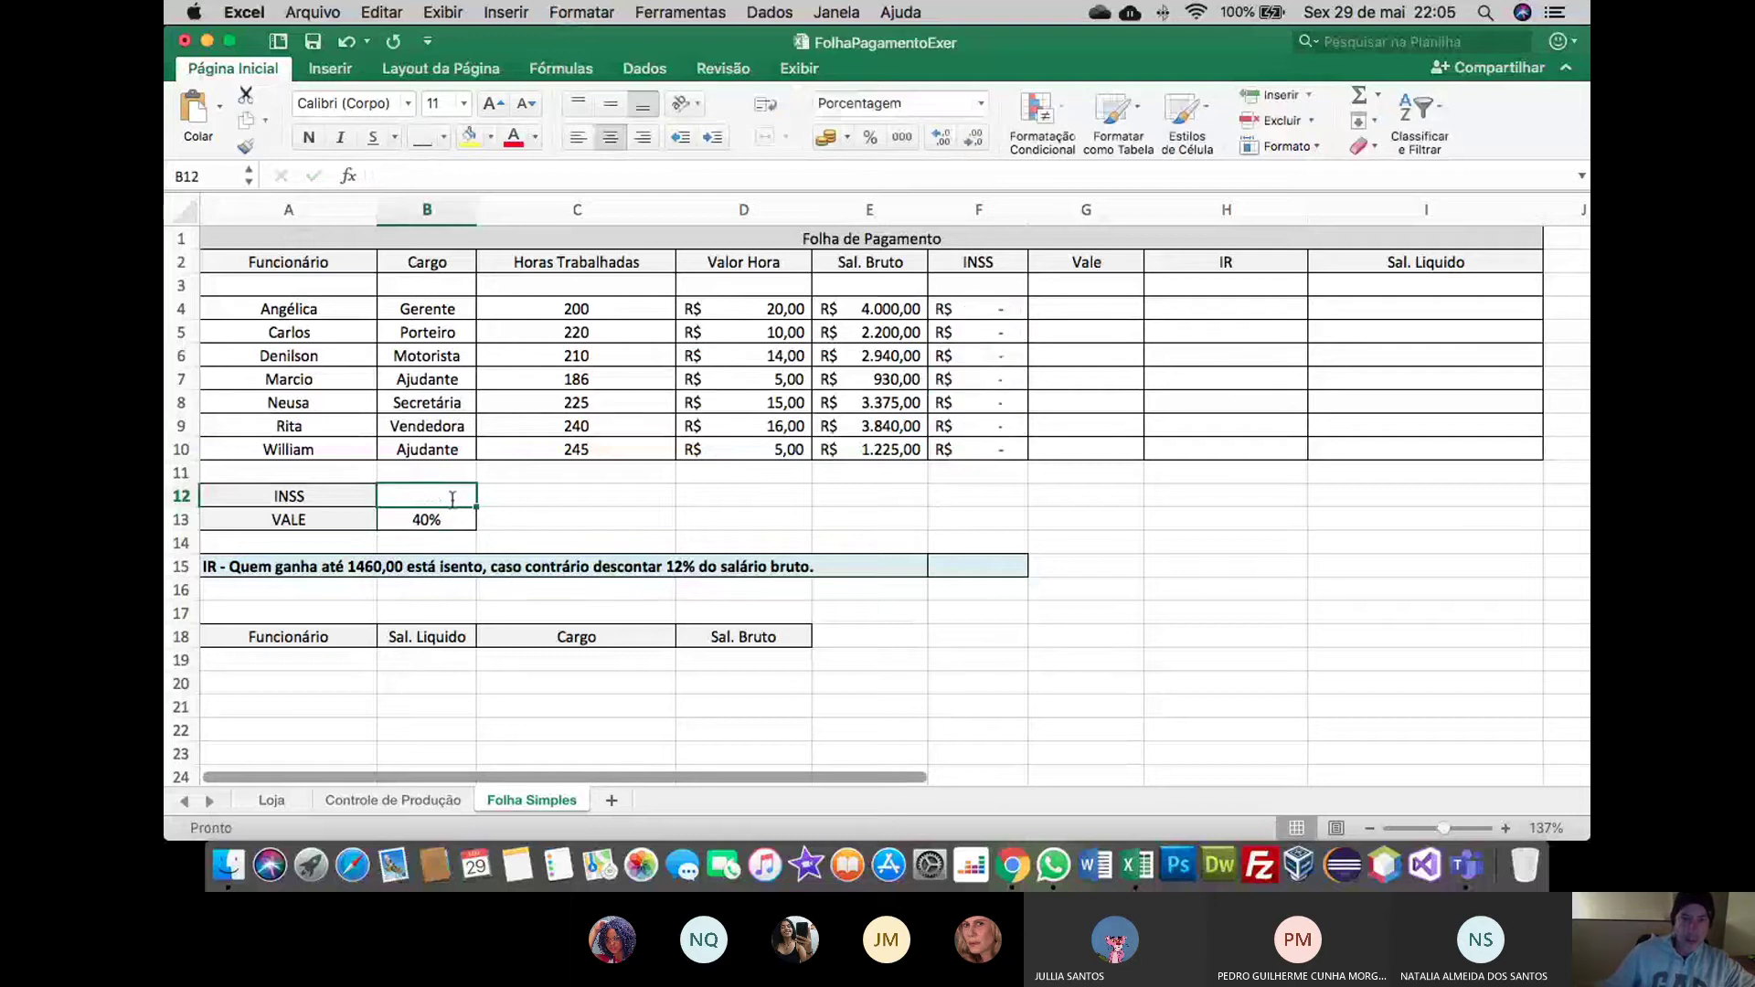
pyautogui.write('8%')
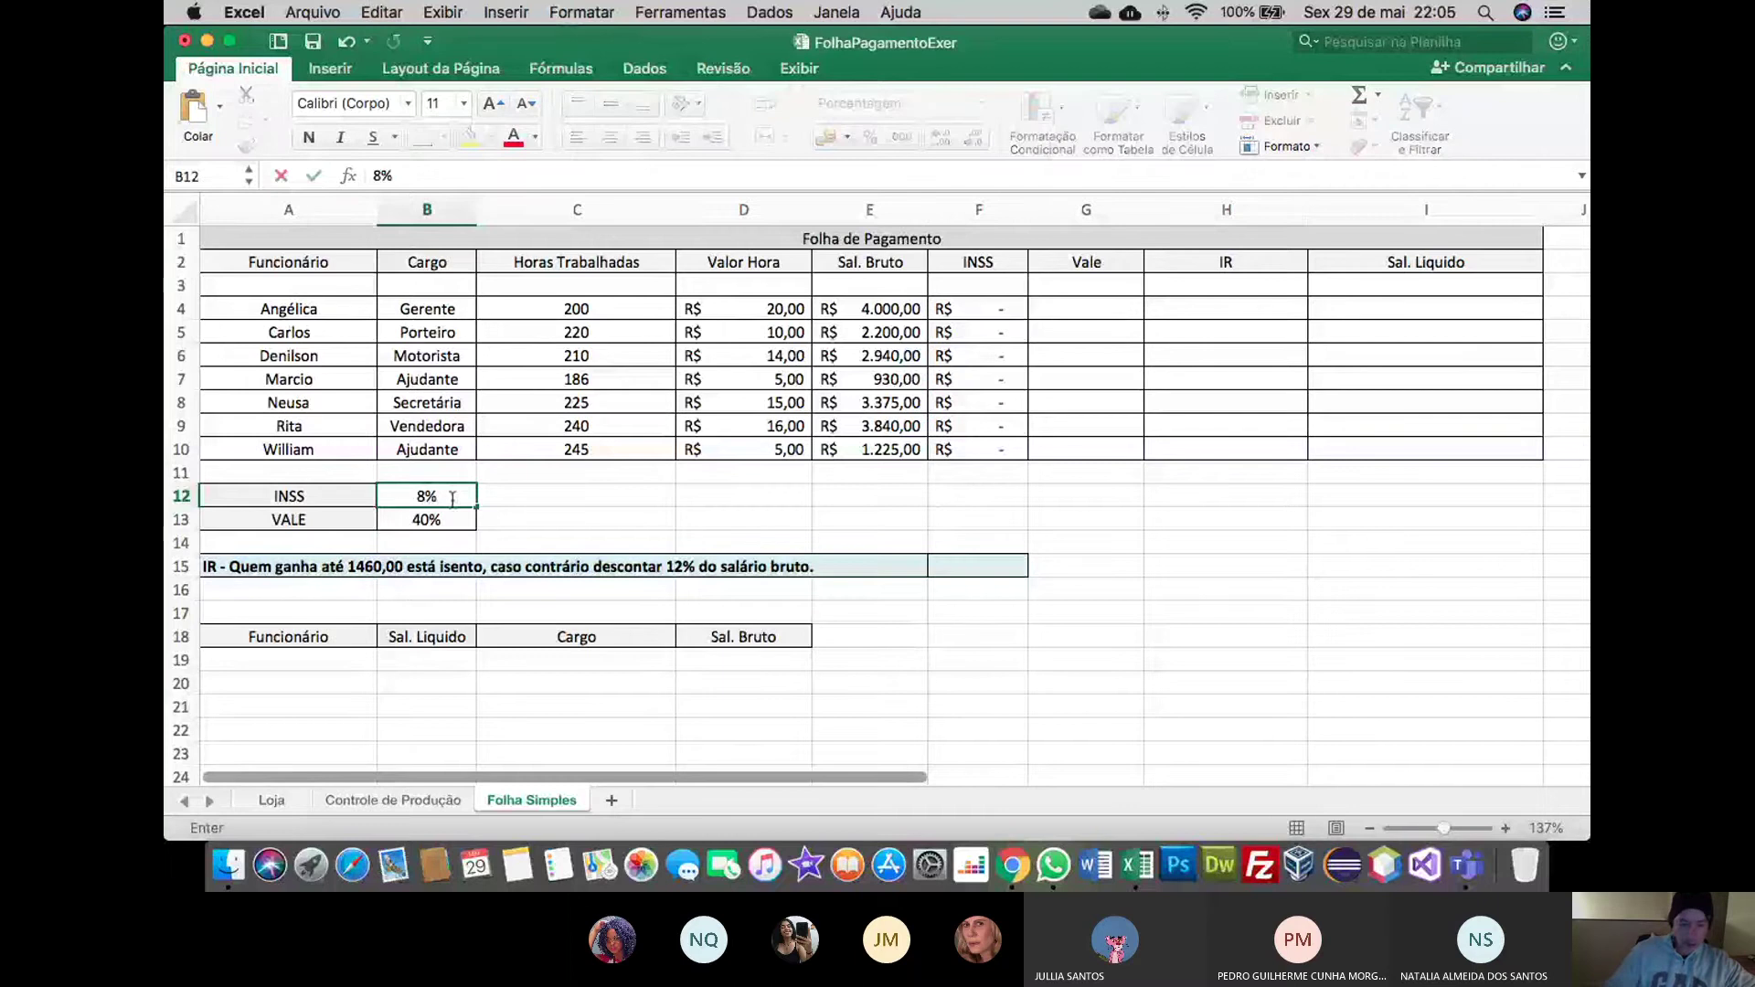
pyautogui.press('Return')
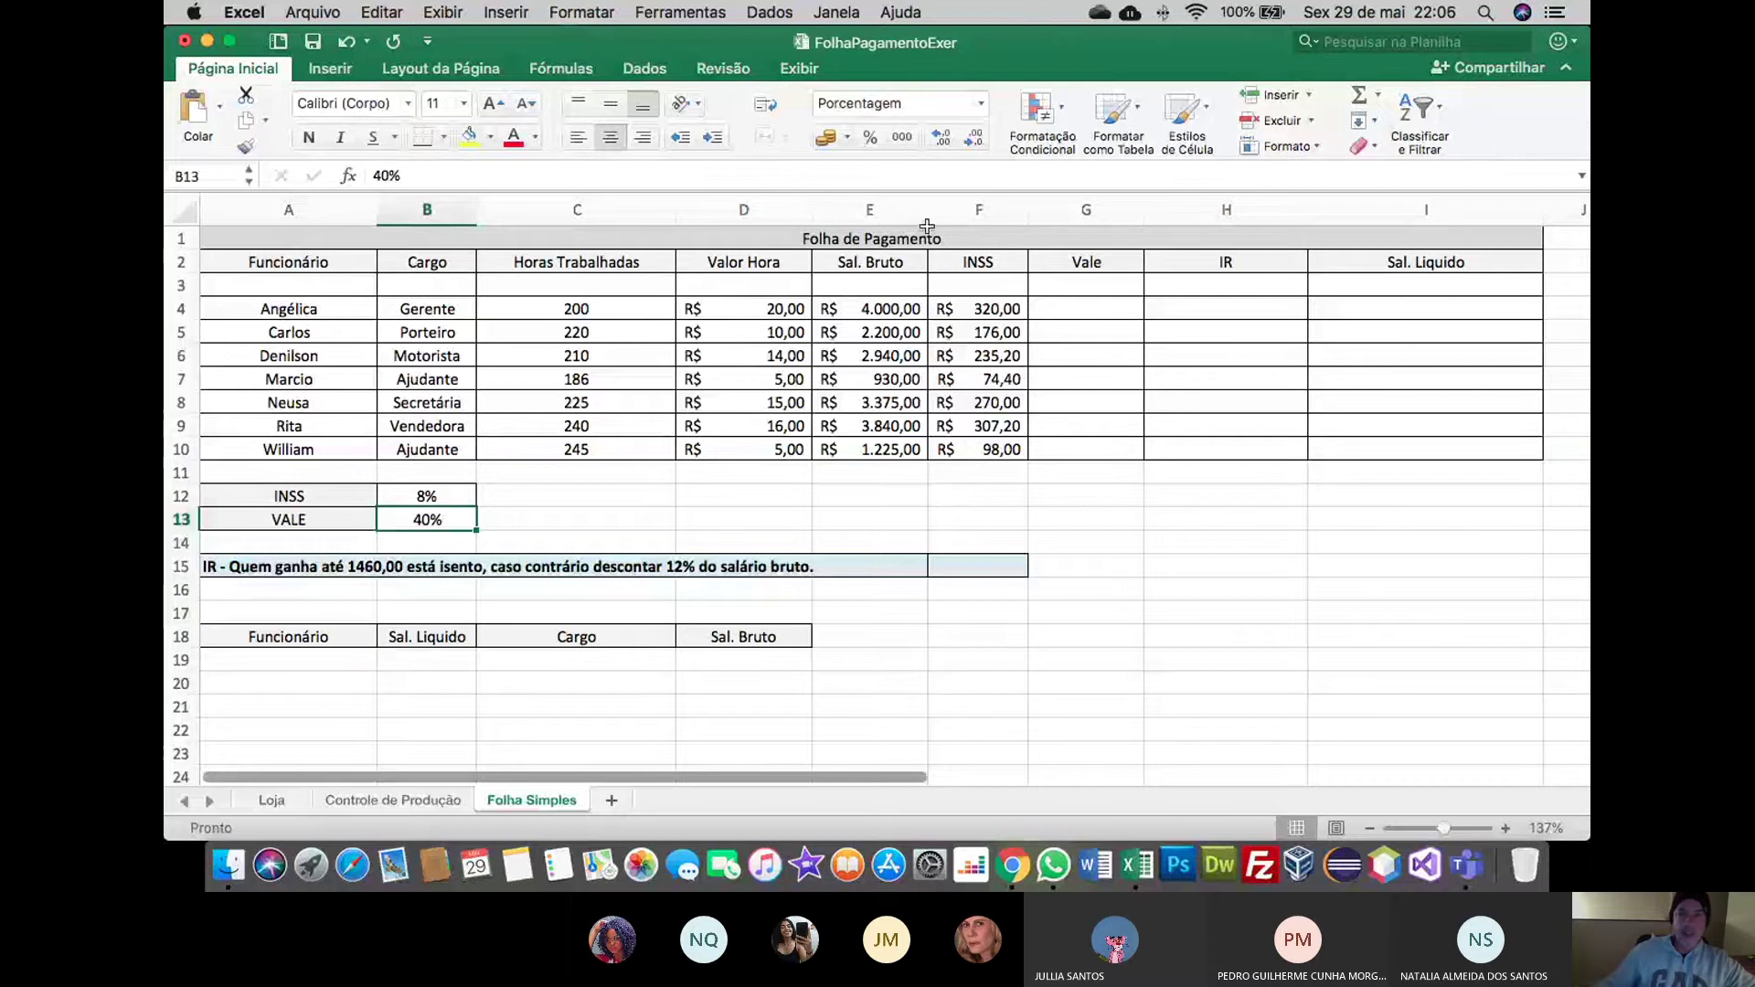
# Enter =E4*$B$13 in G4 for a Vale of R$ 1.600,00
pyautogui.click(1085, 307)
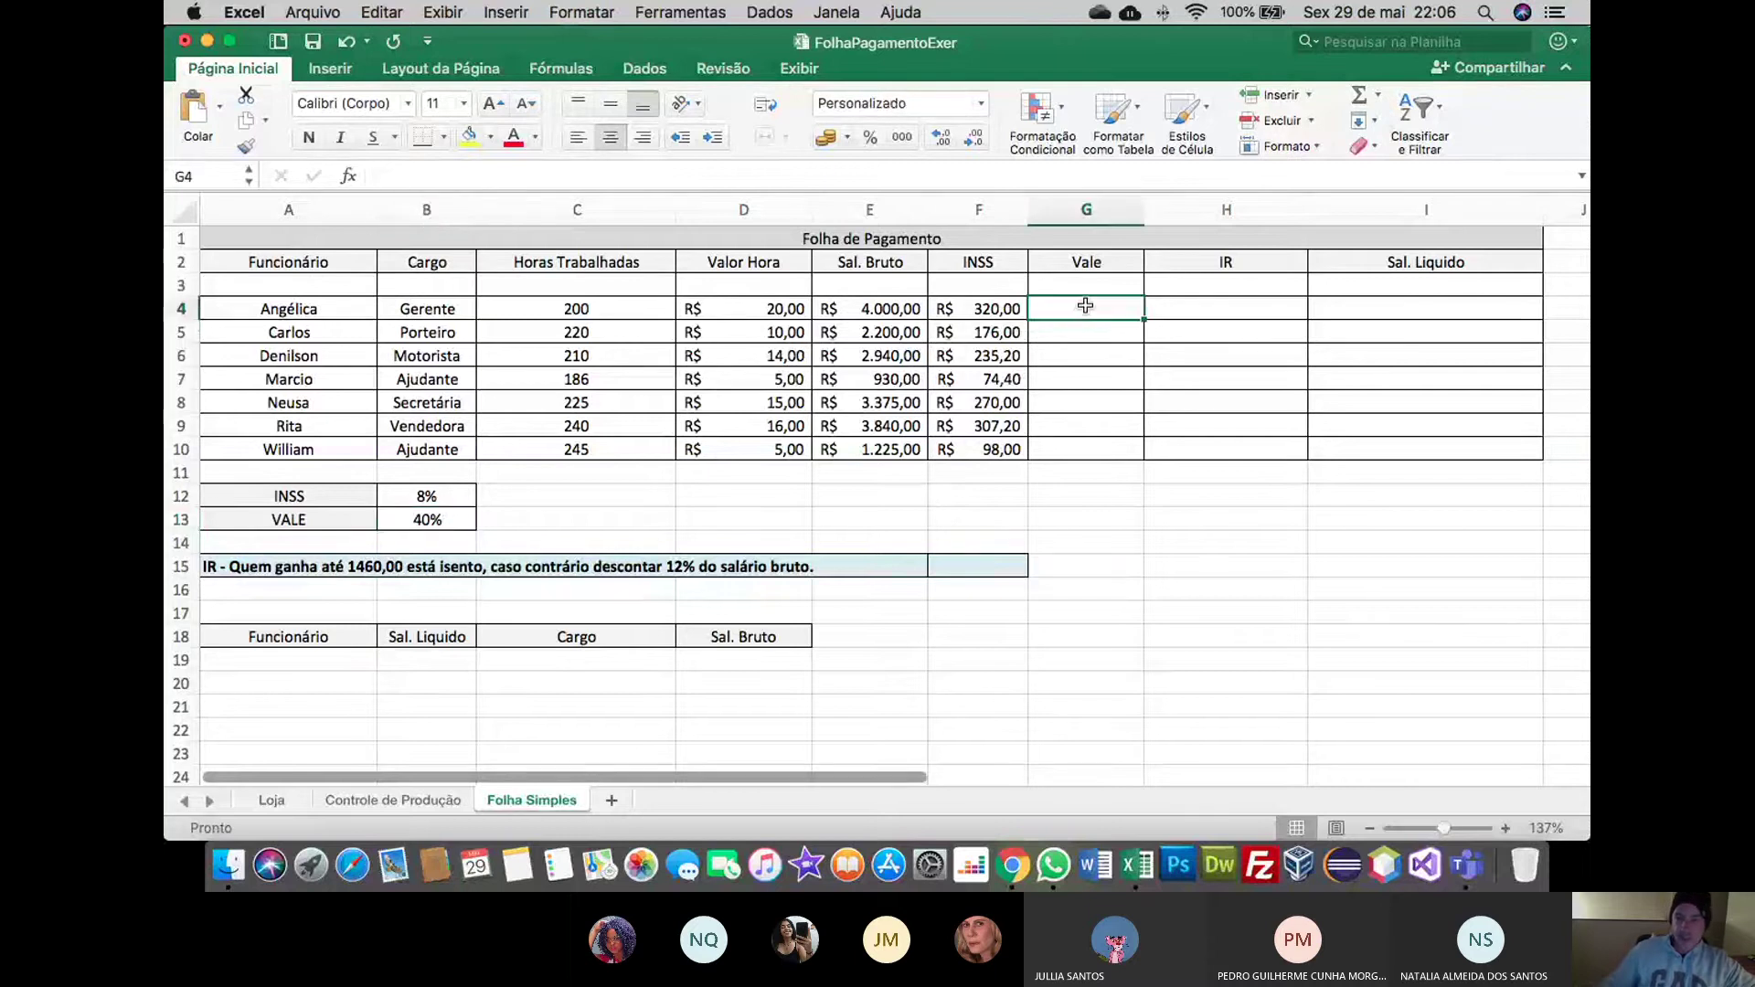
pyautogui.write('=')
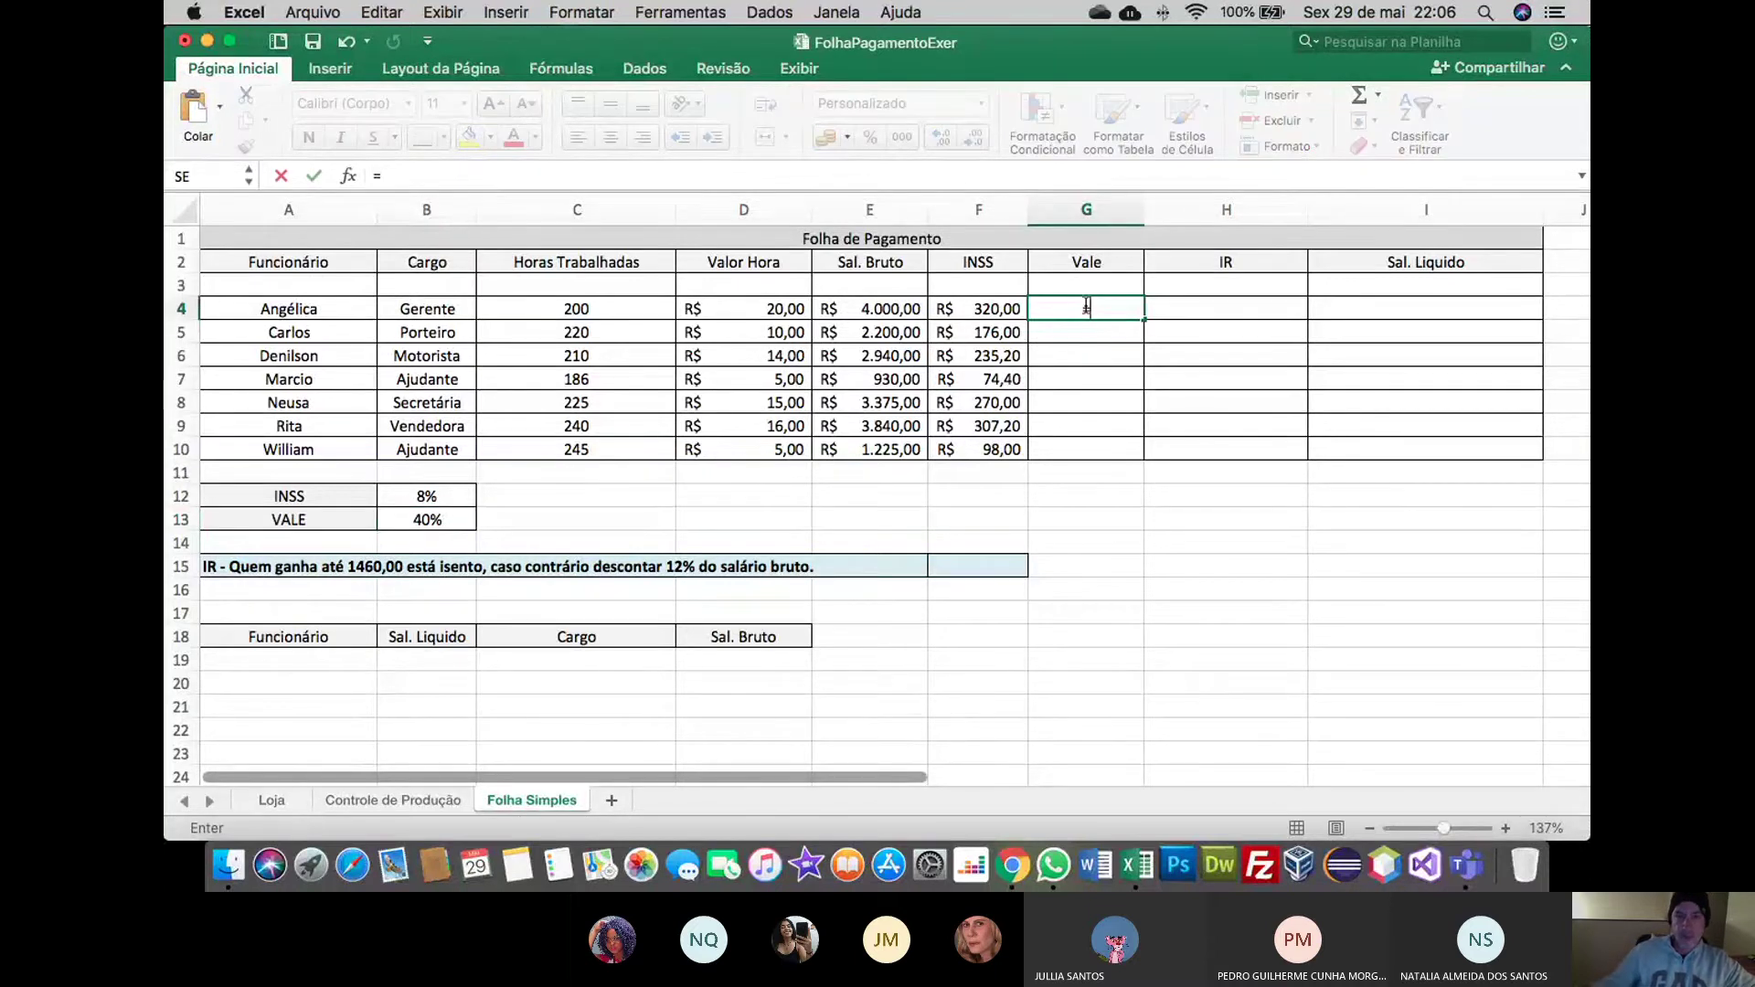
pyautogui.click(881, 309)
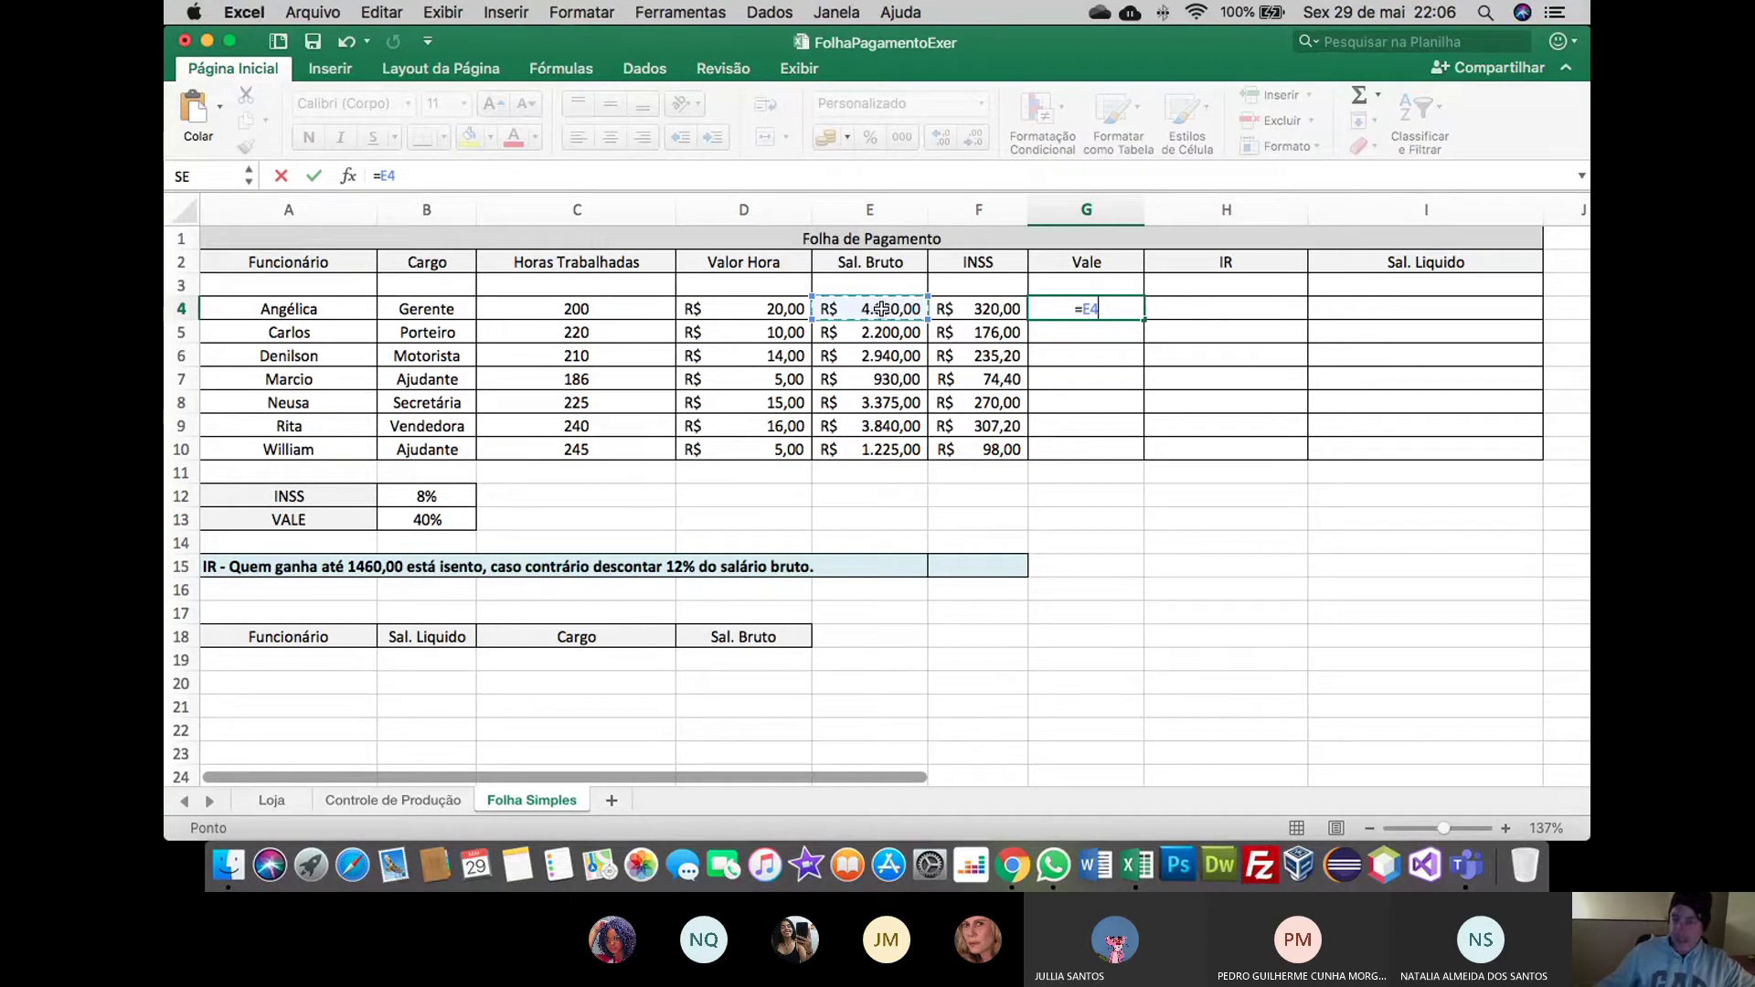
pyautogui.write('*')
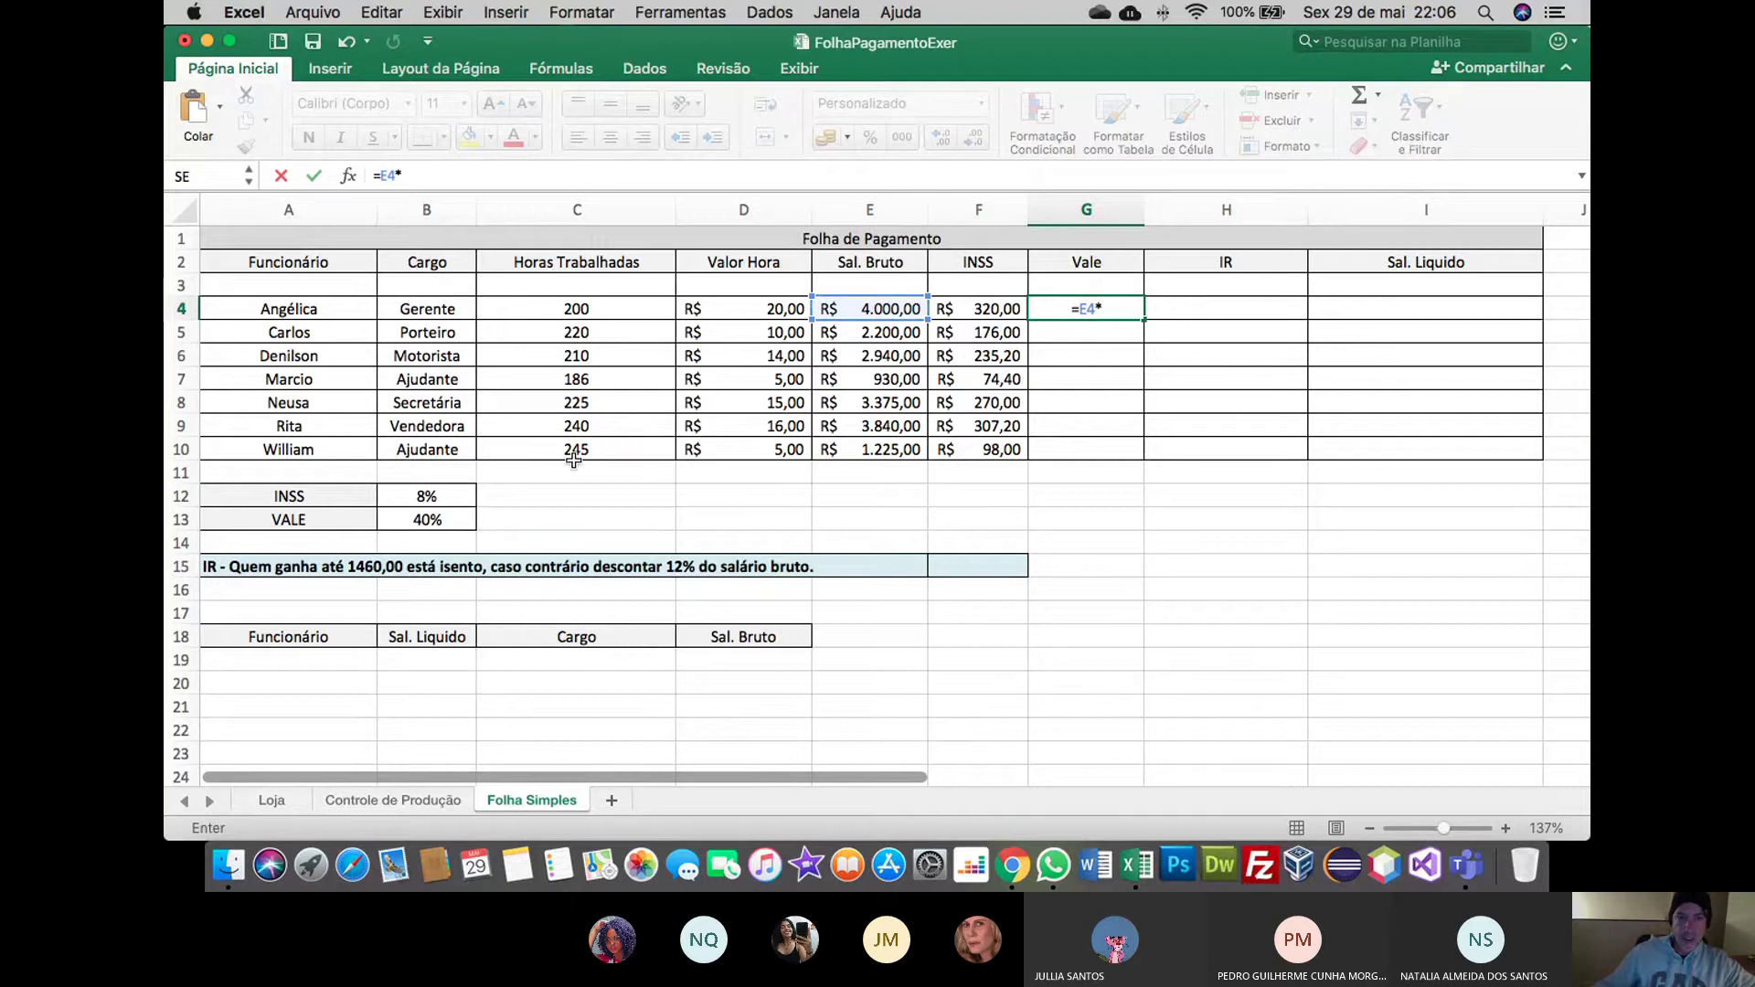
pyautogui.click(425, 521)
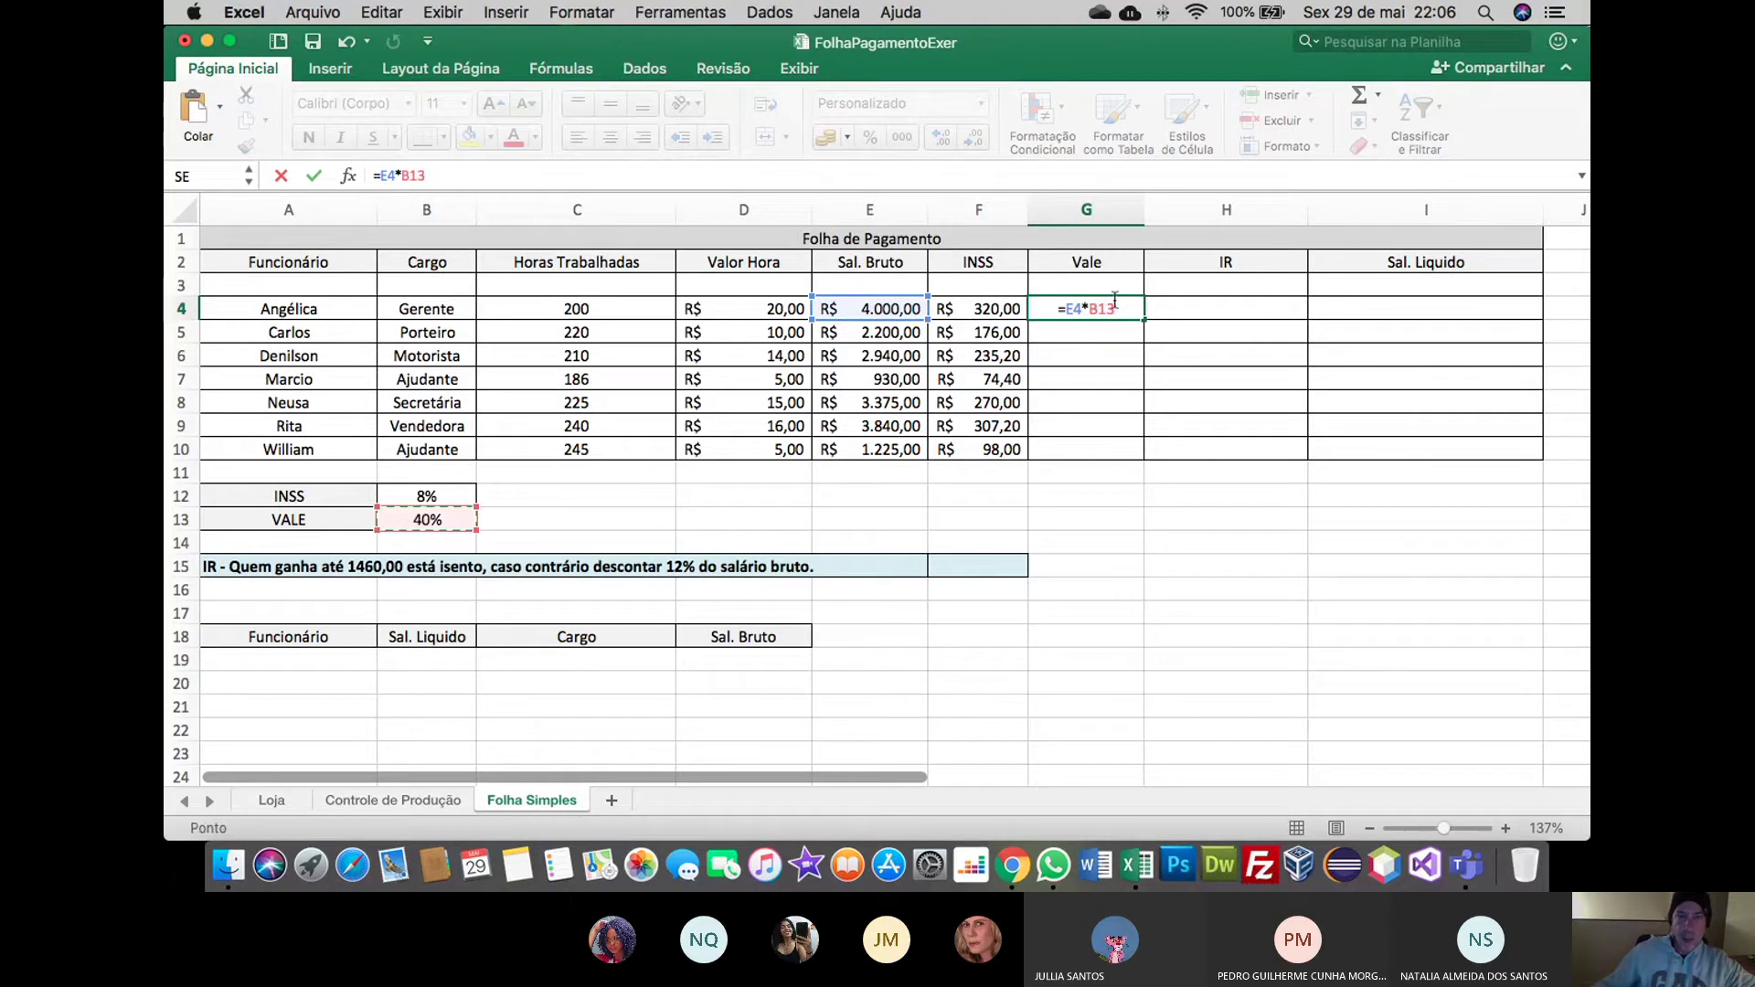
pyautogui.click(447, 176)
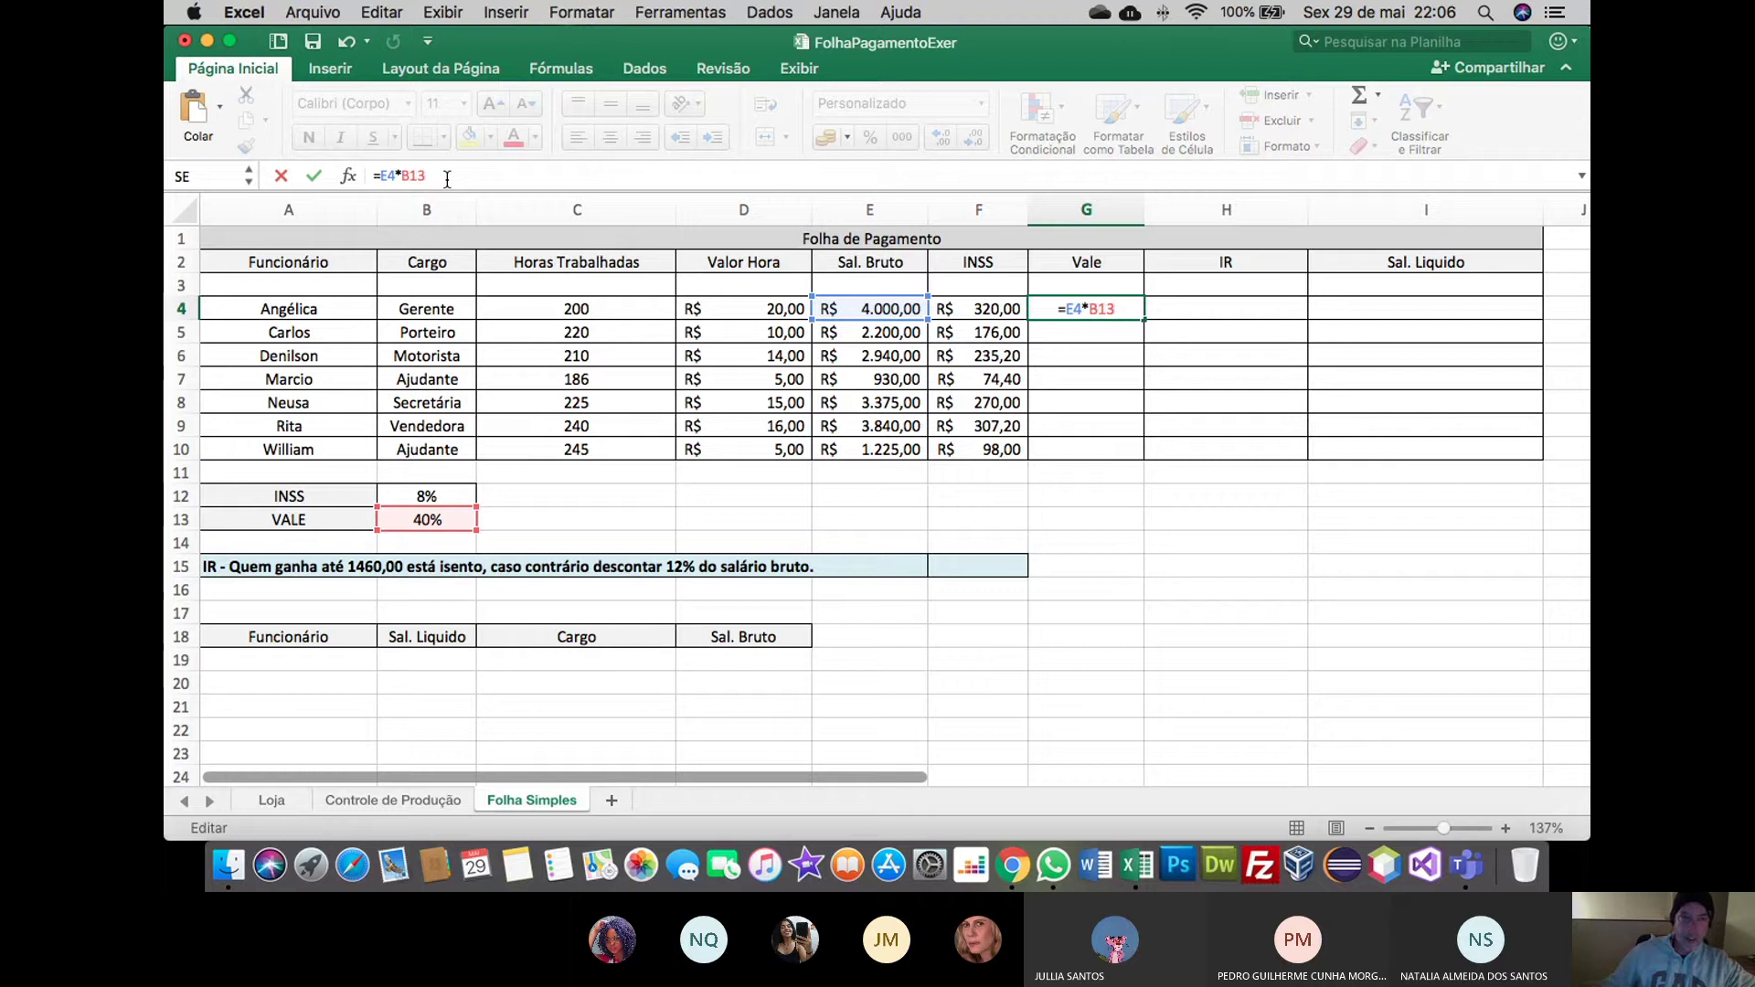
pyautogui.press('Left')
pyautogui.press('Left')
pyautogui.press('Left')
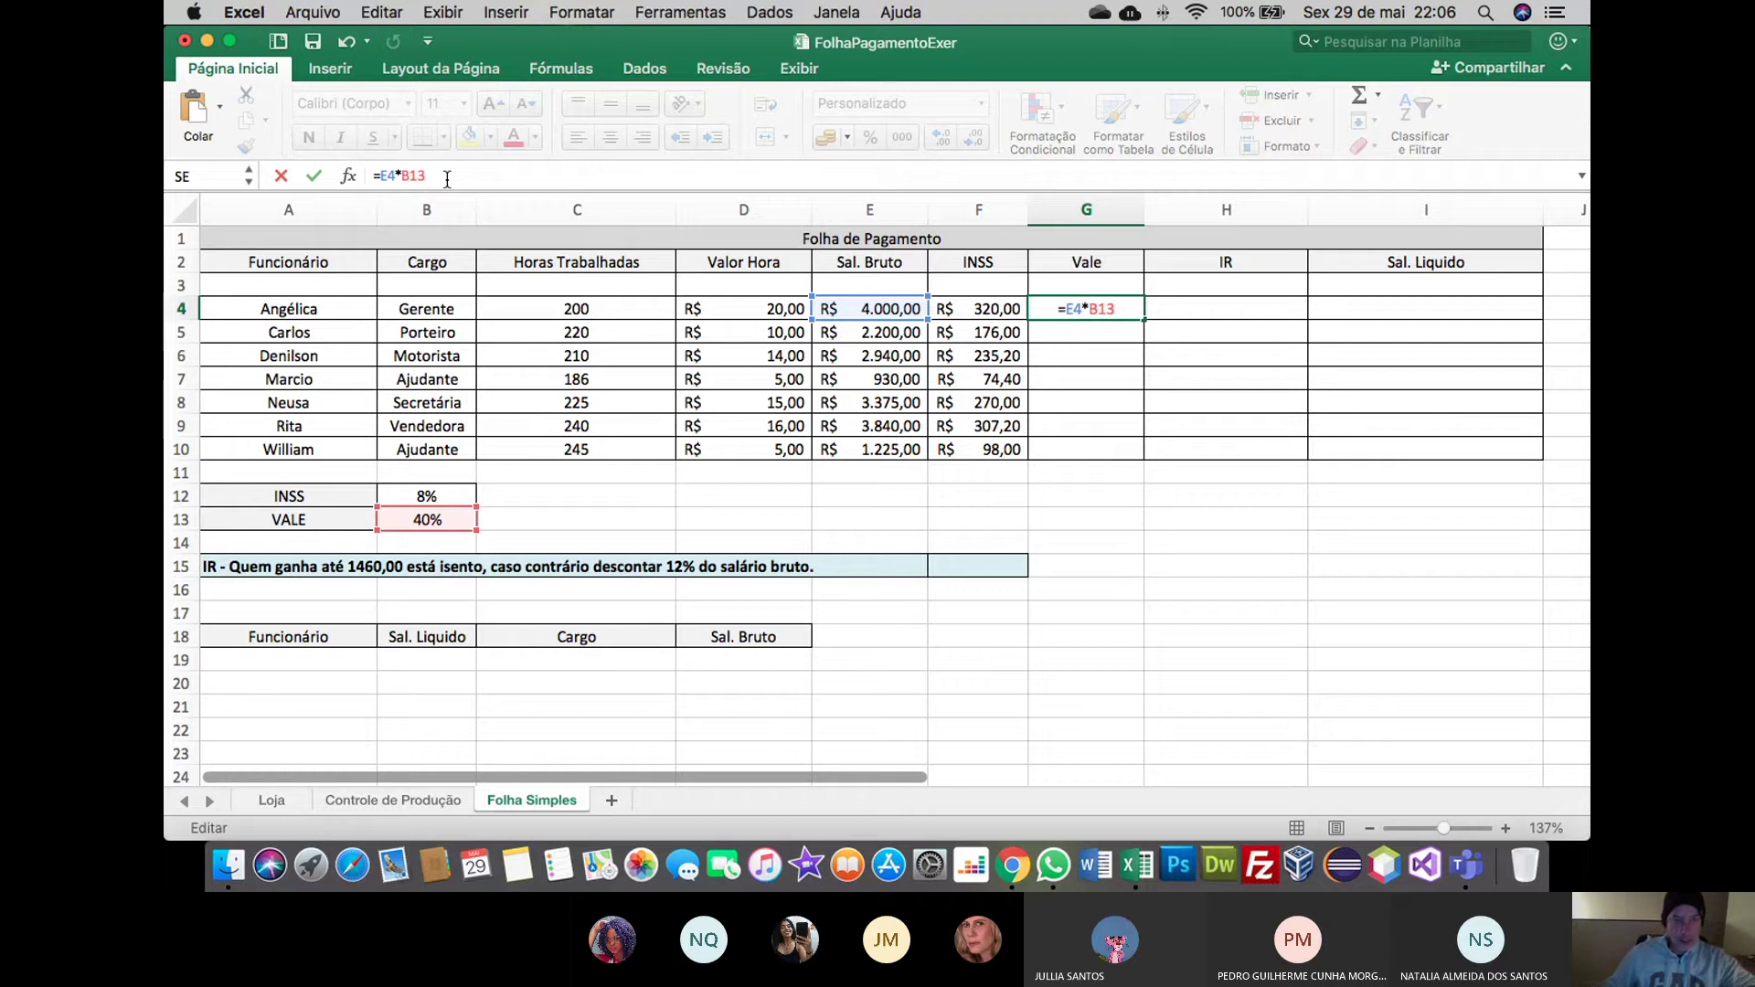
pyautogui.write('$')
pyautogui.press('Right')
pyautogui.write('$')
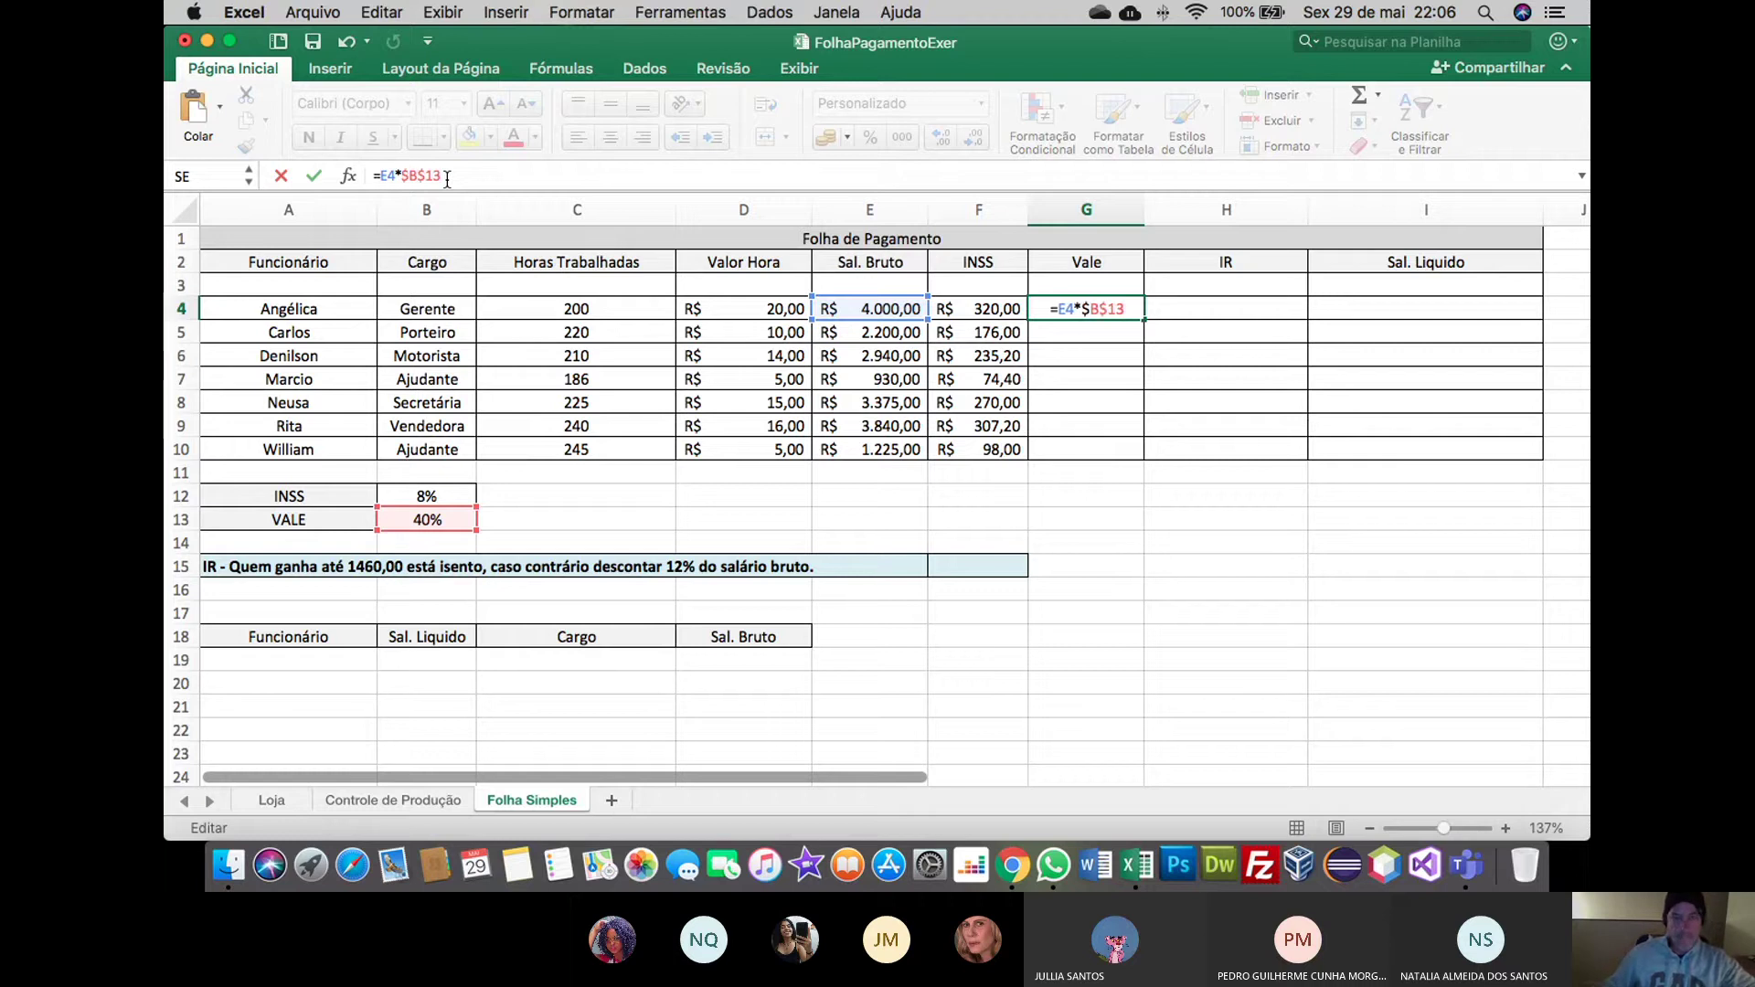
pyautogui.press('Return')
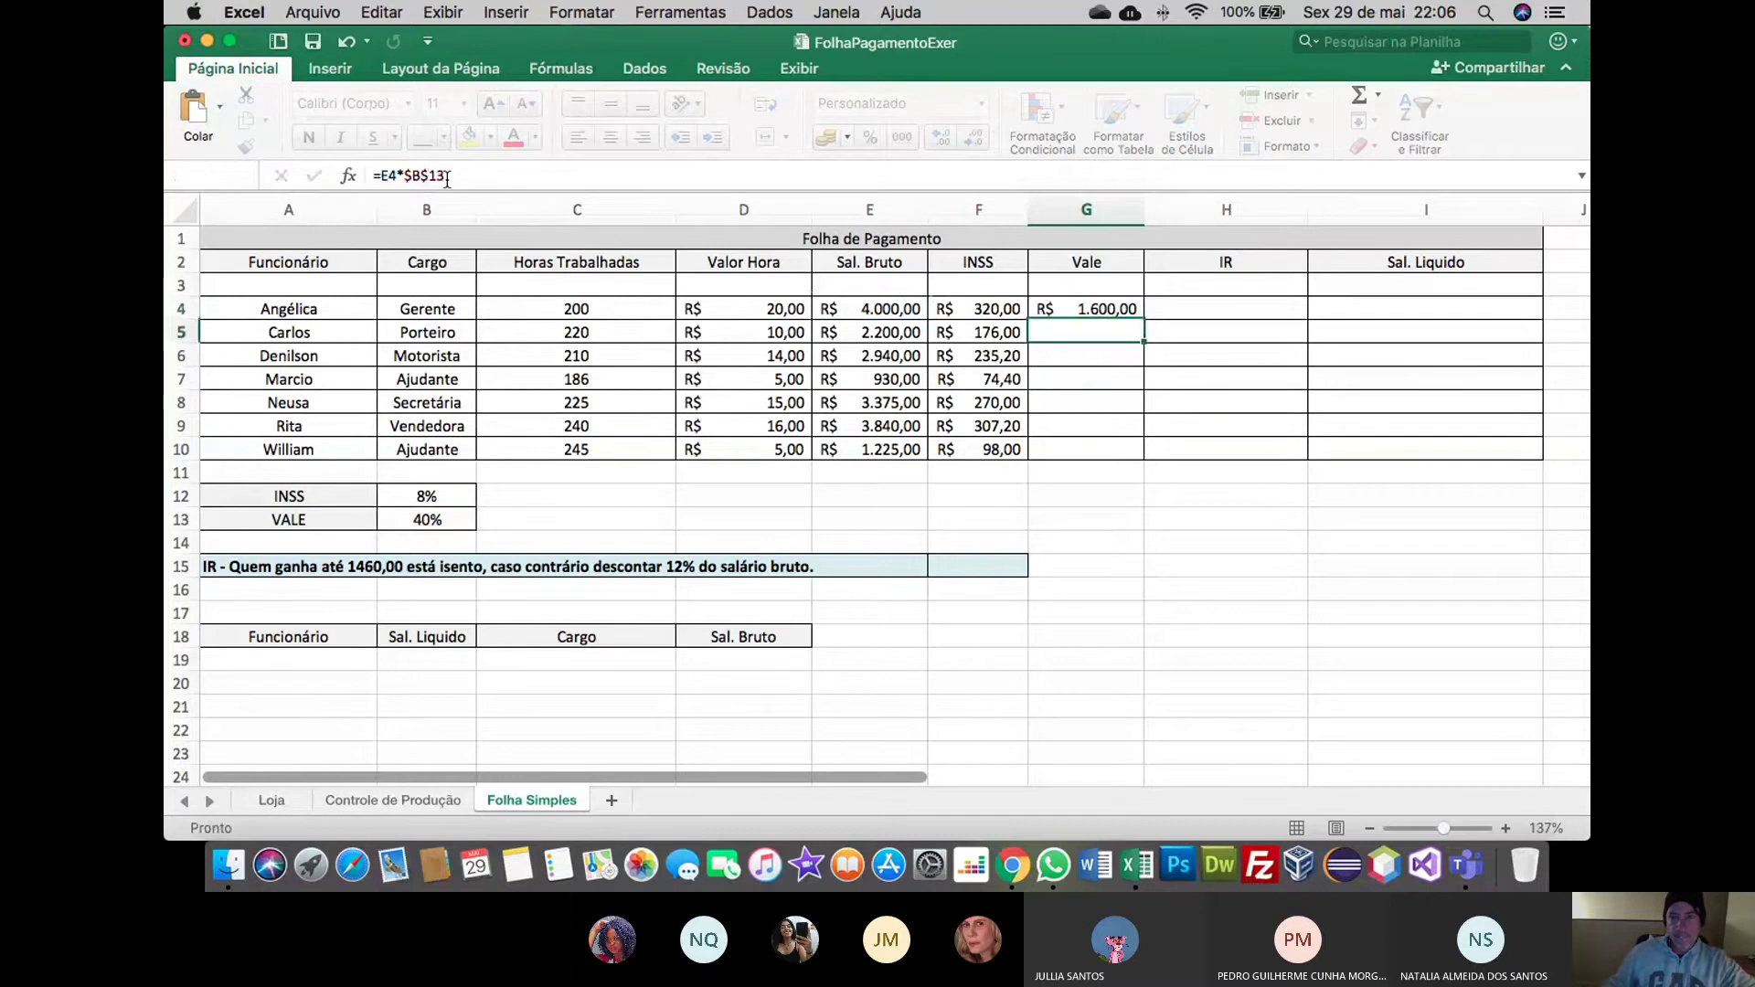
pyautogui.click(1067, 308)
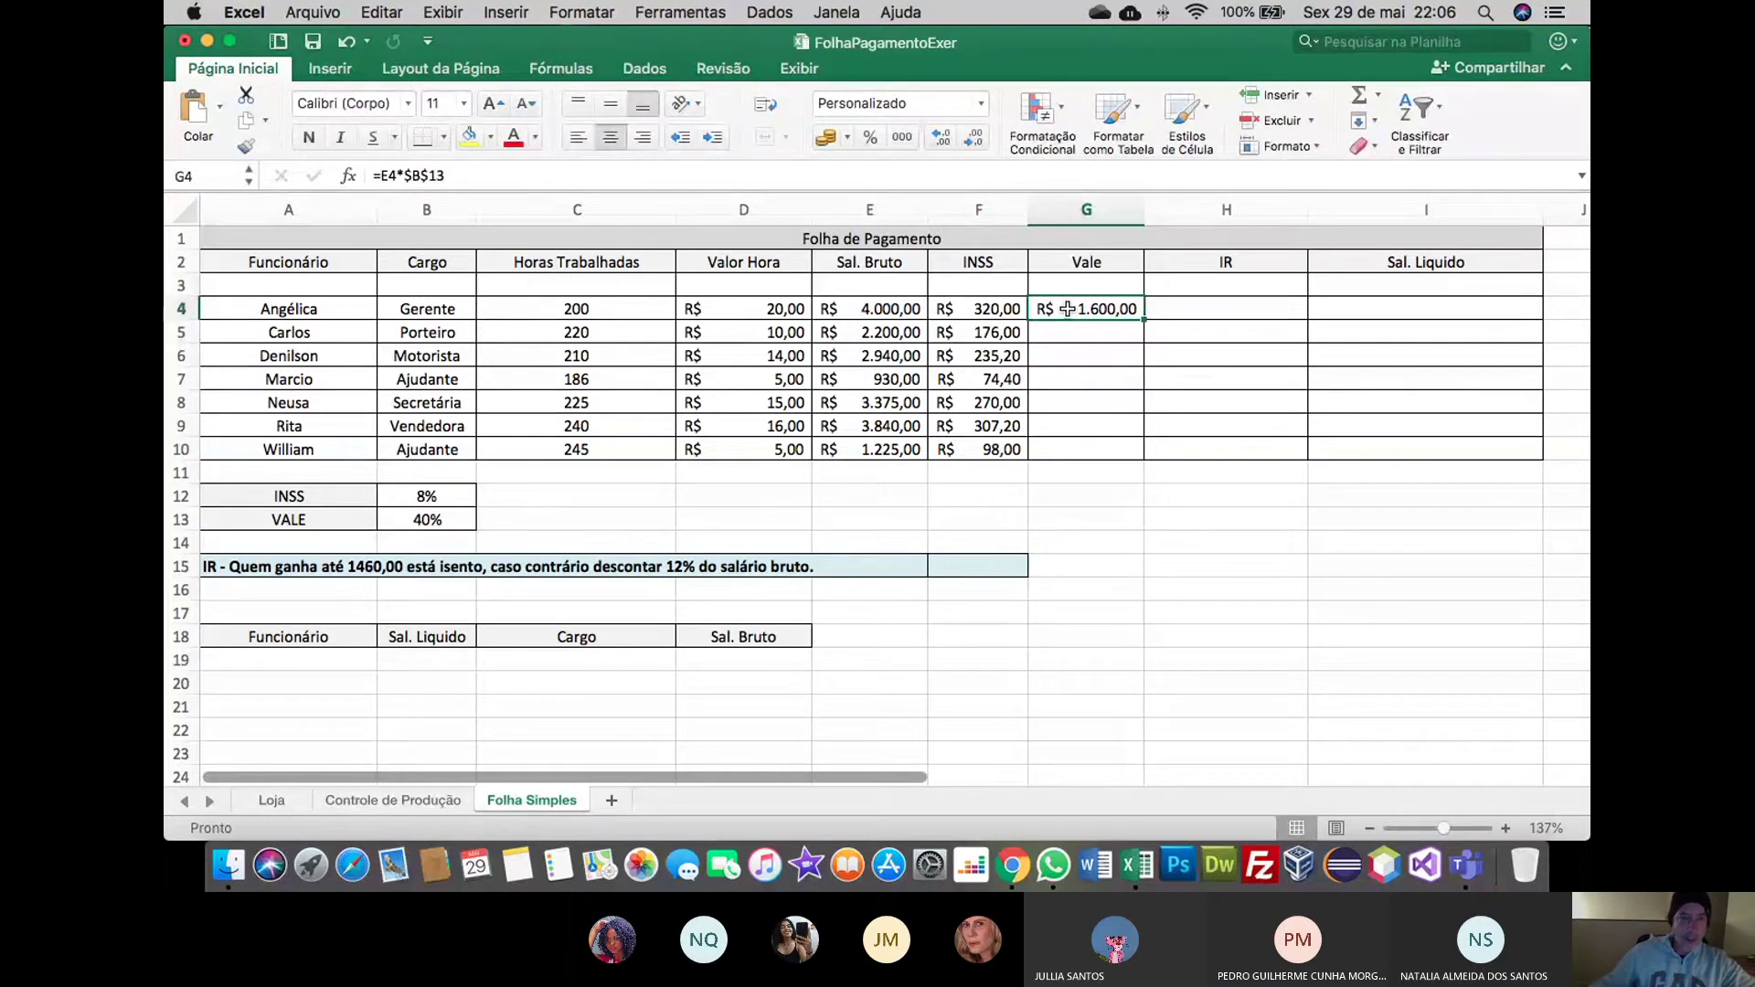
pyautogui.doubleClick(1067, 308)
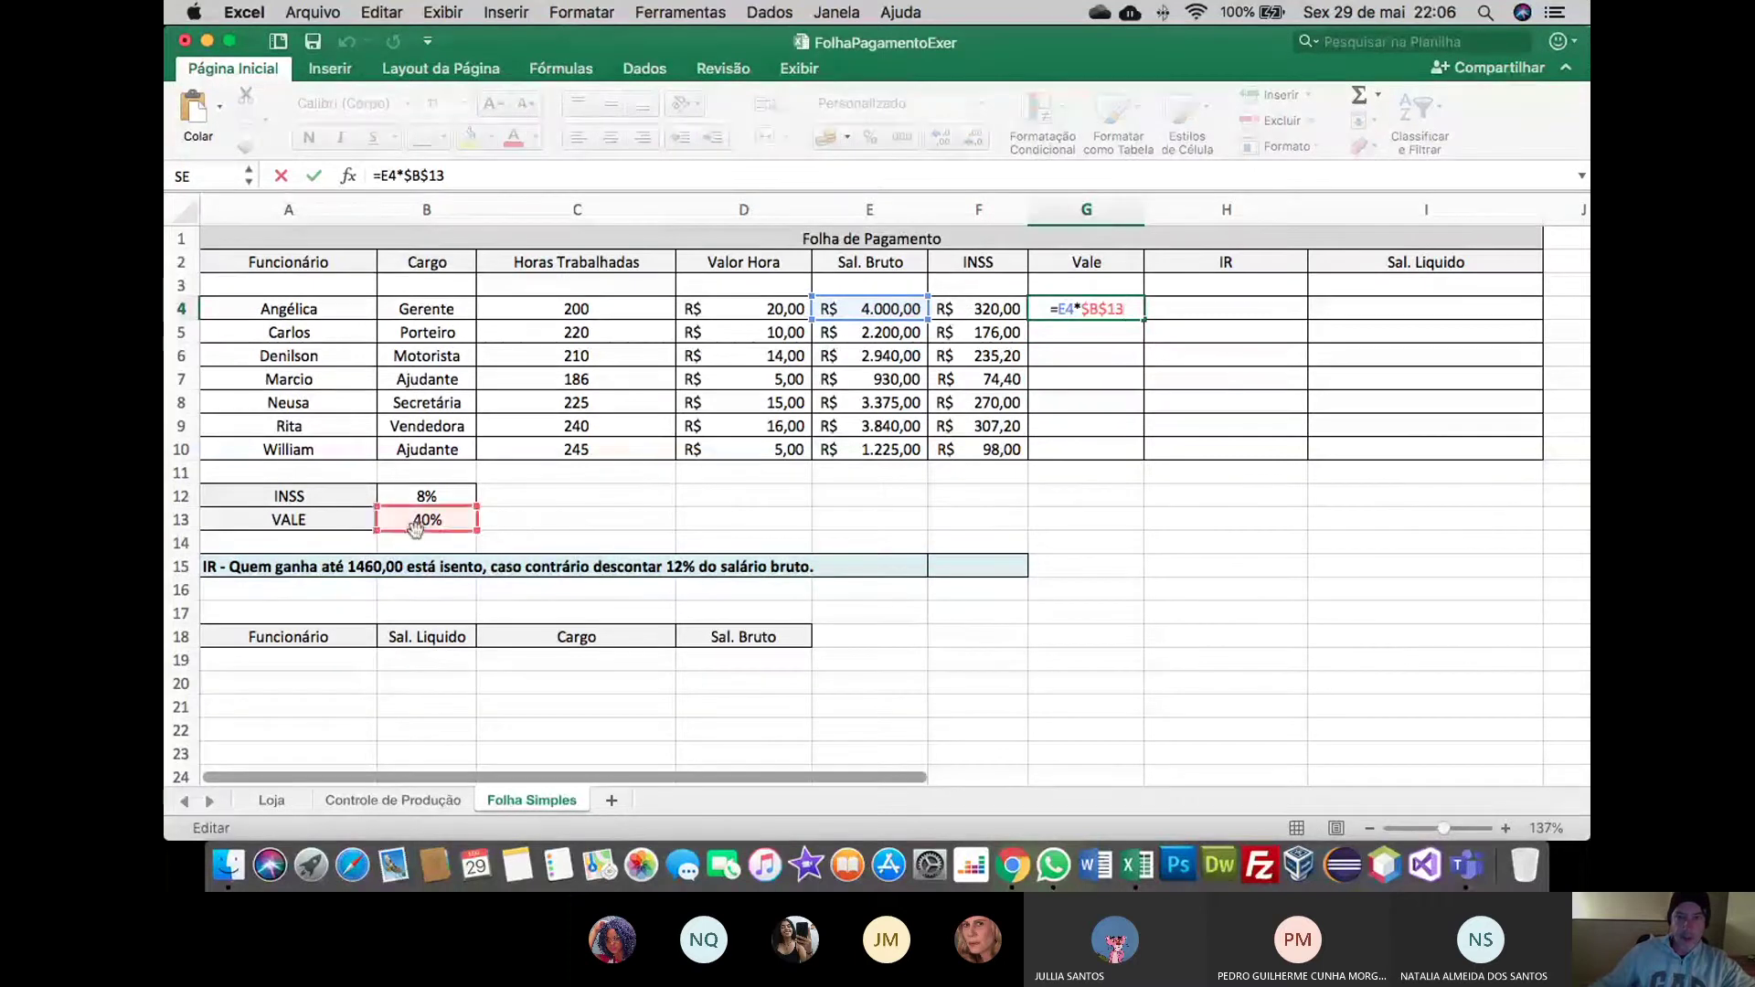
pyautogui.press('Return')
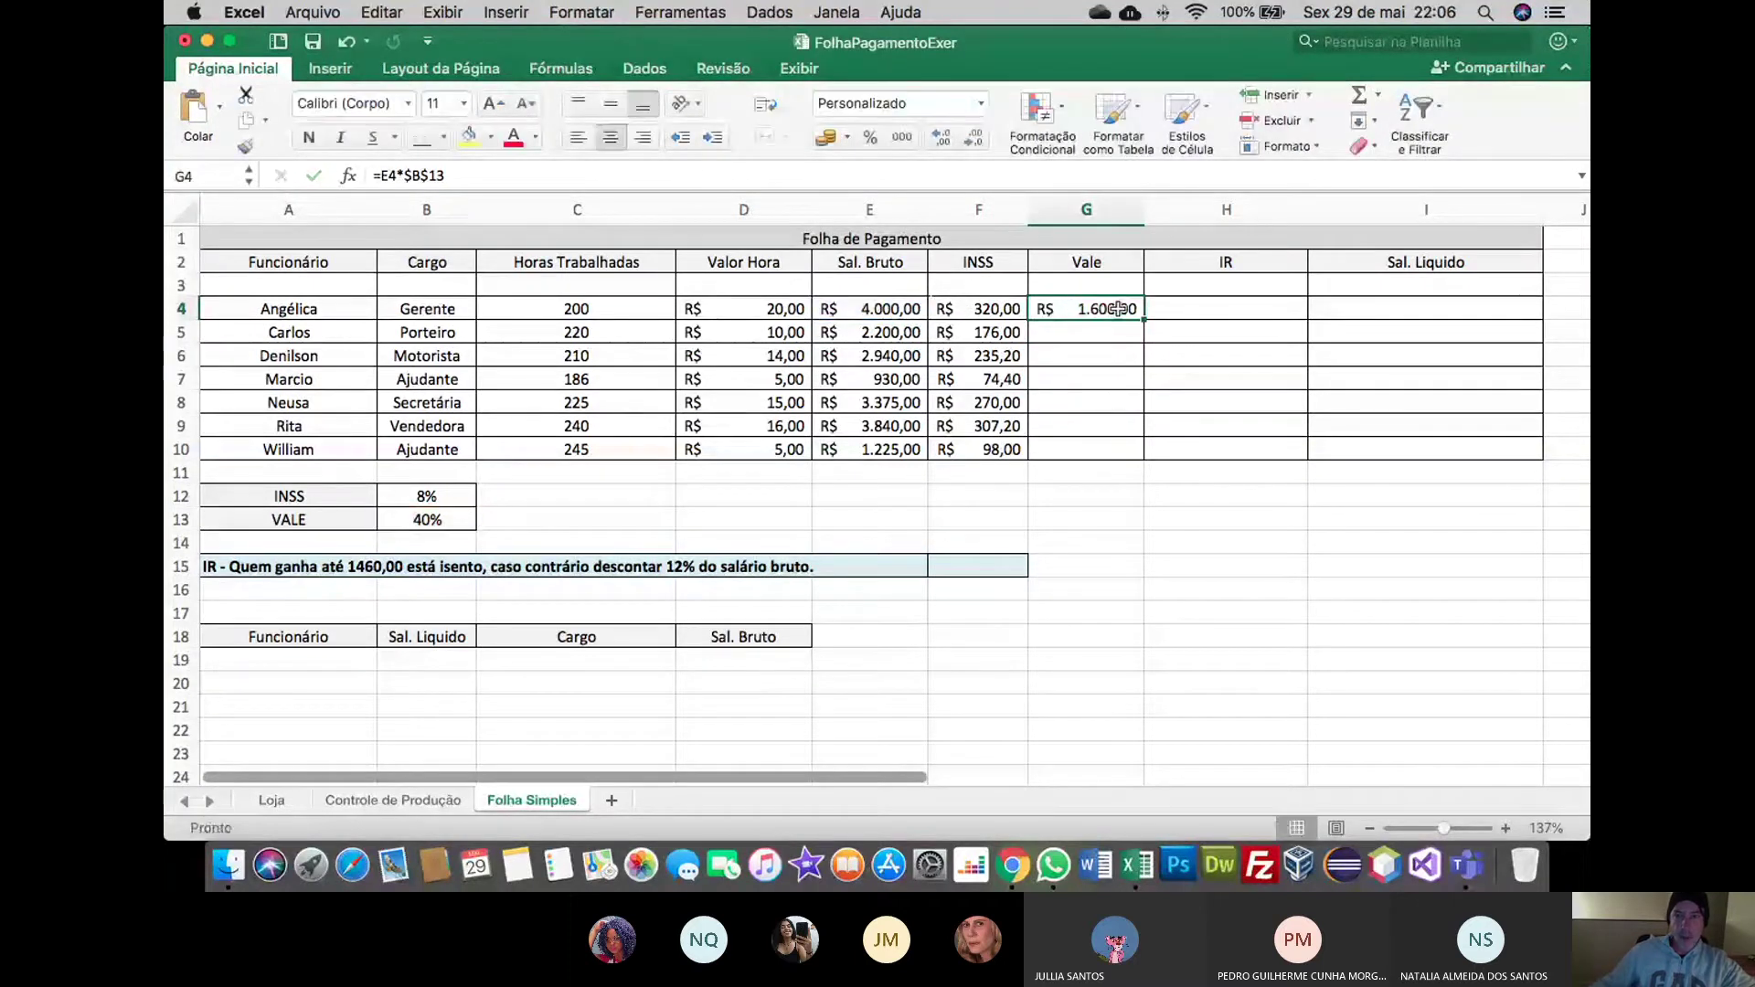
# Fill the Vale formula down to G10 and inspect the copied formulas in G5:G10
pyautogui.moveTo(1143, 319); pyautogui.dragTo(1139, 449)
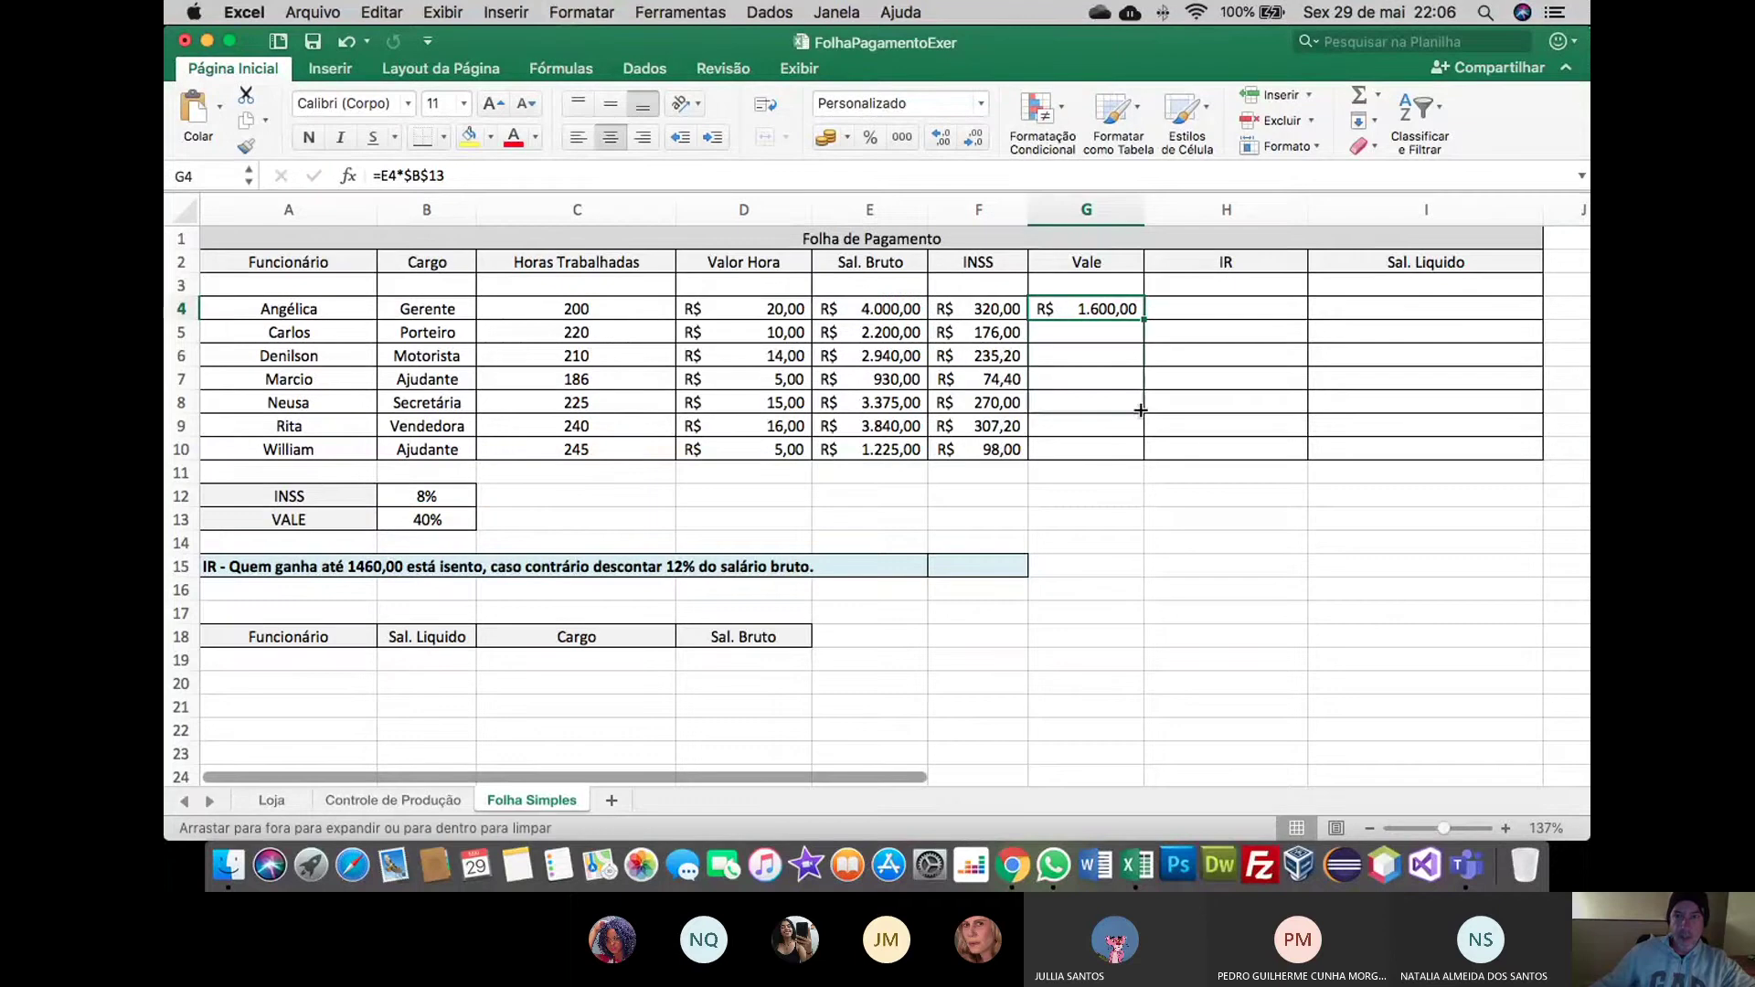
pyautogui.click(1106, 333)
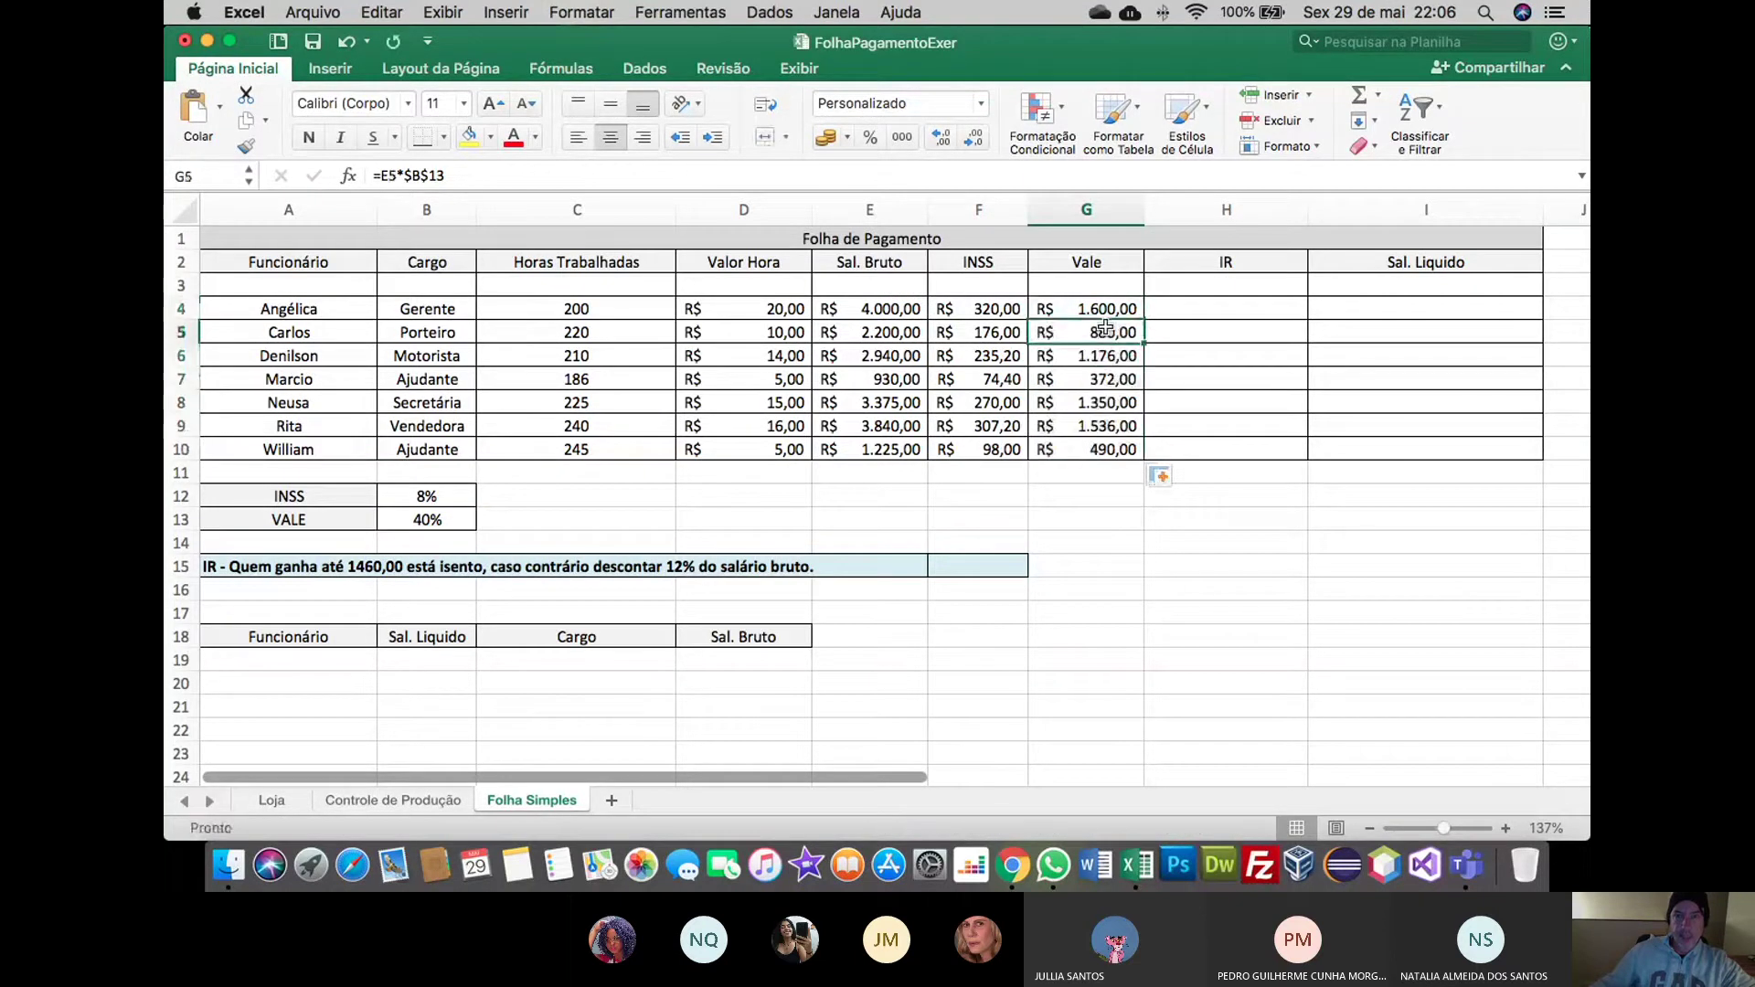
pyautogui.click(1108, 359)
pyautogui.click(1112, 396)
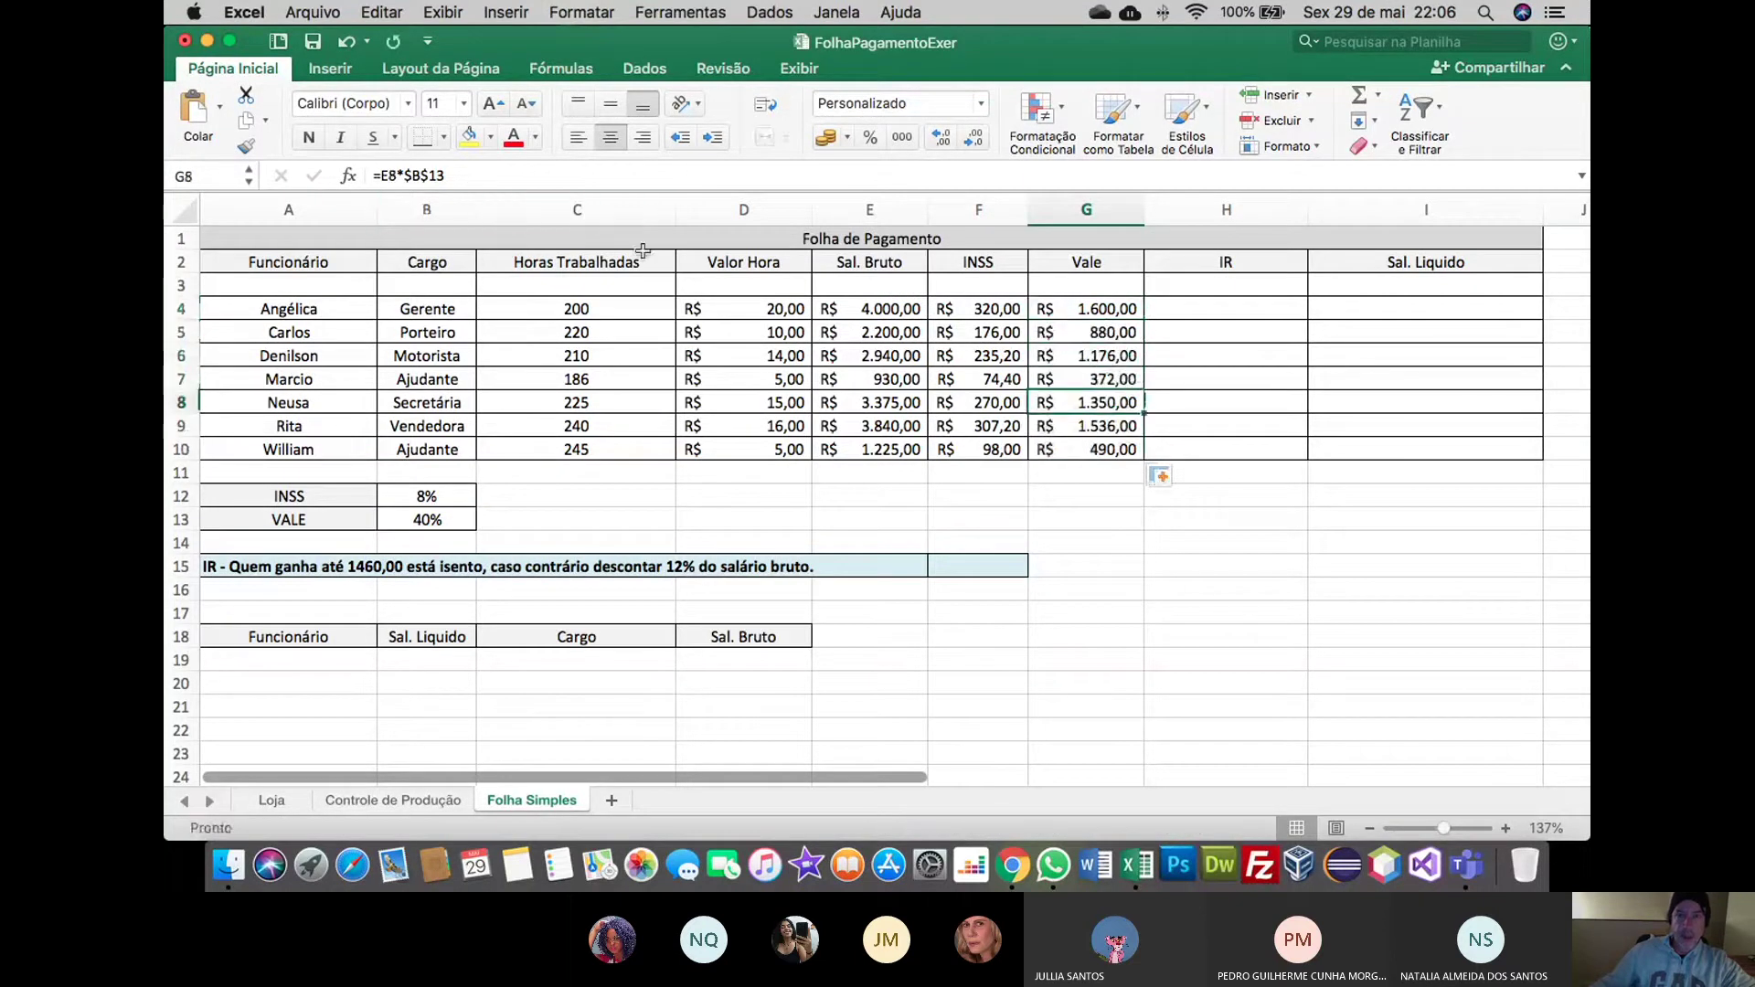
pyautogui.click(1038, 422)
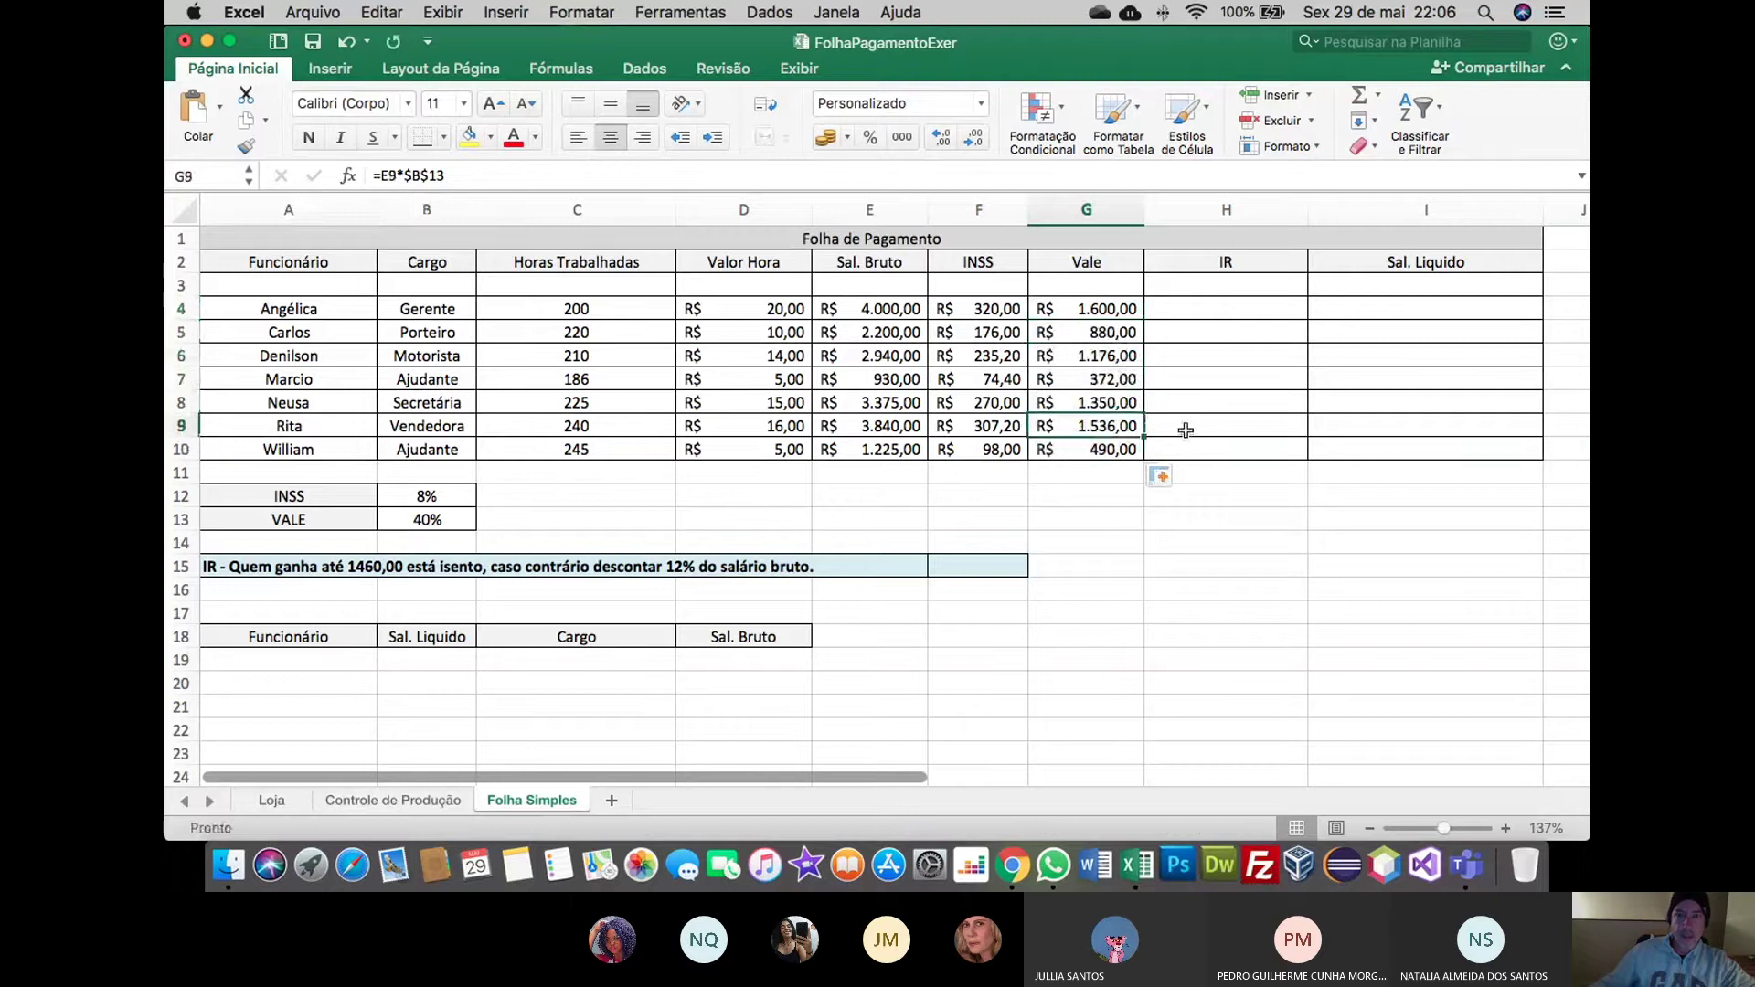
pyautogui.click(1121, 447)
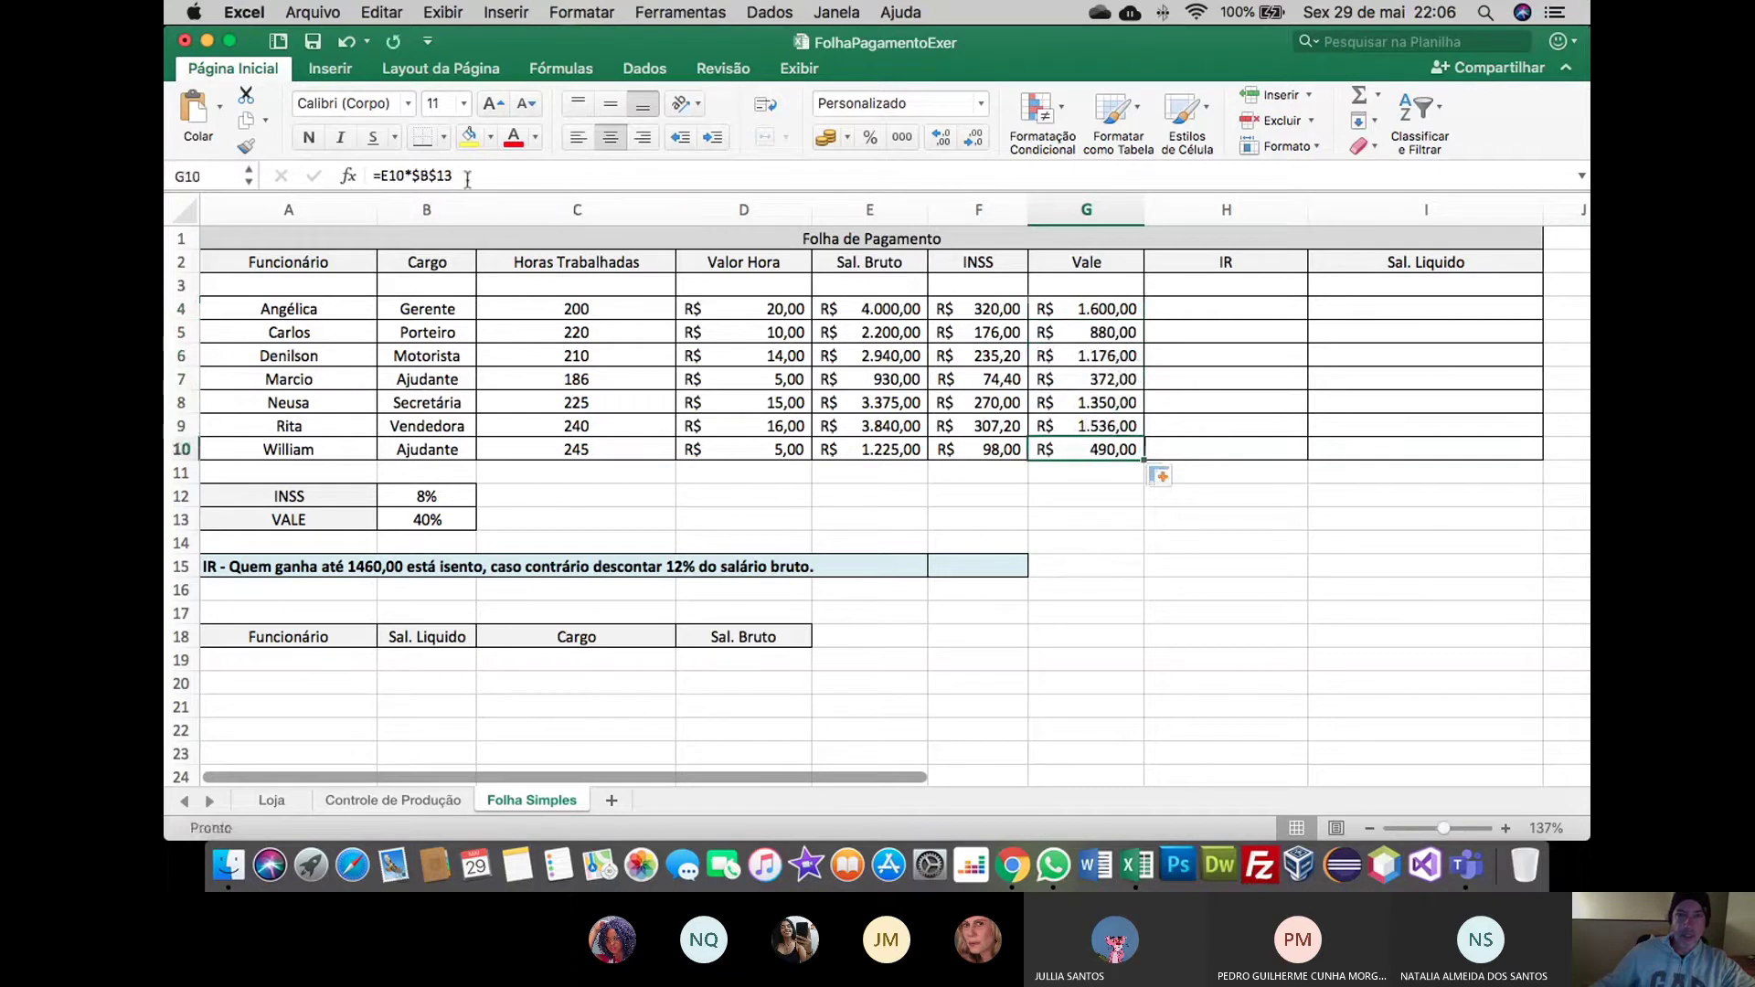
pyautogui.click(1108, 379)
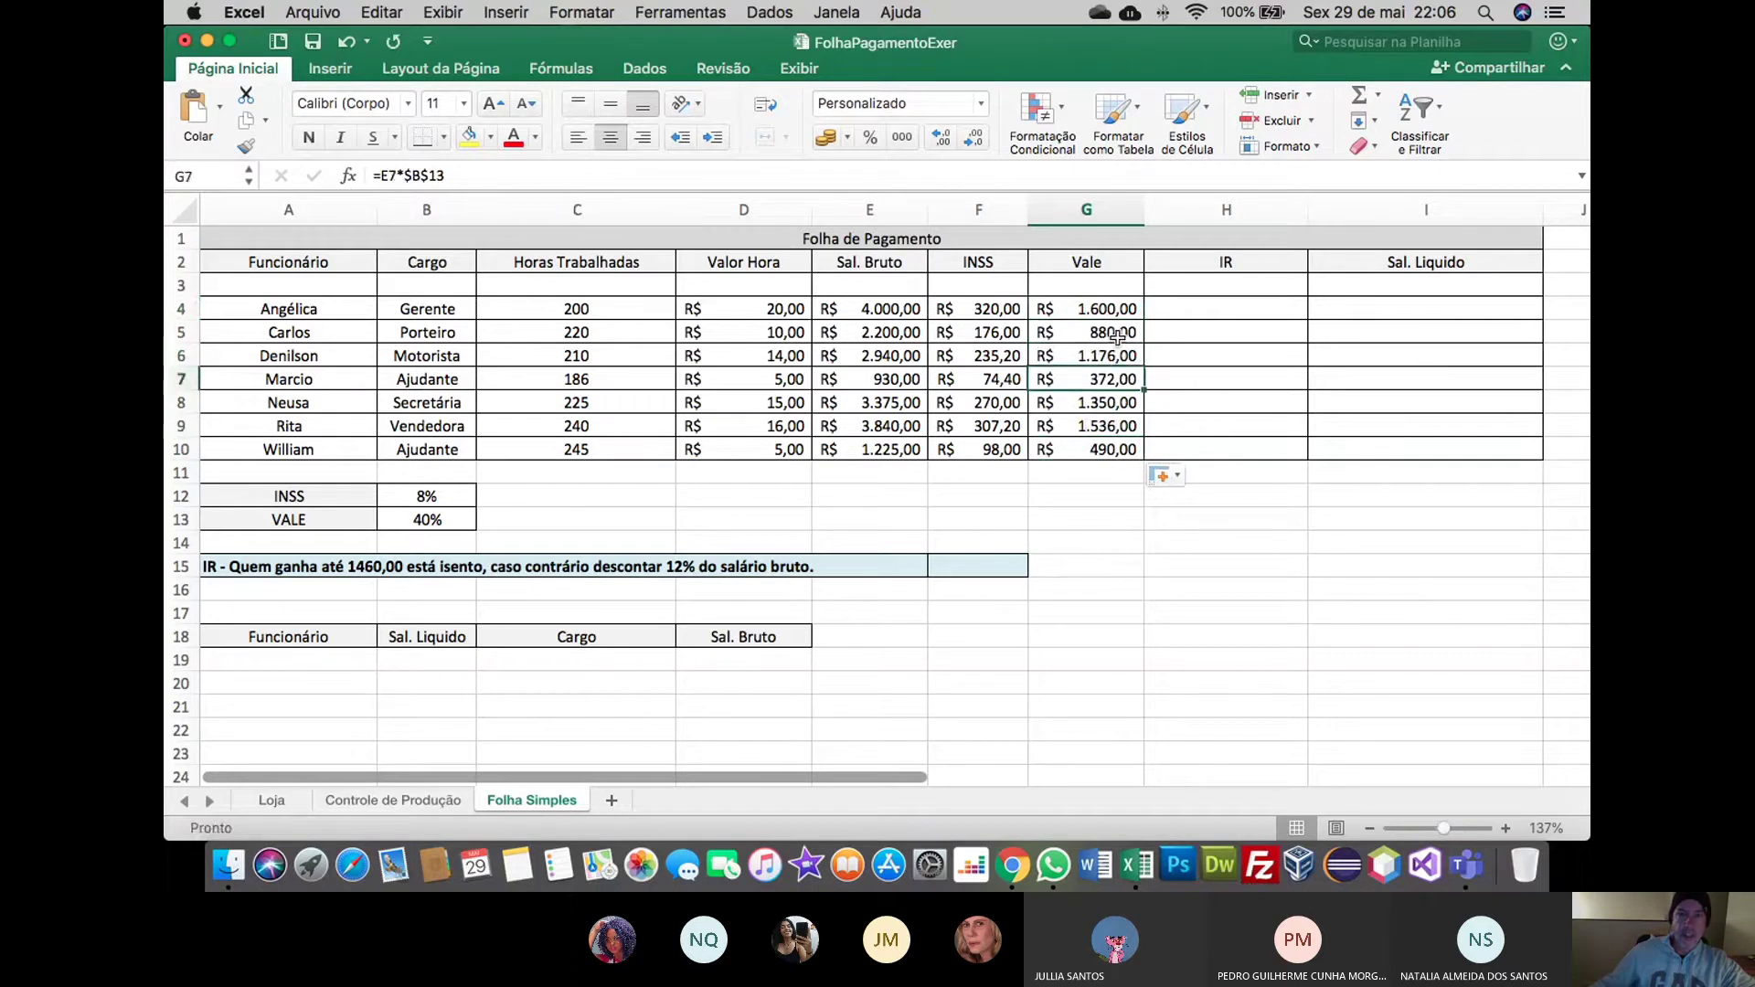
pyautogui.click(1115, 335)
pyautogui.click(448, 519)
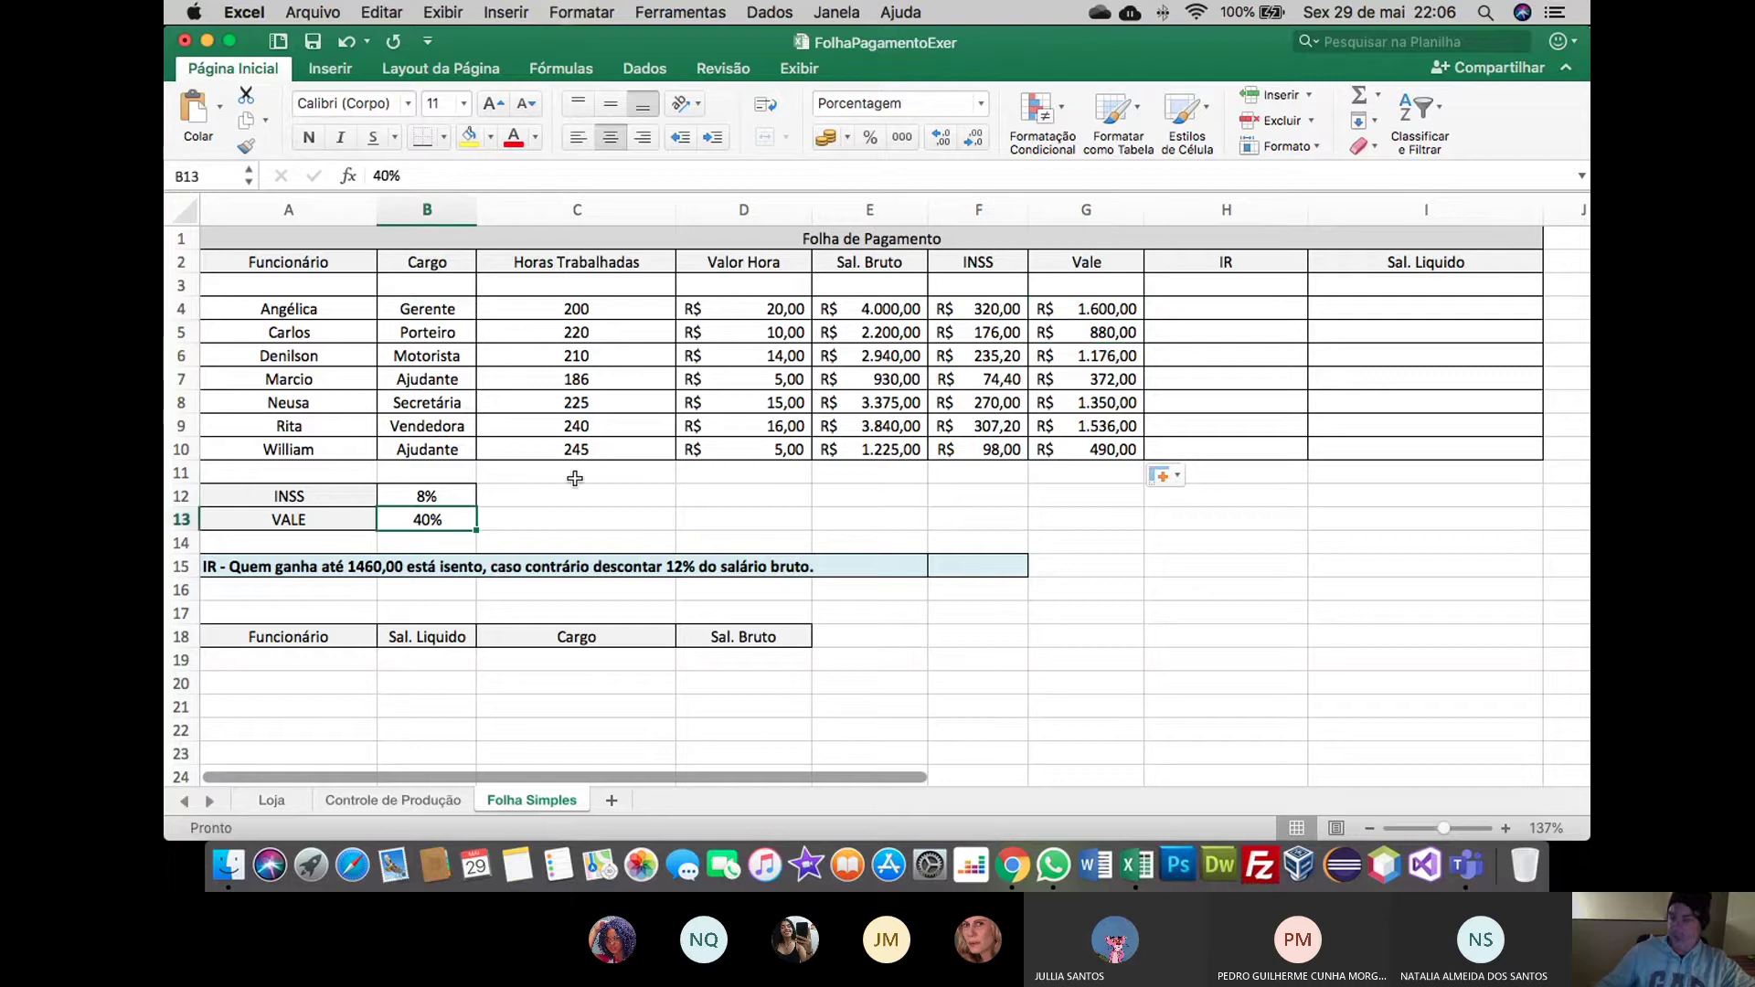
pyautogui.write('50')
pyautogui.press('Return')
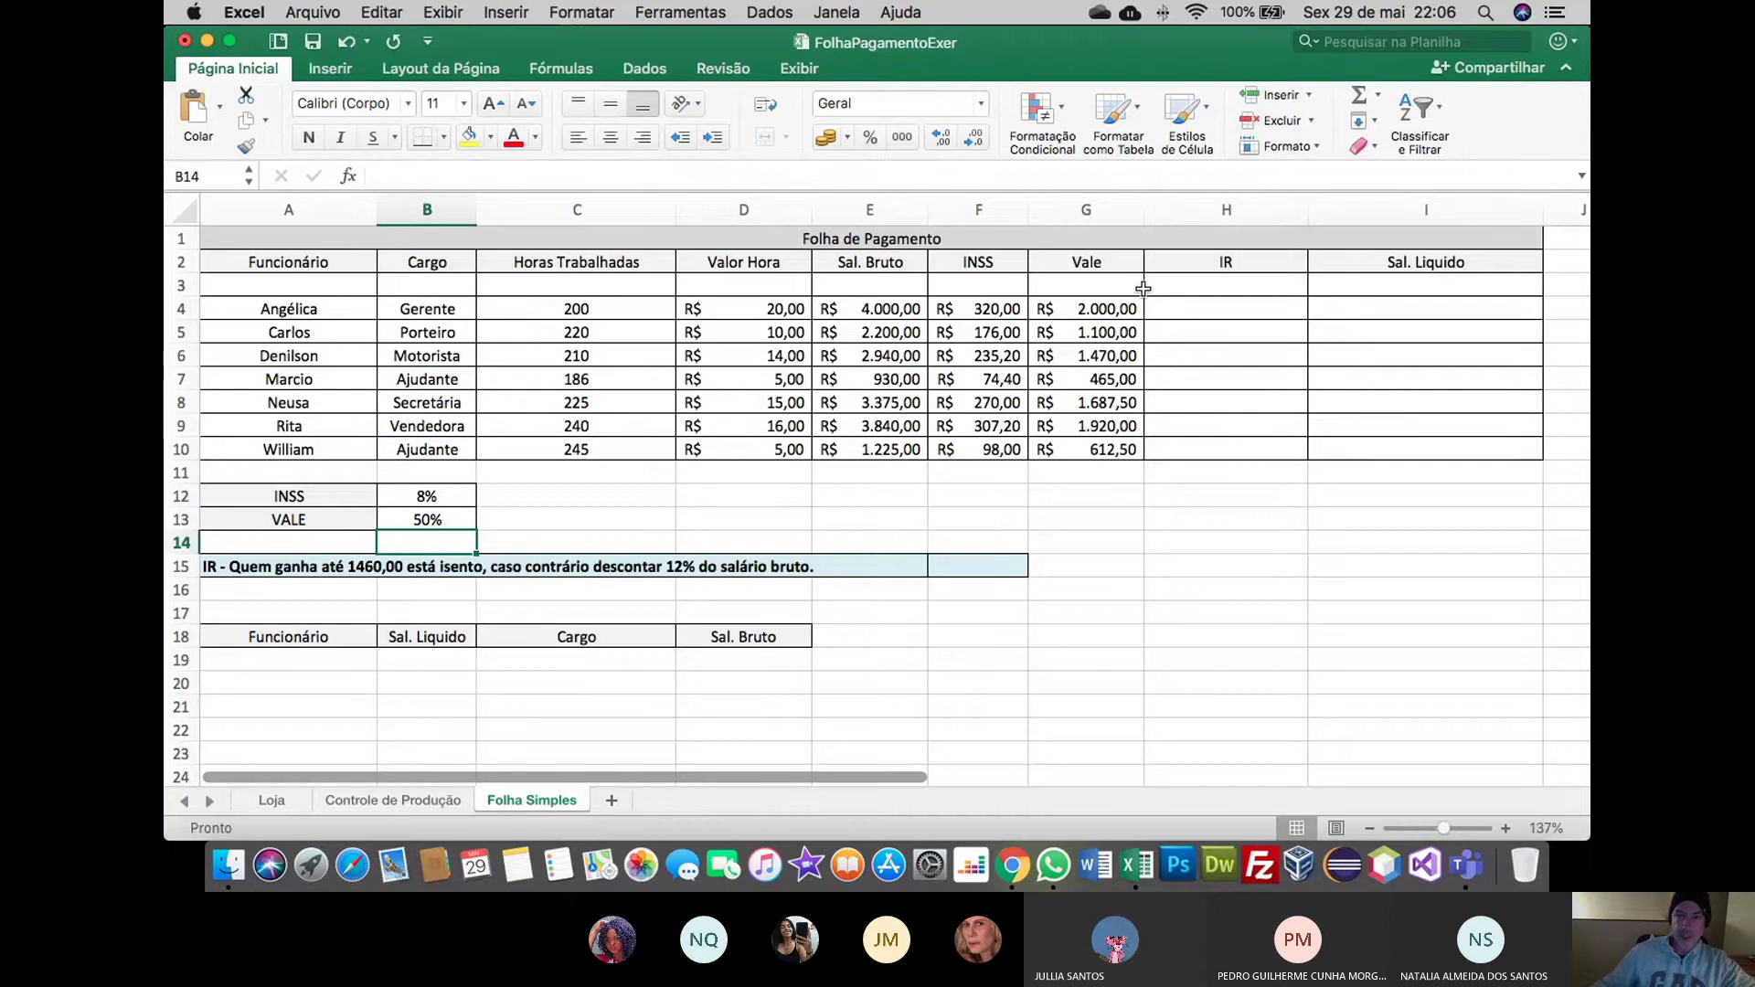
pyautogui.click(458, 523)
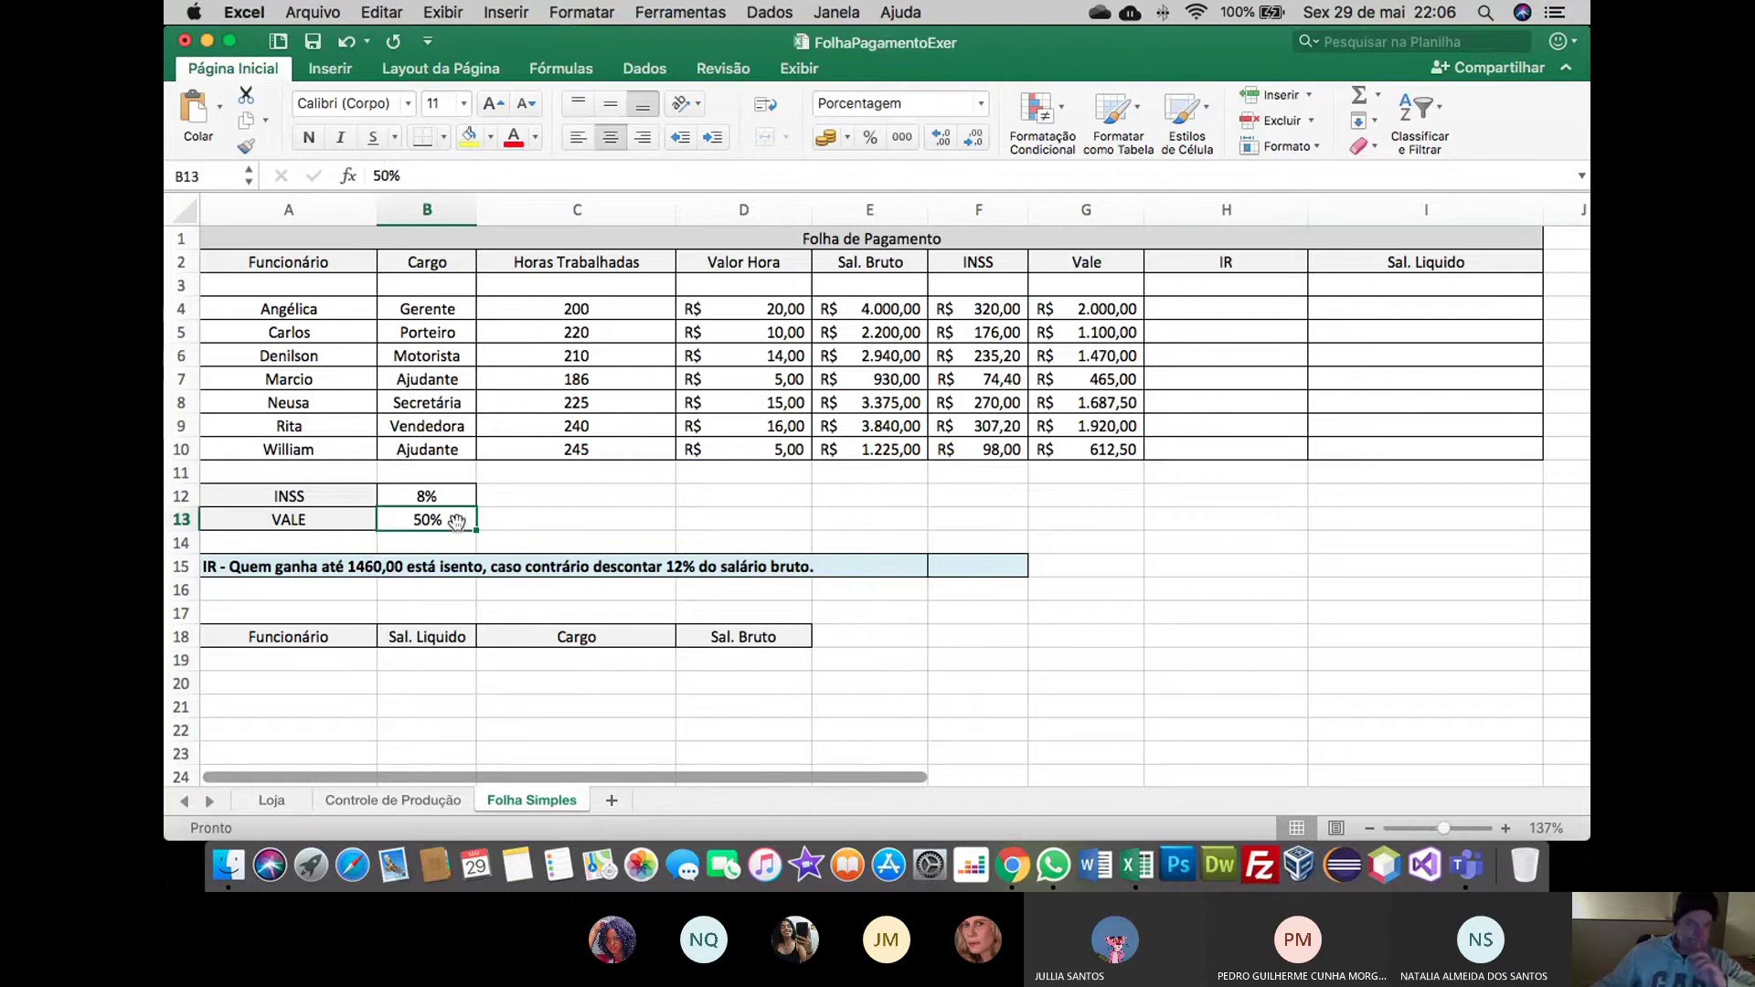
pyautogui.write('40')
pyautogui.press('Return')
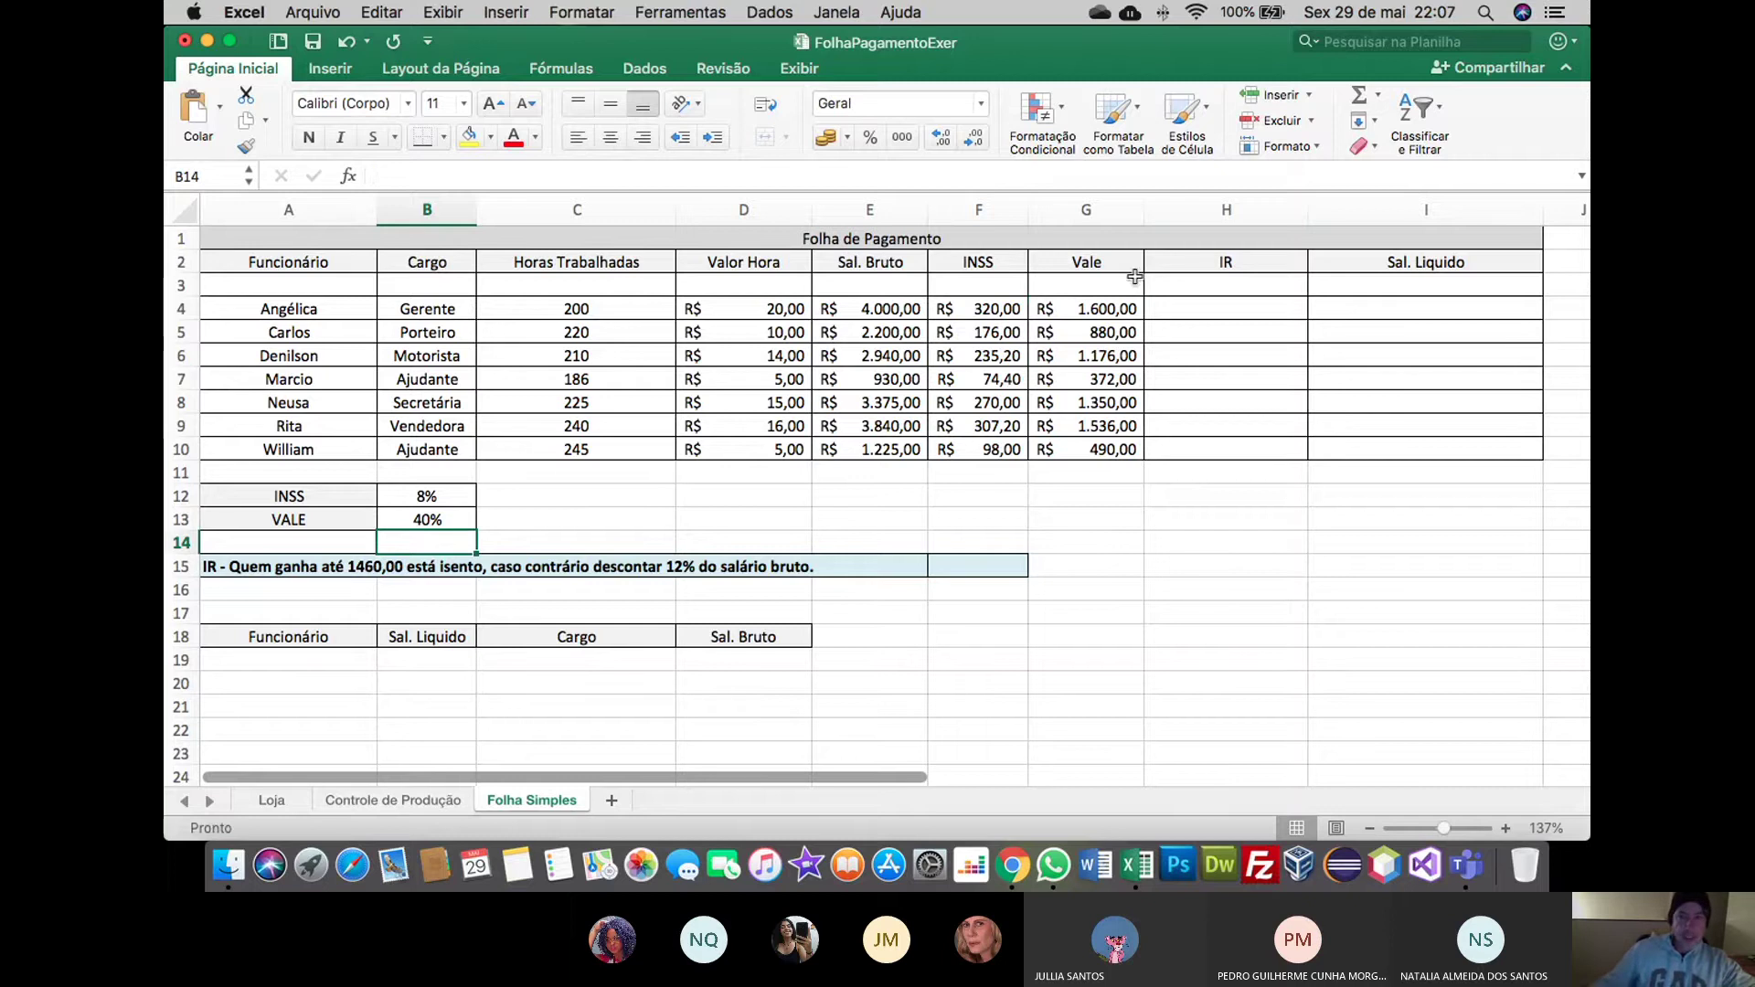
pyautogui.click(1070, 307)
pyautogui.click(994, 308)
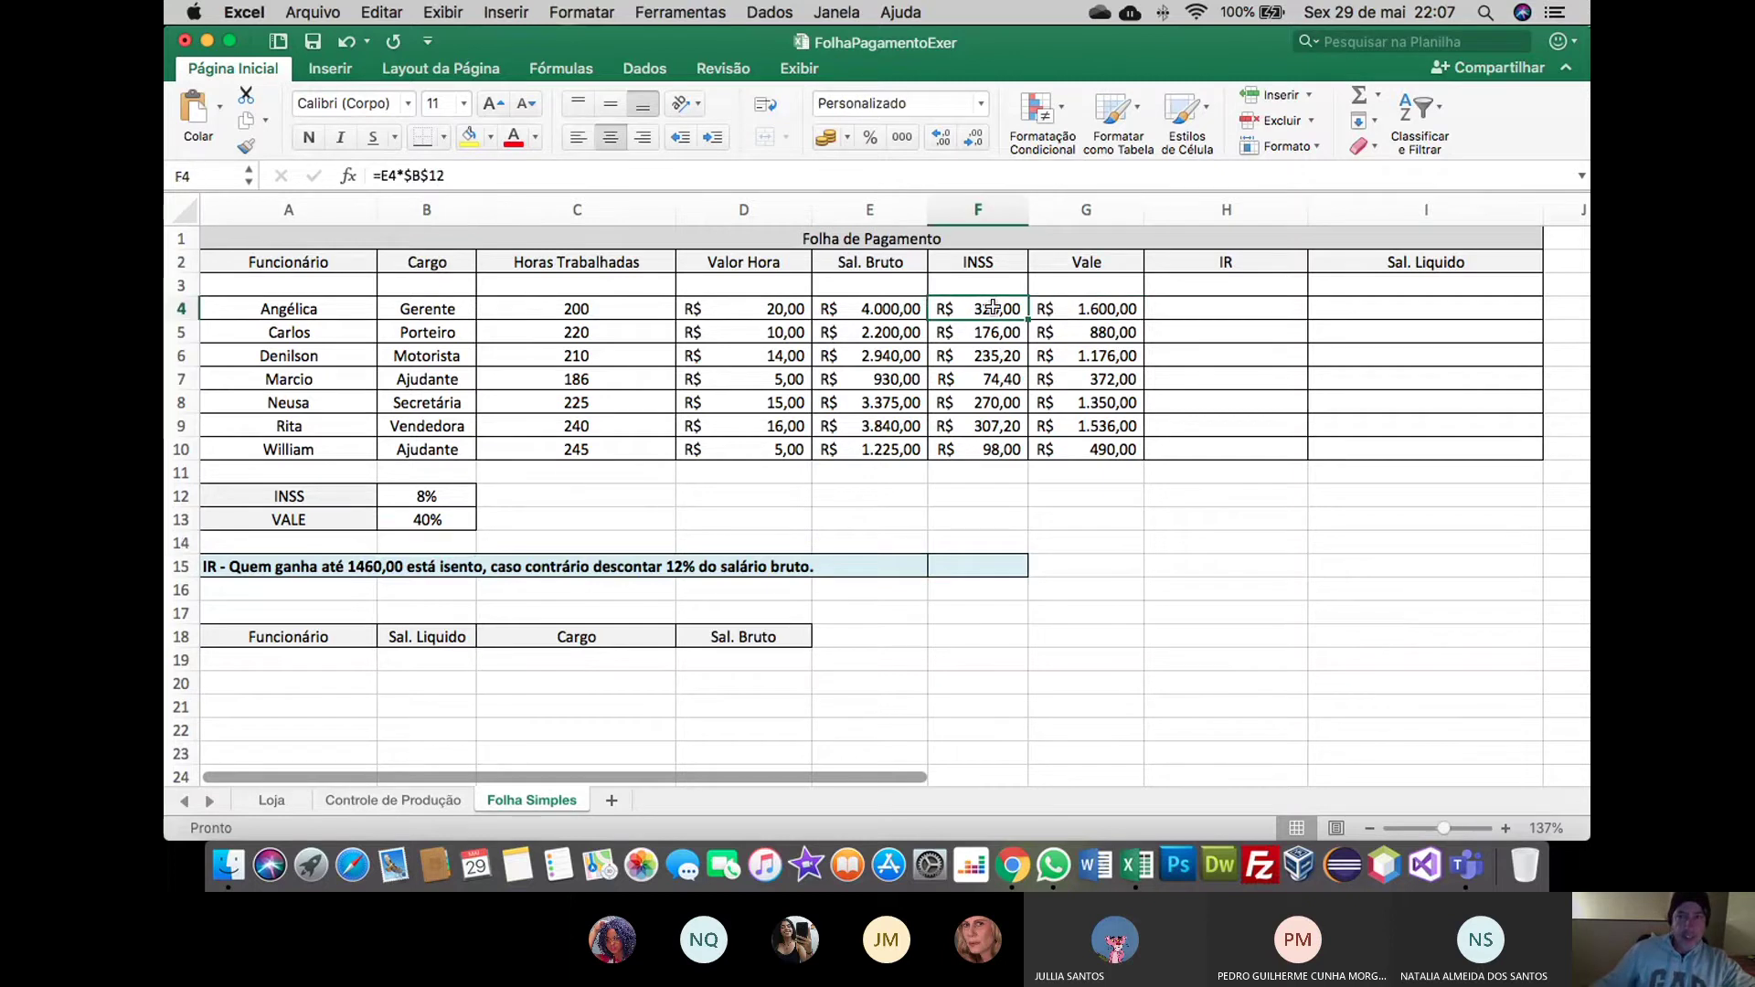
pyautogui.click(1077, 311)
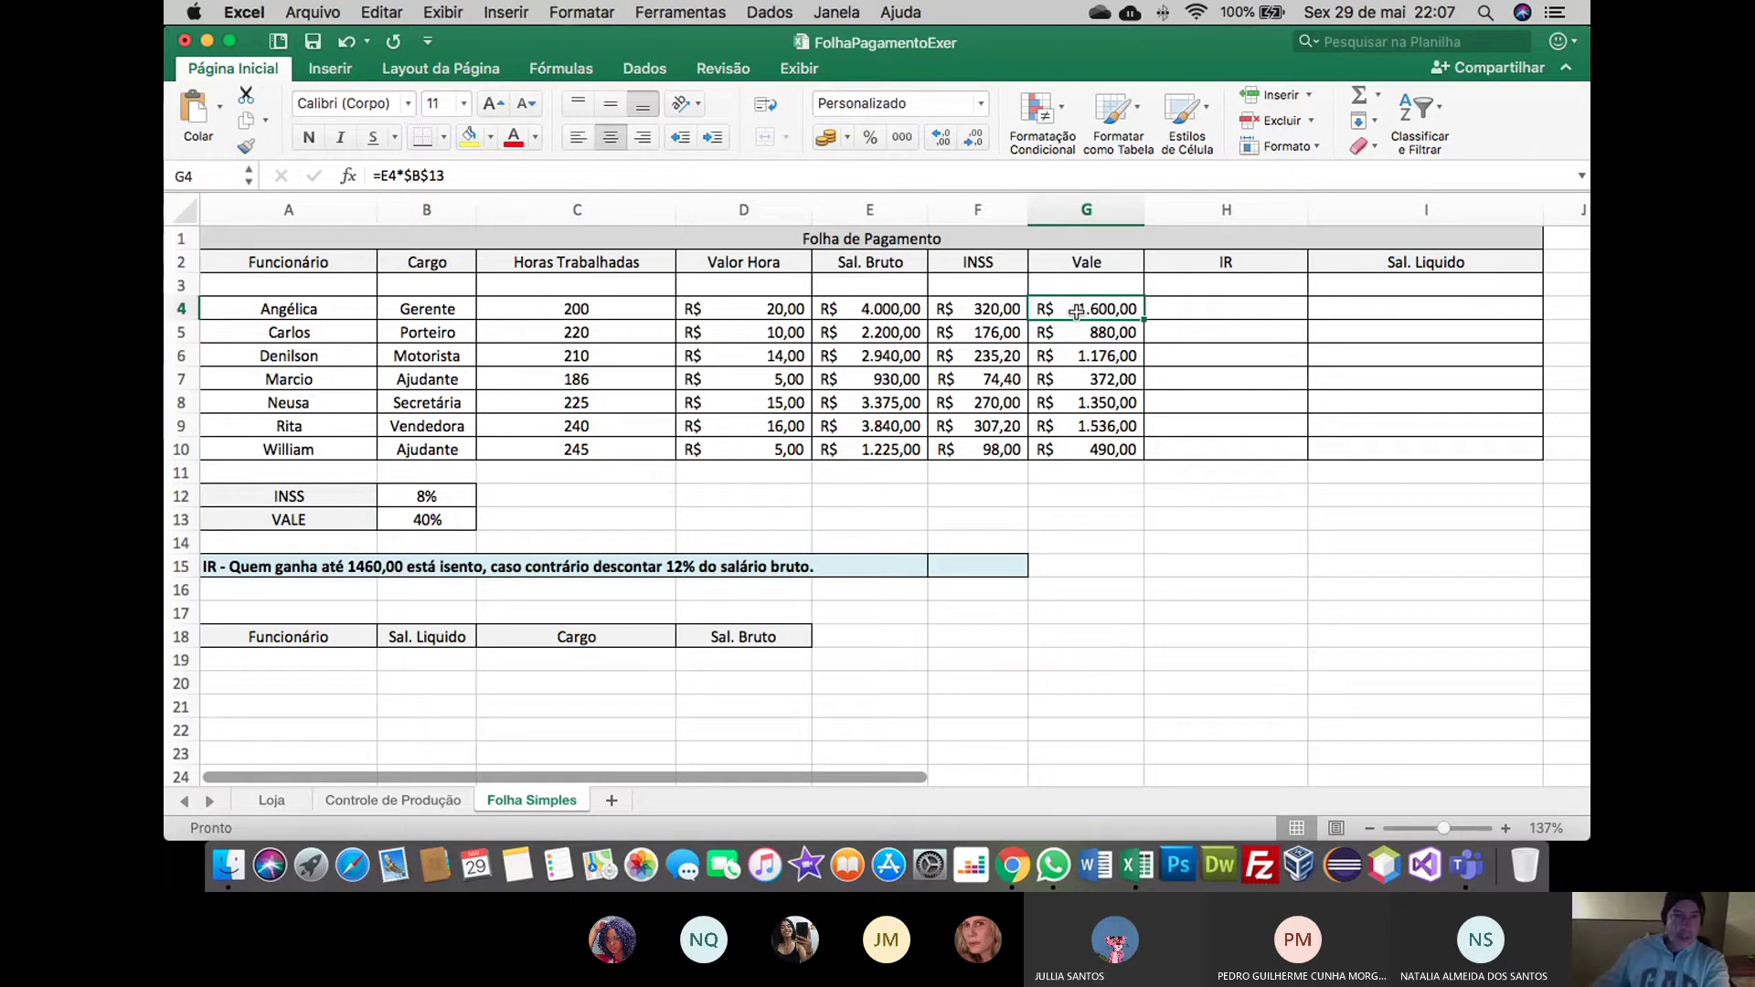
pyautogui.click(232, 569)
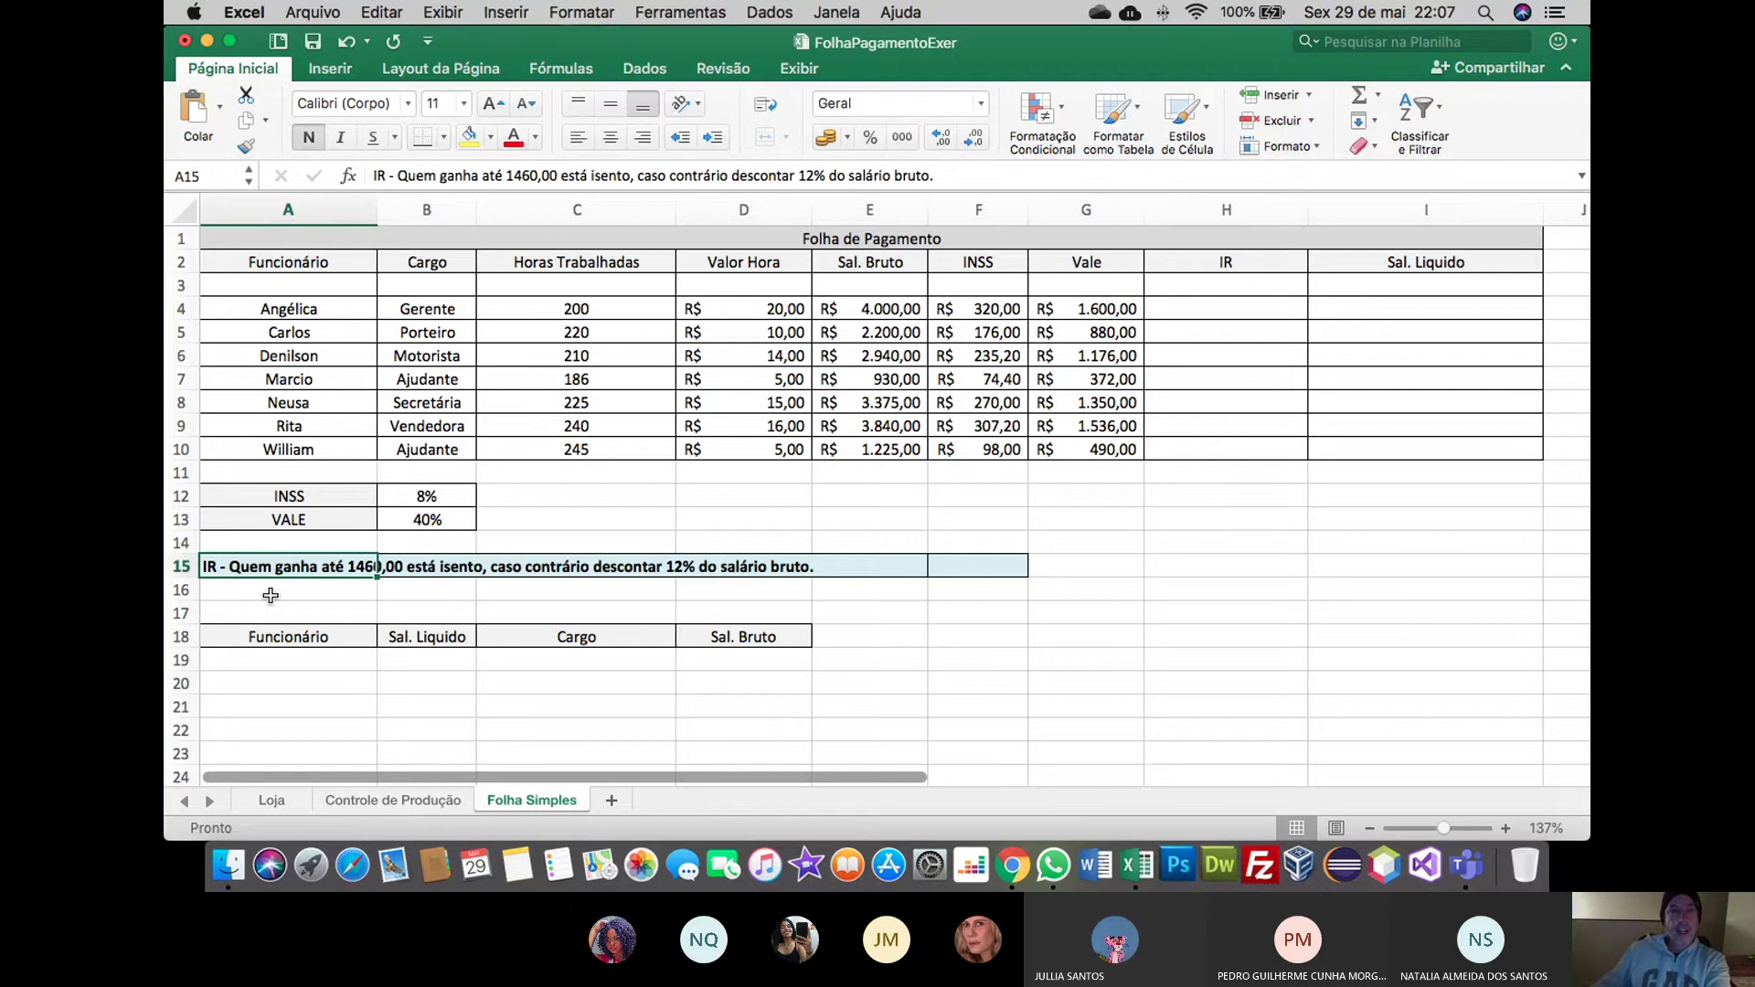
pyautogui.click(270, 596)
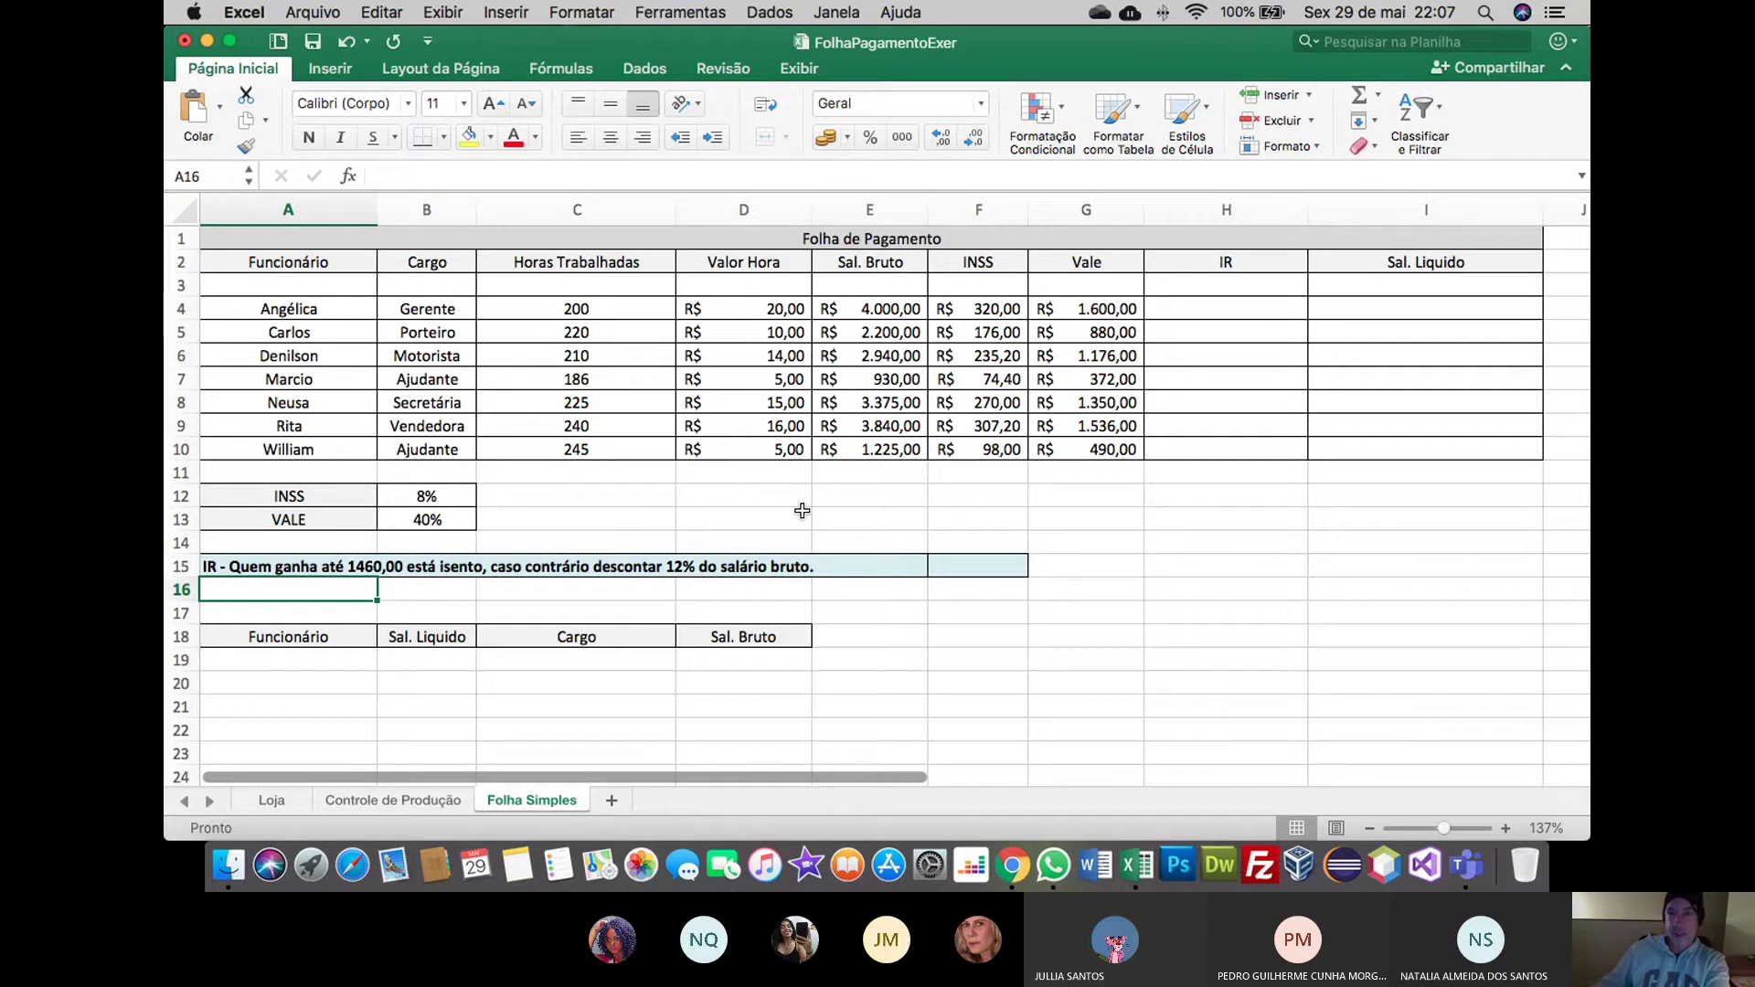
# Recheck the Sal. Bruto formulas in E4:E7 and rows 7 and 10, then select H4
pyautogui.click(1225, 311)
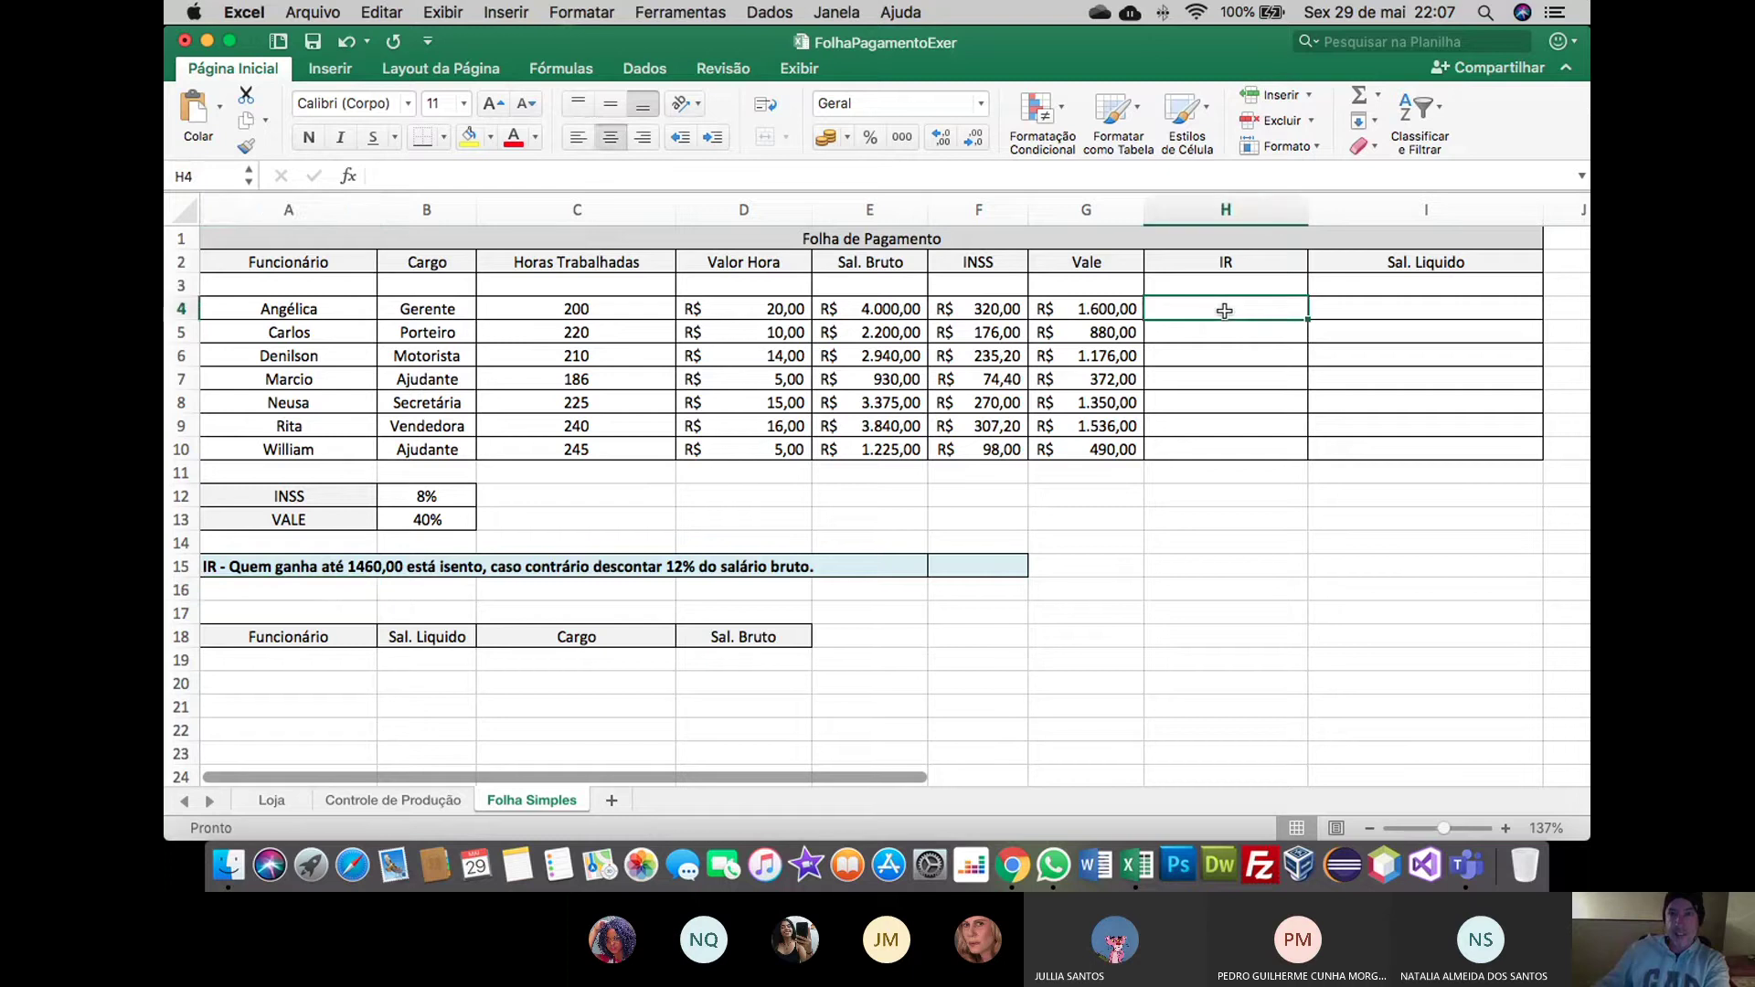
pyautogui.click(905, 305)
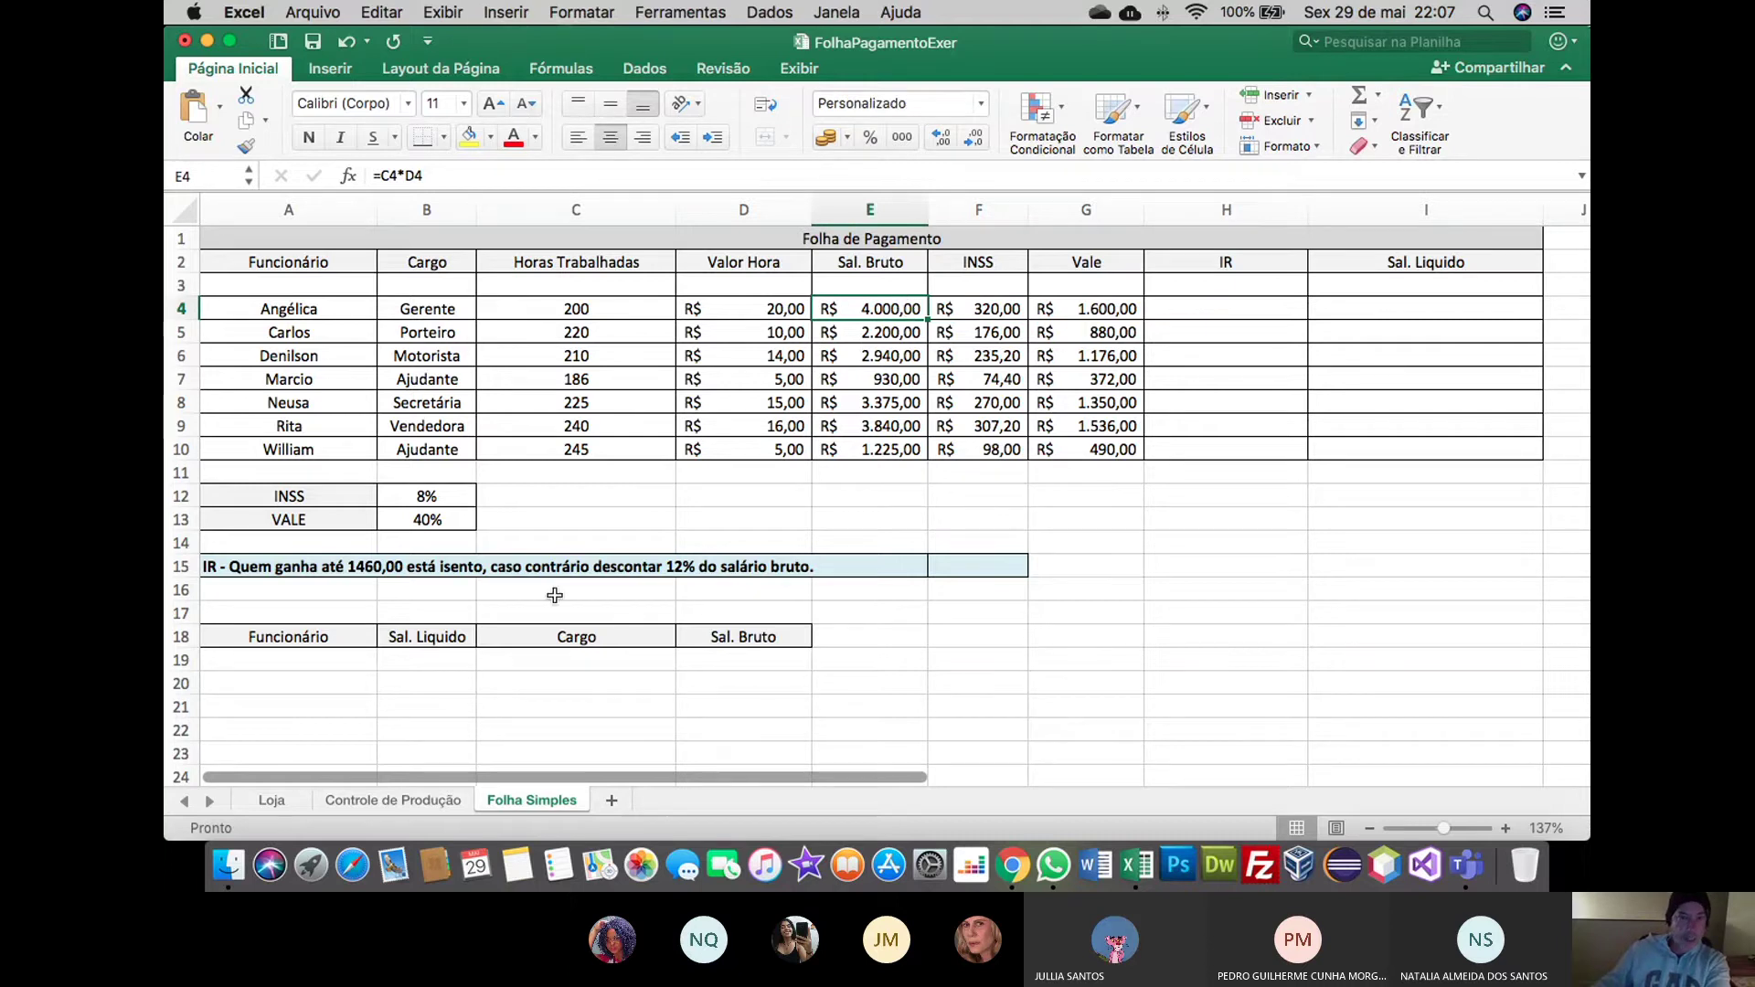
pyautogui.click(877, 333)
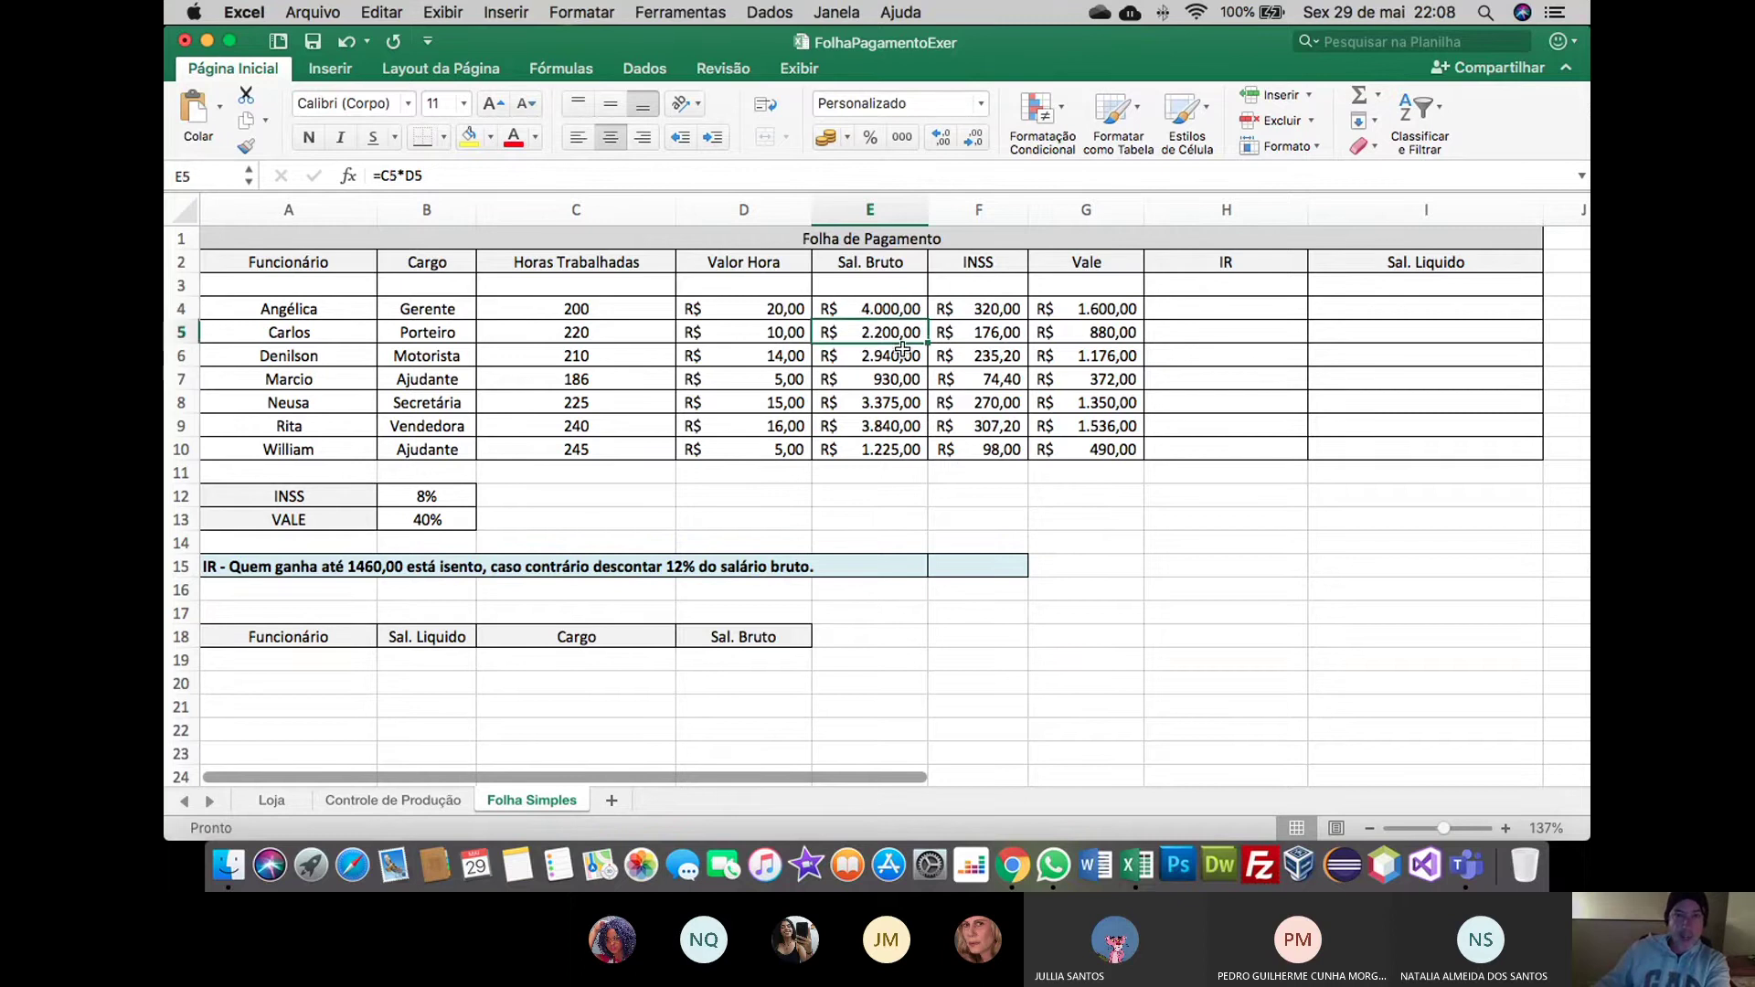
pyautogui.click(903, 355)
pyautogui.click(903, 378)
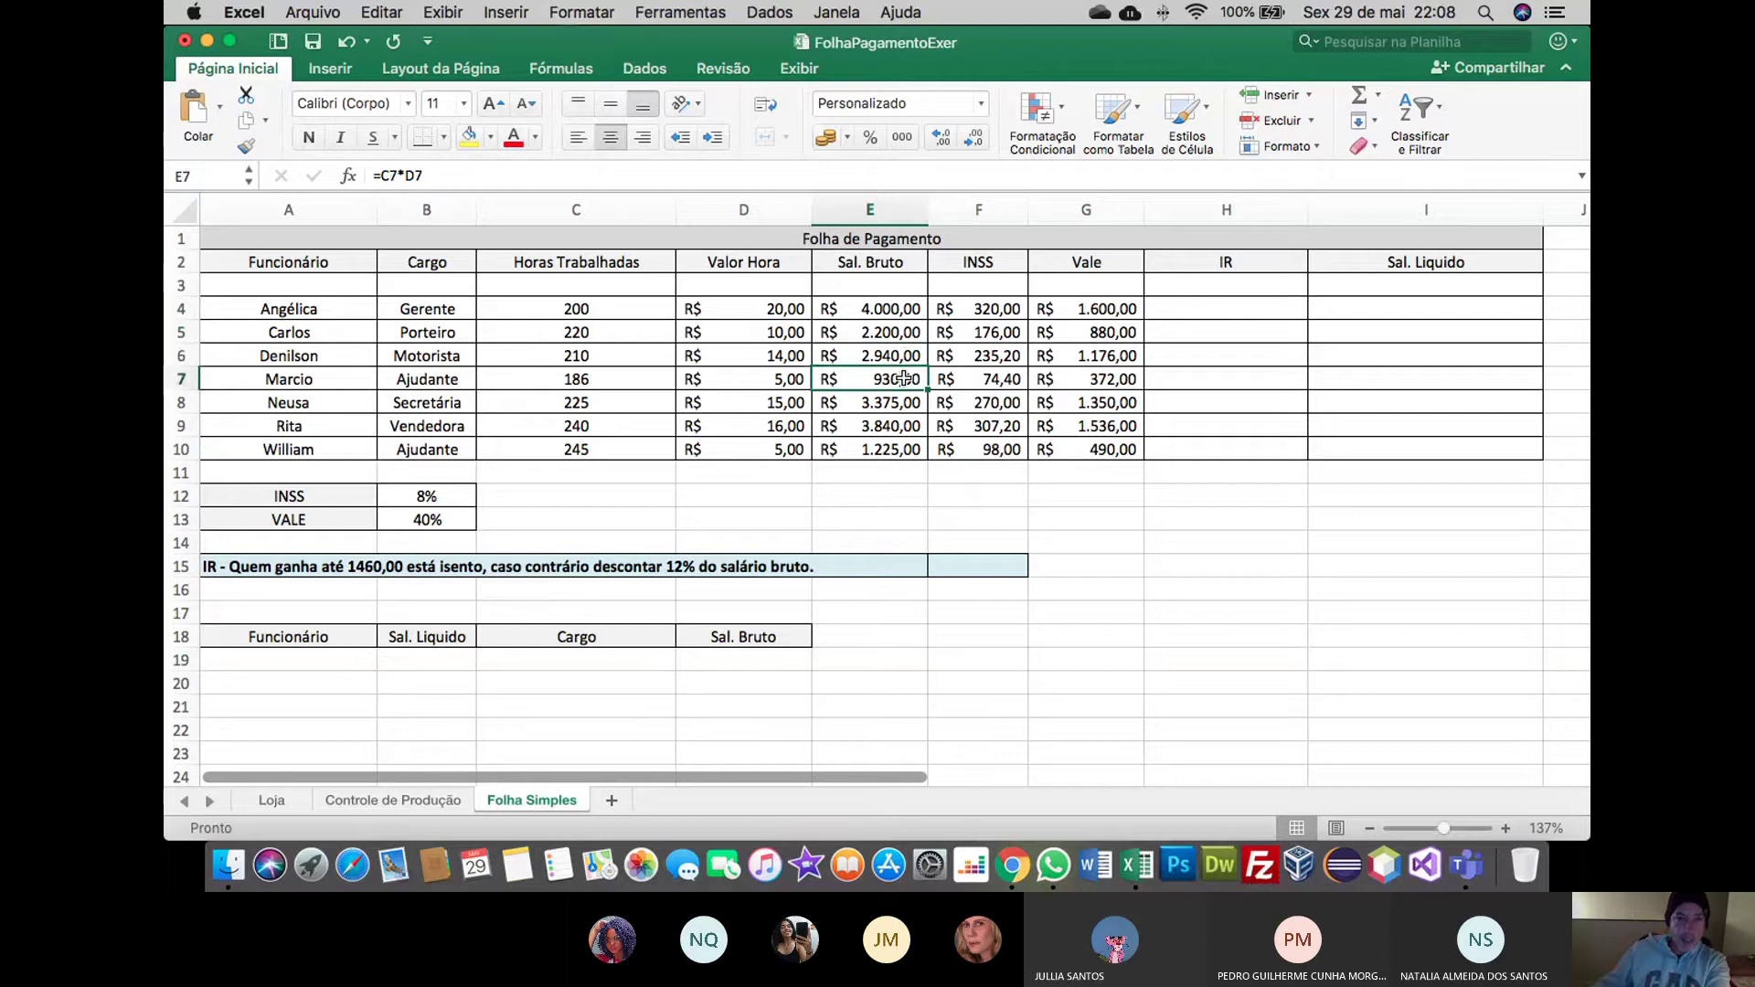
pyautogui.click(181, 379)
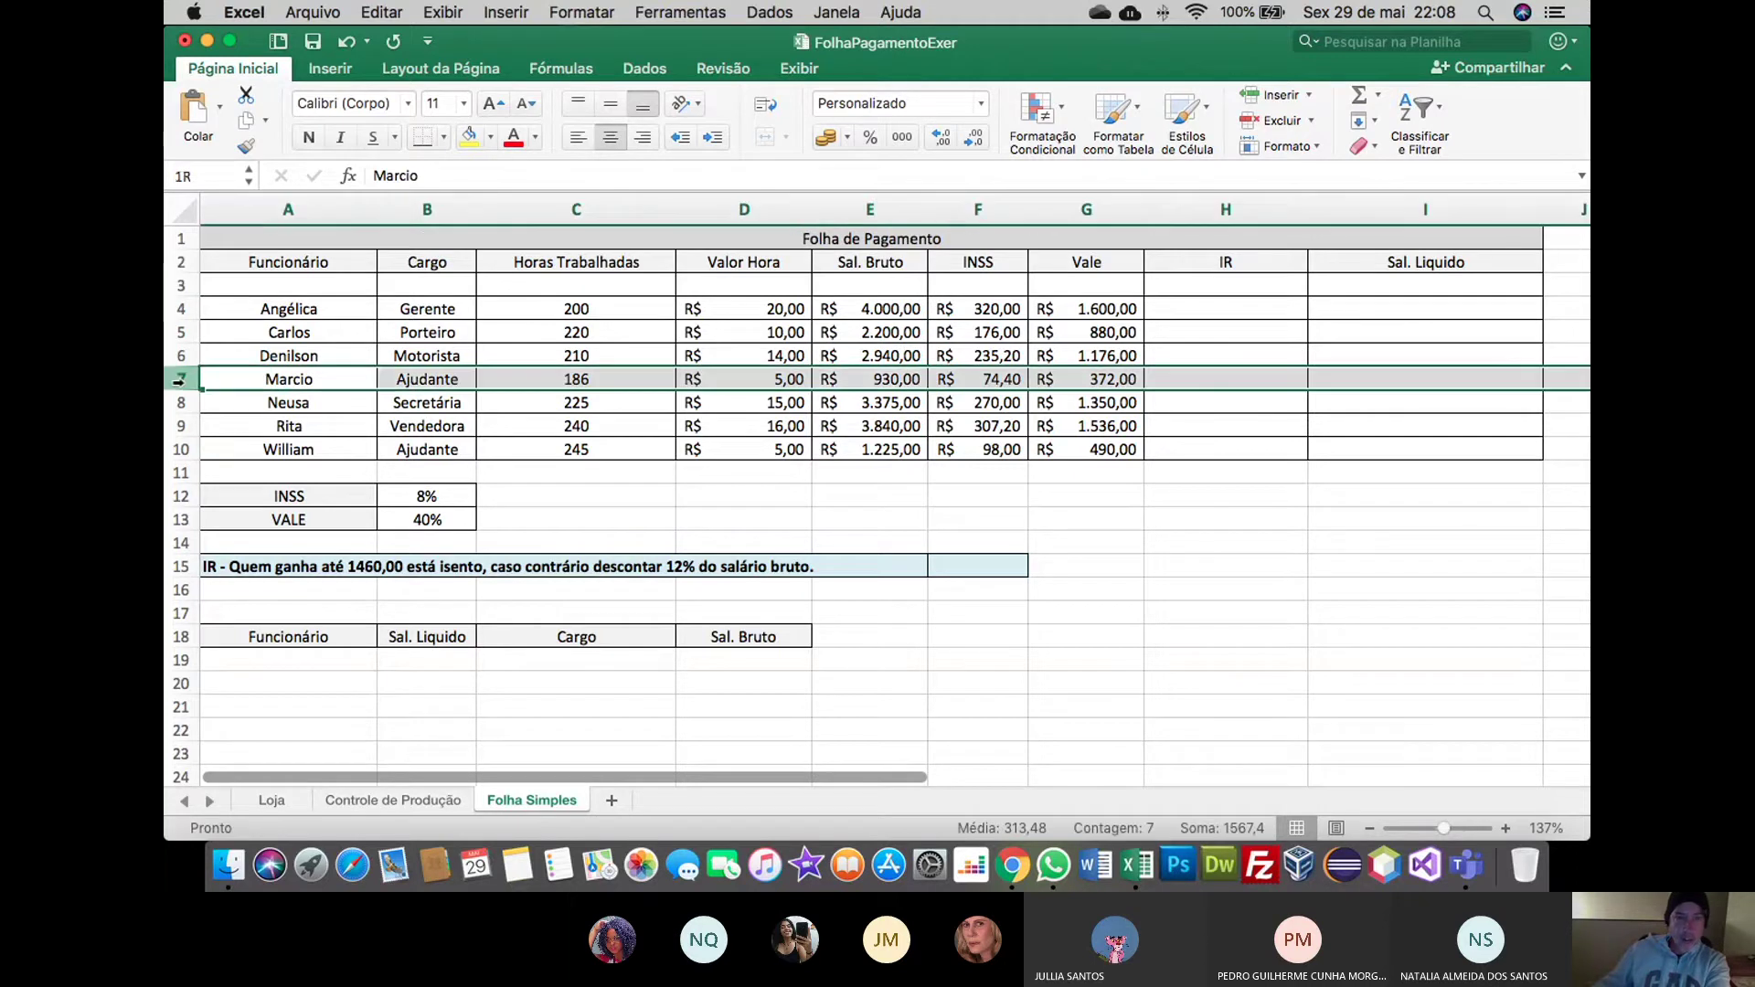
pyautogui.click(183, 448)
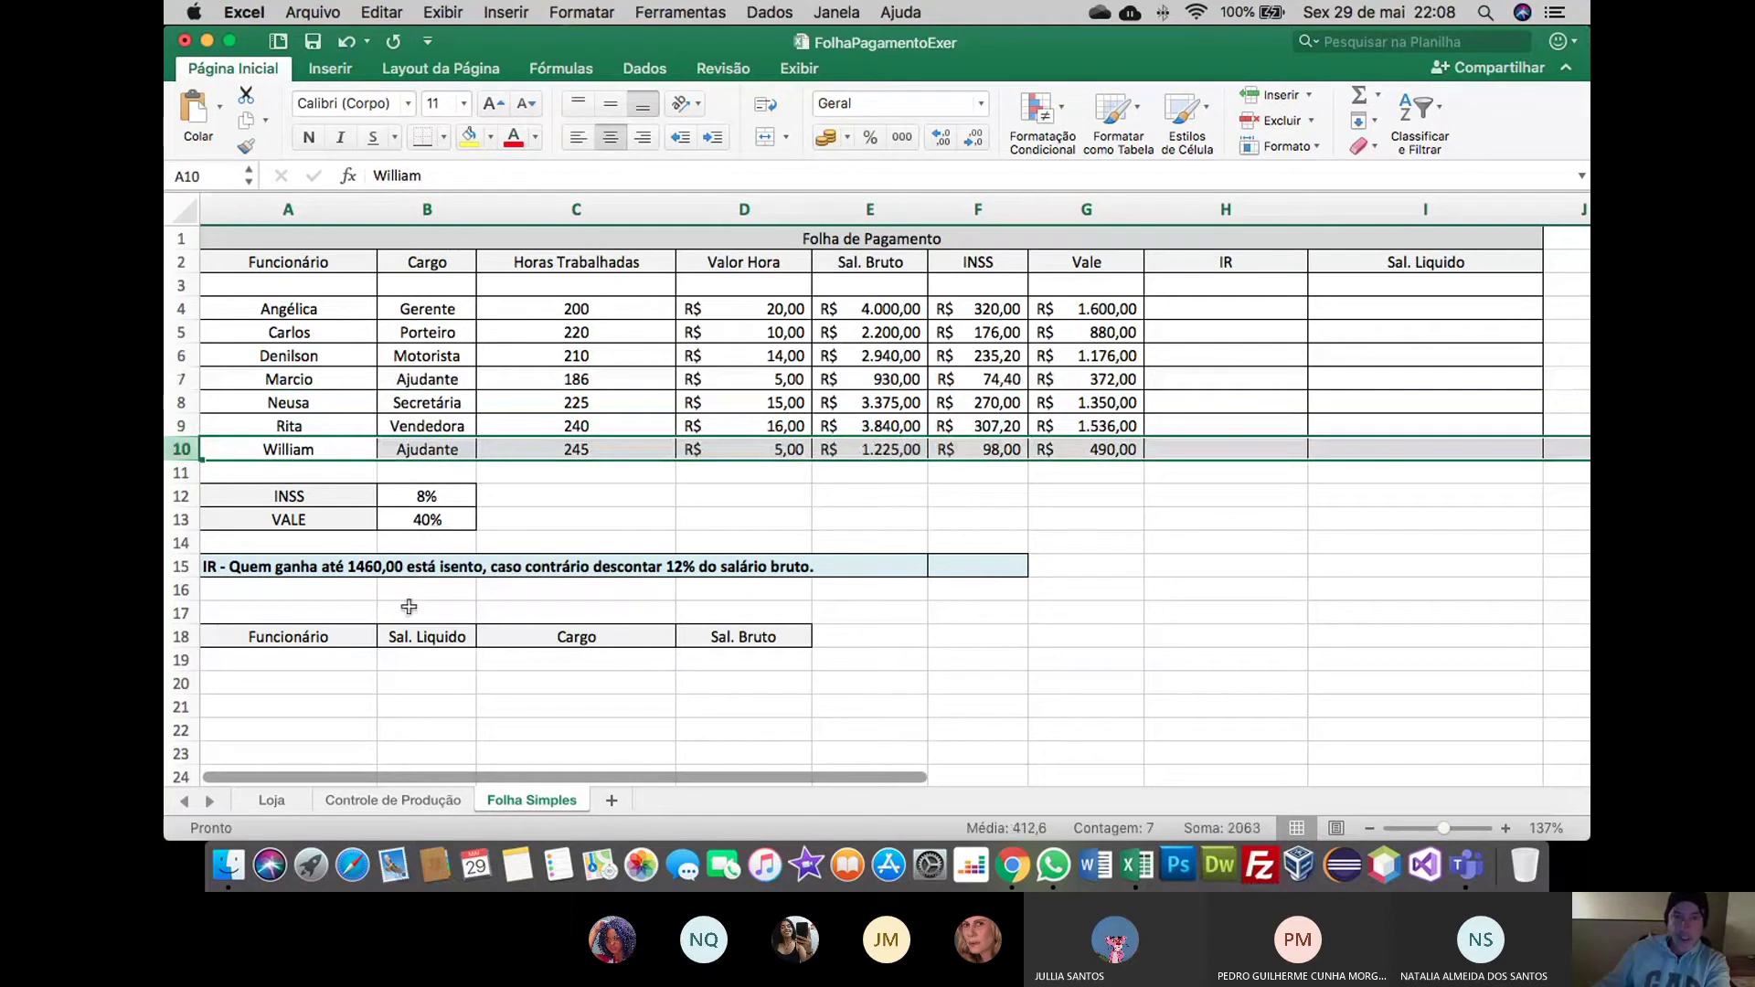
pyautogui.click(1231, 308)
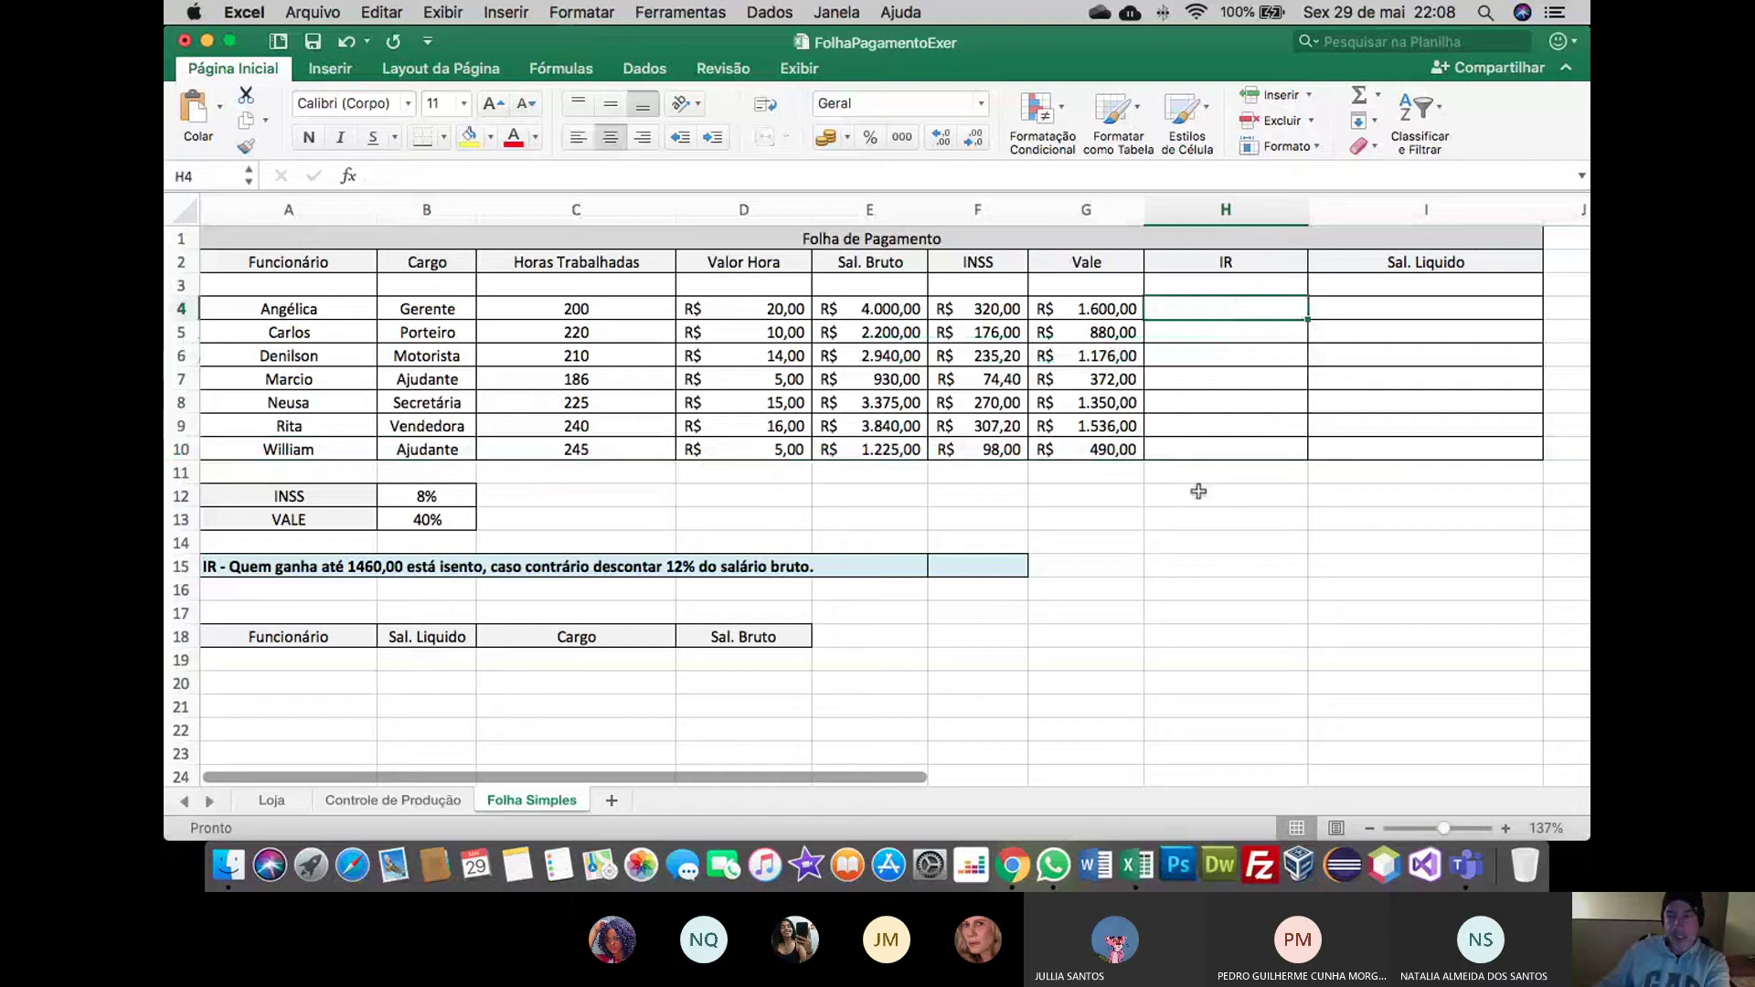
# Begin the IR formula in H4 as =se(E4, testing the first employee's Sal. Bruto
pyautogui.write('=')
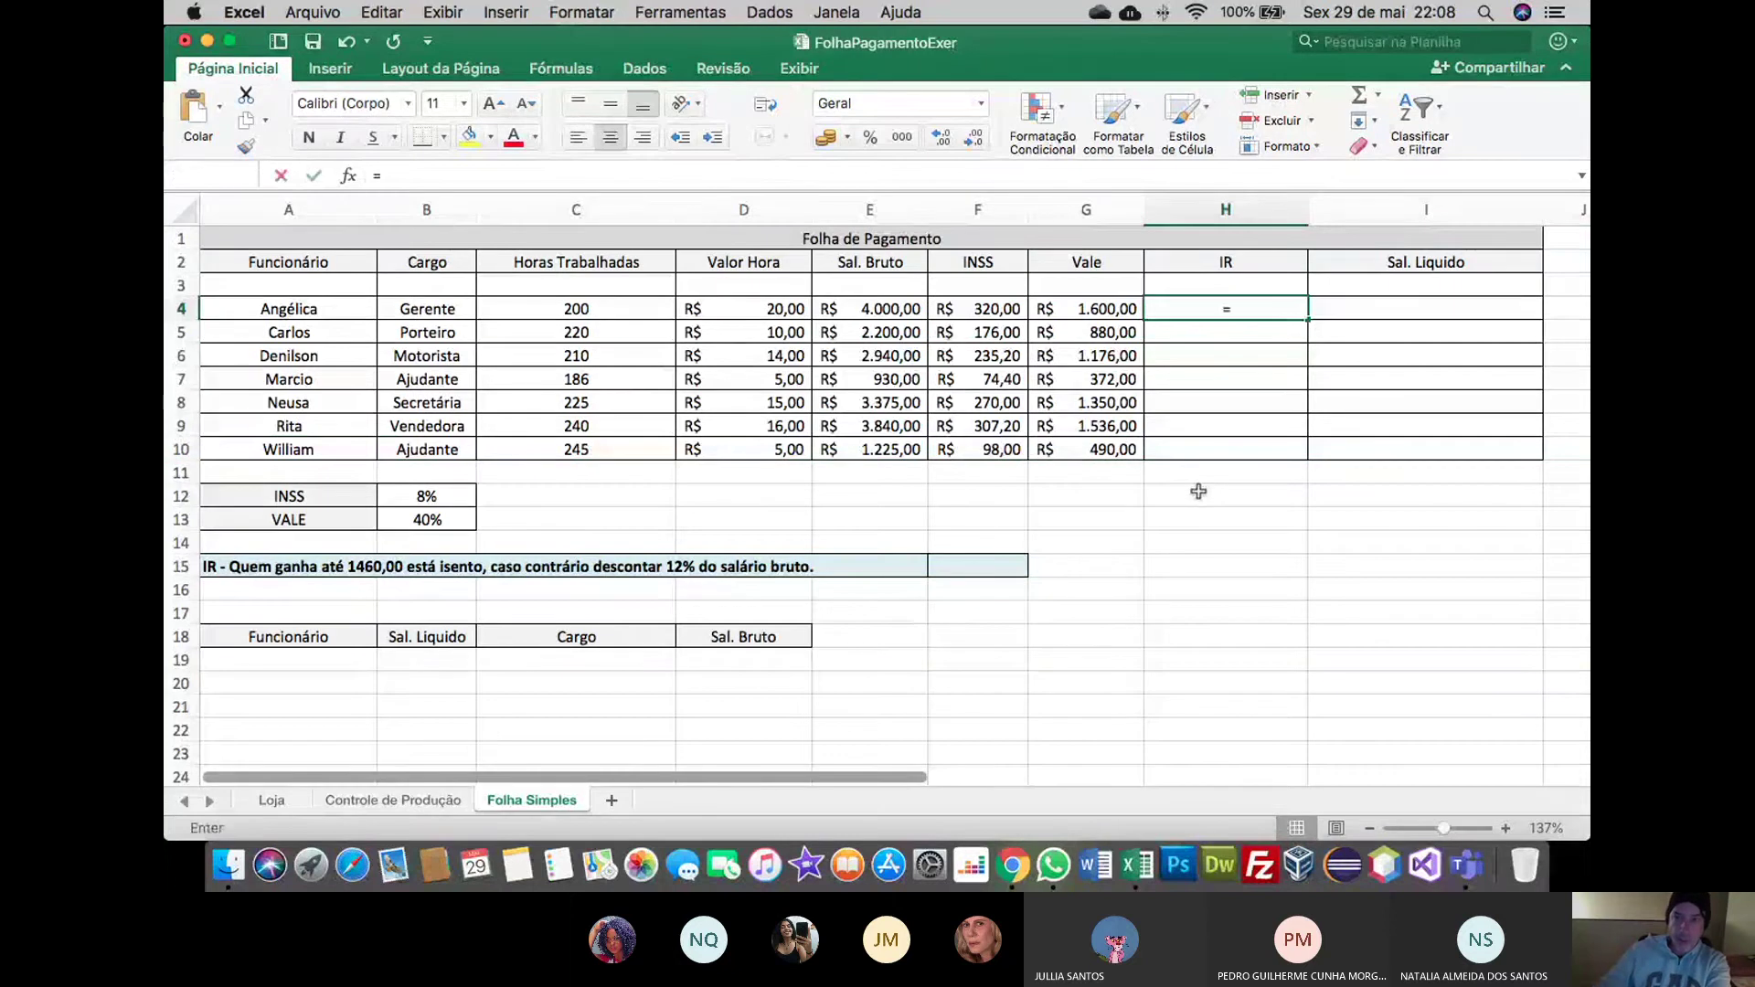
pyautogui.write('se')
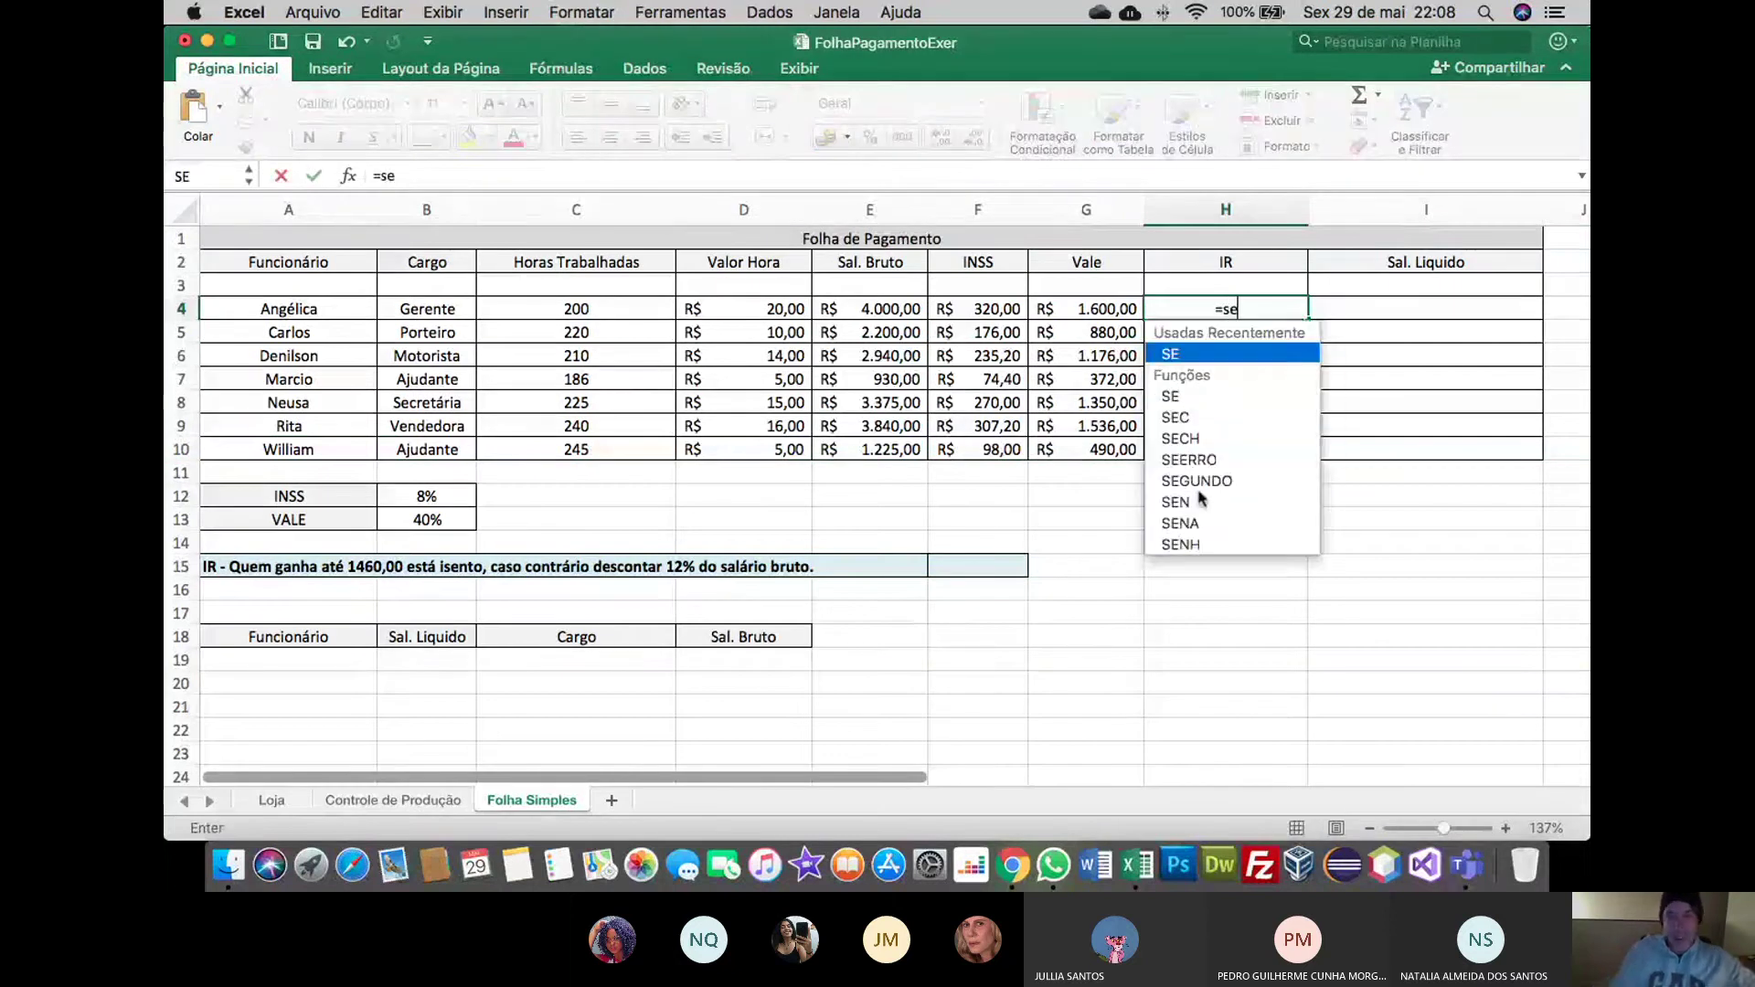
pyautogui.write('(')
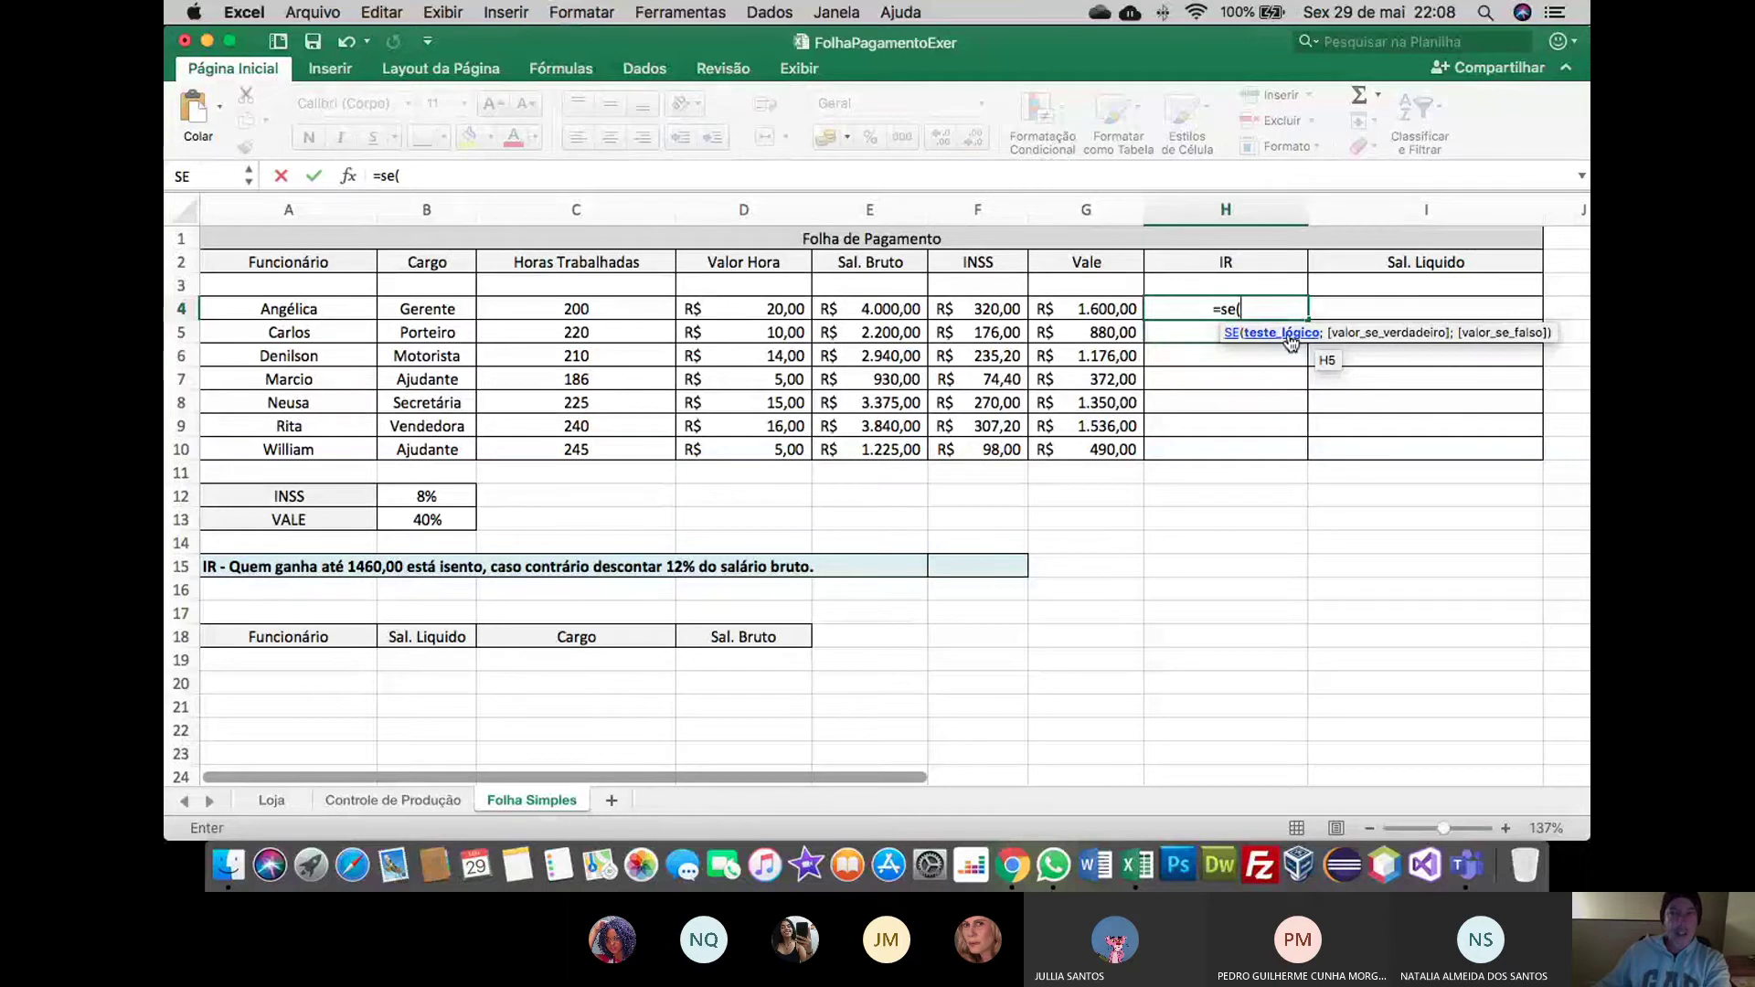
pyautogui.click(883, 309)
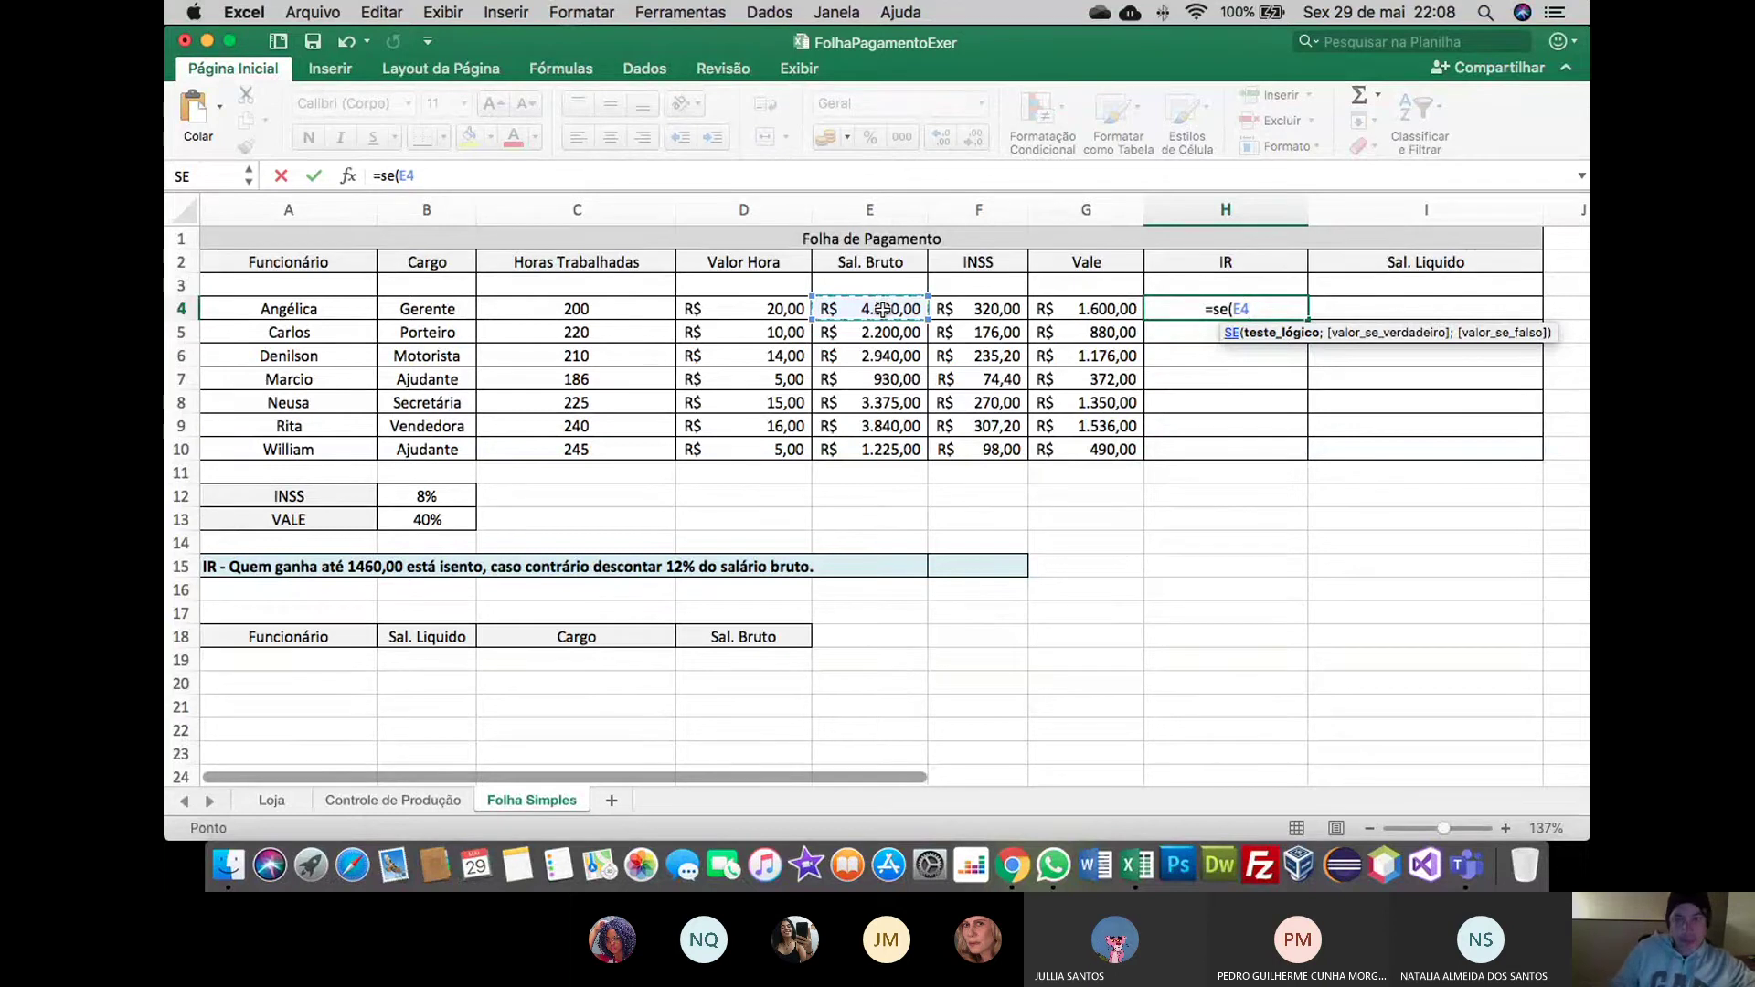
# Finish H4's IR formula as =SE(E4>1460;E4*12%;0) so it returns 480
pyautogui.write('>1')
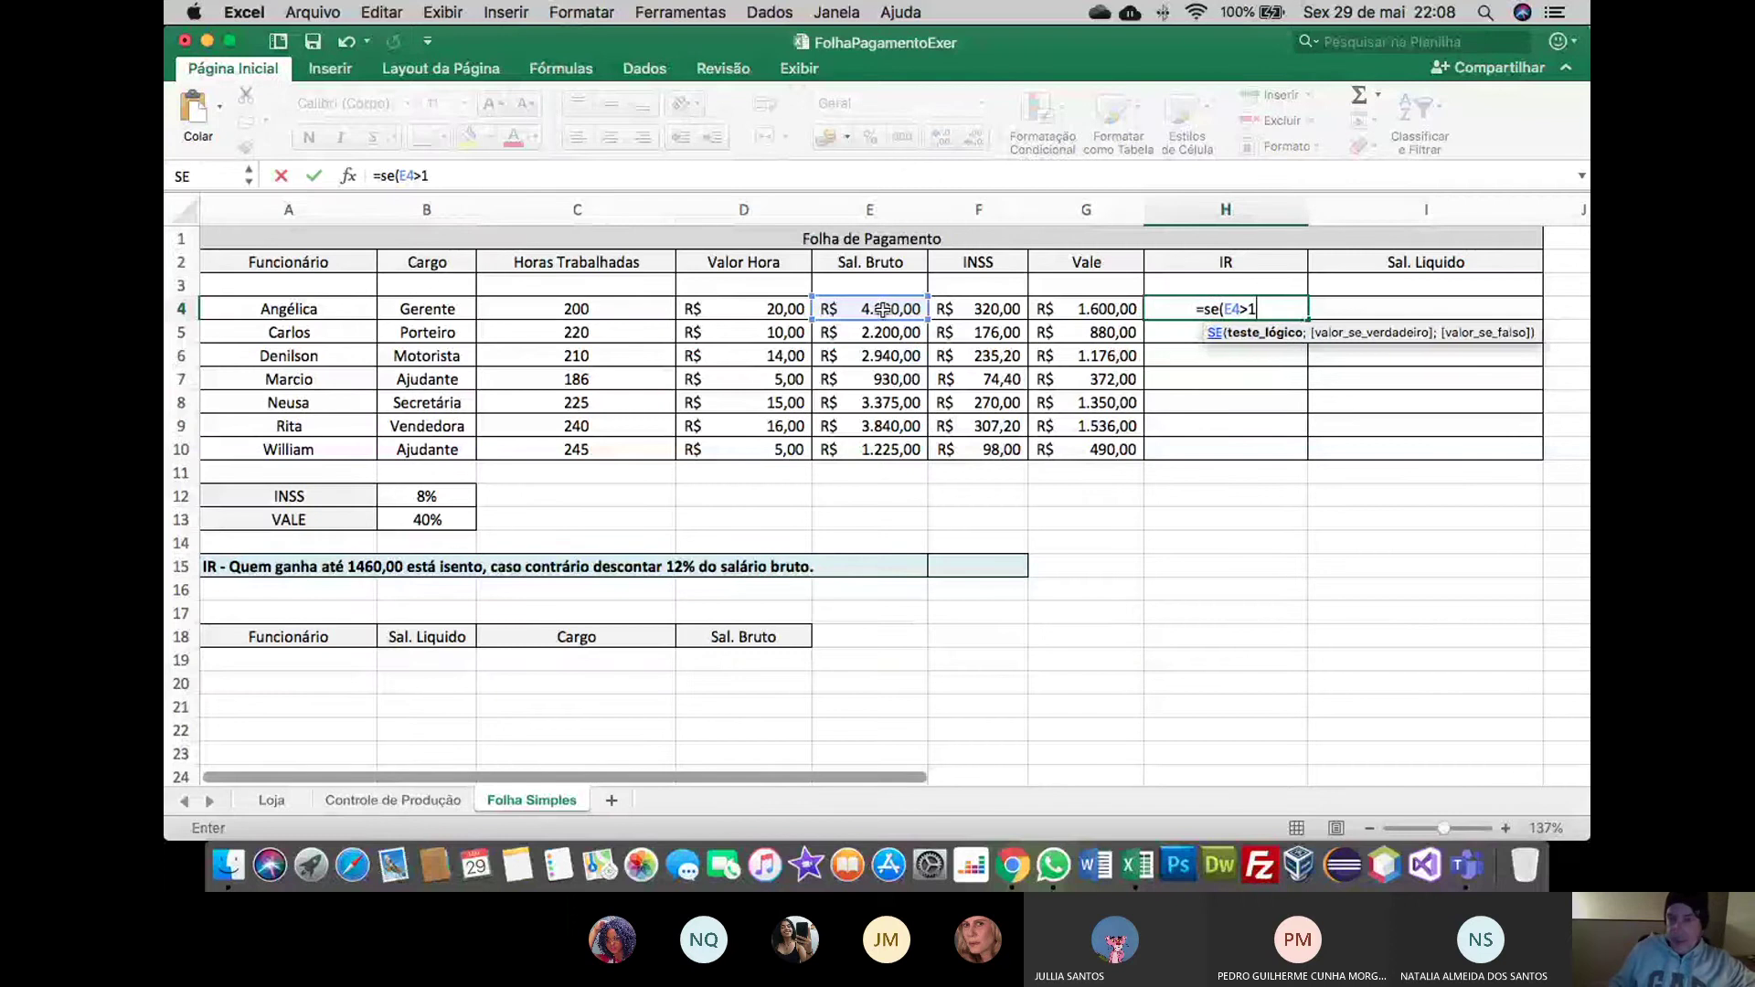
pyautogui.write('460')
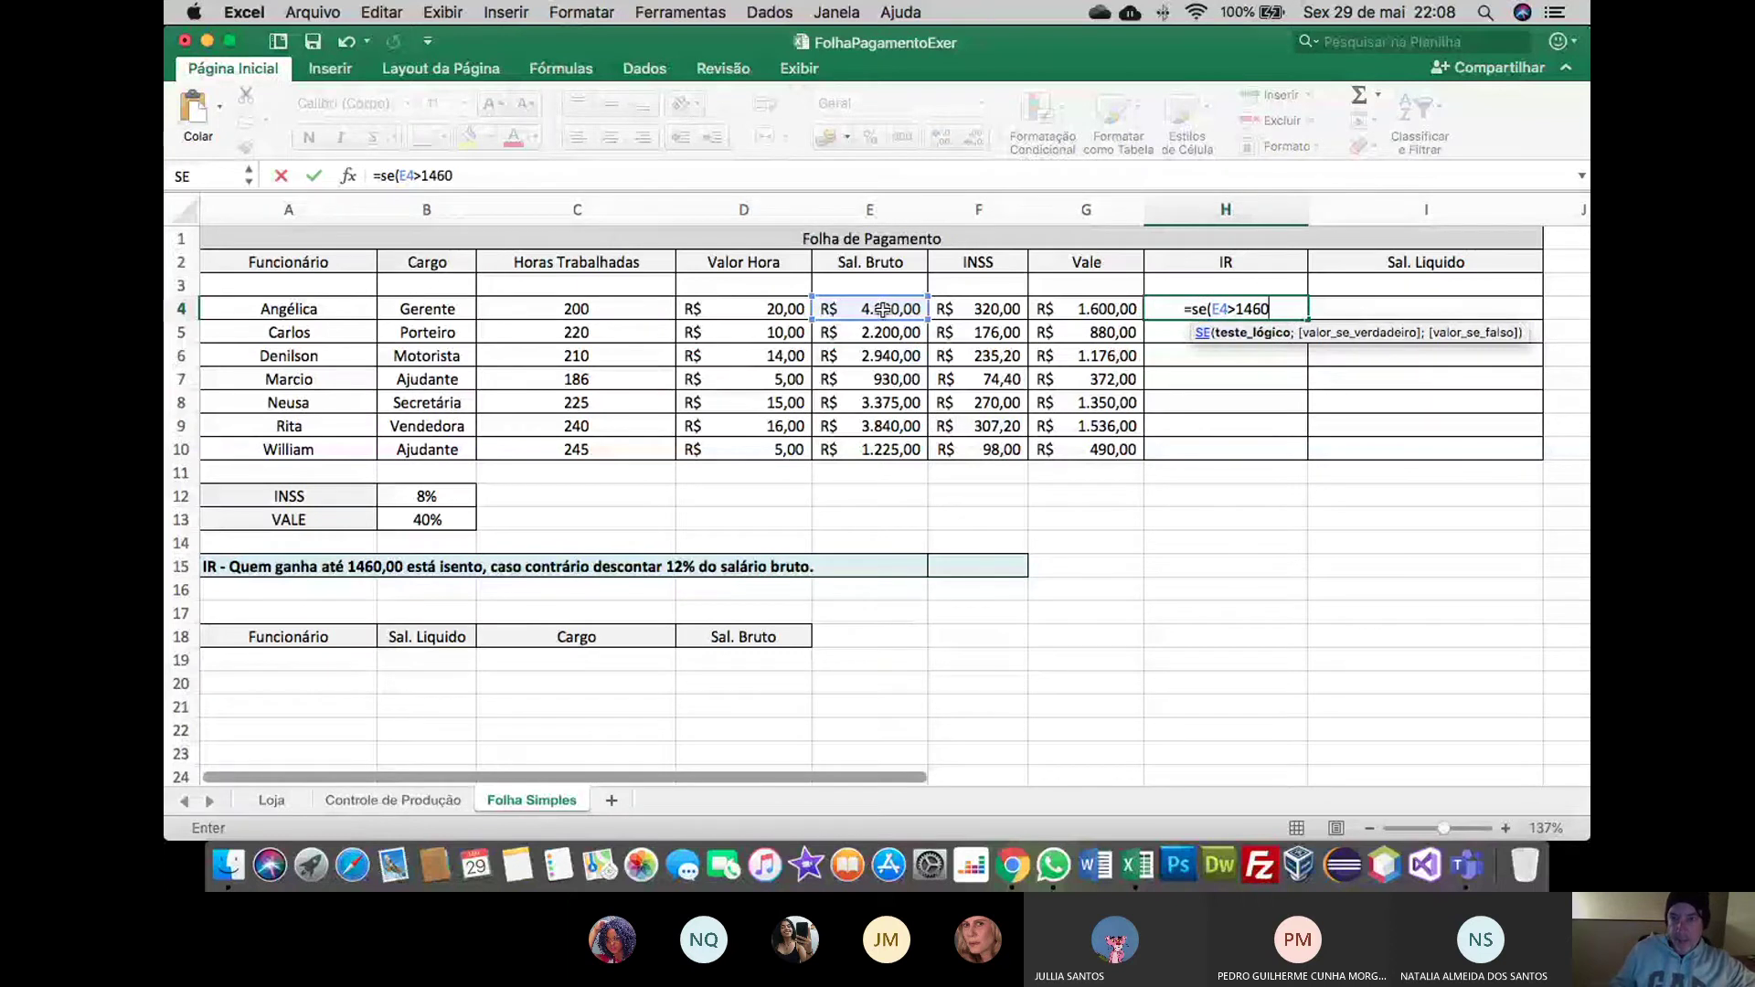
pyautogui.write(';')
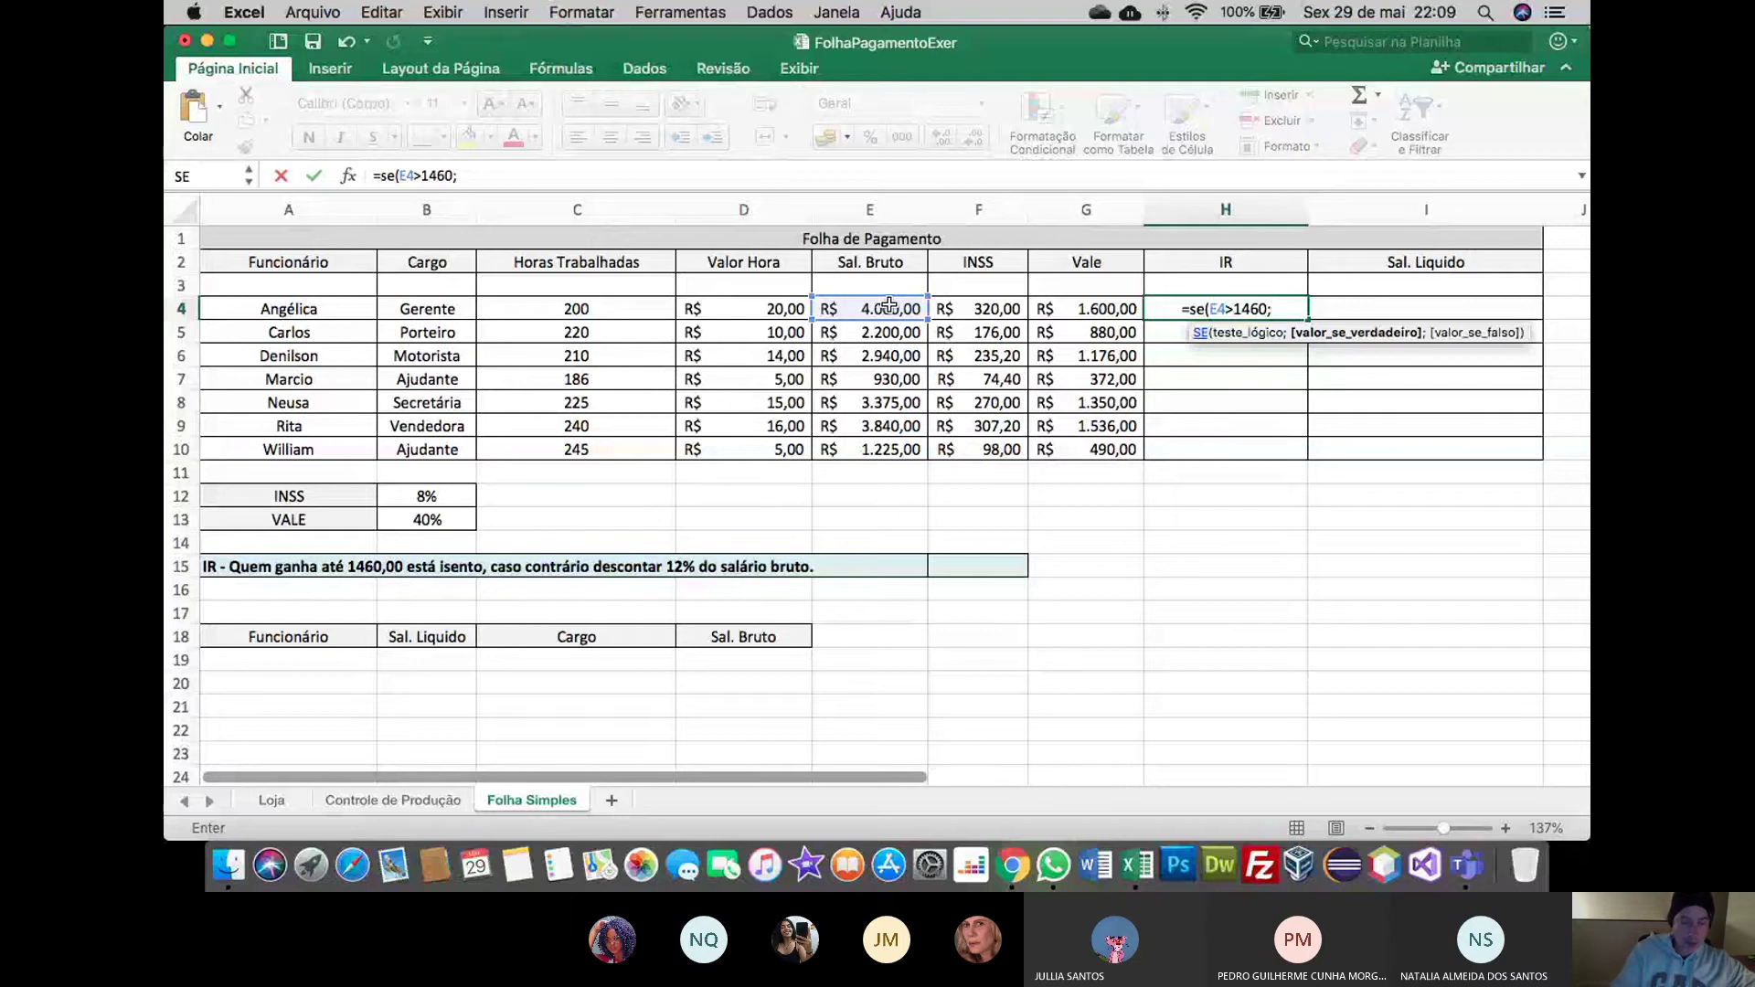
pyautogui.write('e4')
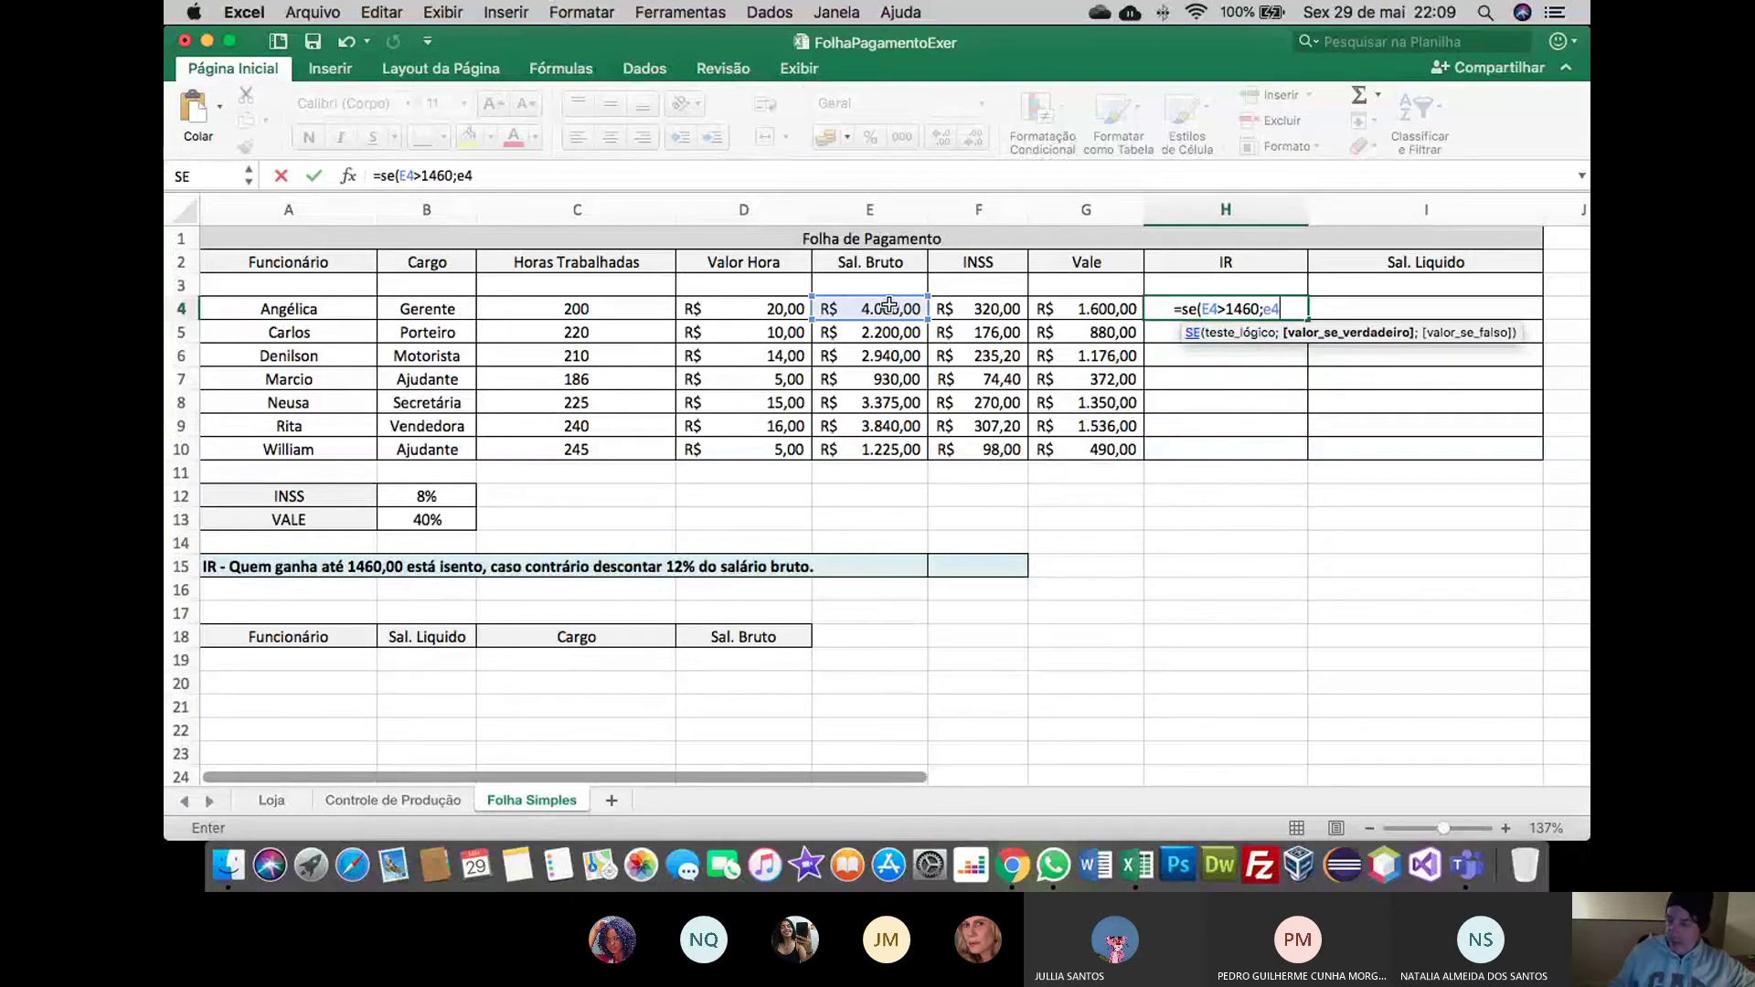
pyautogui.write('*')
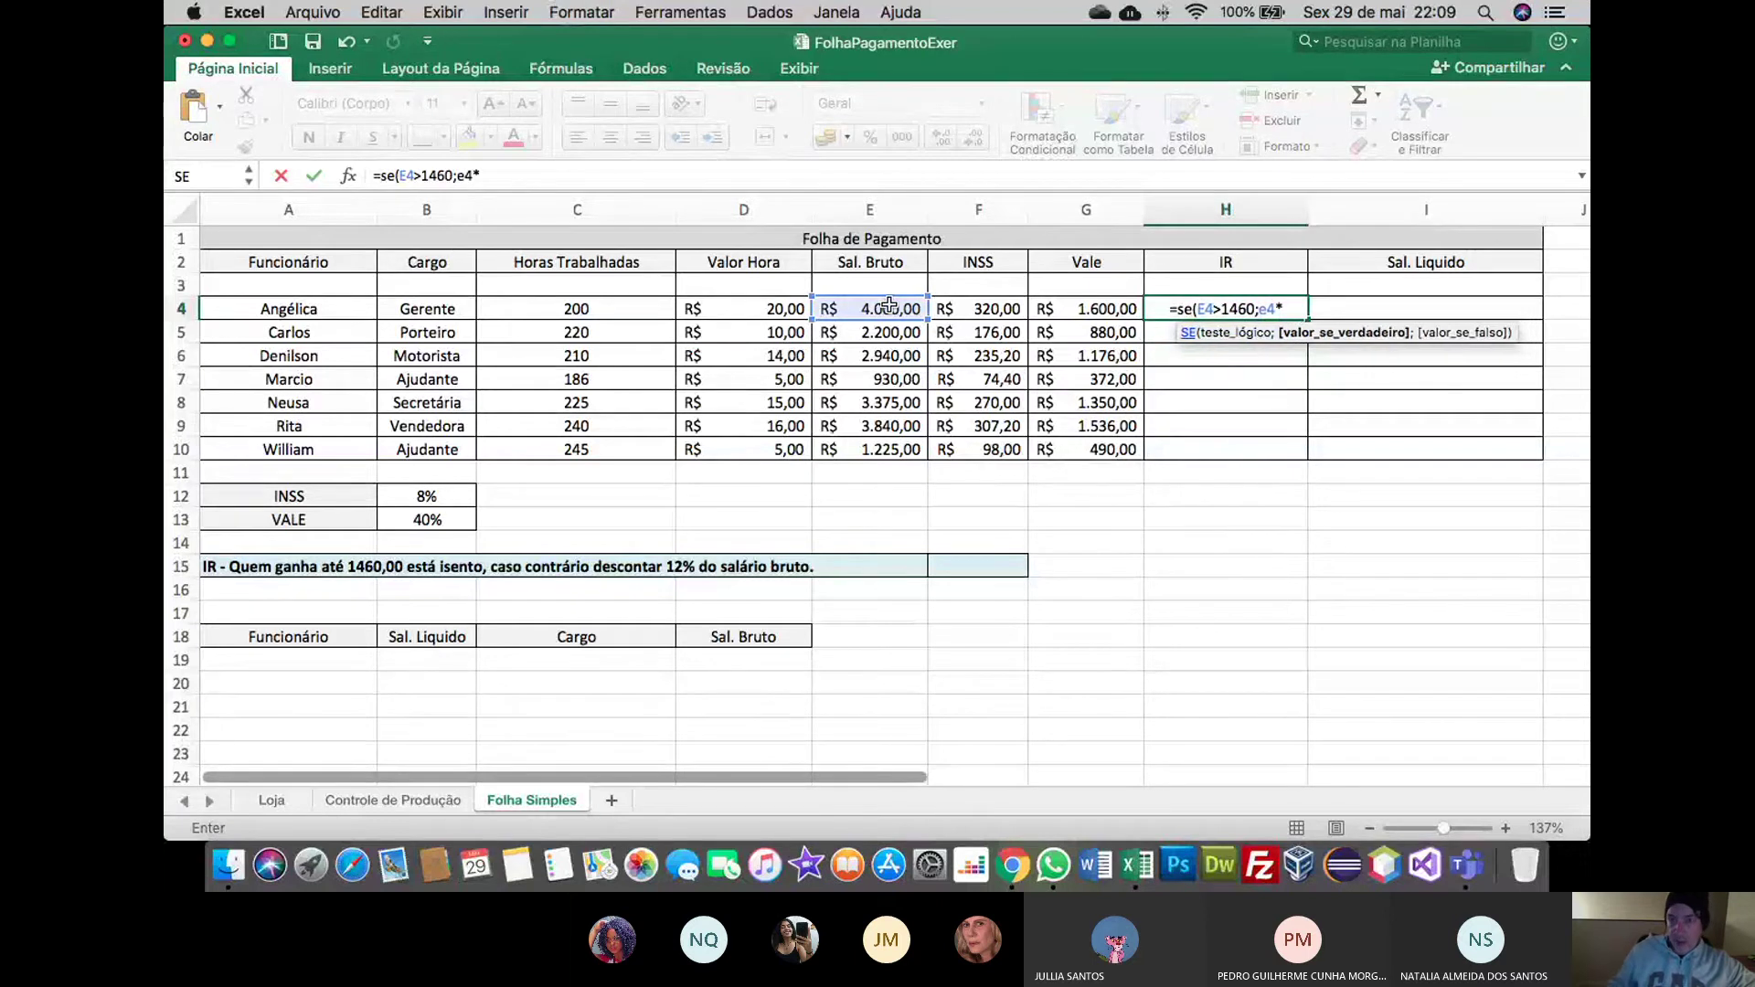
pyautogui.write('12')
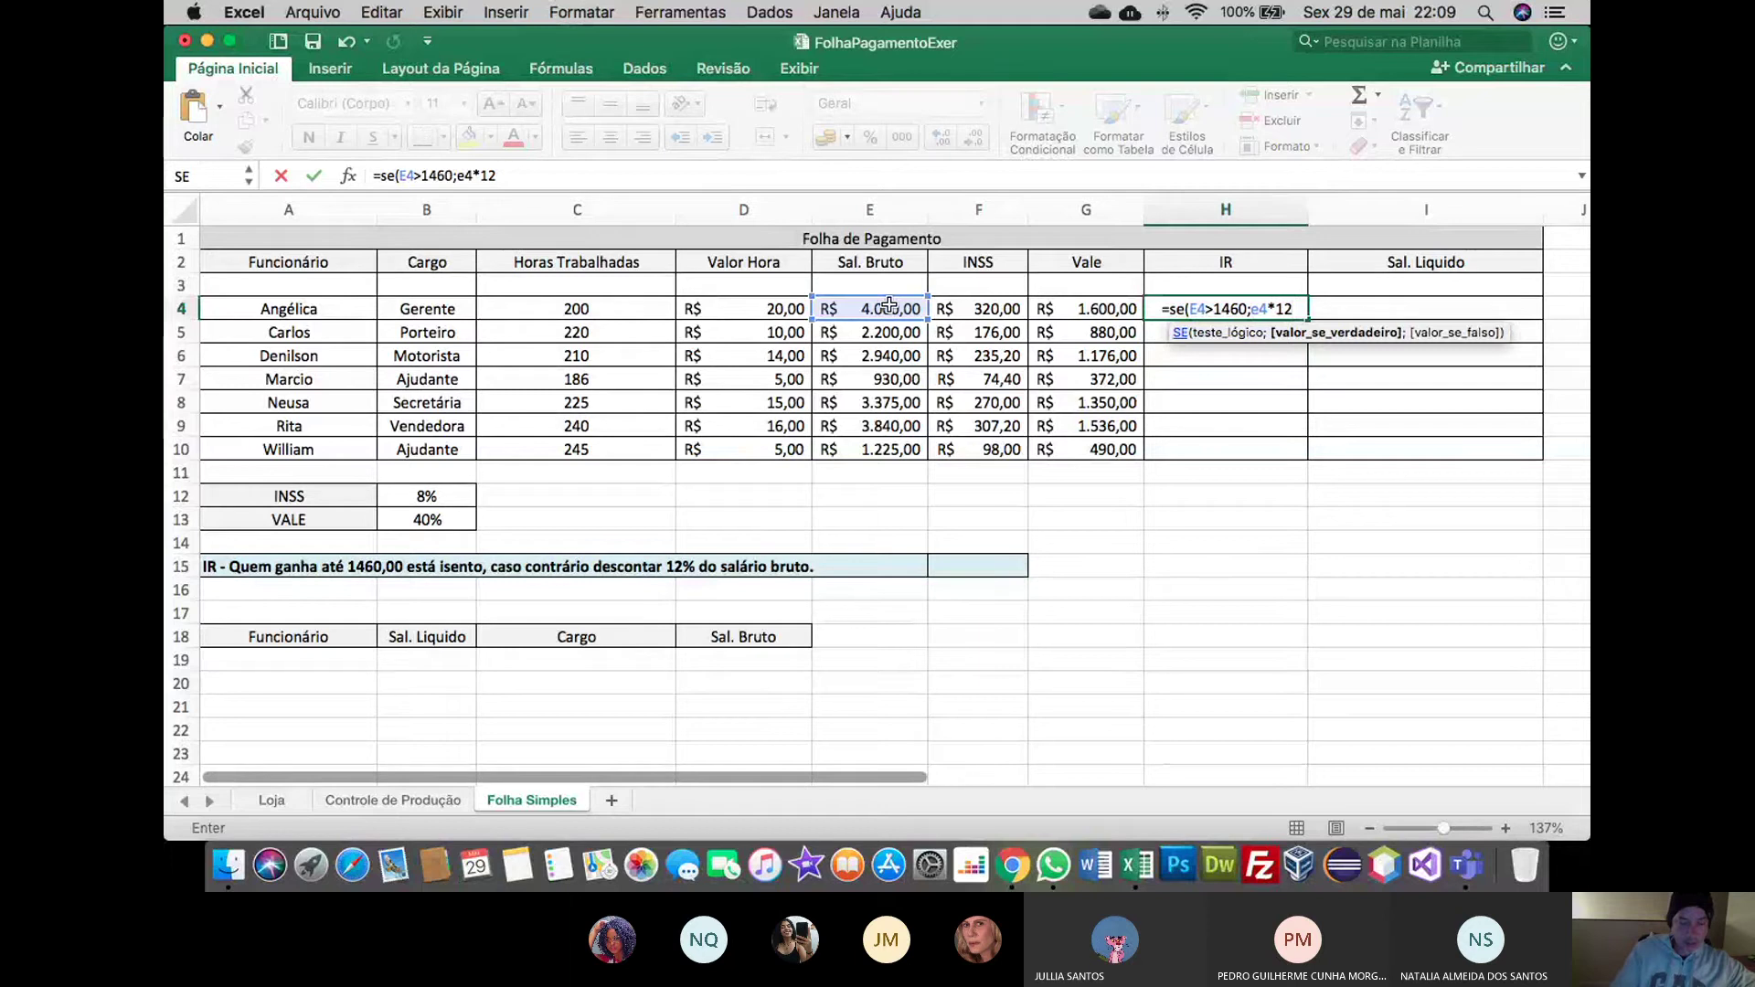
pyautogui.write('%')
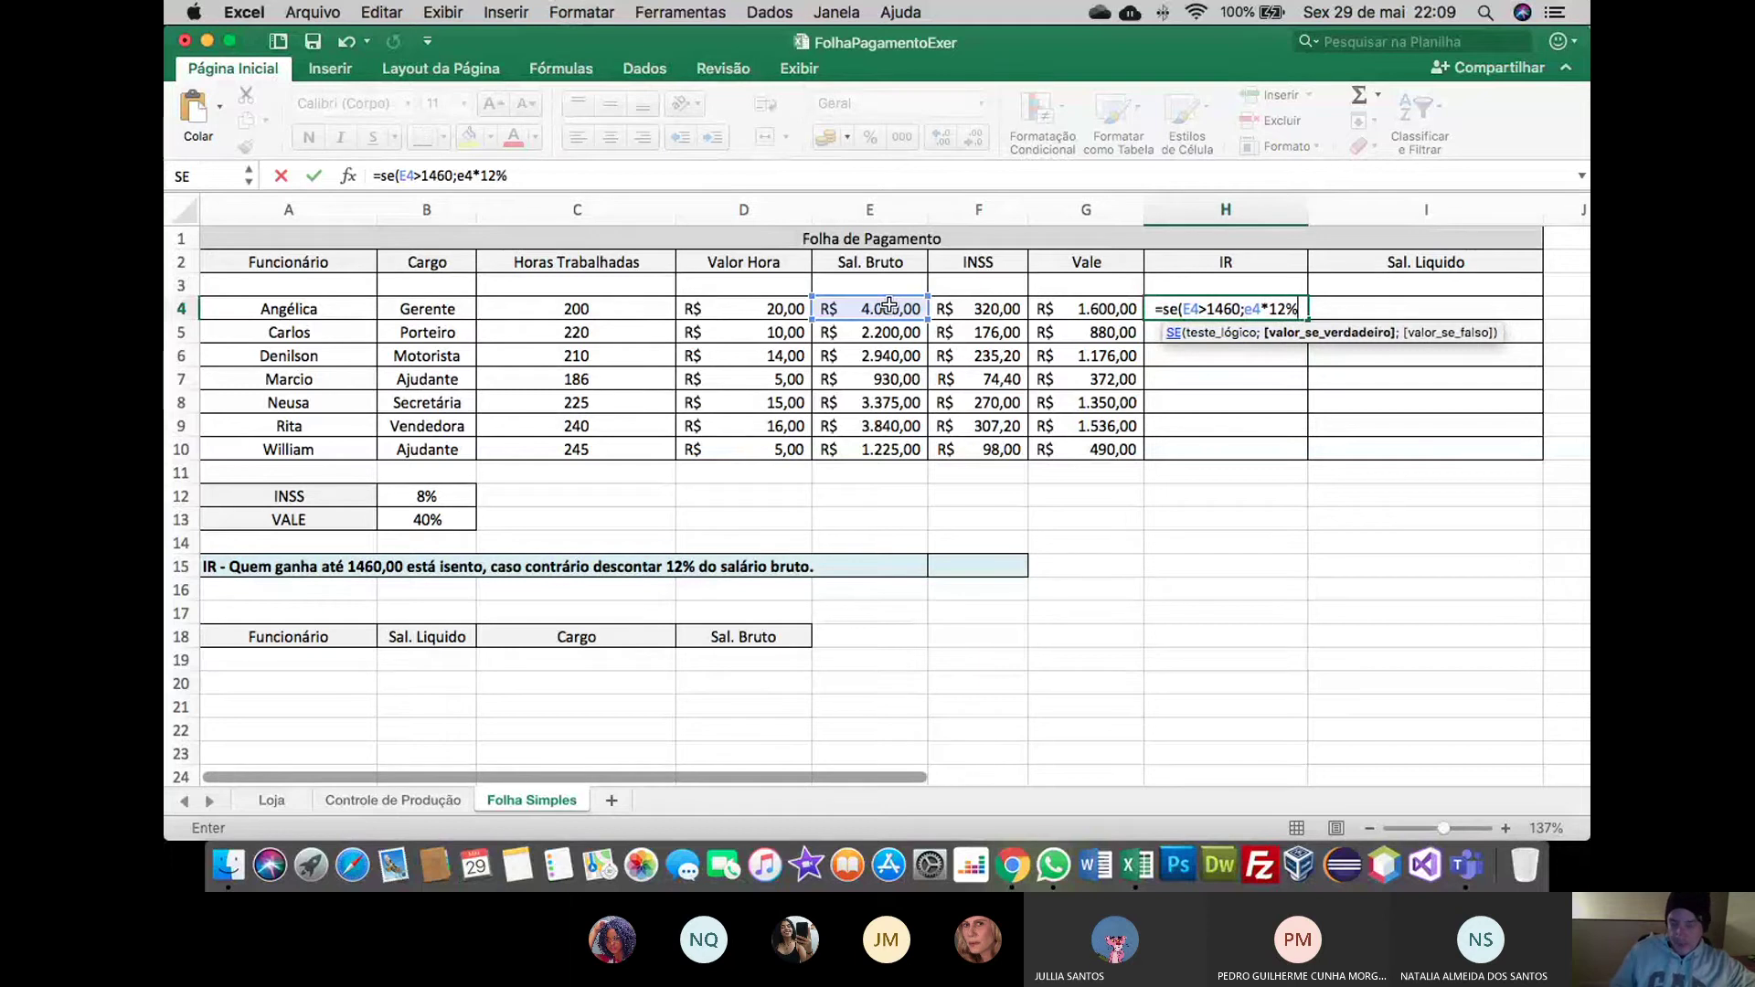
pyautogui.write(';')
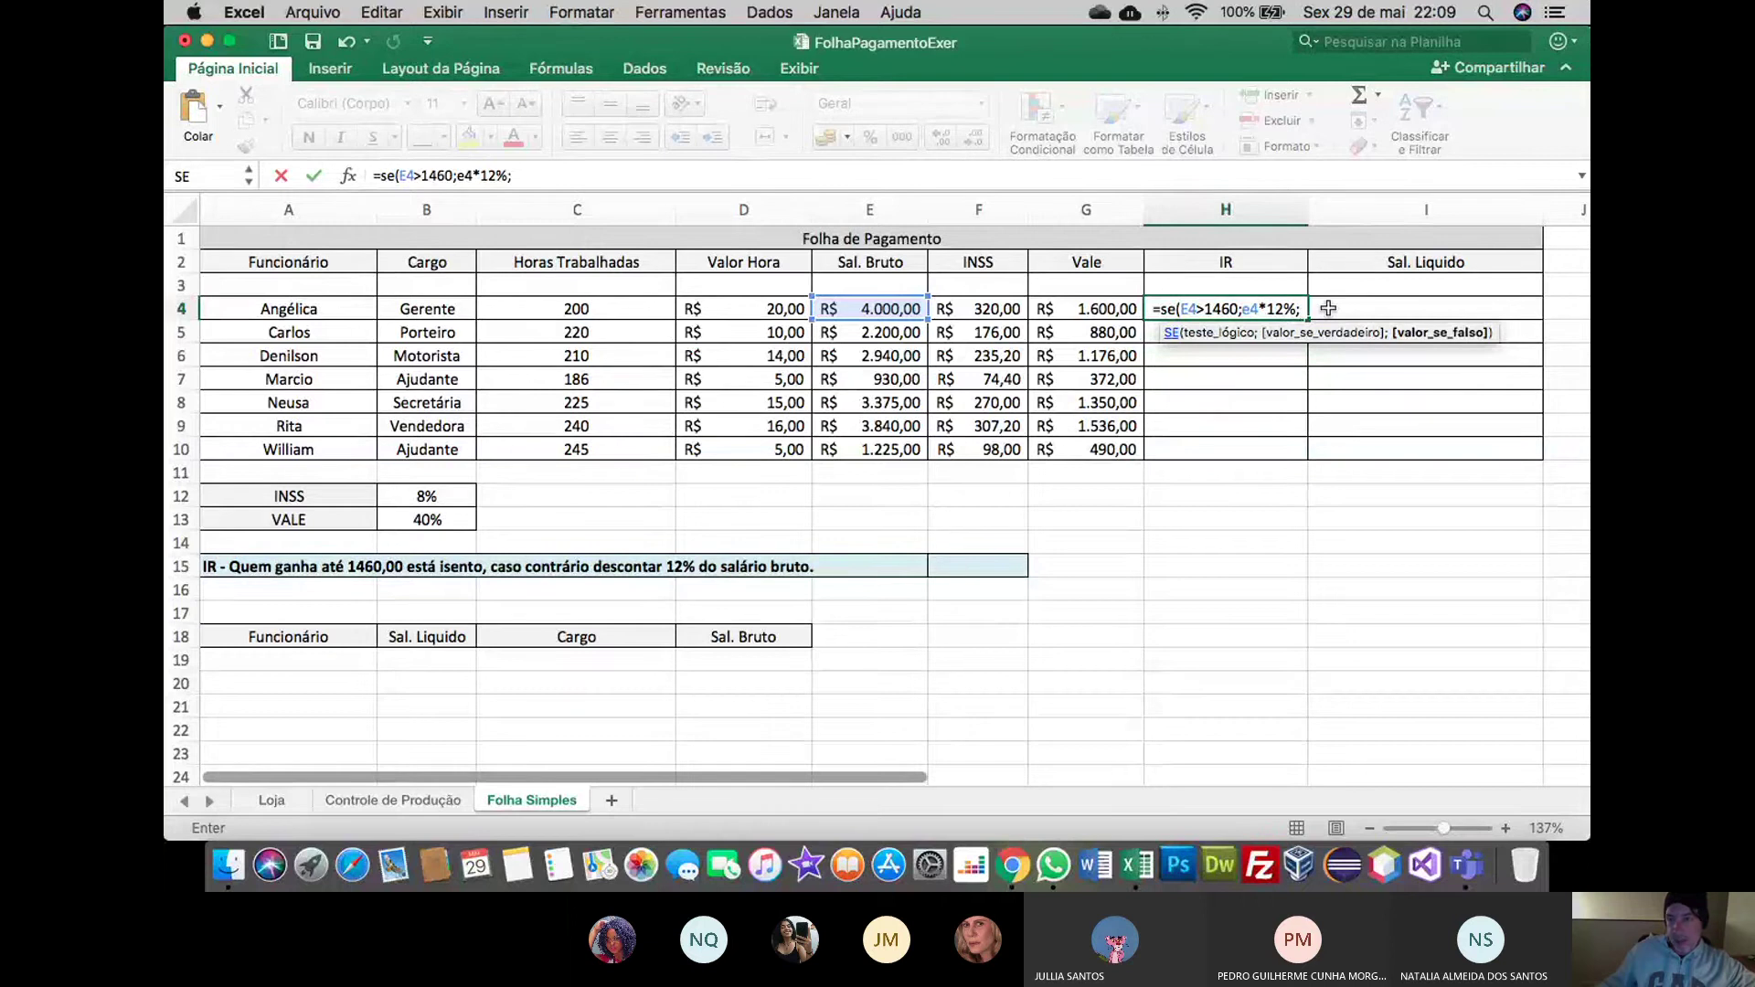
pyautogui.write('0')
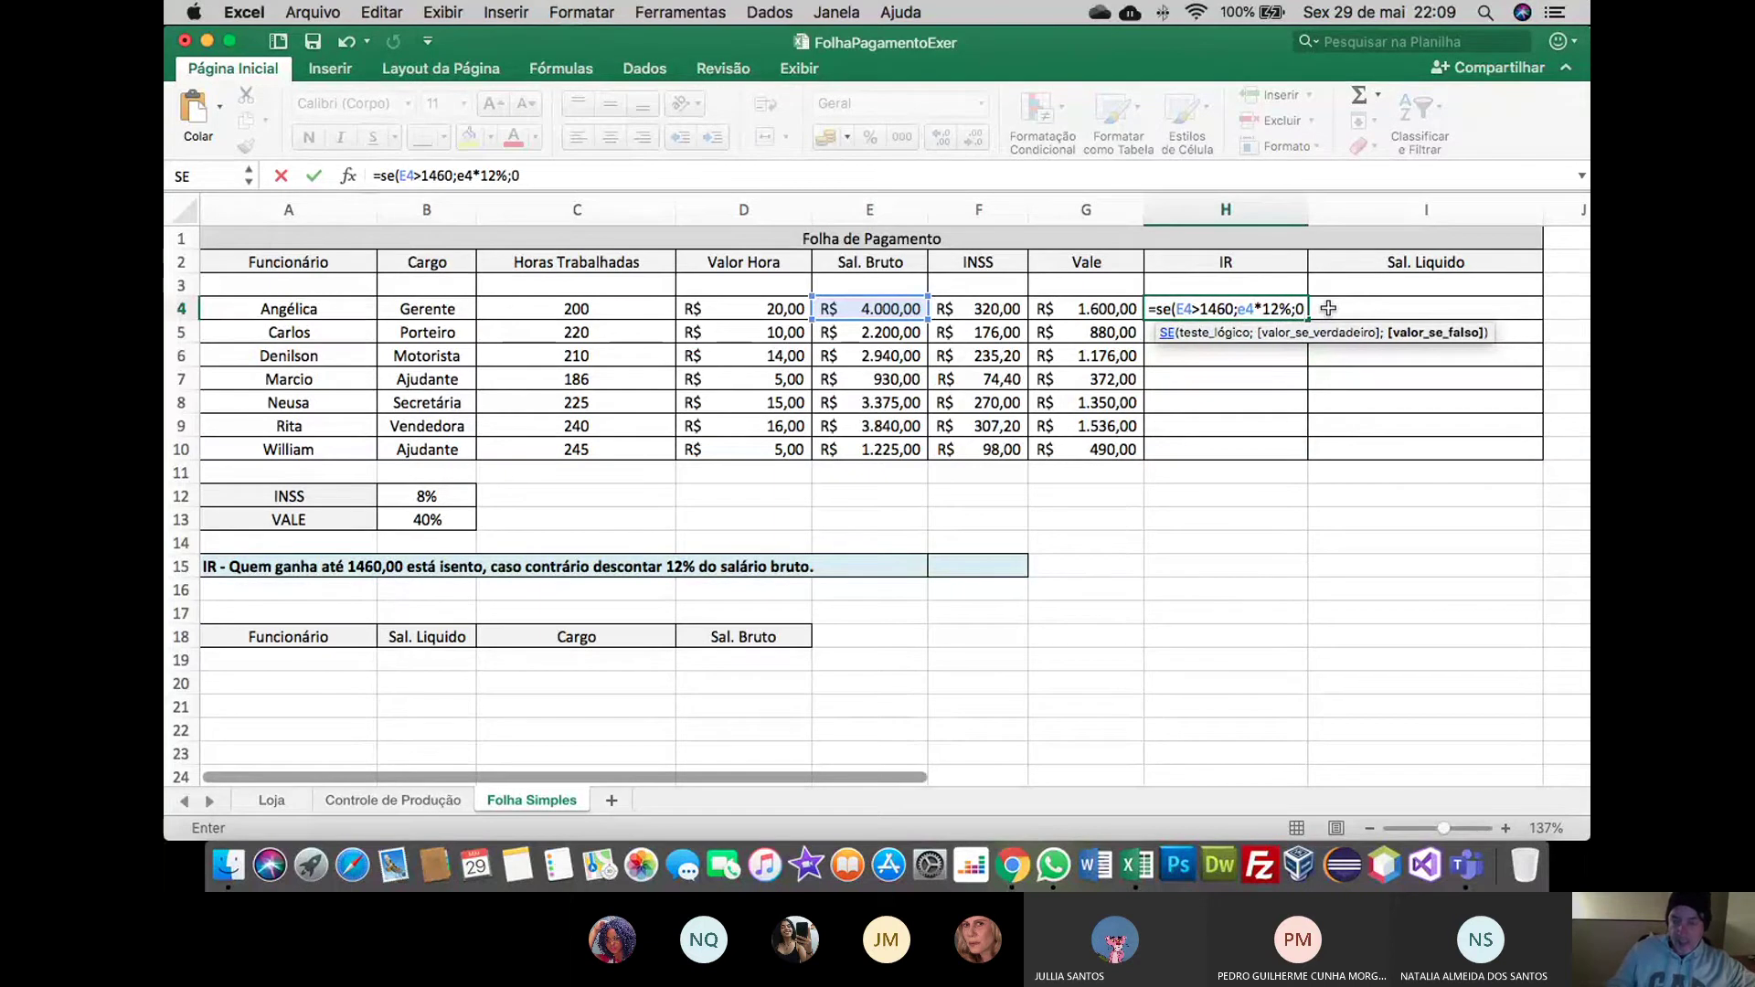
pyautogui.write(')')
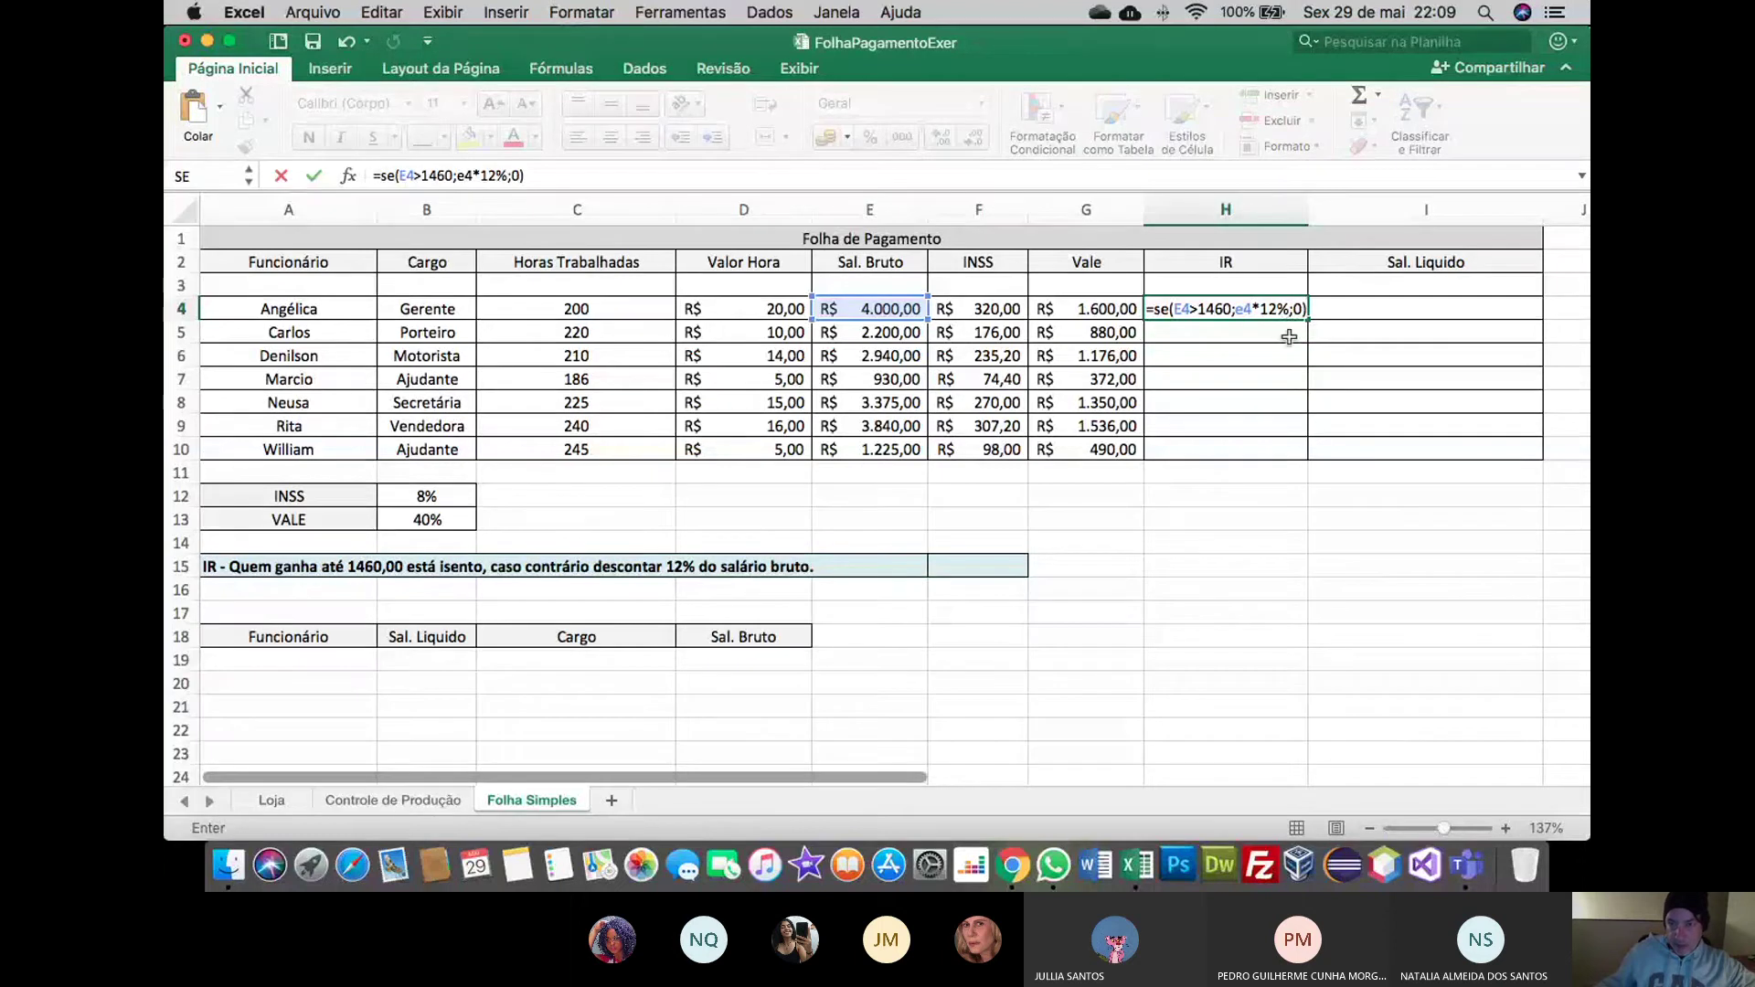
pyautogui.press('Return')
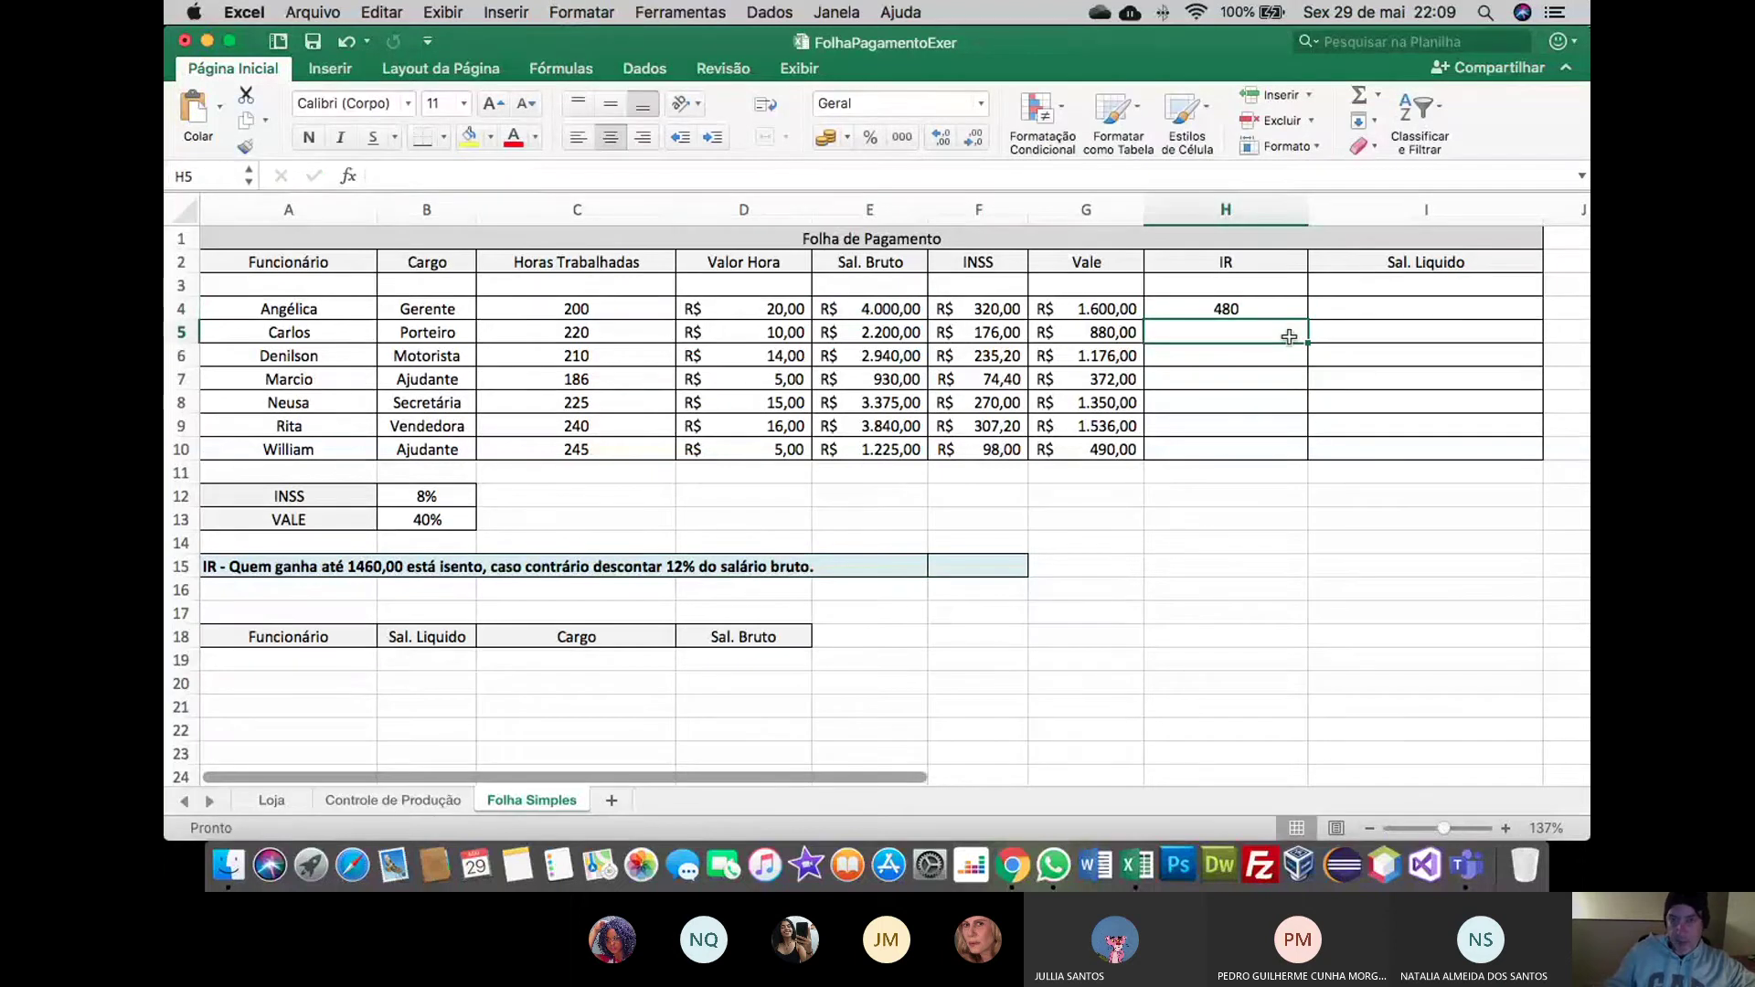
pyautogui.press('Up')
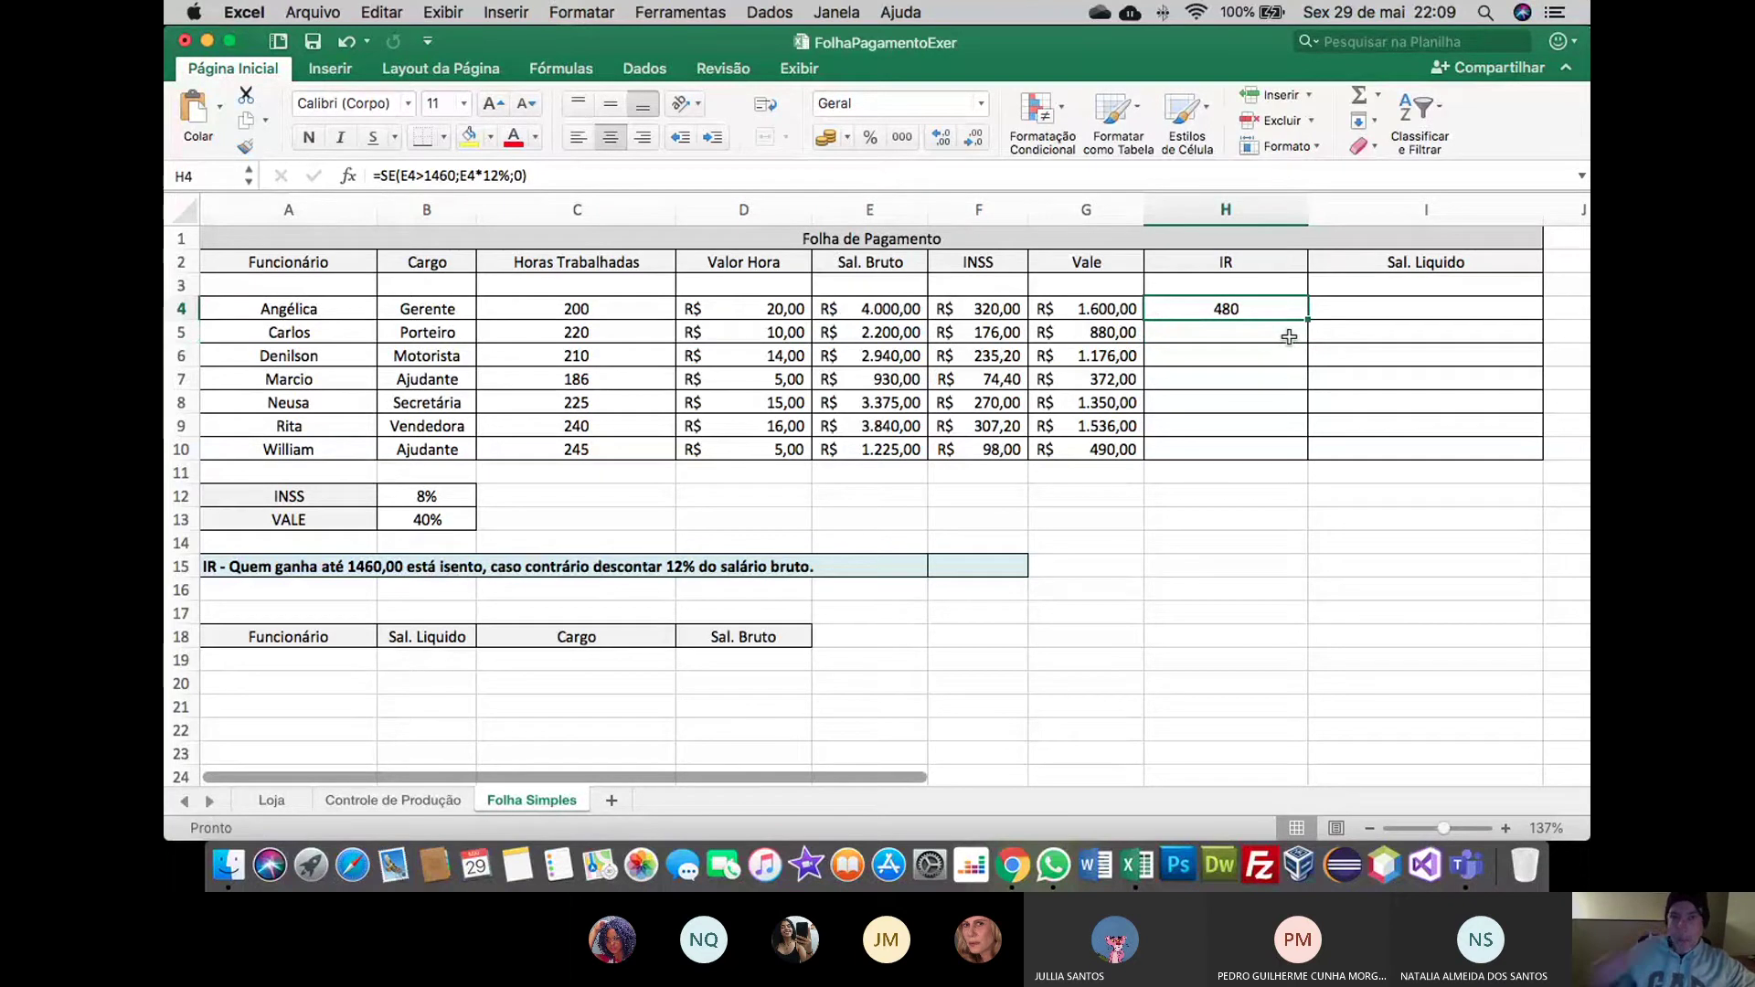
pyautogui.click(1103, 500)
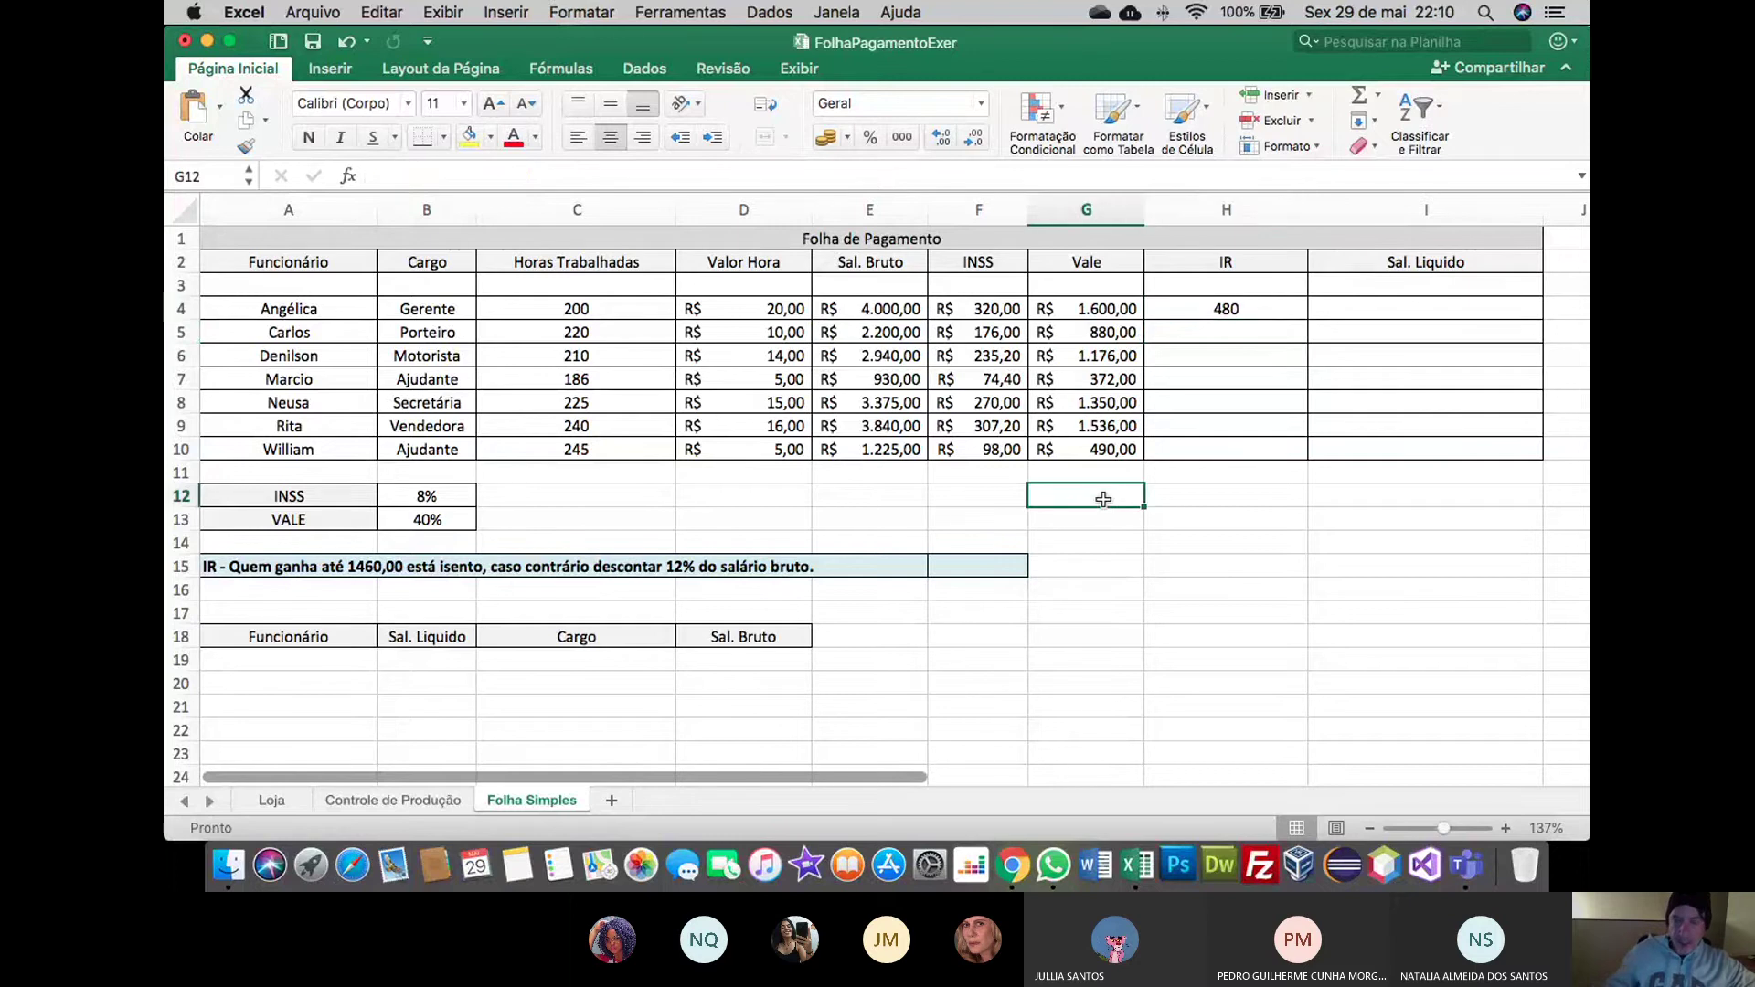
pyautogui.write('=')
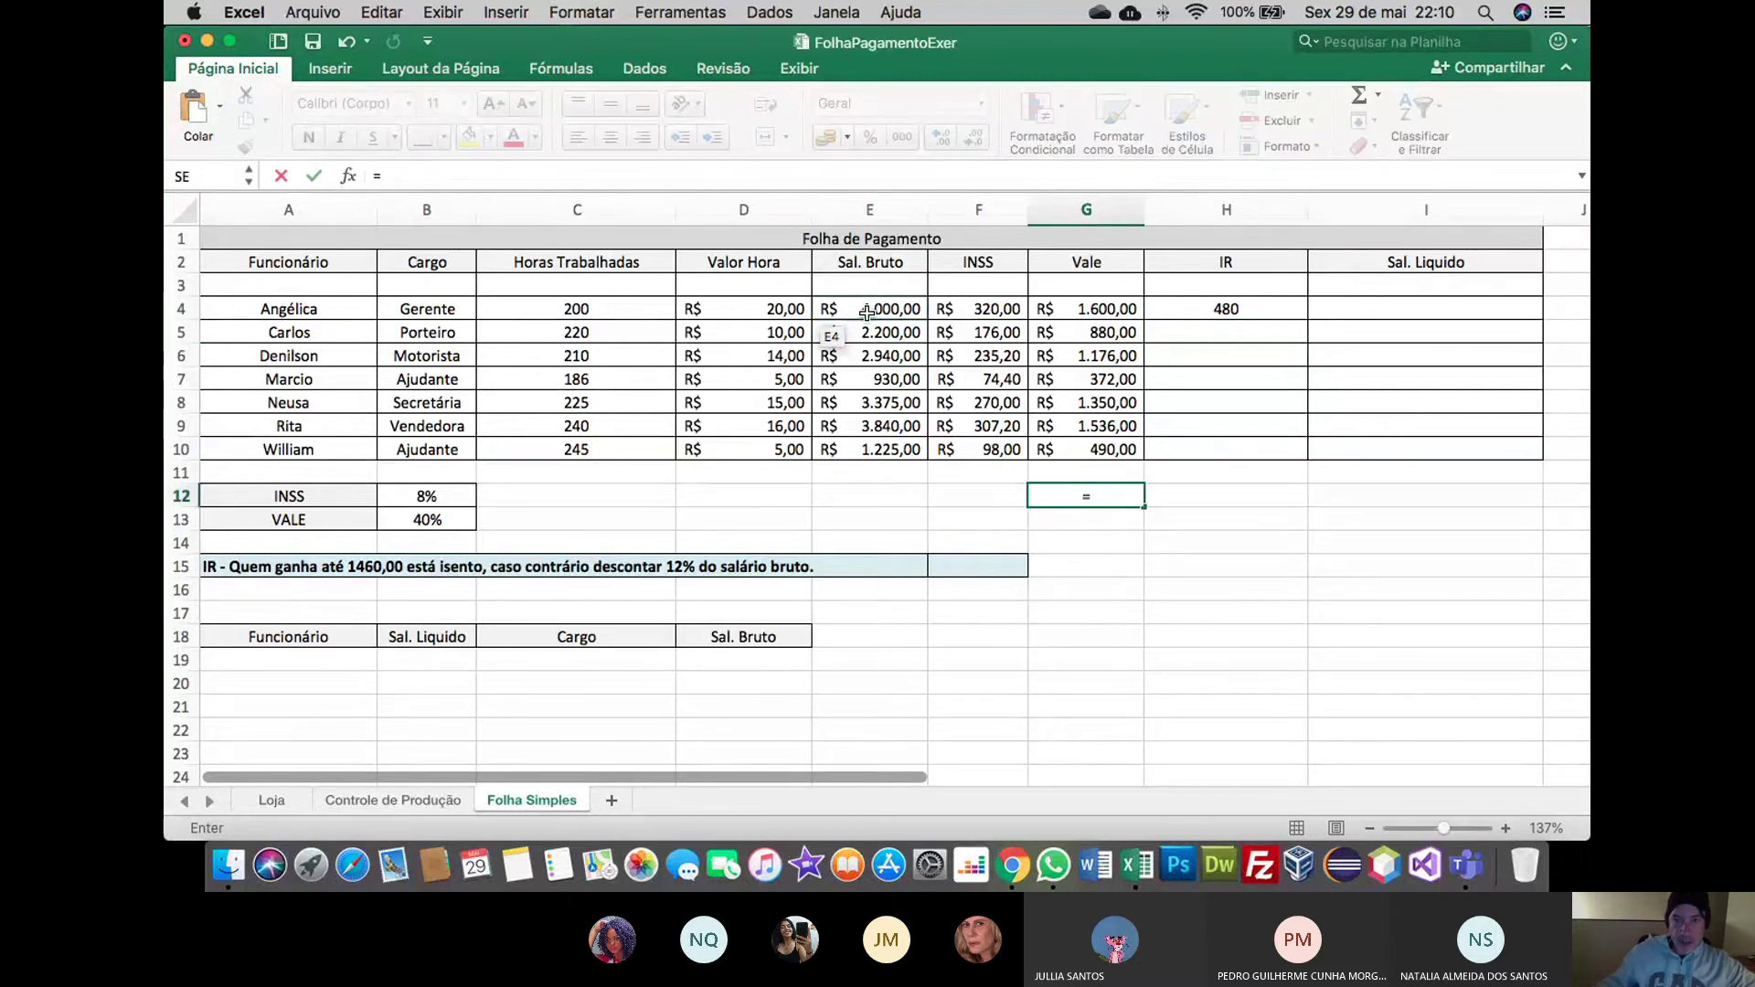
pyautogui.click(867, 313)
pyautogui.write('*')
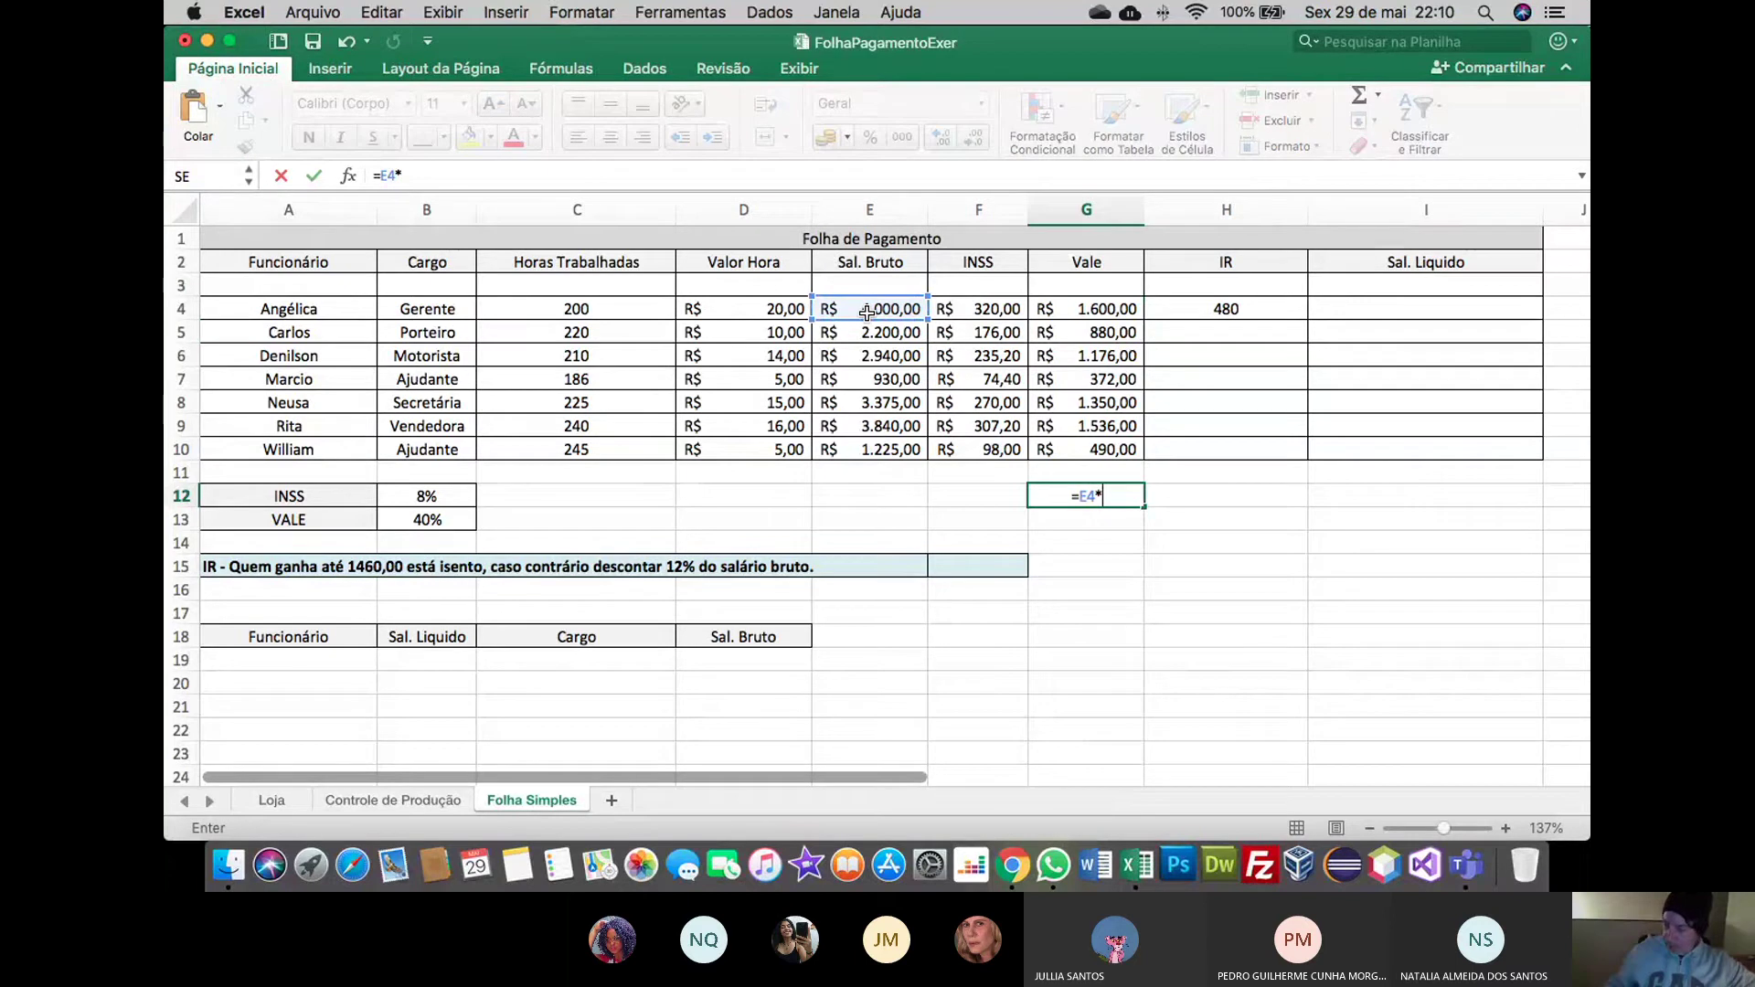
pyautogui.write('0,12')
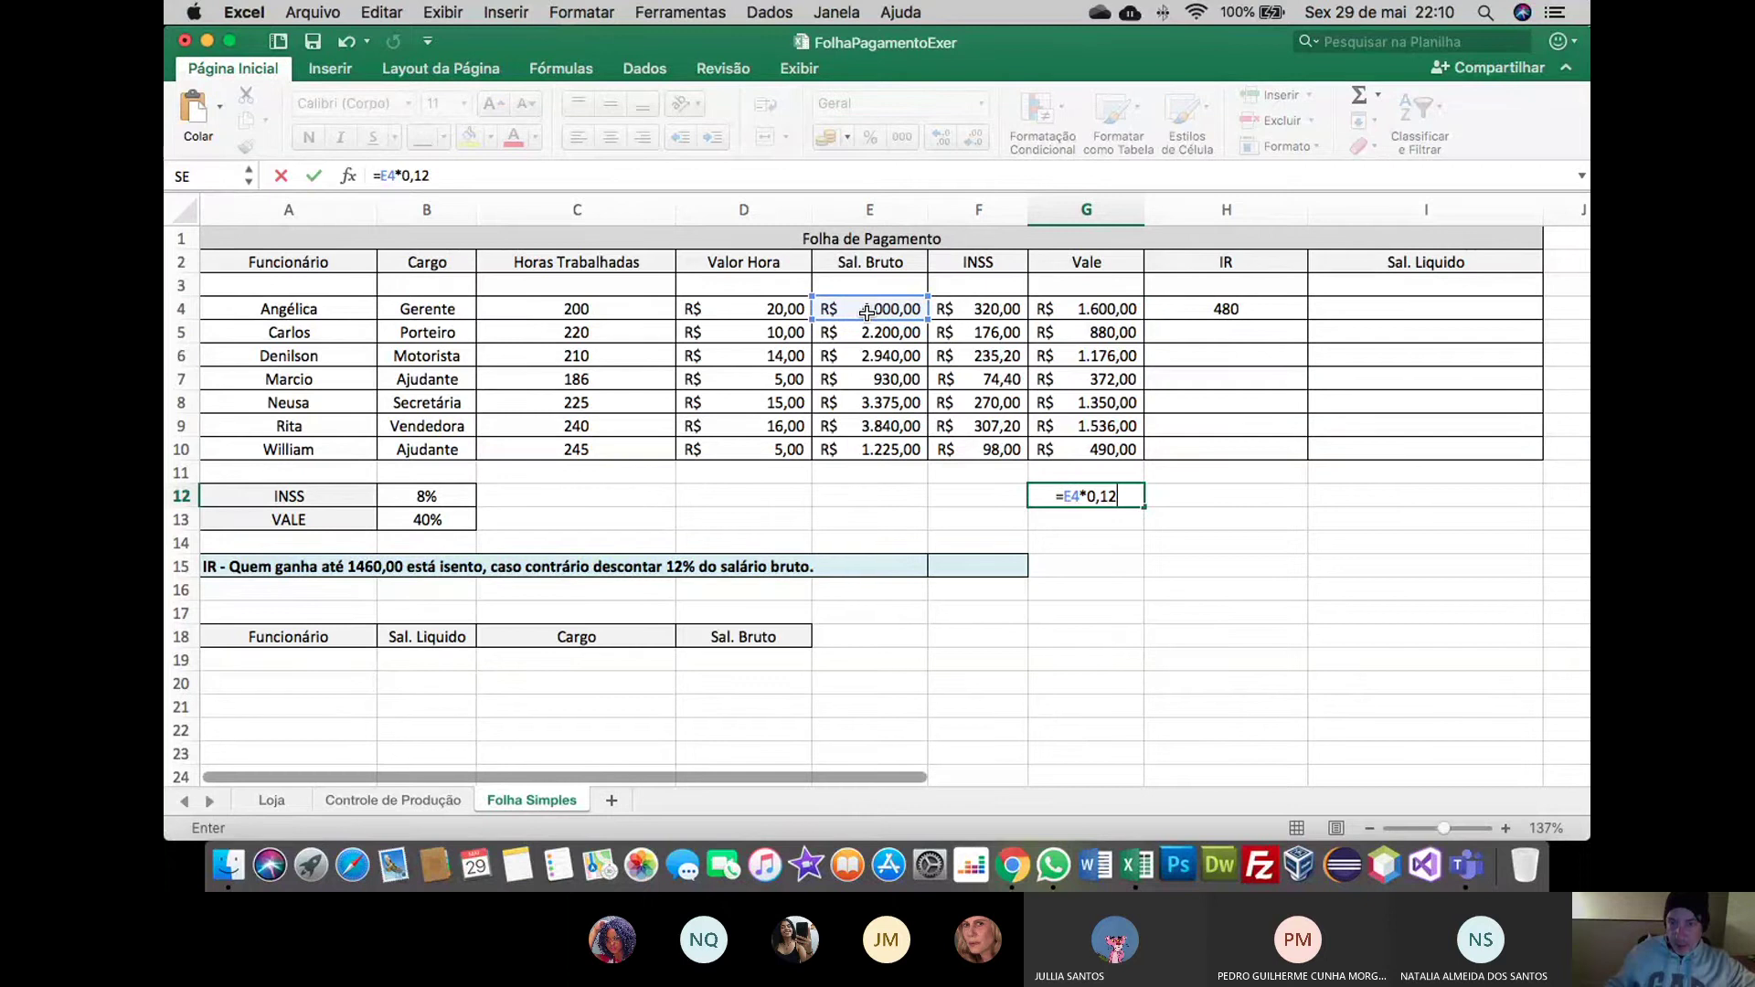
pyautogui.press('Return')
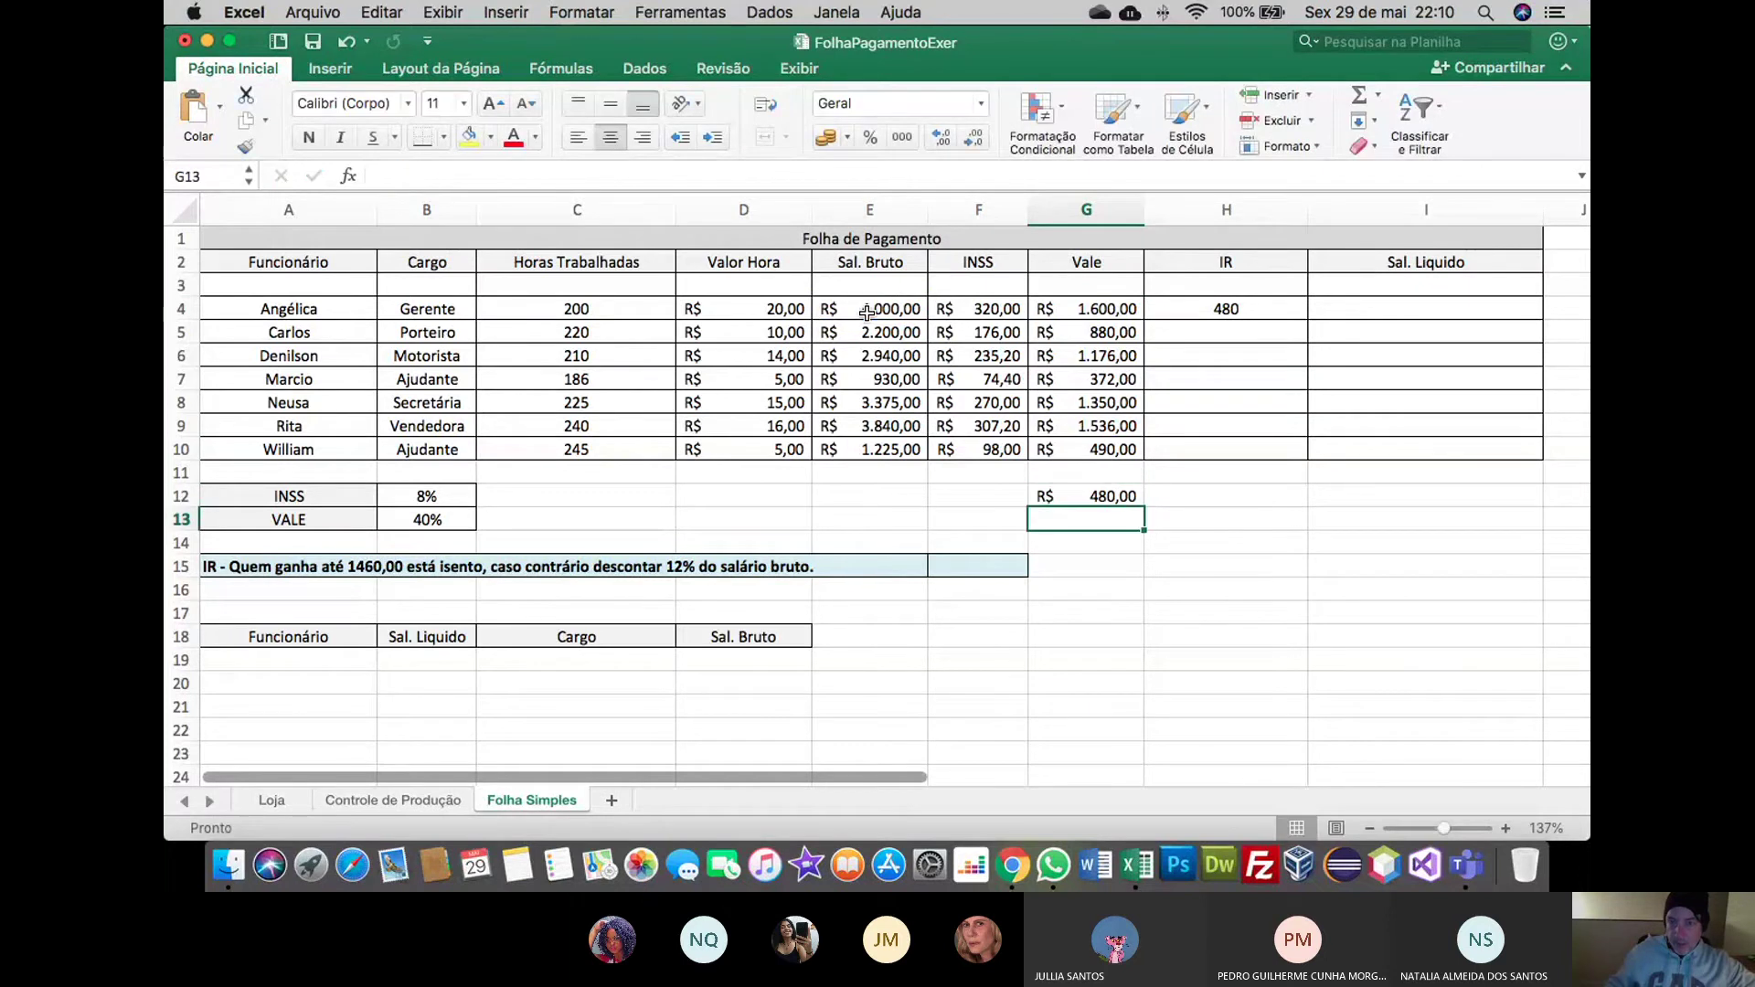
pyautogui.press('Up')
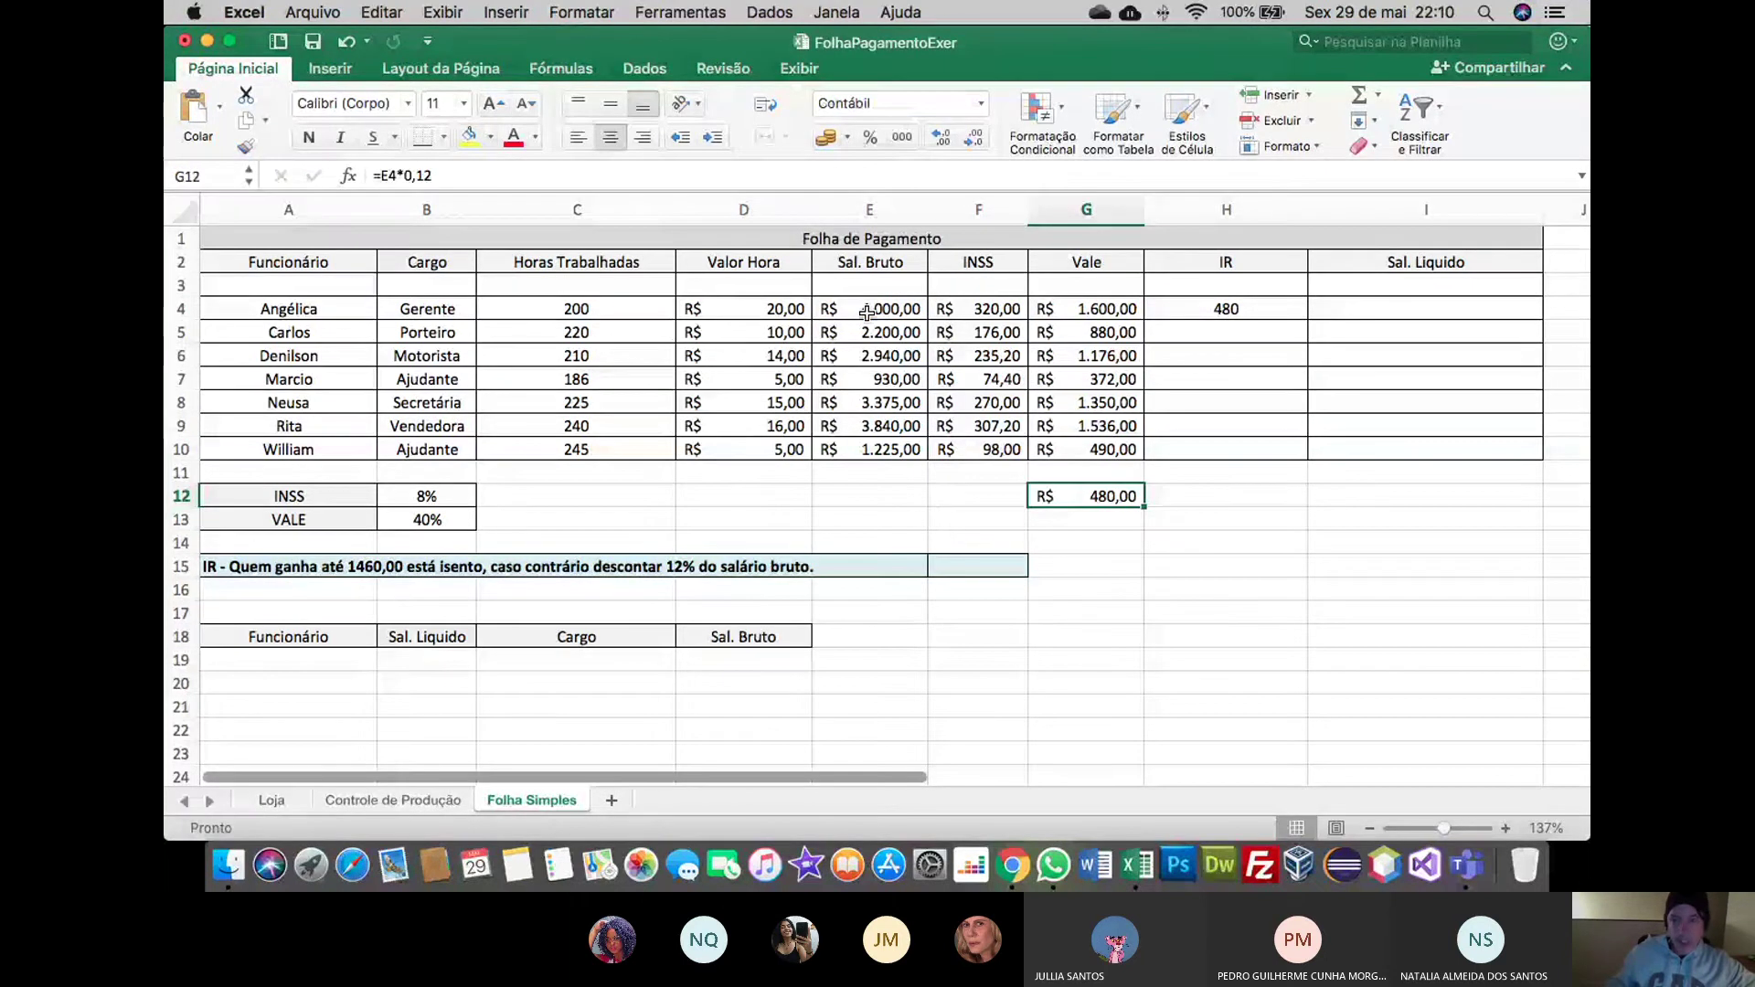
pyautogui.press('super+z')
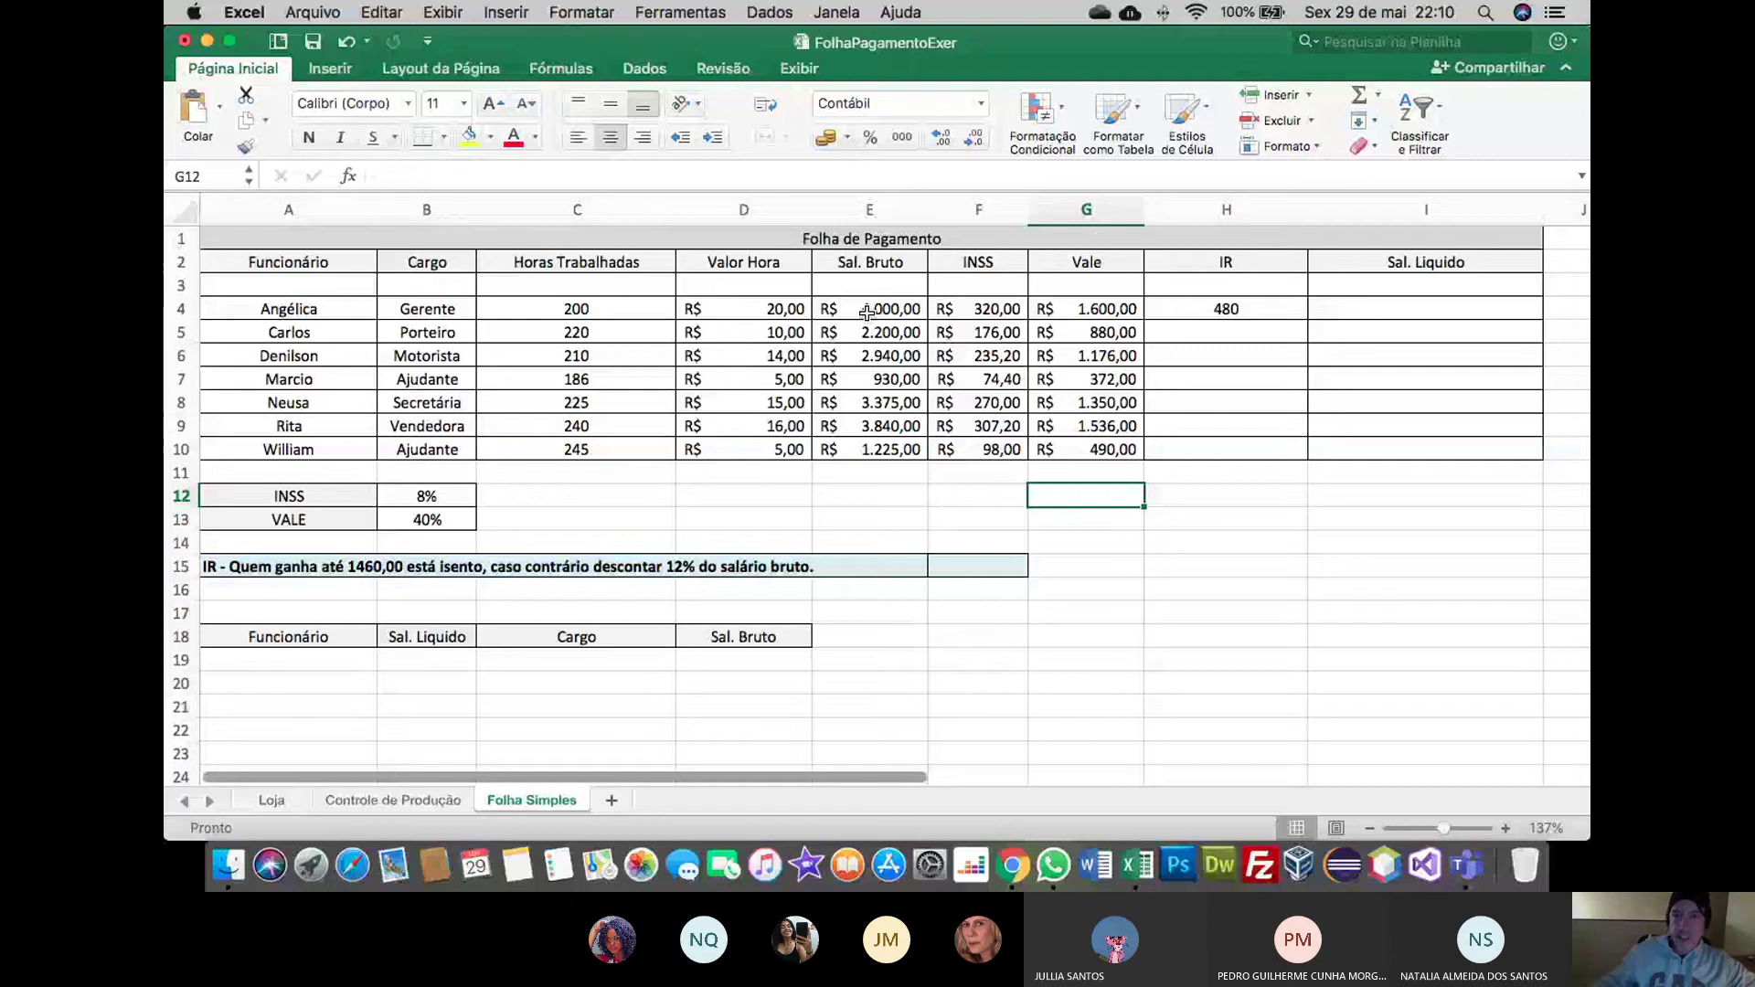
# Copy H4's IR formula down through H10 and give column H the R$ accounting format
pyautogui.click(1241, 311)
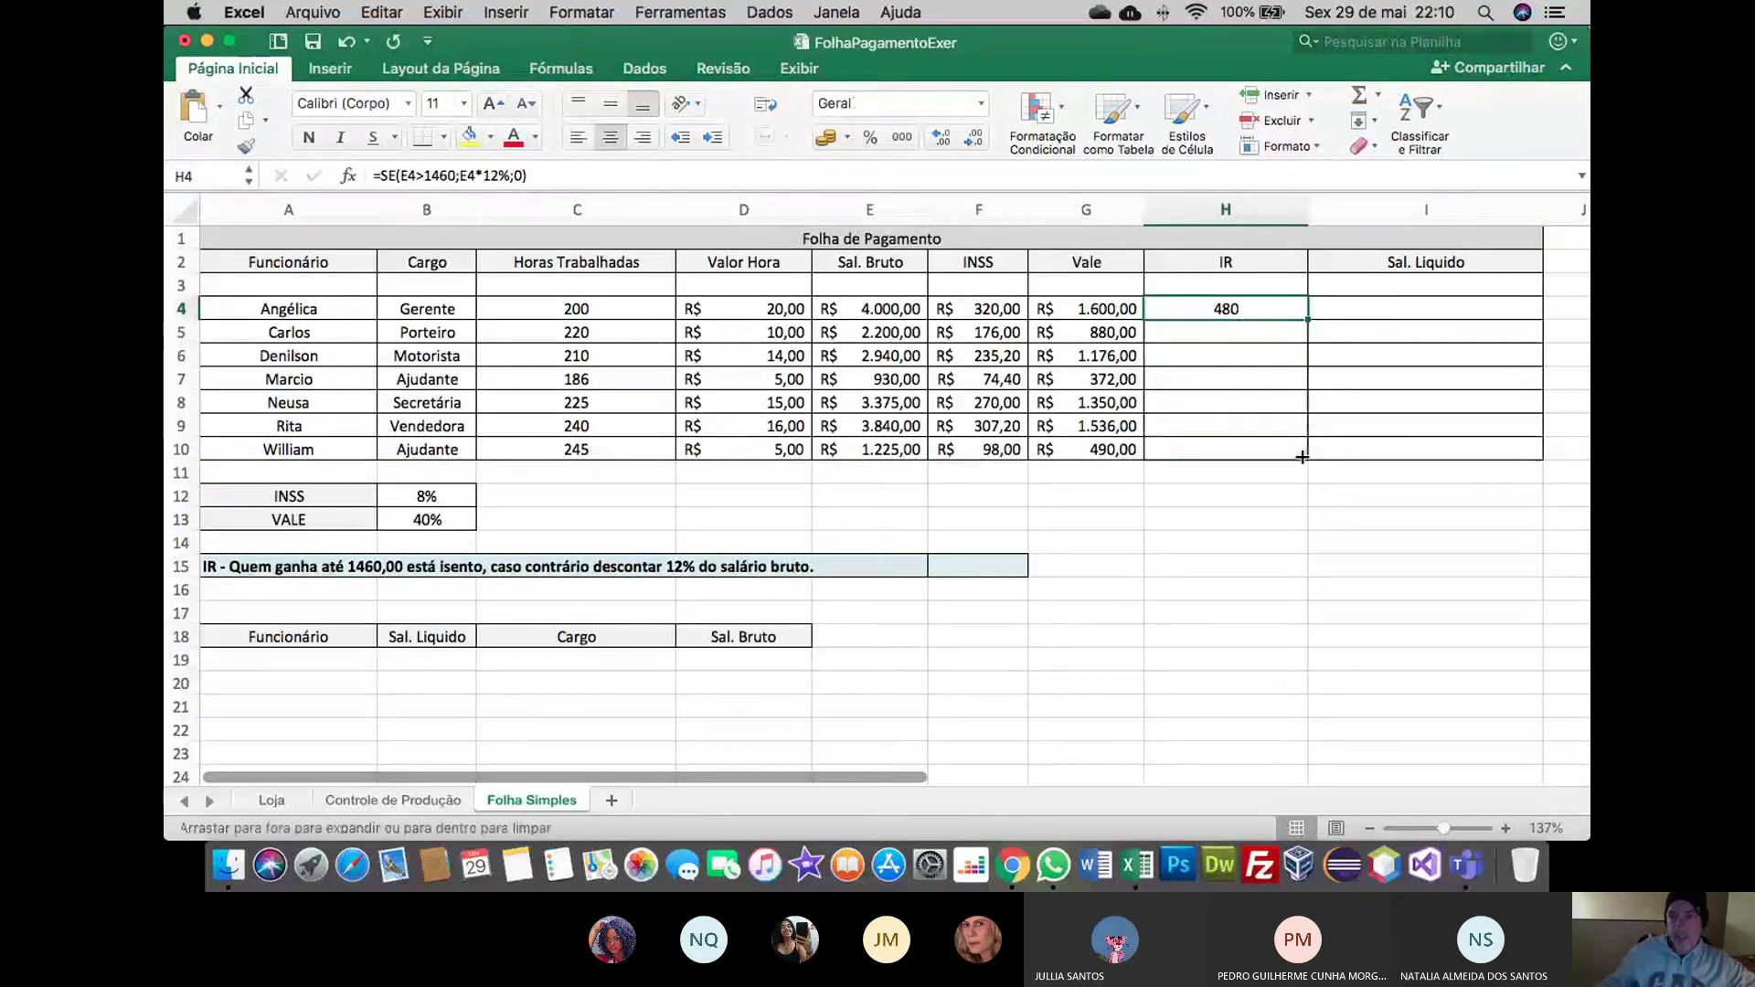
pyautogui.moveTo(1314, 380); pyautogui.dragTo(1301, 457)
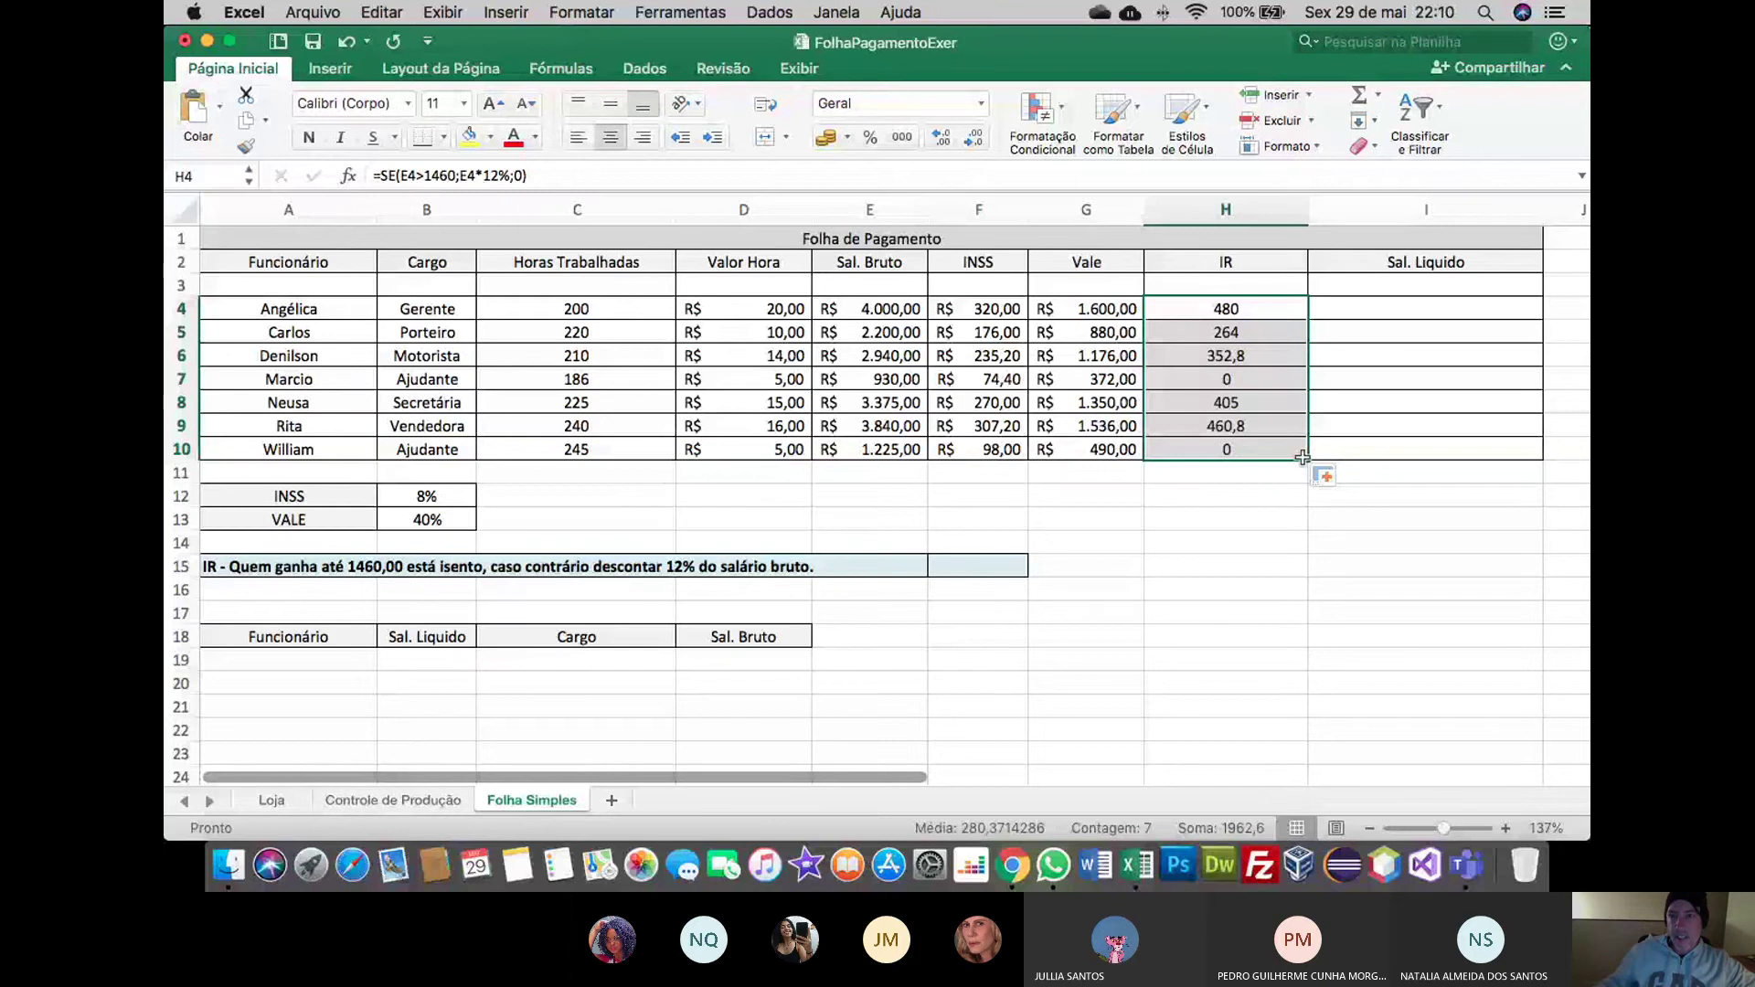
pyautogui.click(1233, 212)
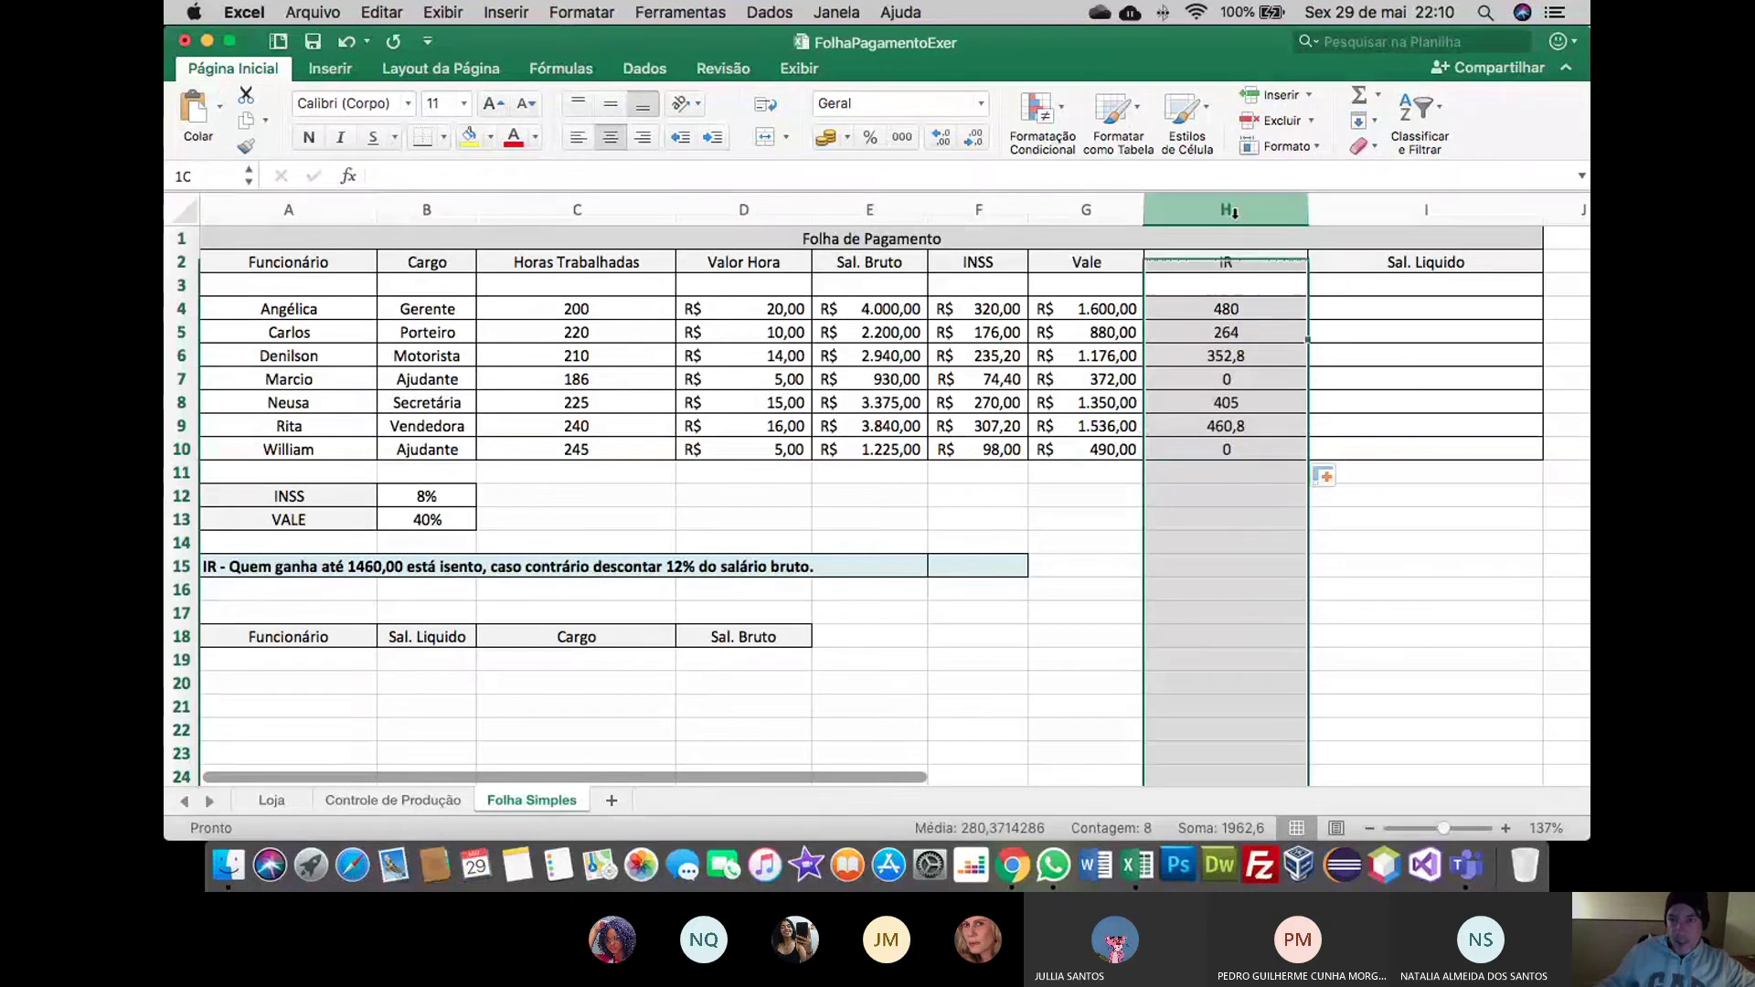
pyautogui.click(834, 140)
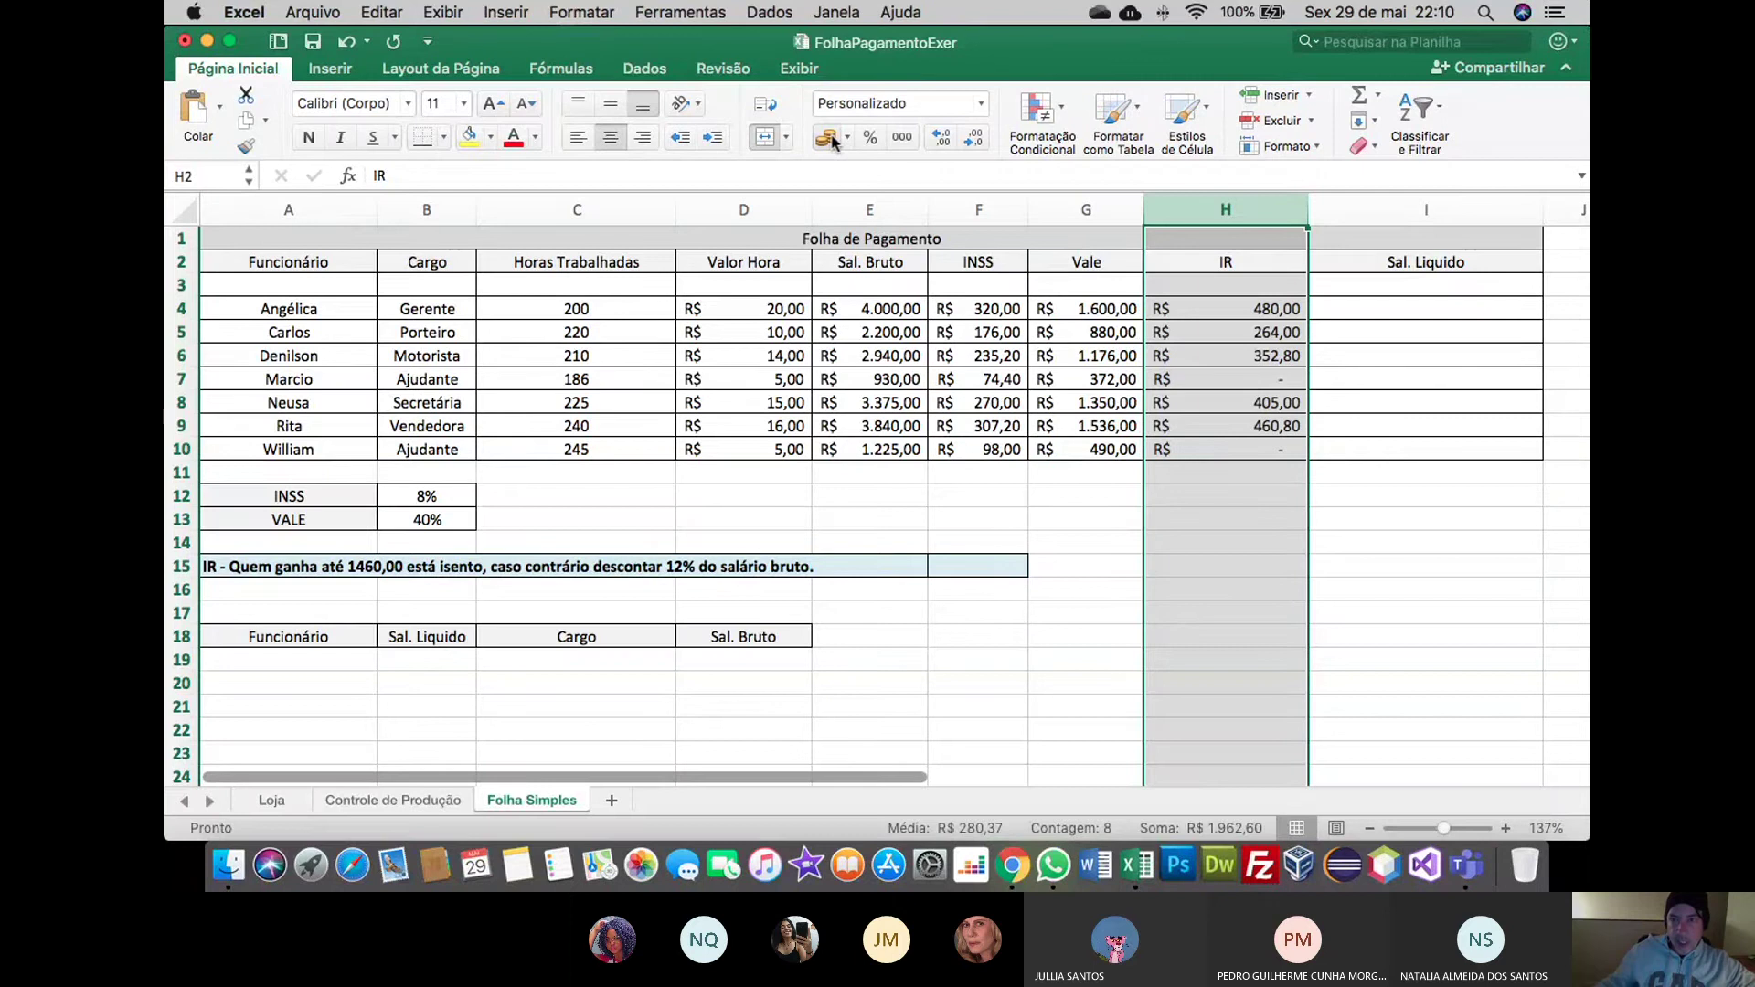
pyautogui.click(1210, 312)
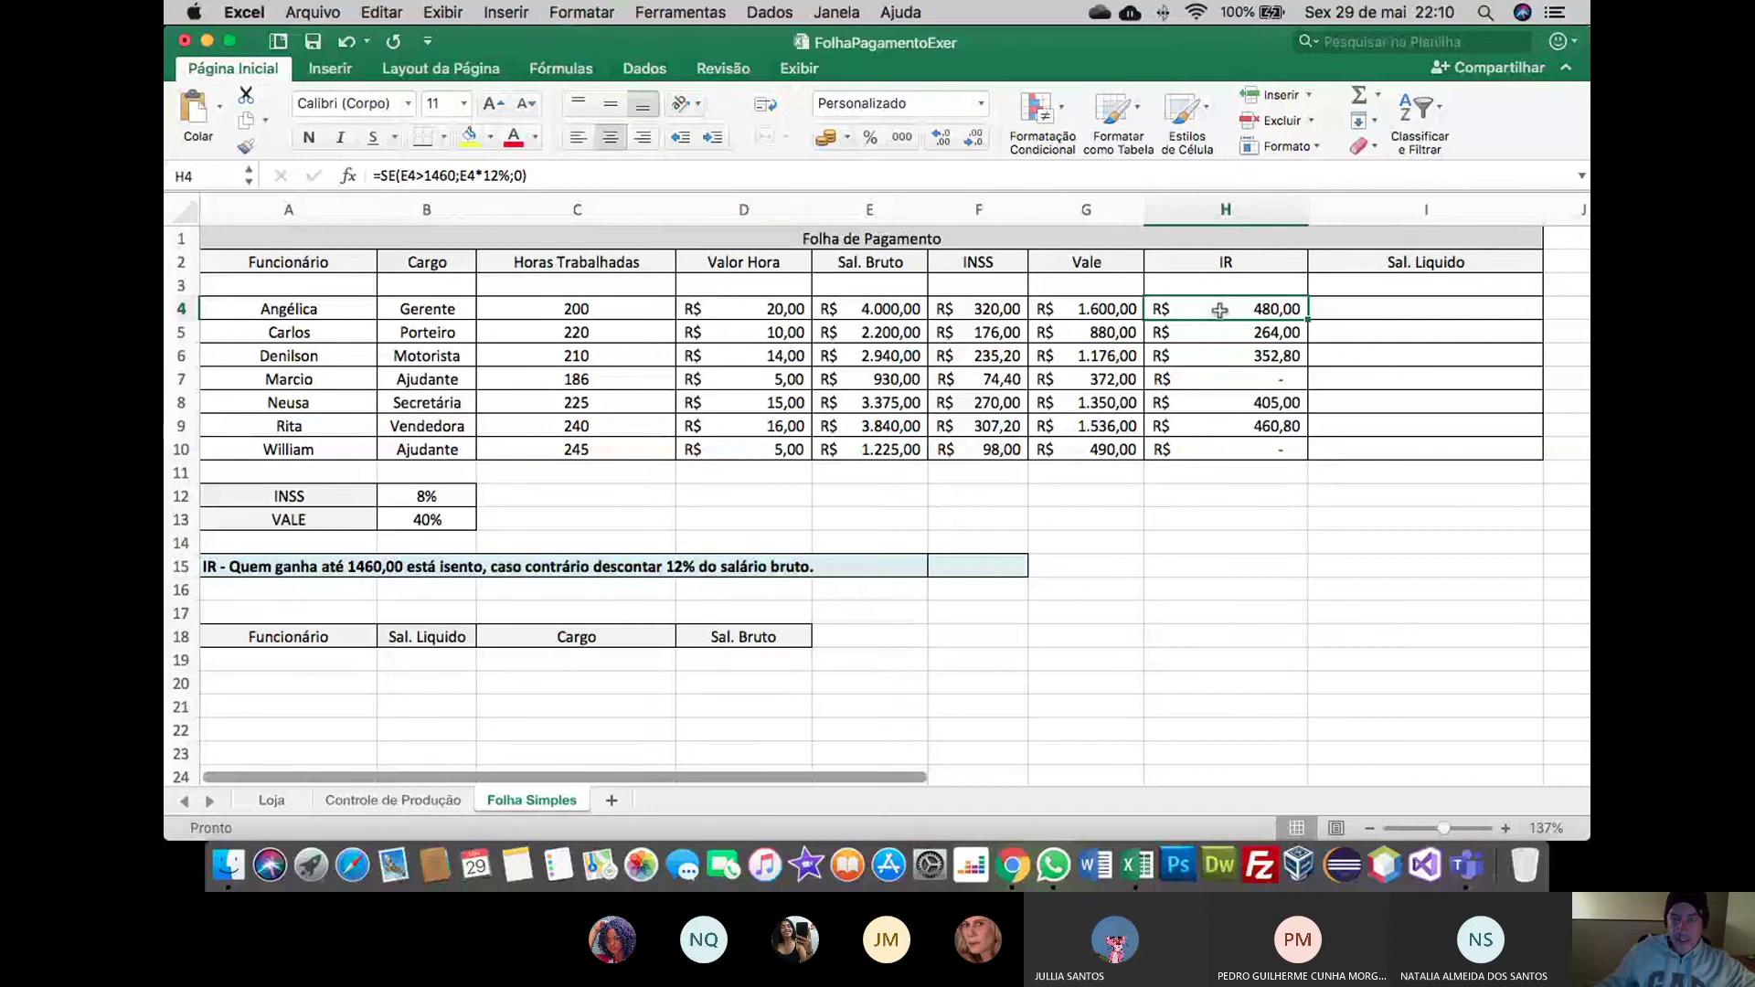
# Review the IR formulas in H5–H10 and Marcio's Sal. Bruto, then edit H4's formula
pyautogui.click(1221, 335)
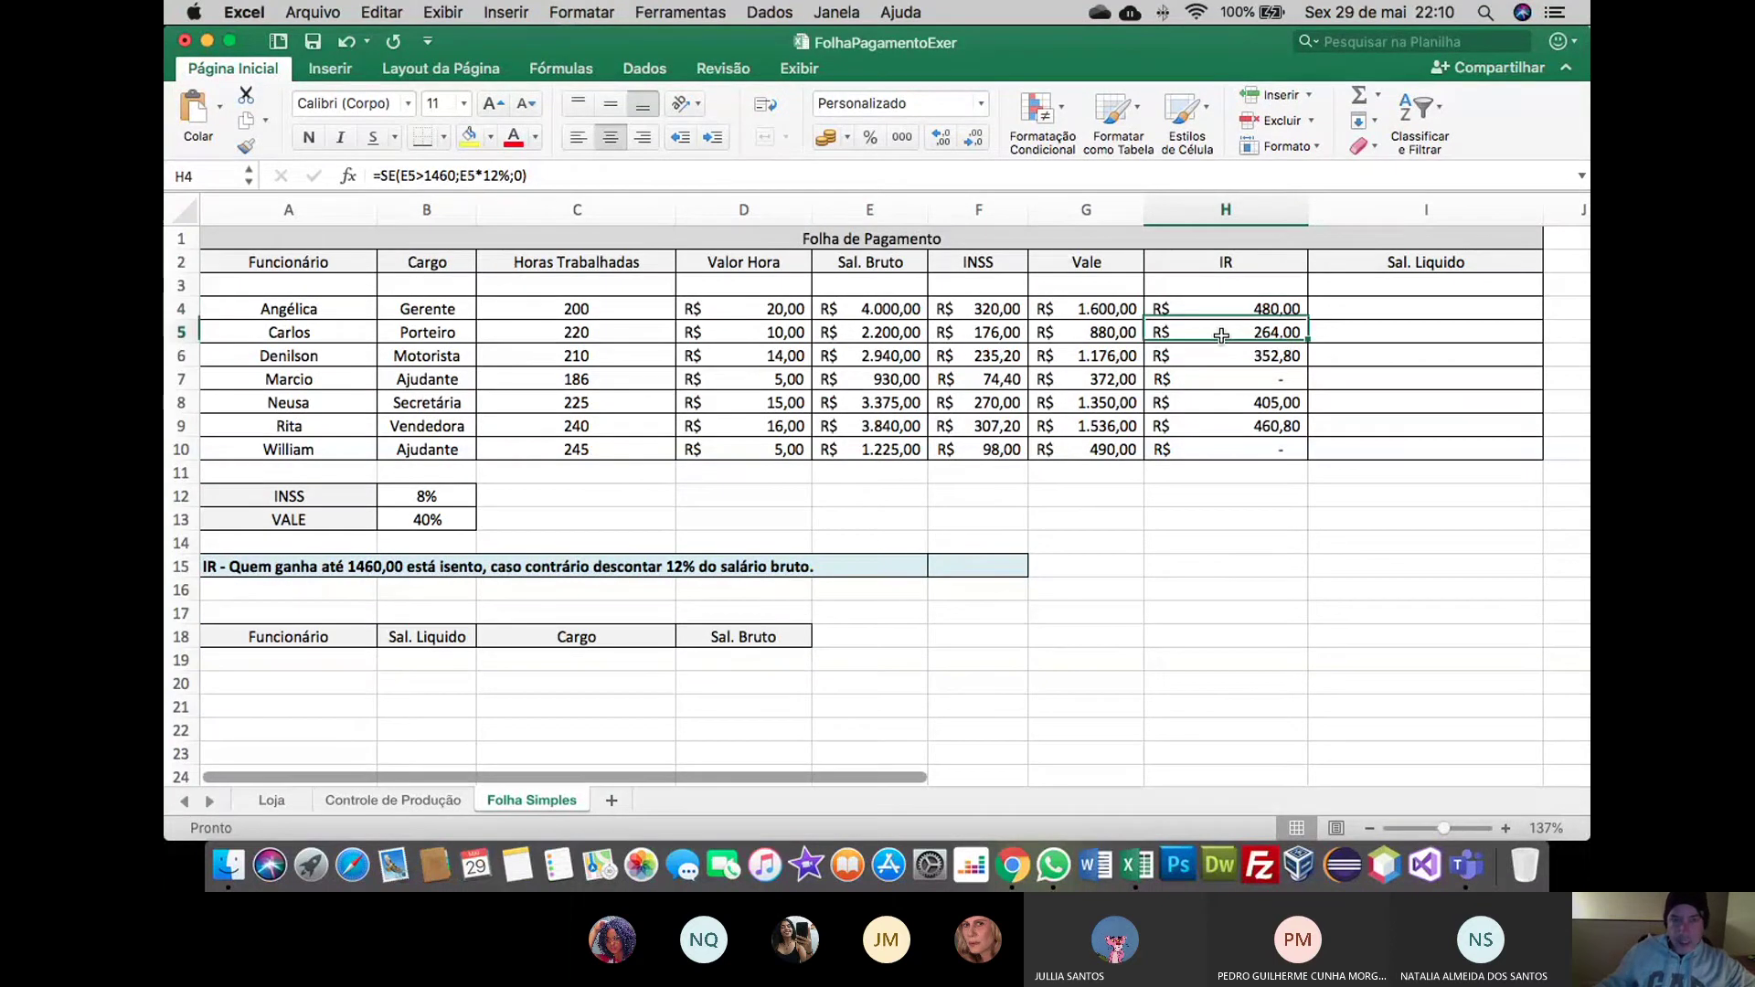
pyautogui.click(1222, 356)
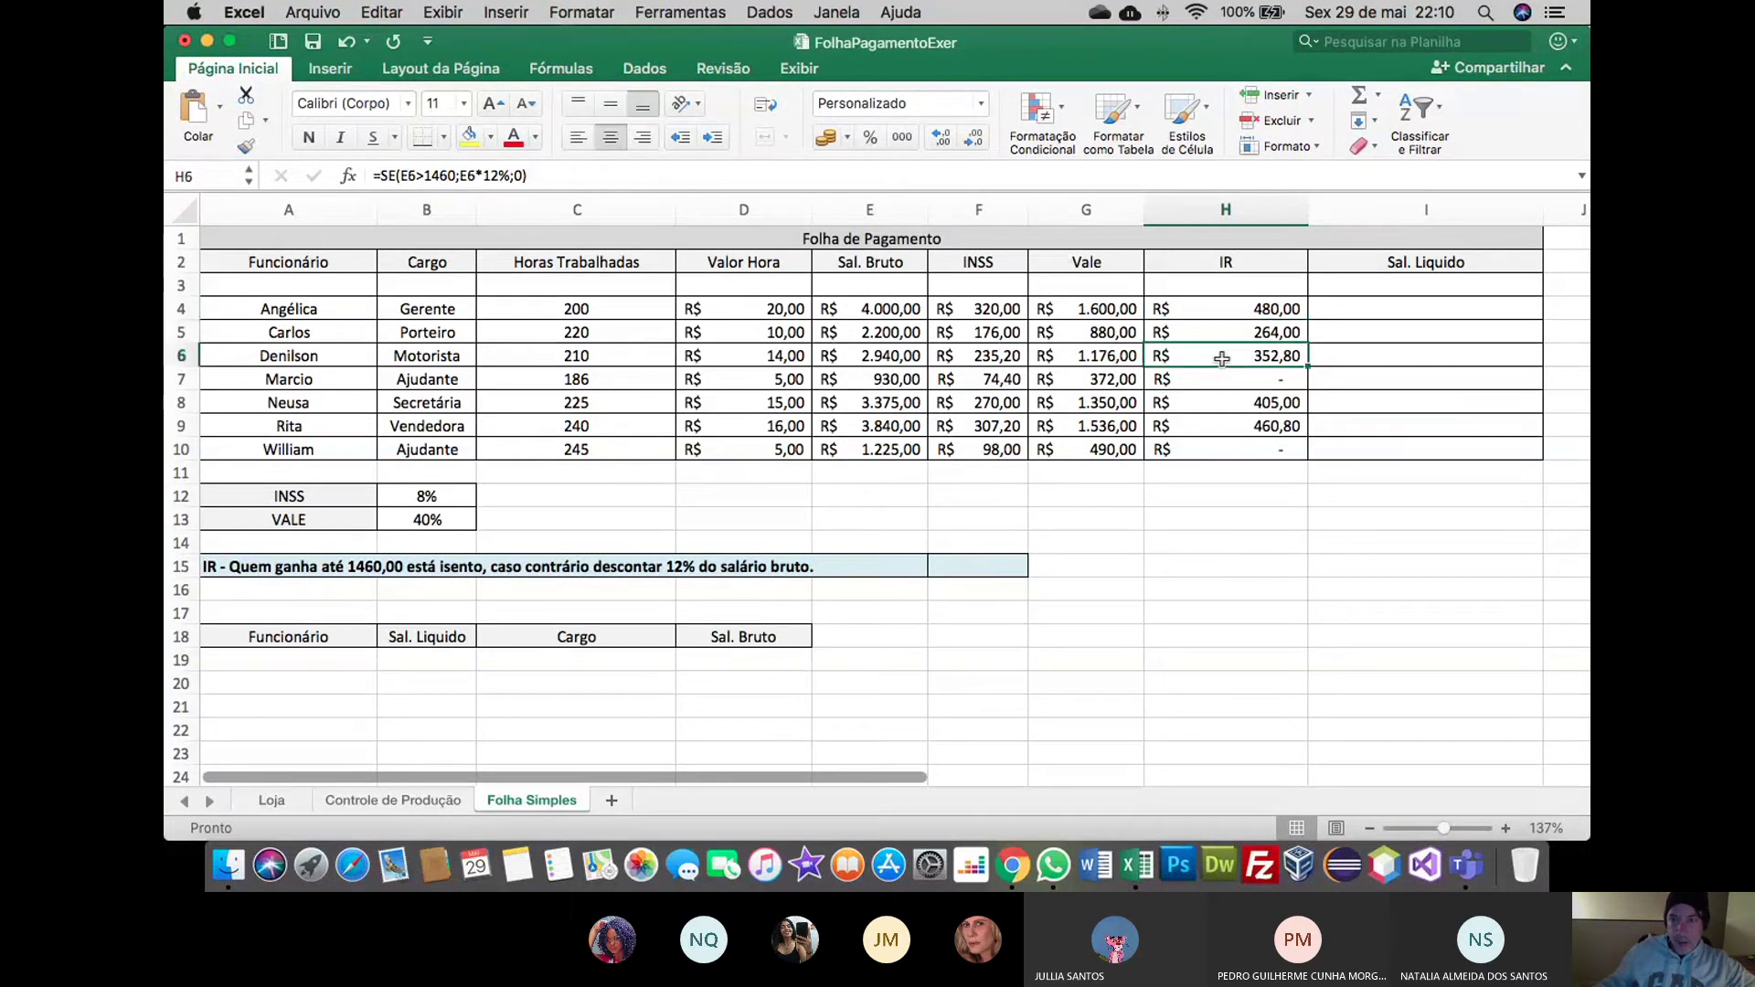
pyautogui.click(1224, 379)
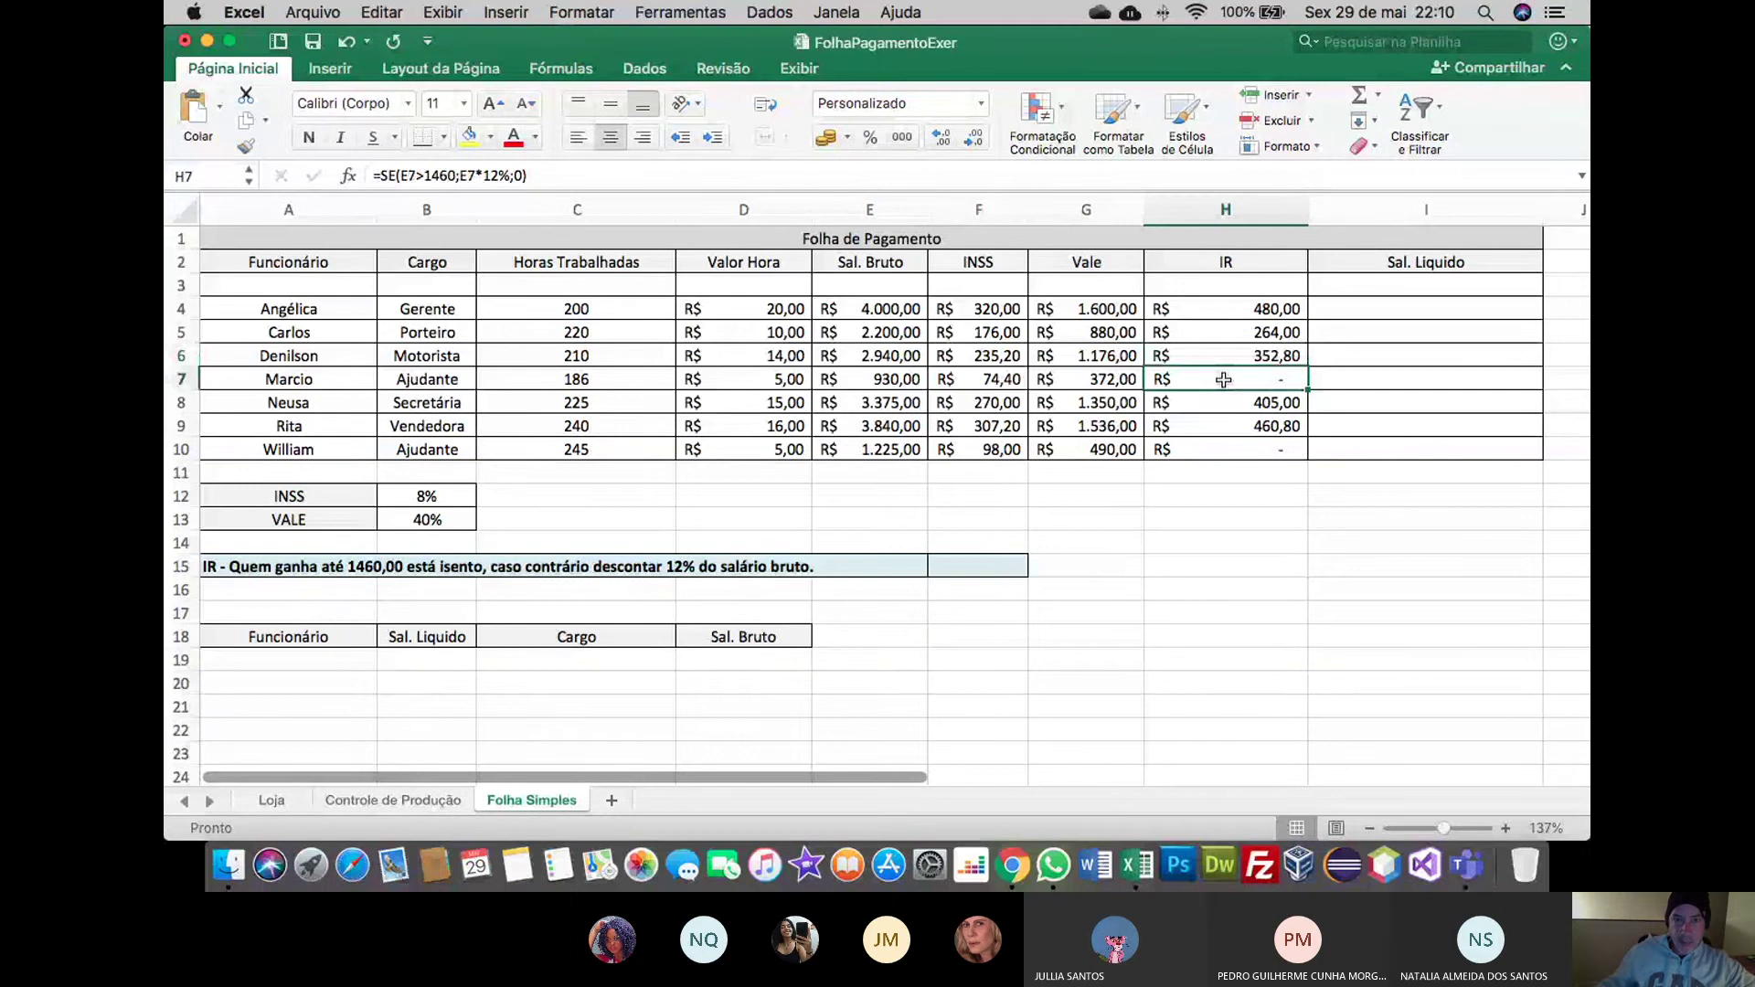
pyautogui.click(902, 378)
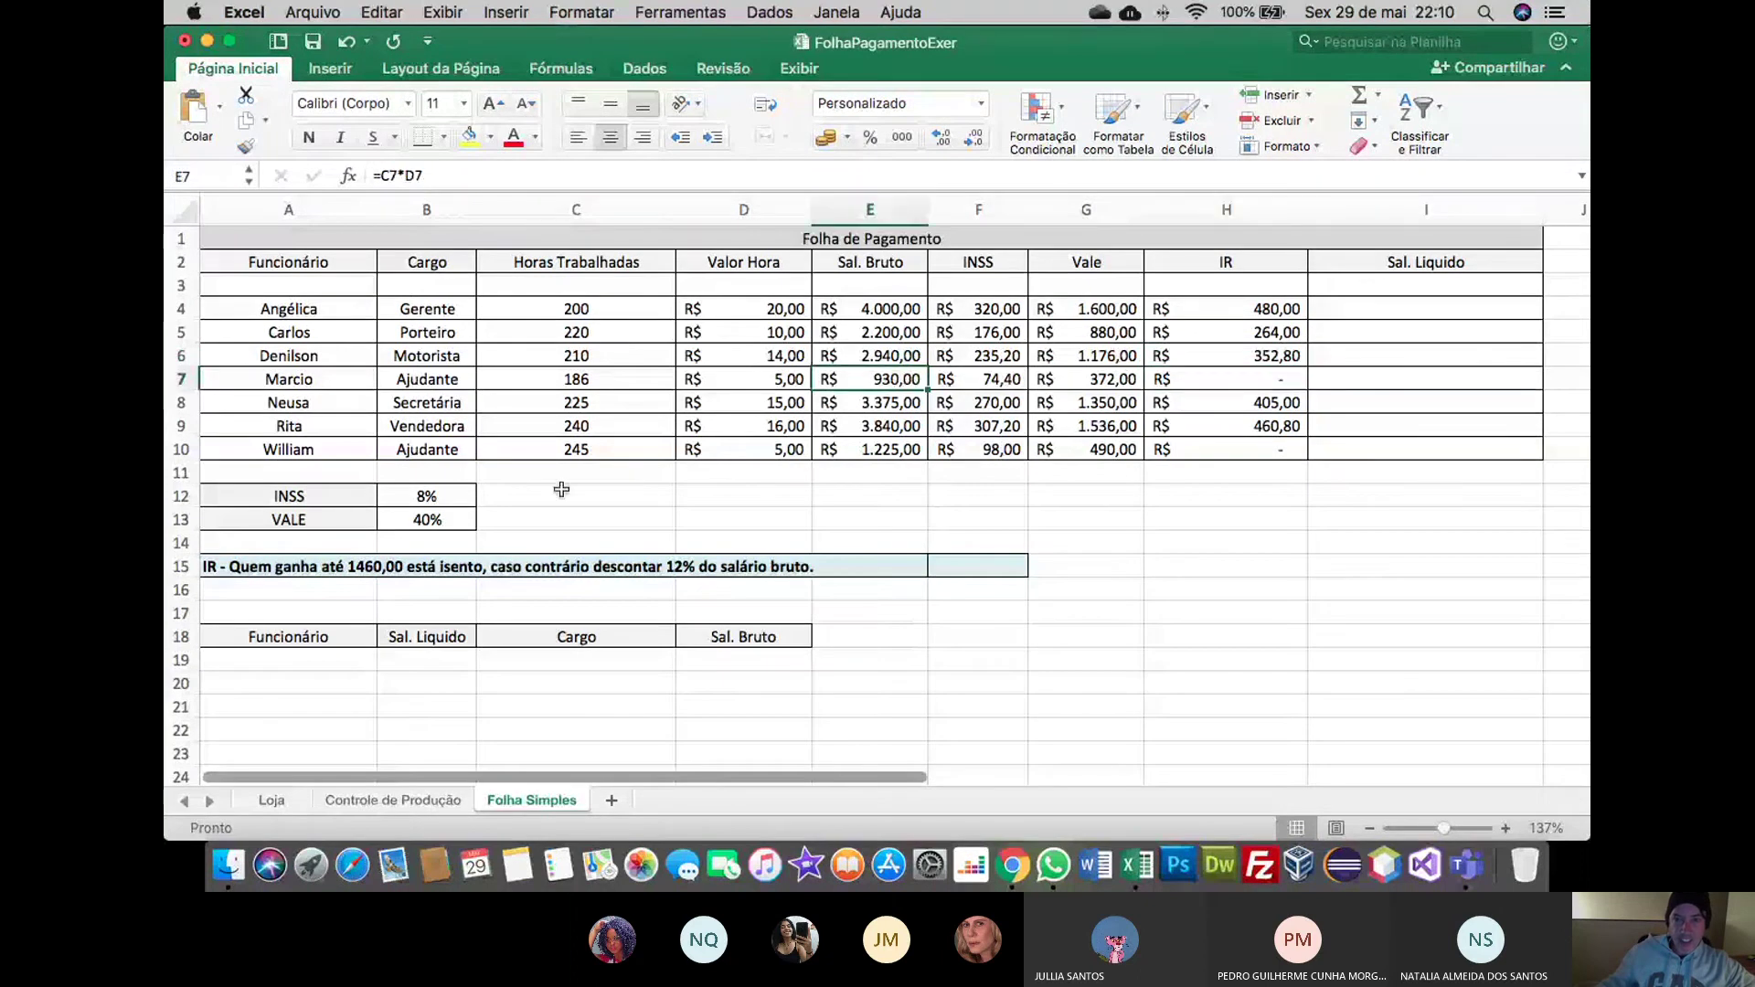
pyautogui.click(1202, 451)
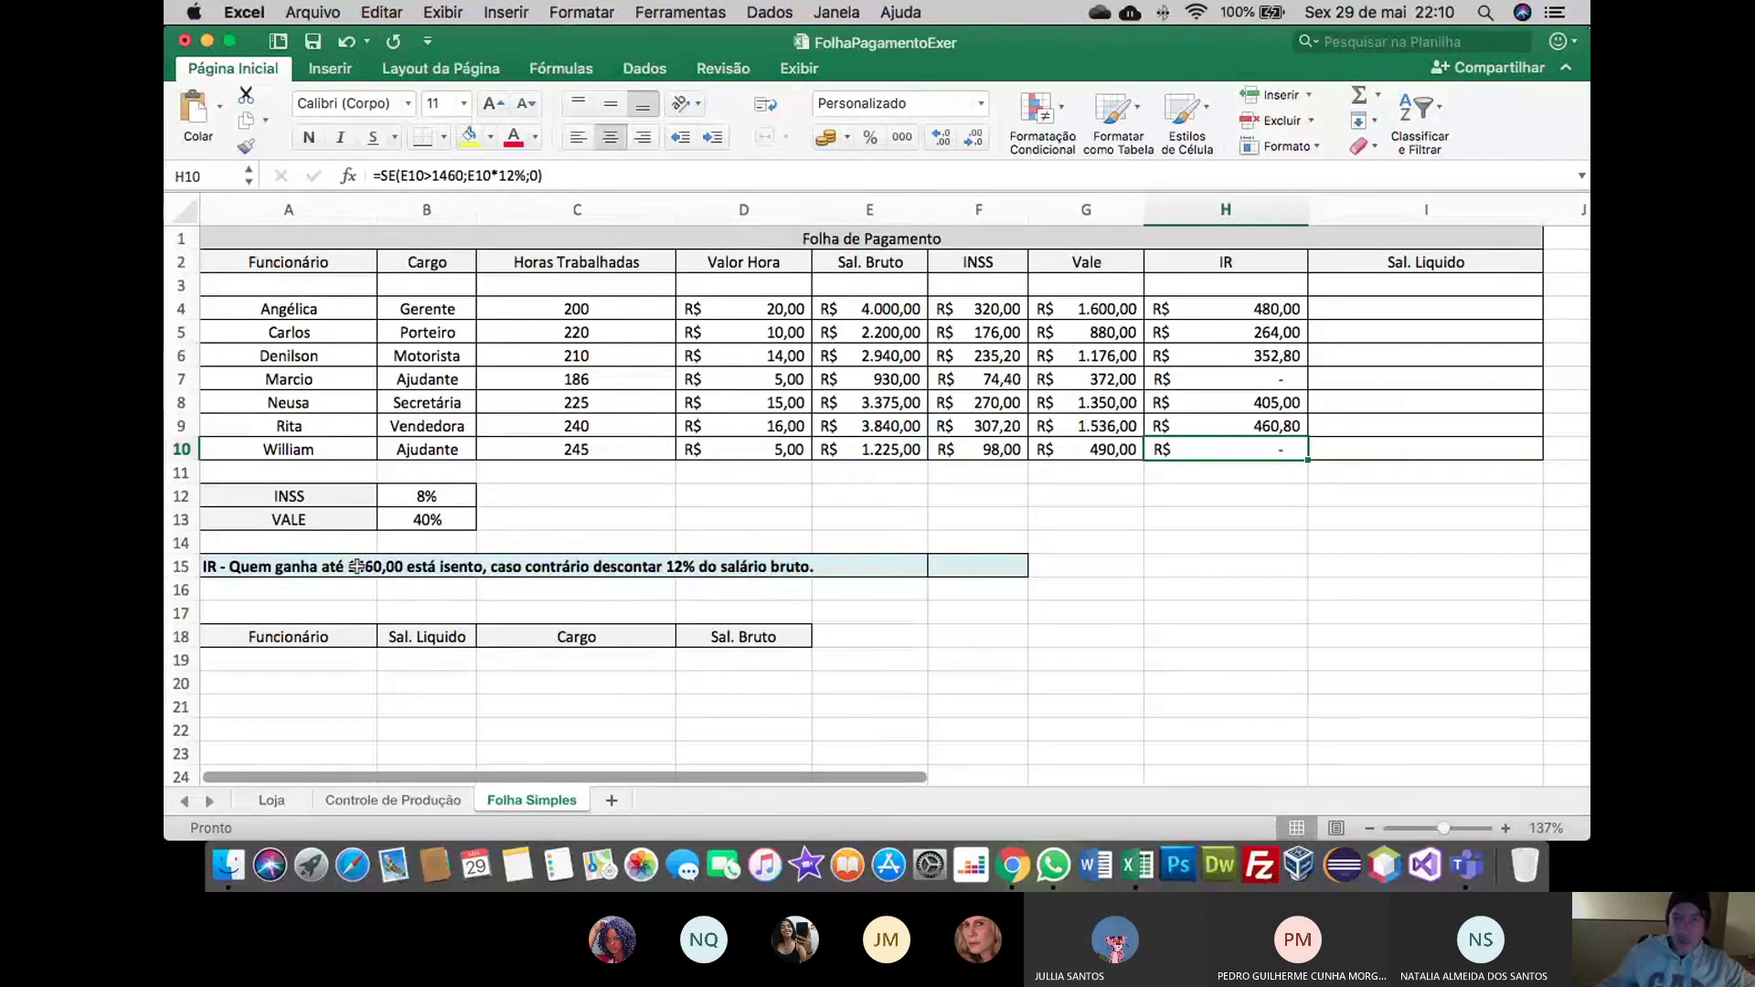
pyautogui.click(1212, 310)
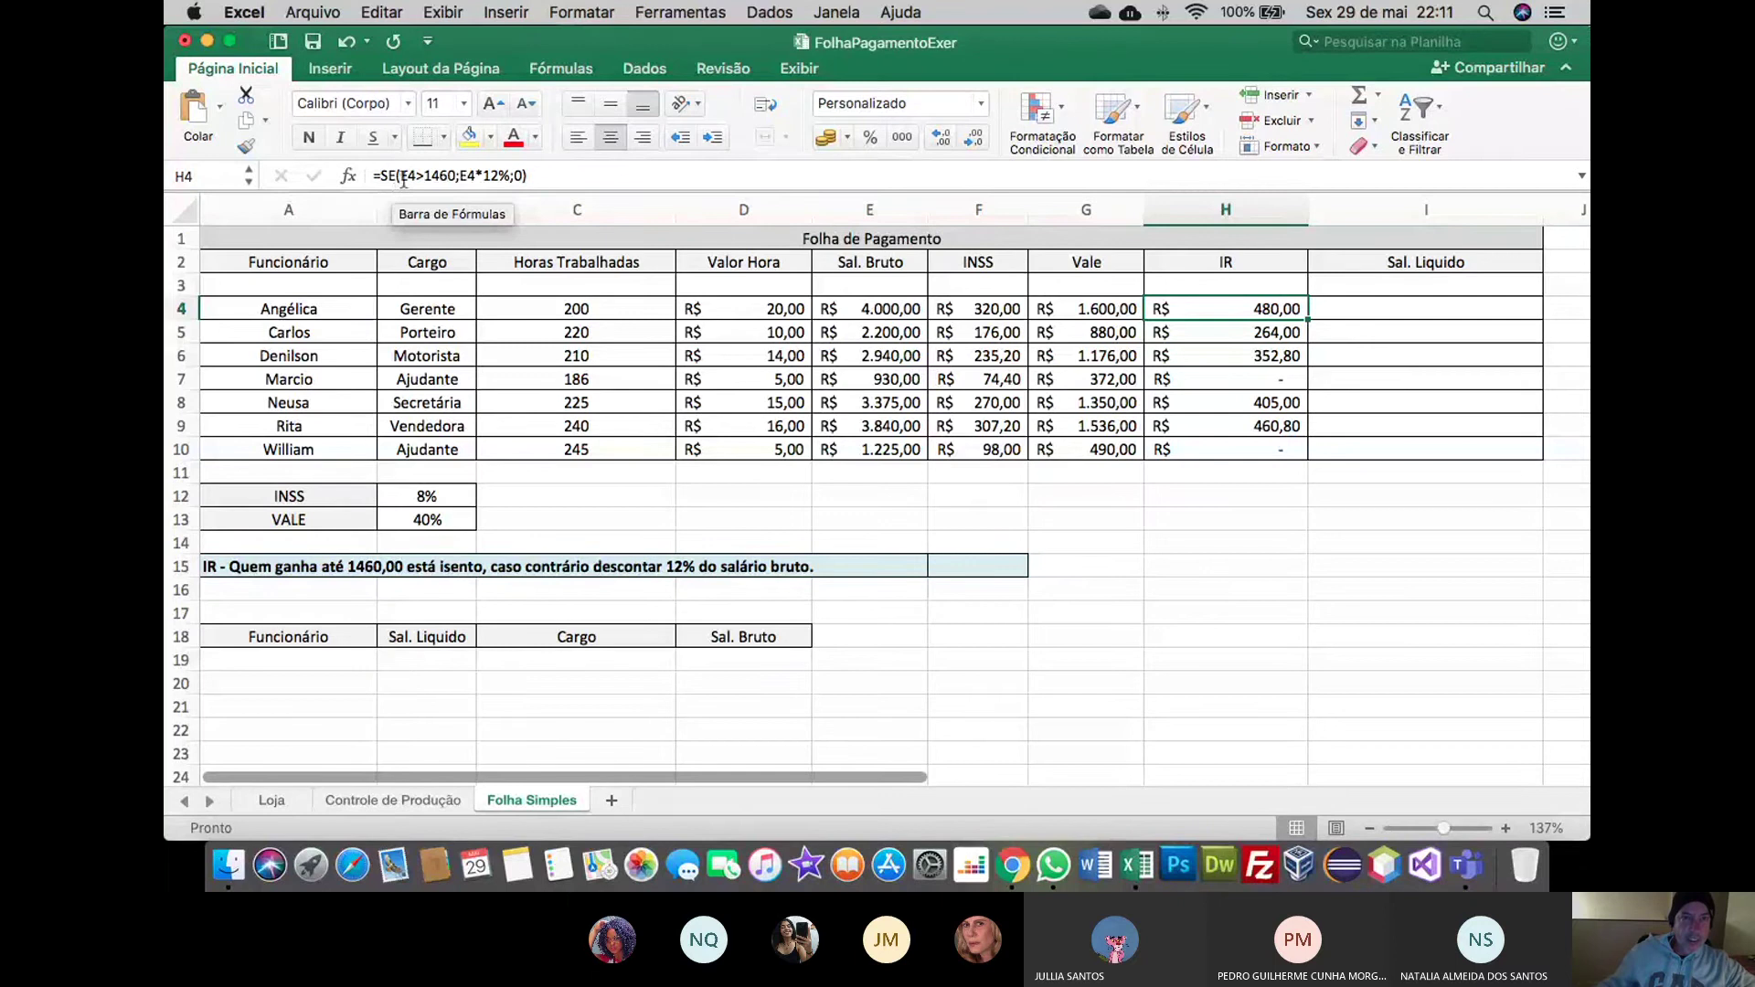
pyautogui.click(407, 176)
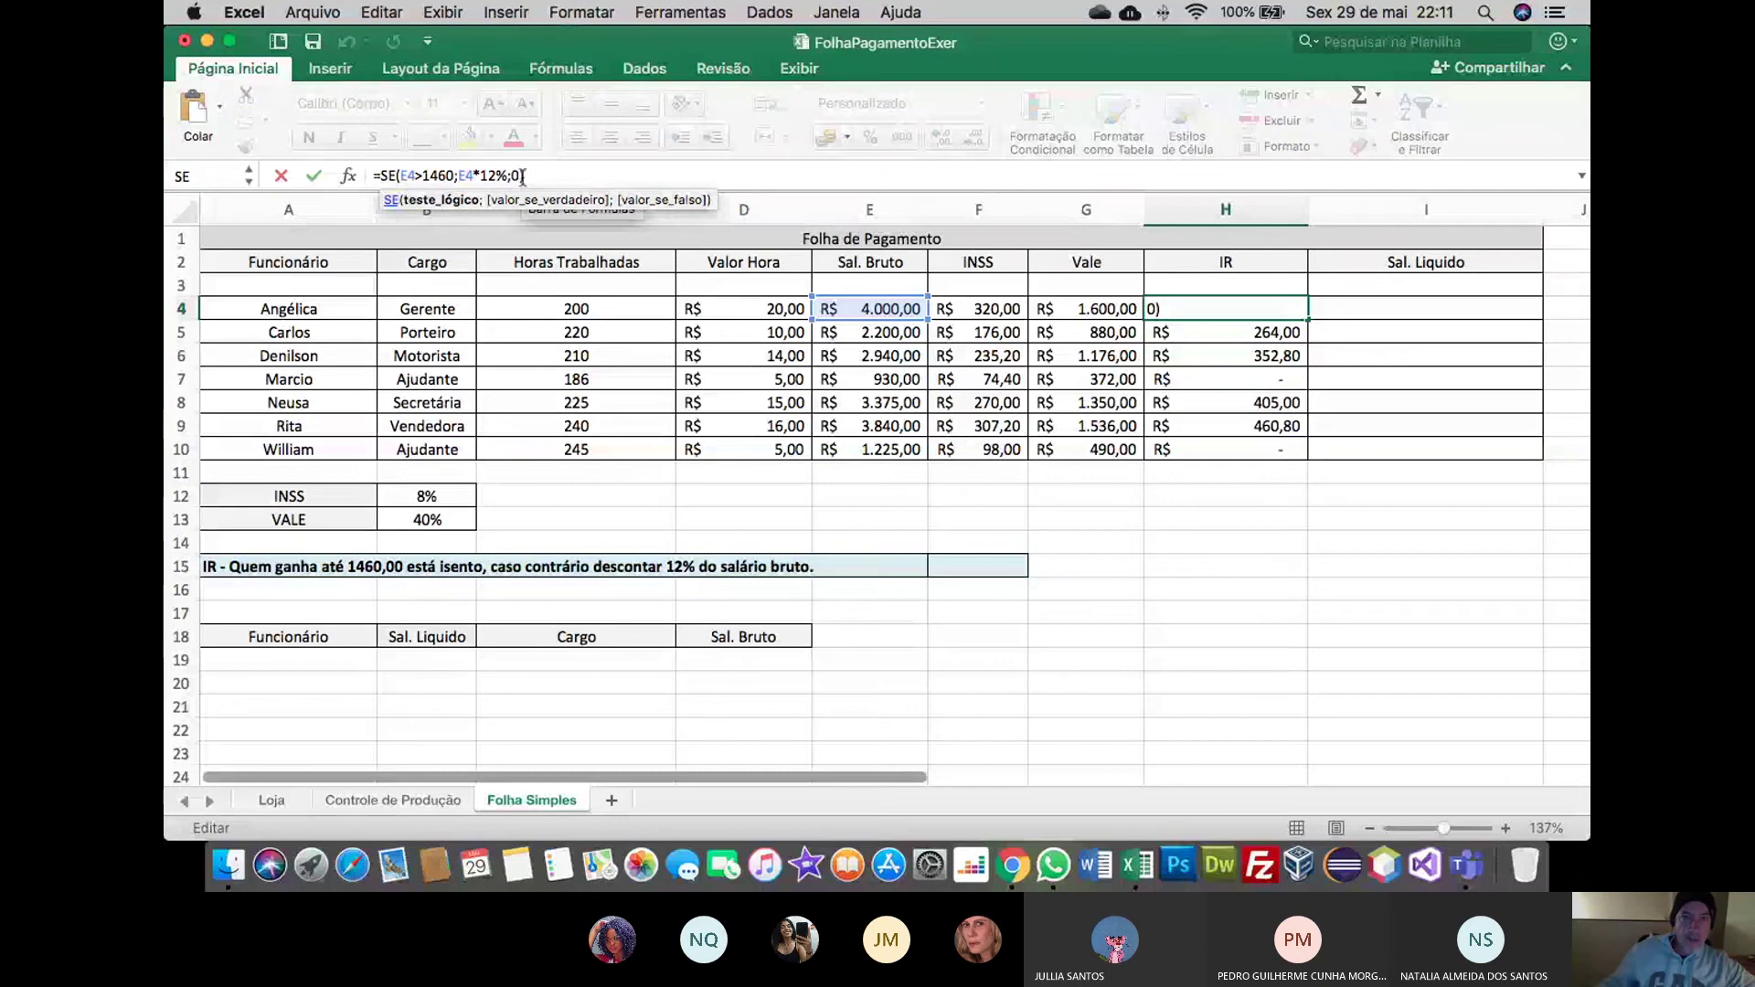
# Confirm H4's IR formula unchanged, then select the Sal. Bruto values and employee names
pyautogui.click(534, 176)
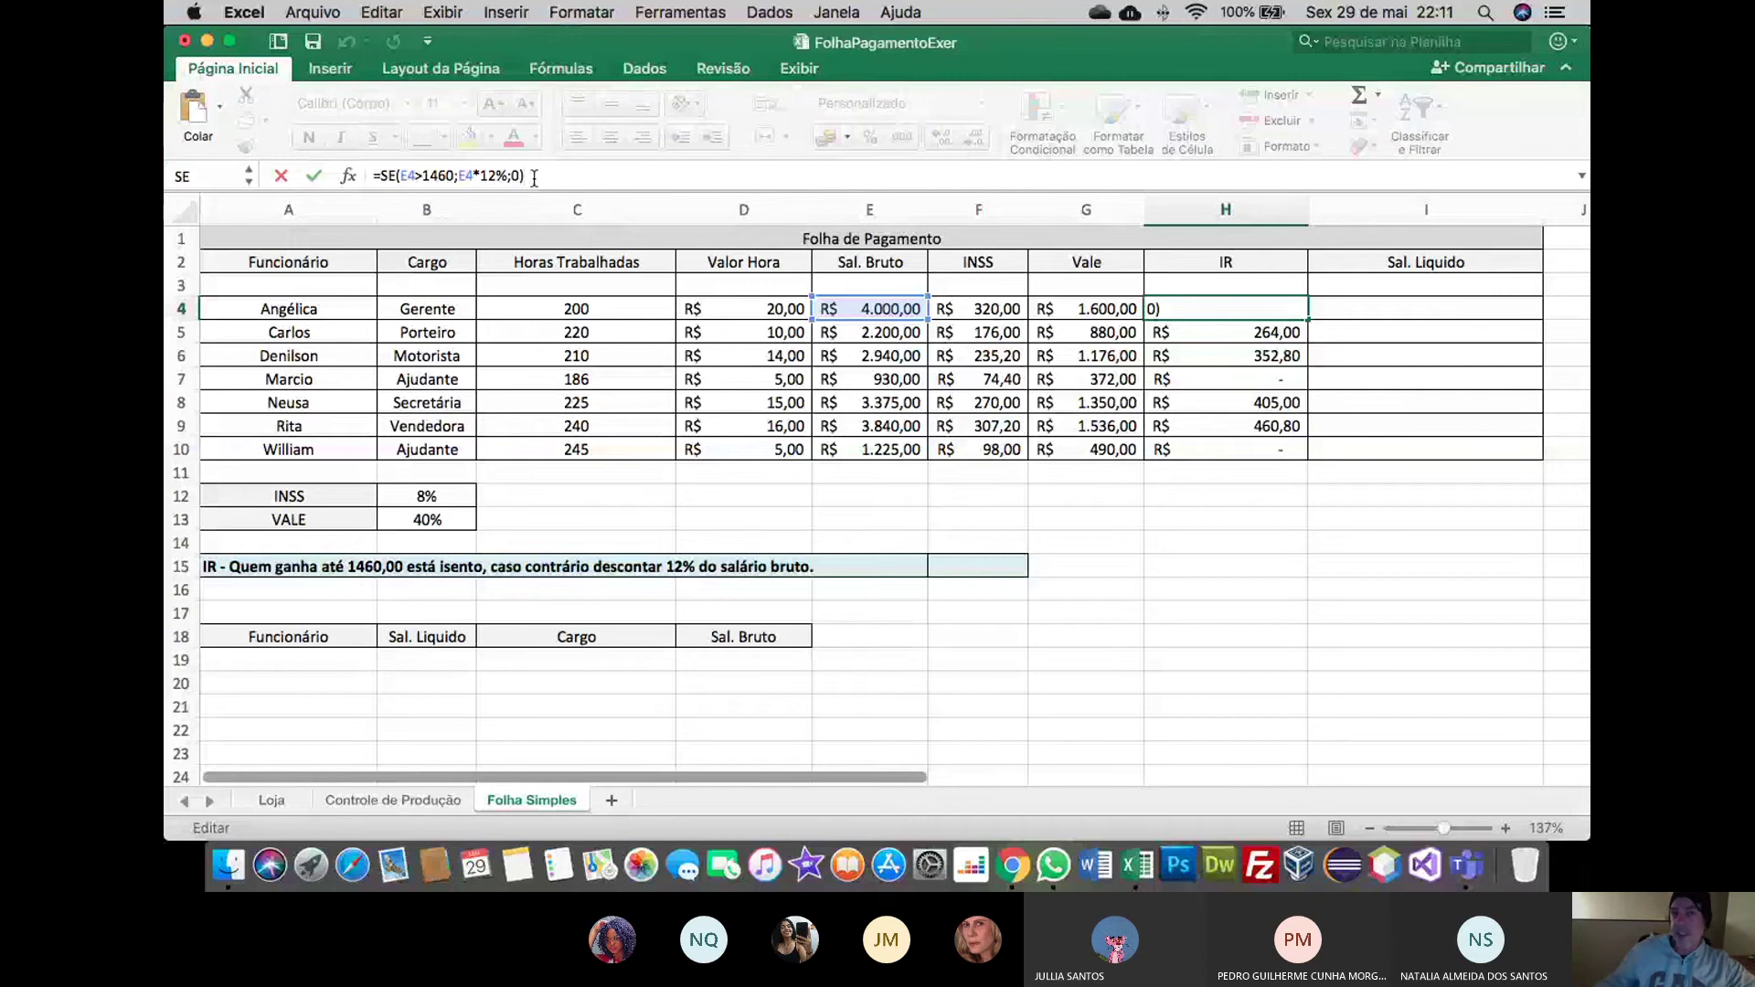
pyautogui.press('Return')
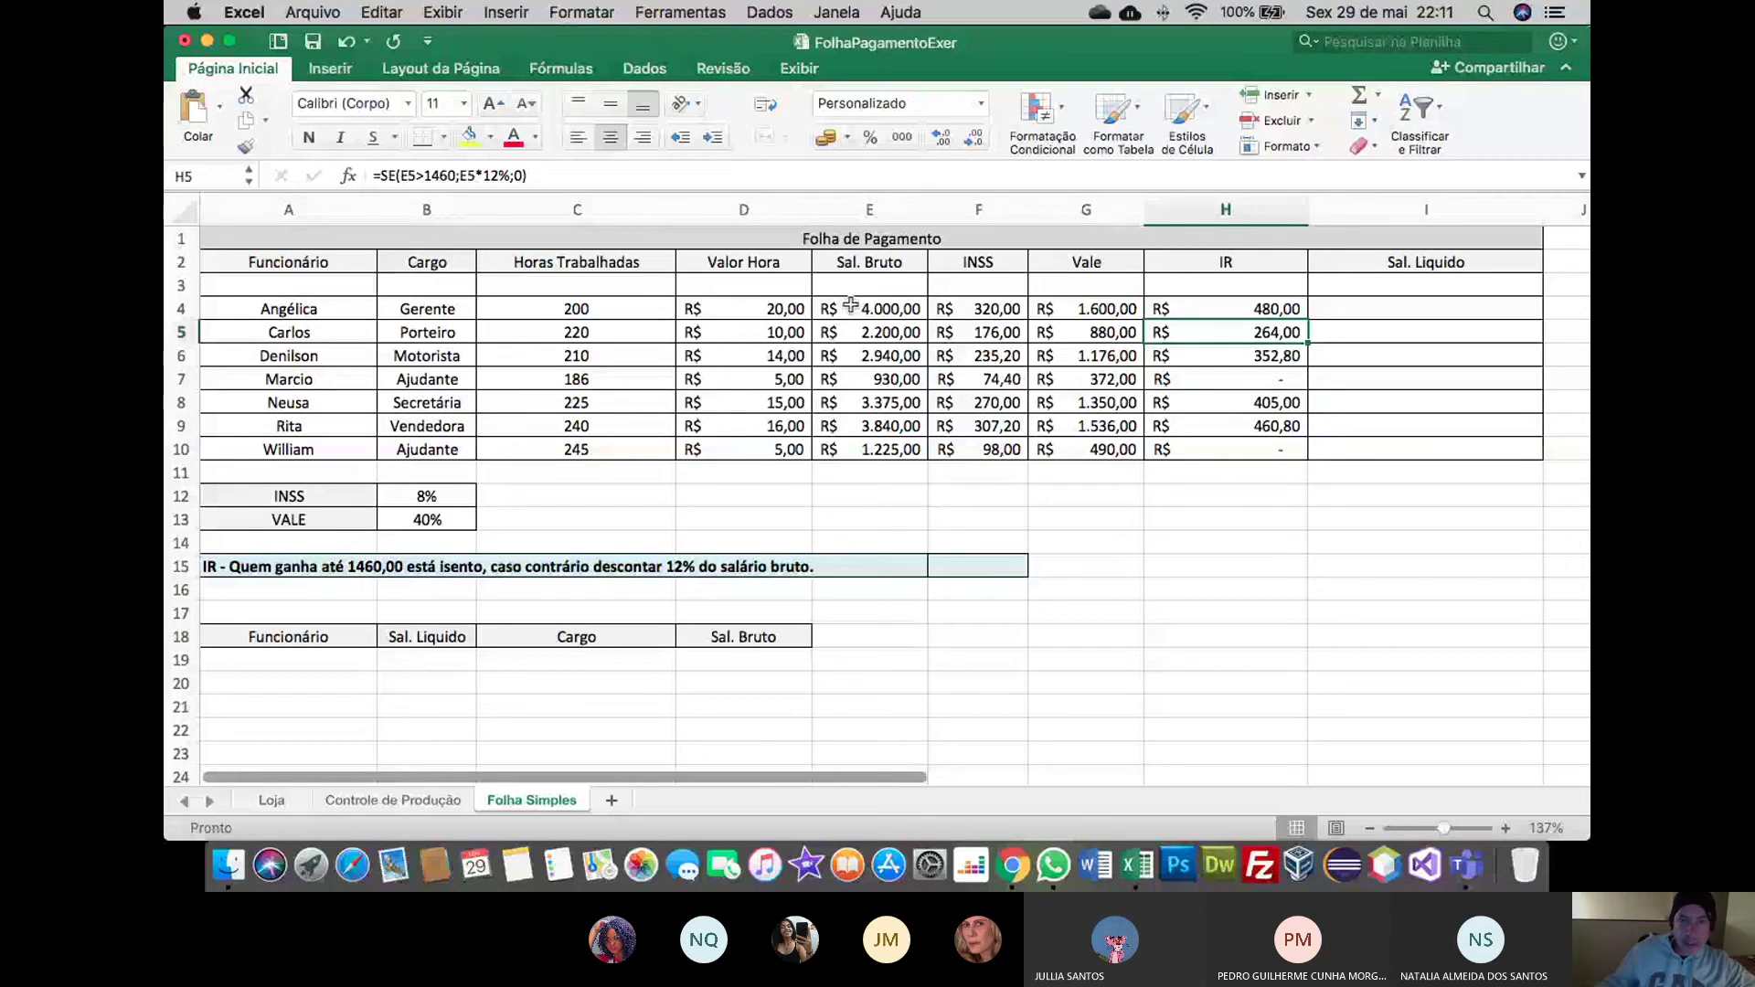
pyautogui.moveTo(852, 305); pyautogui.dragTo(905, 426)
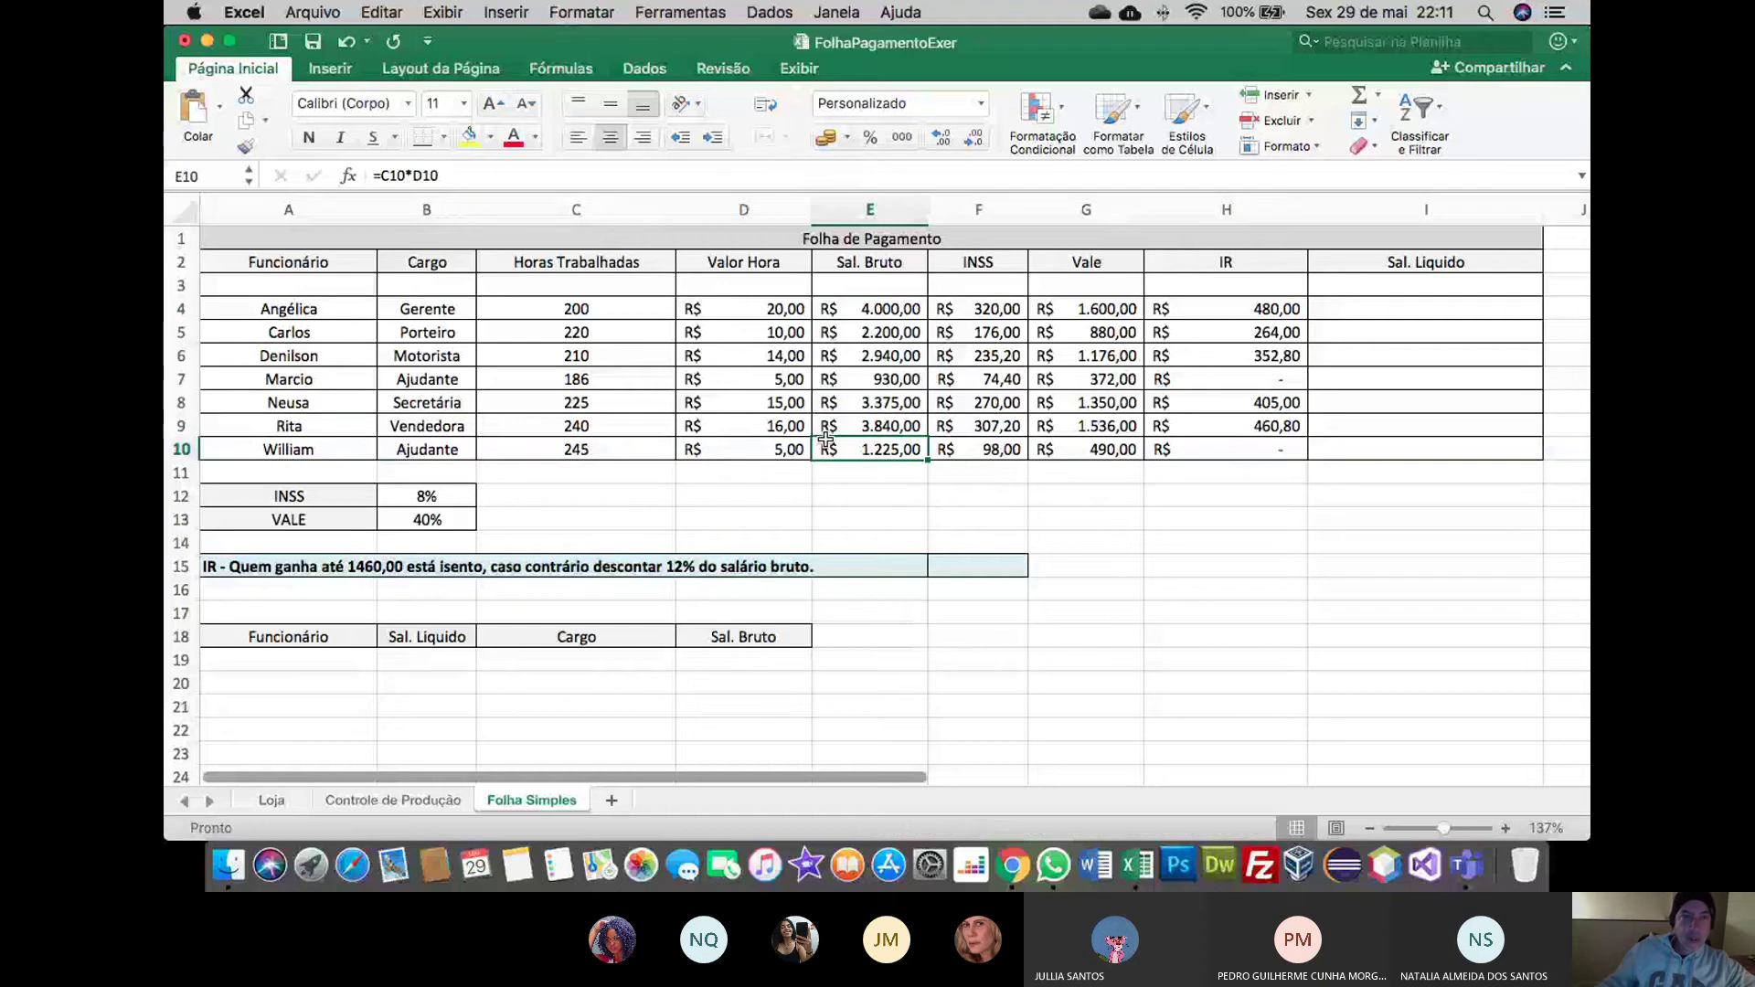
pyautogui.moveTo(274, 306); pyautogui.dragTo(318, 445)
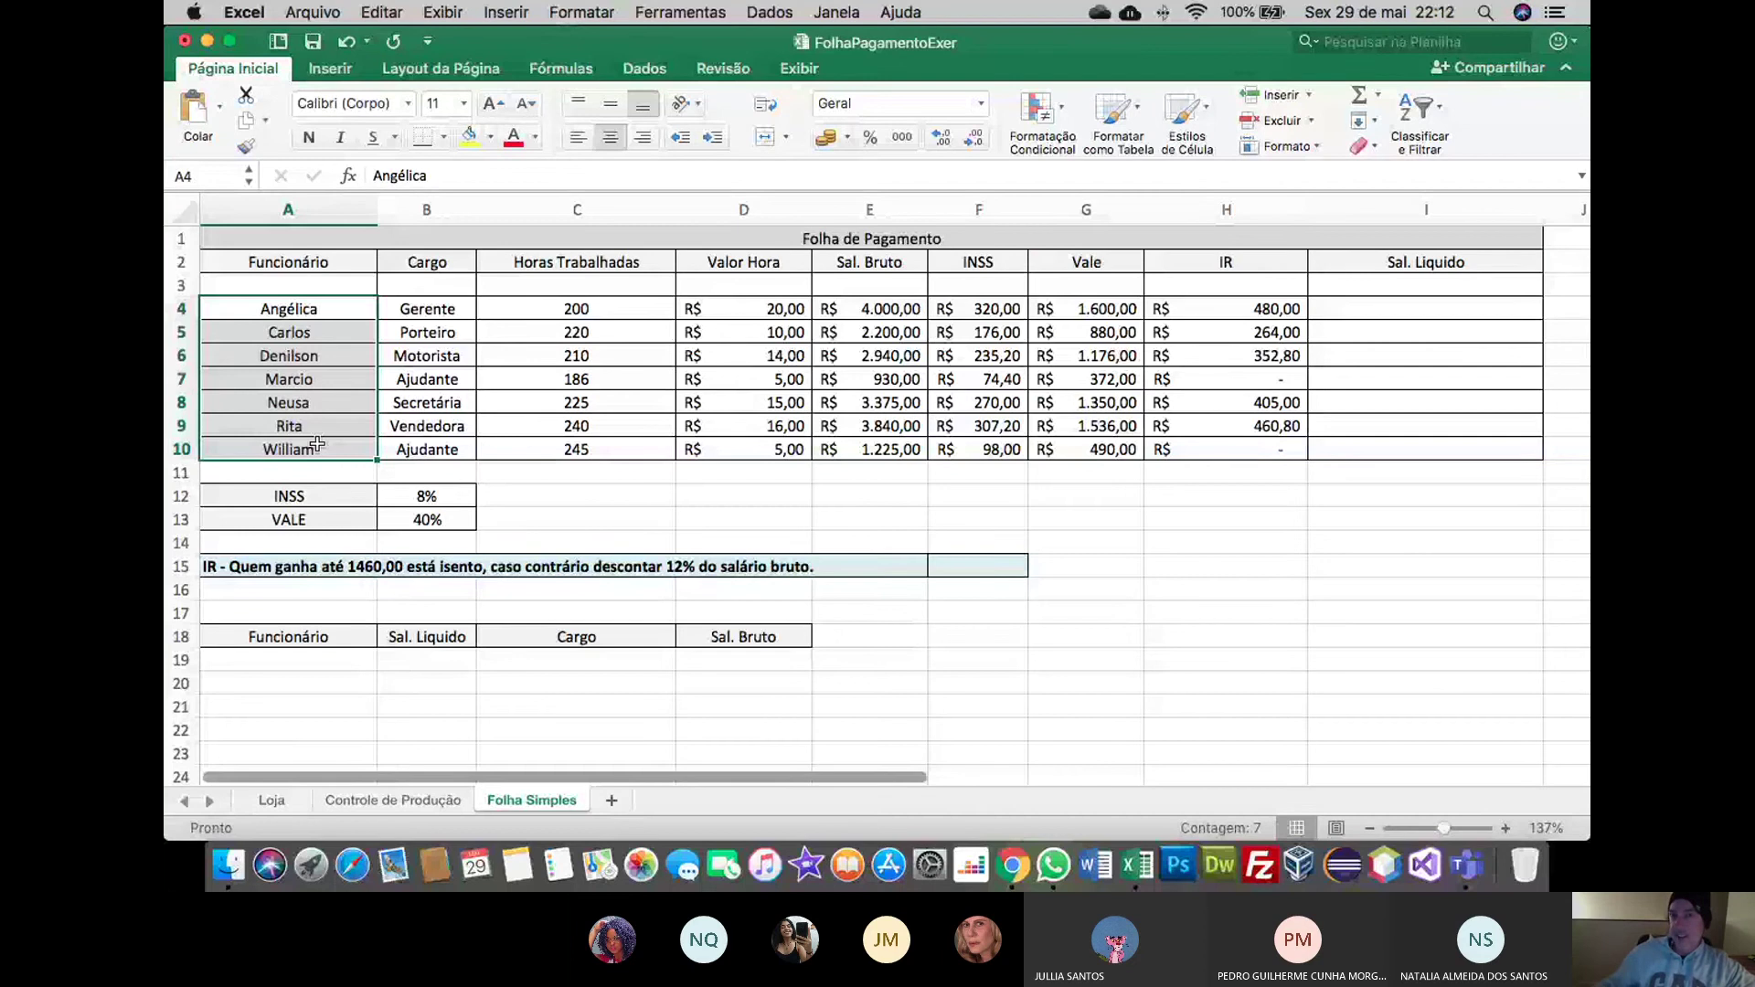
# Review Angélica's row formulas for Sal. Bruto, INSS, Vale and IR
pyautogui.click(1353, 311)
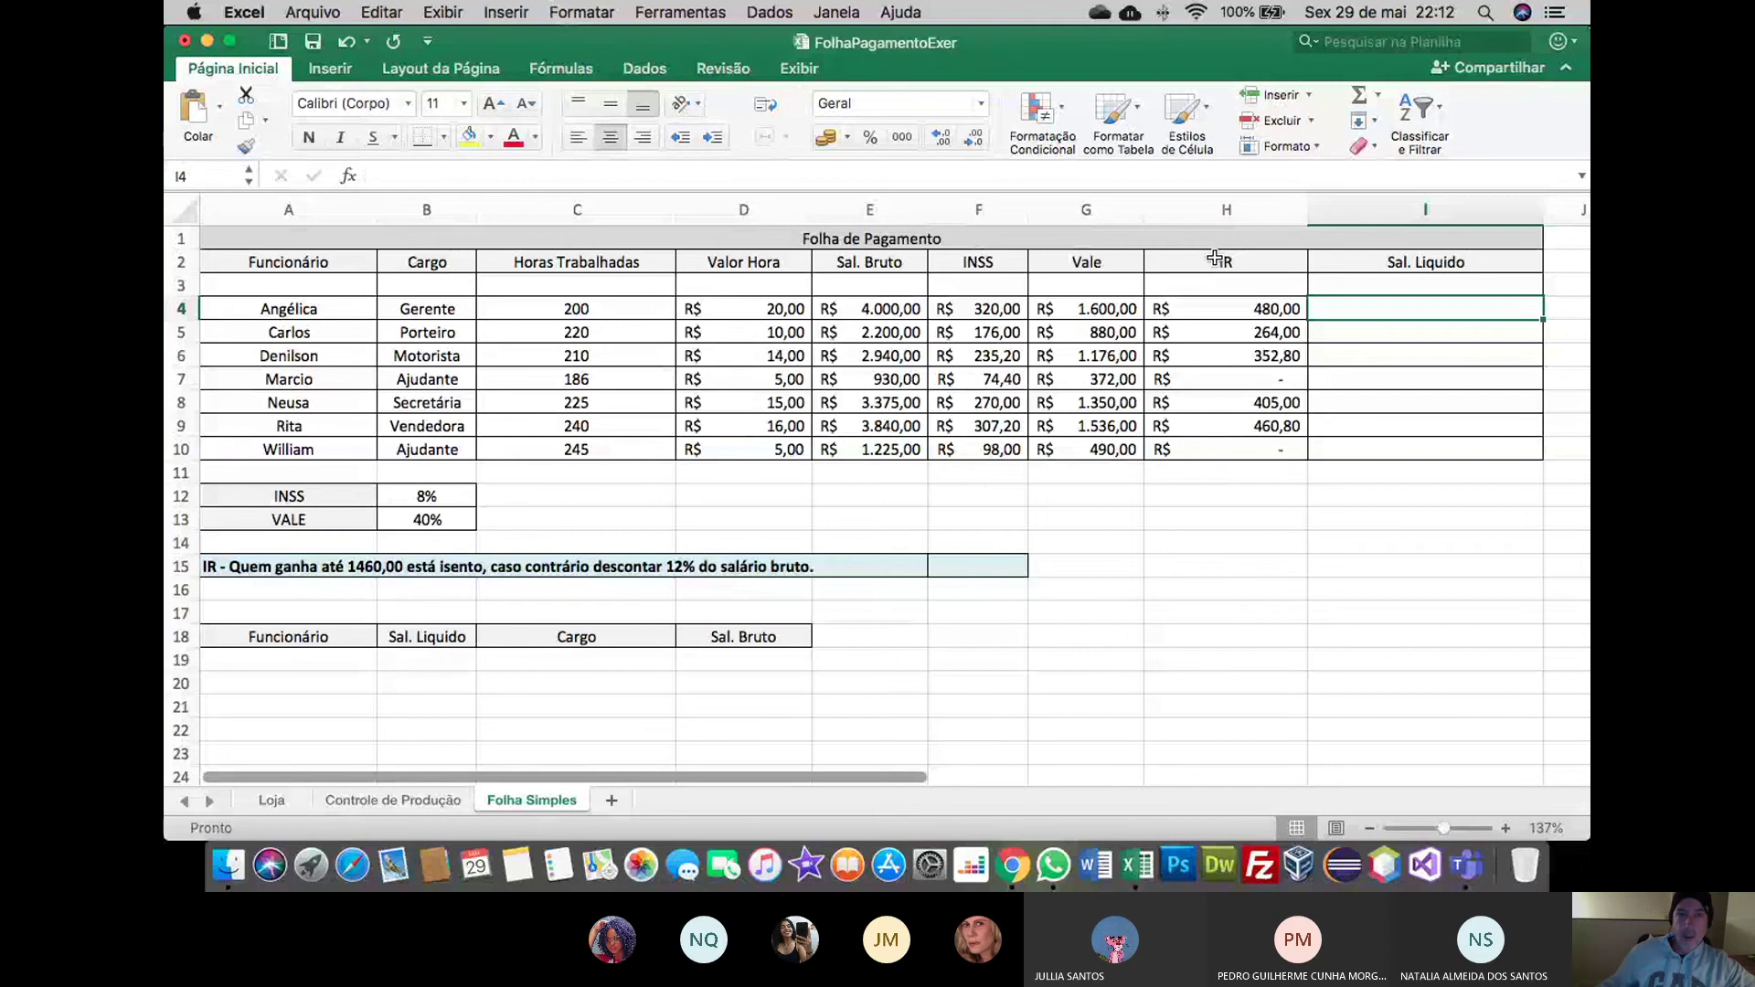
pyautogui.click(182, 308)
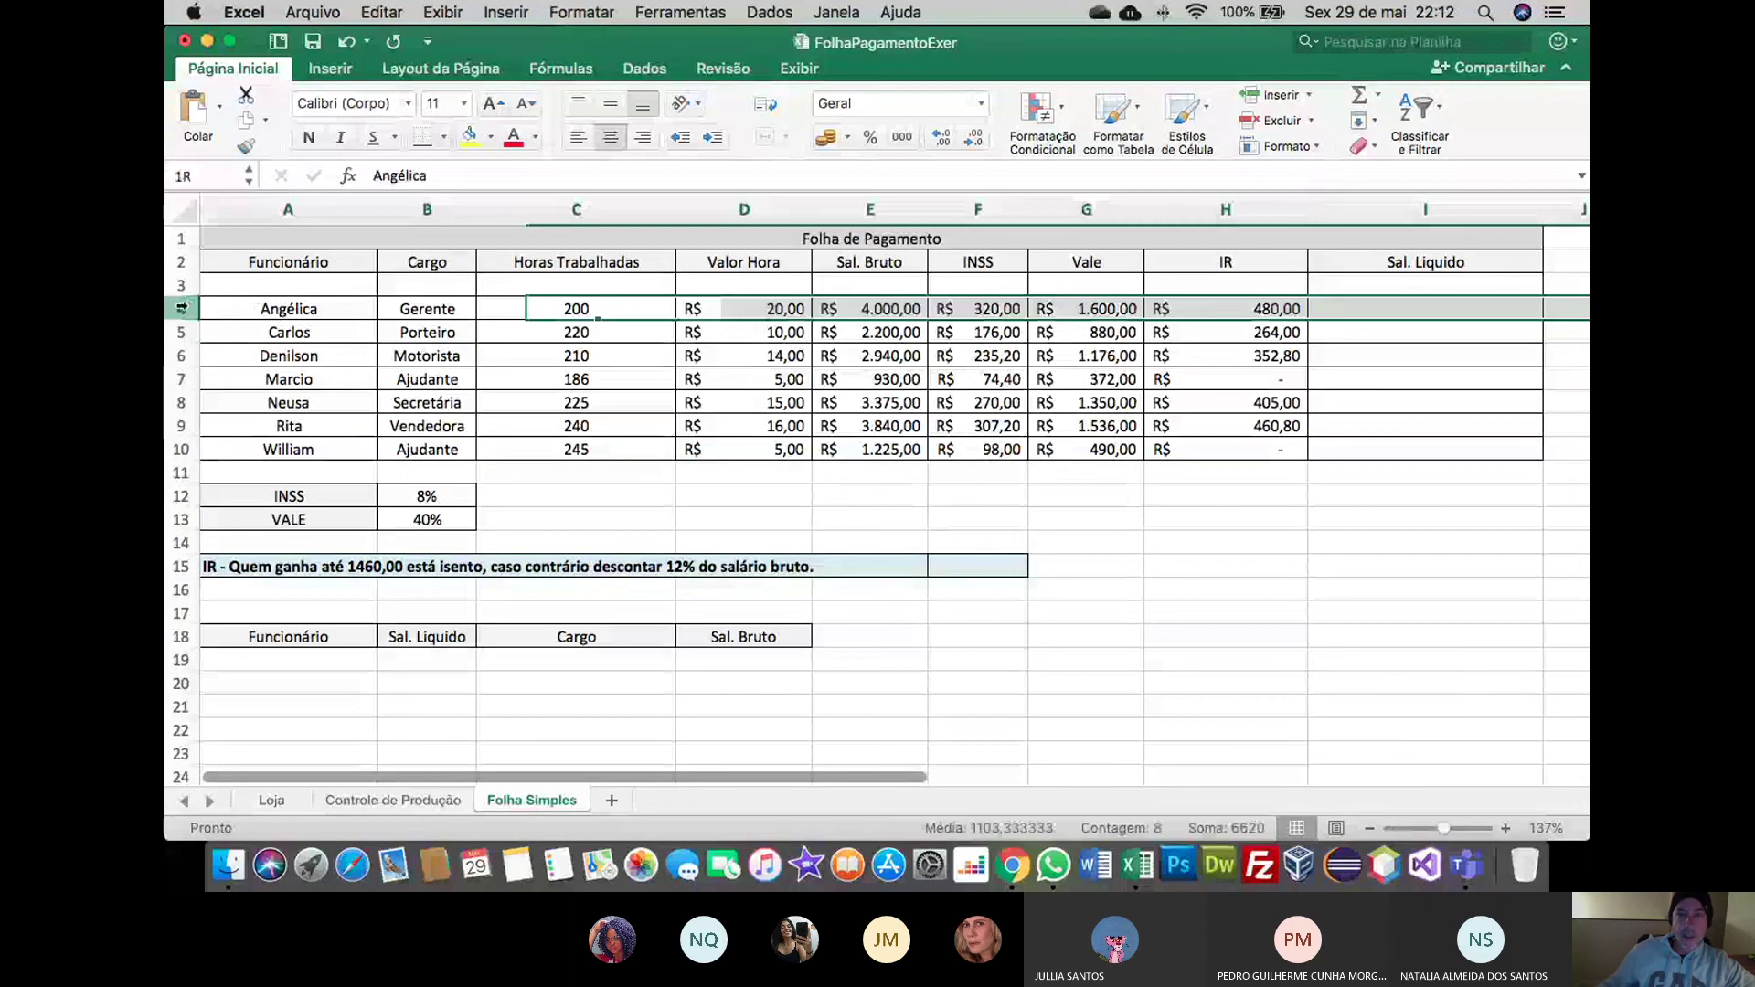
pyautogui.click(885, 310)
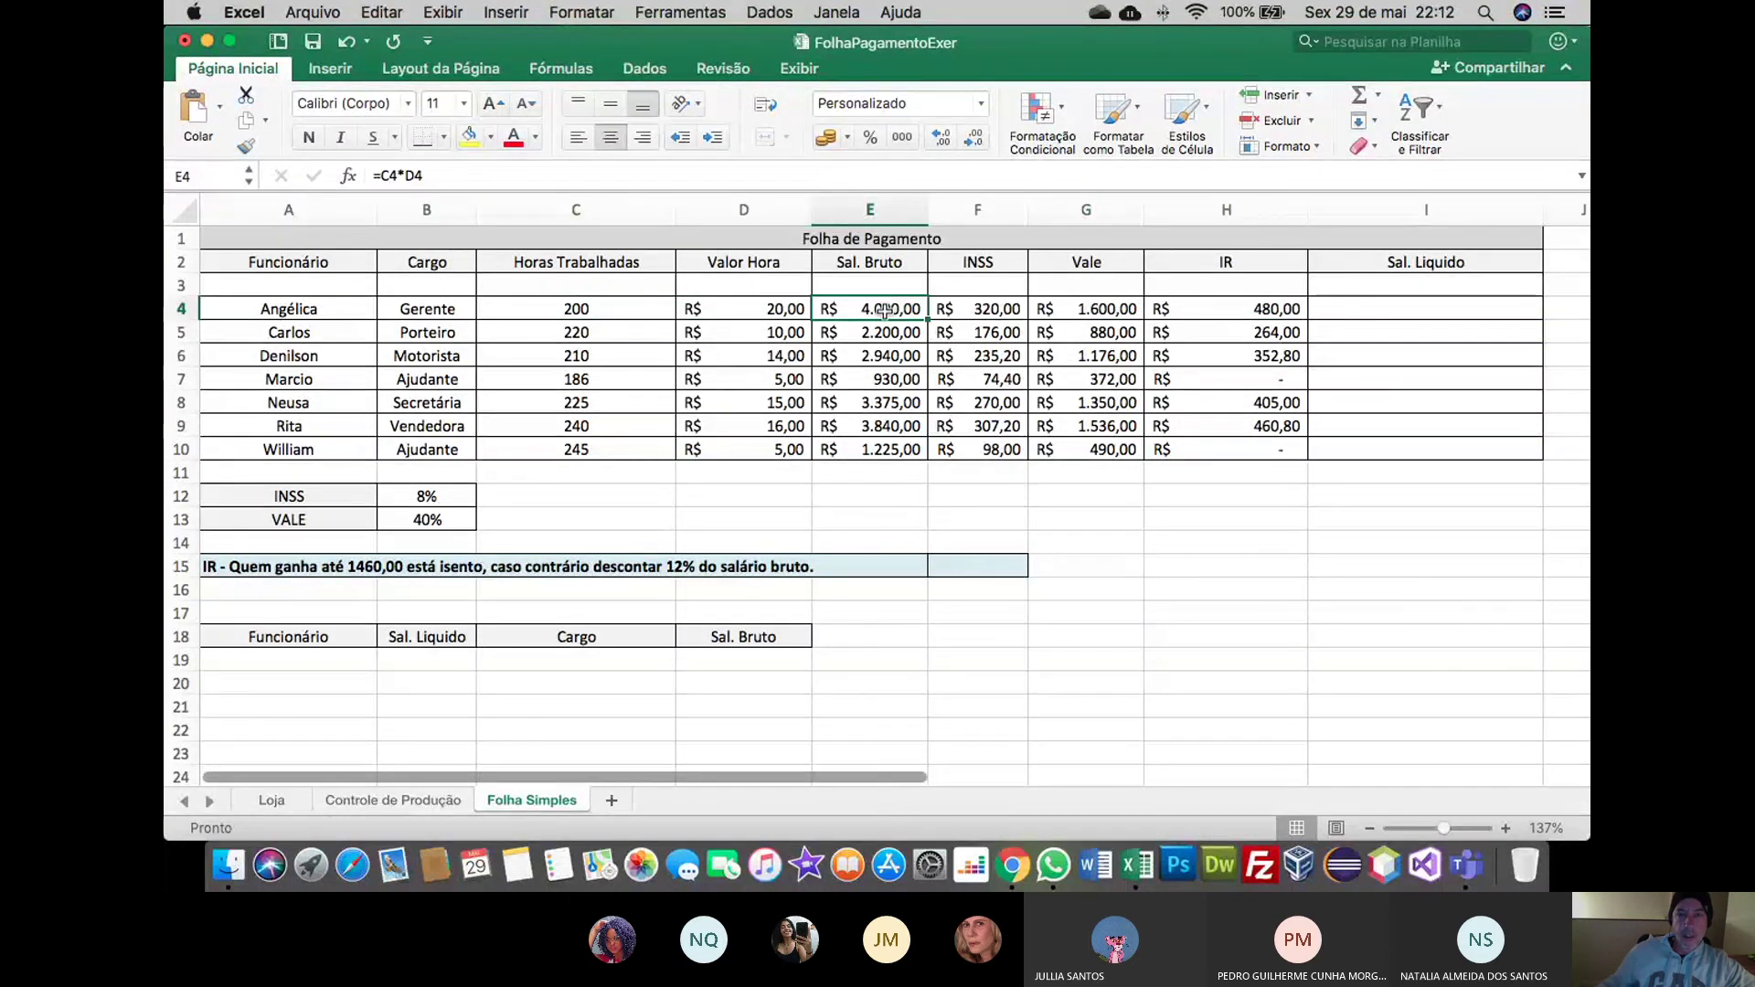
pyautogui.click(969, 308)
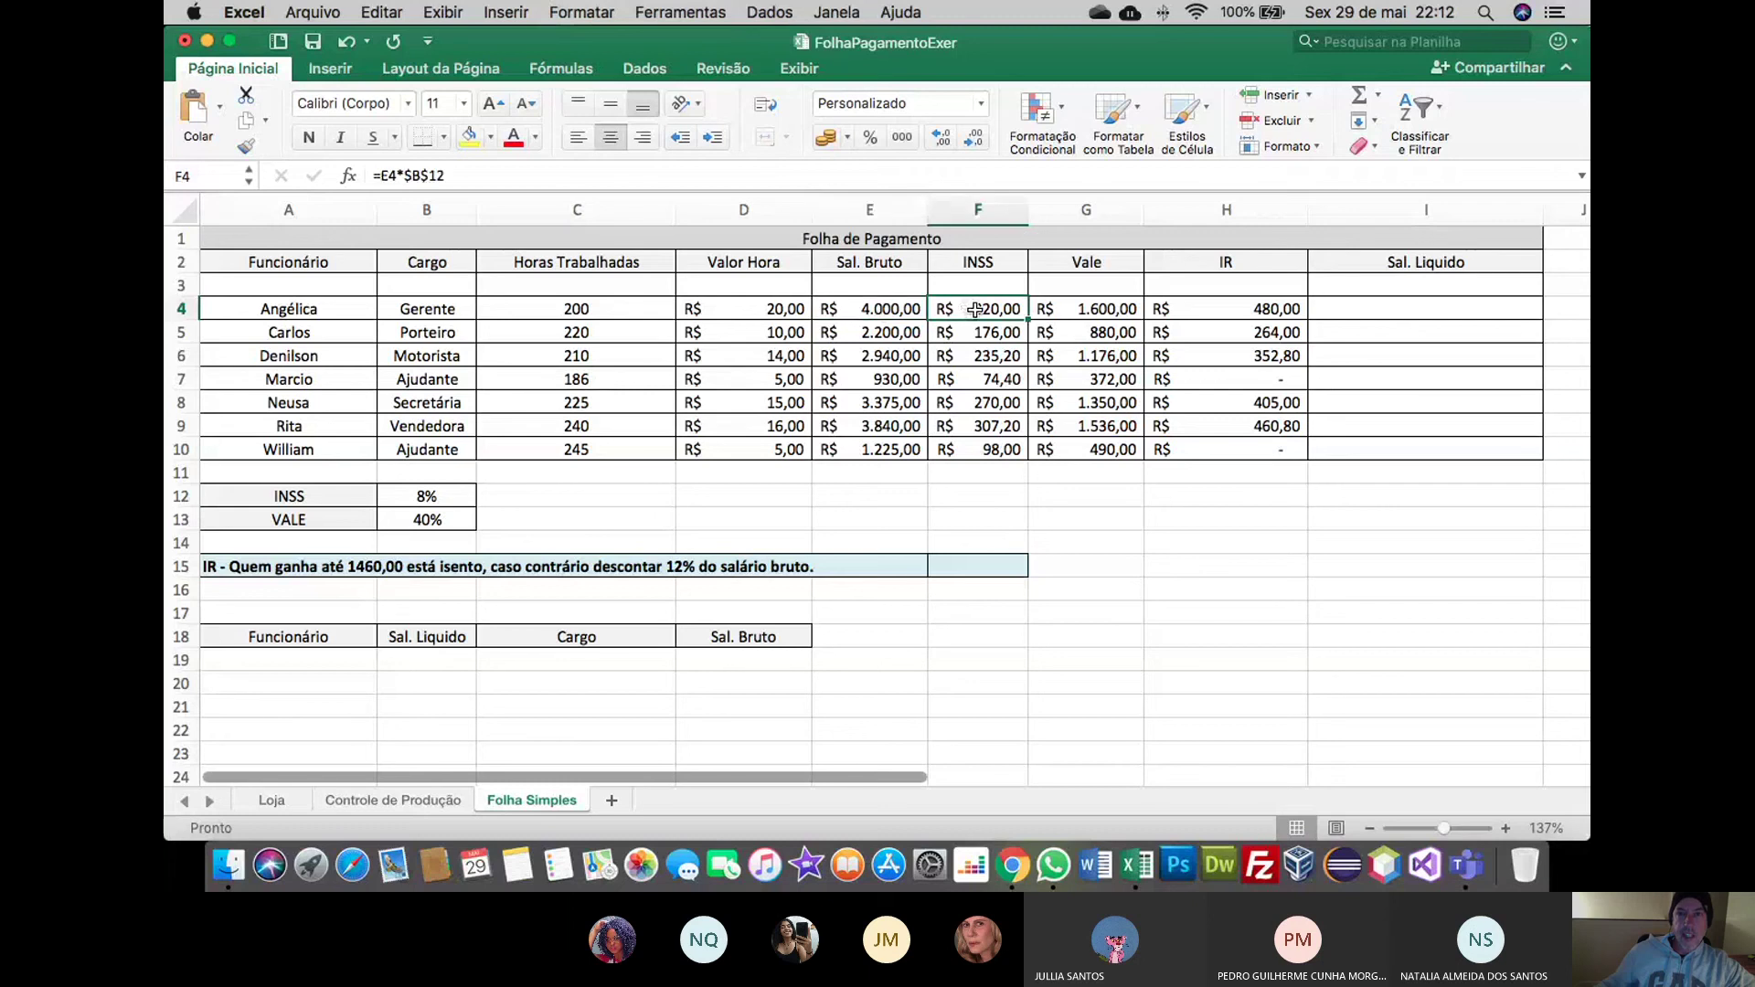
pyautogui.click(1061, 311)
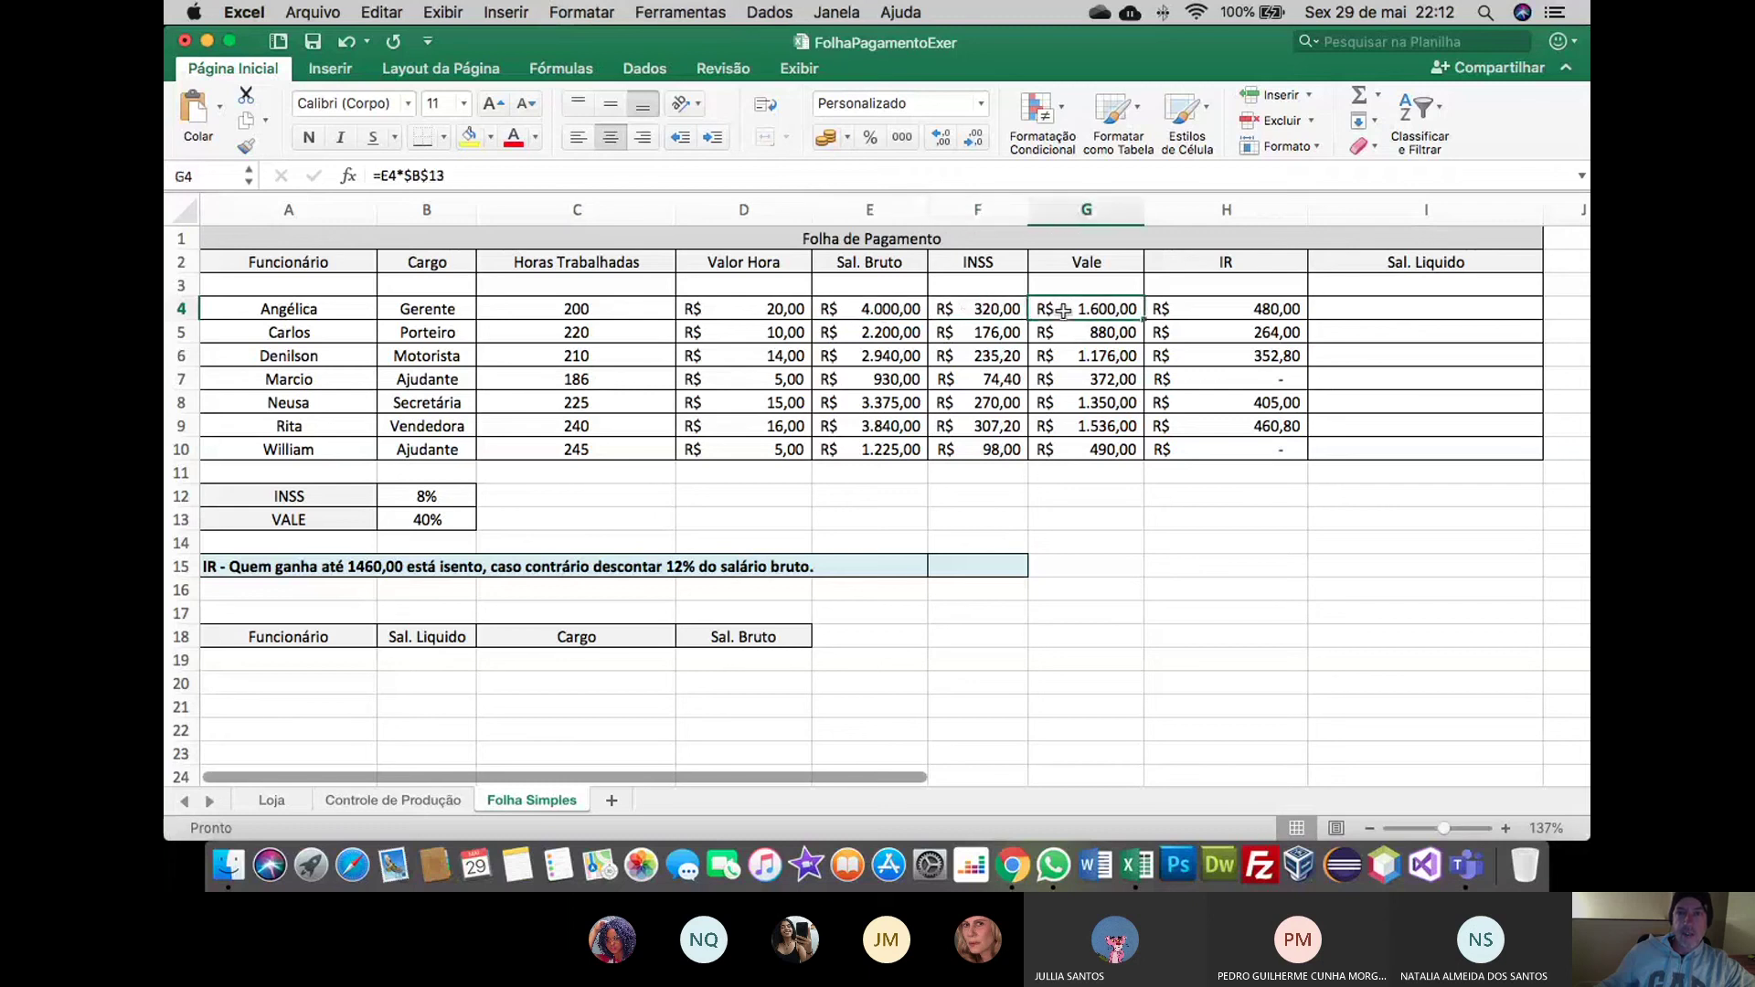
pyautogui.click(1221, 309)
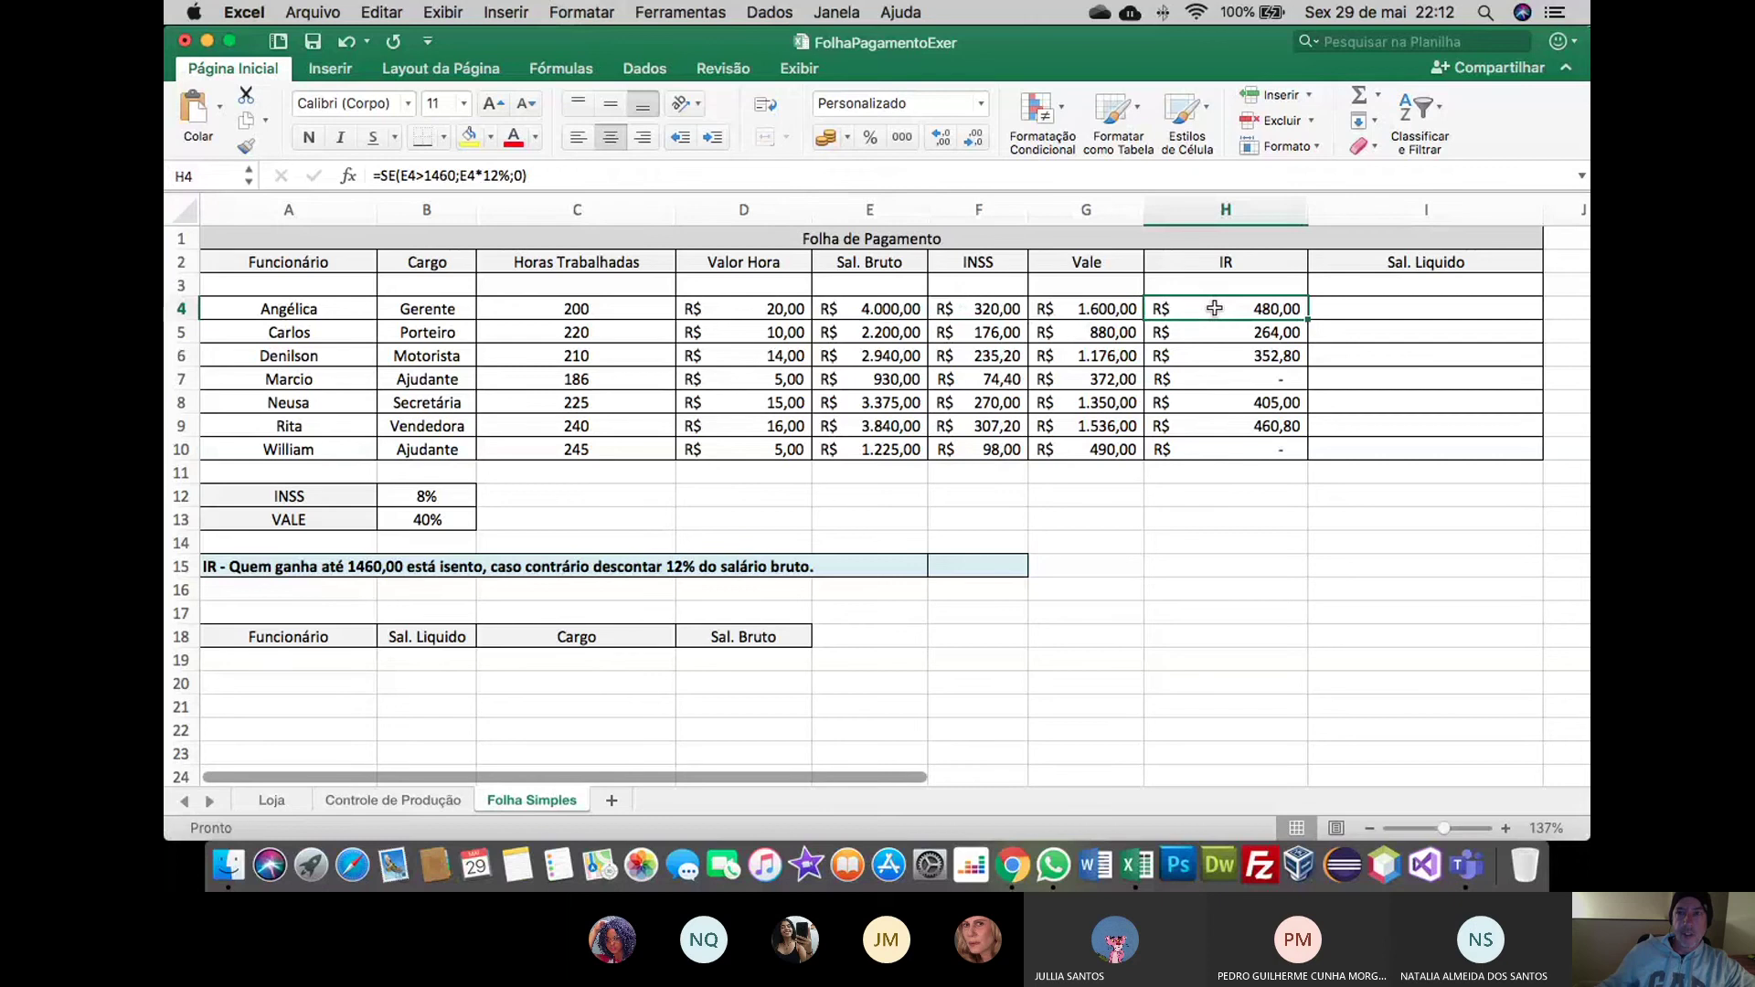
pyautogui.click(1363, 310)
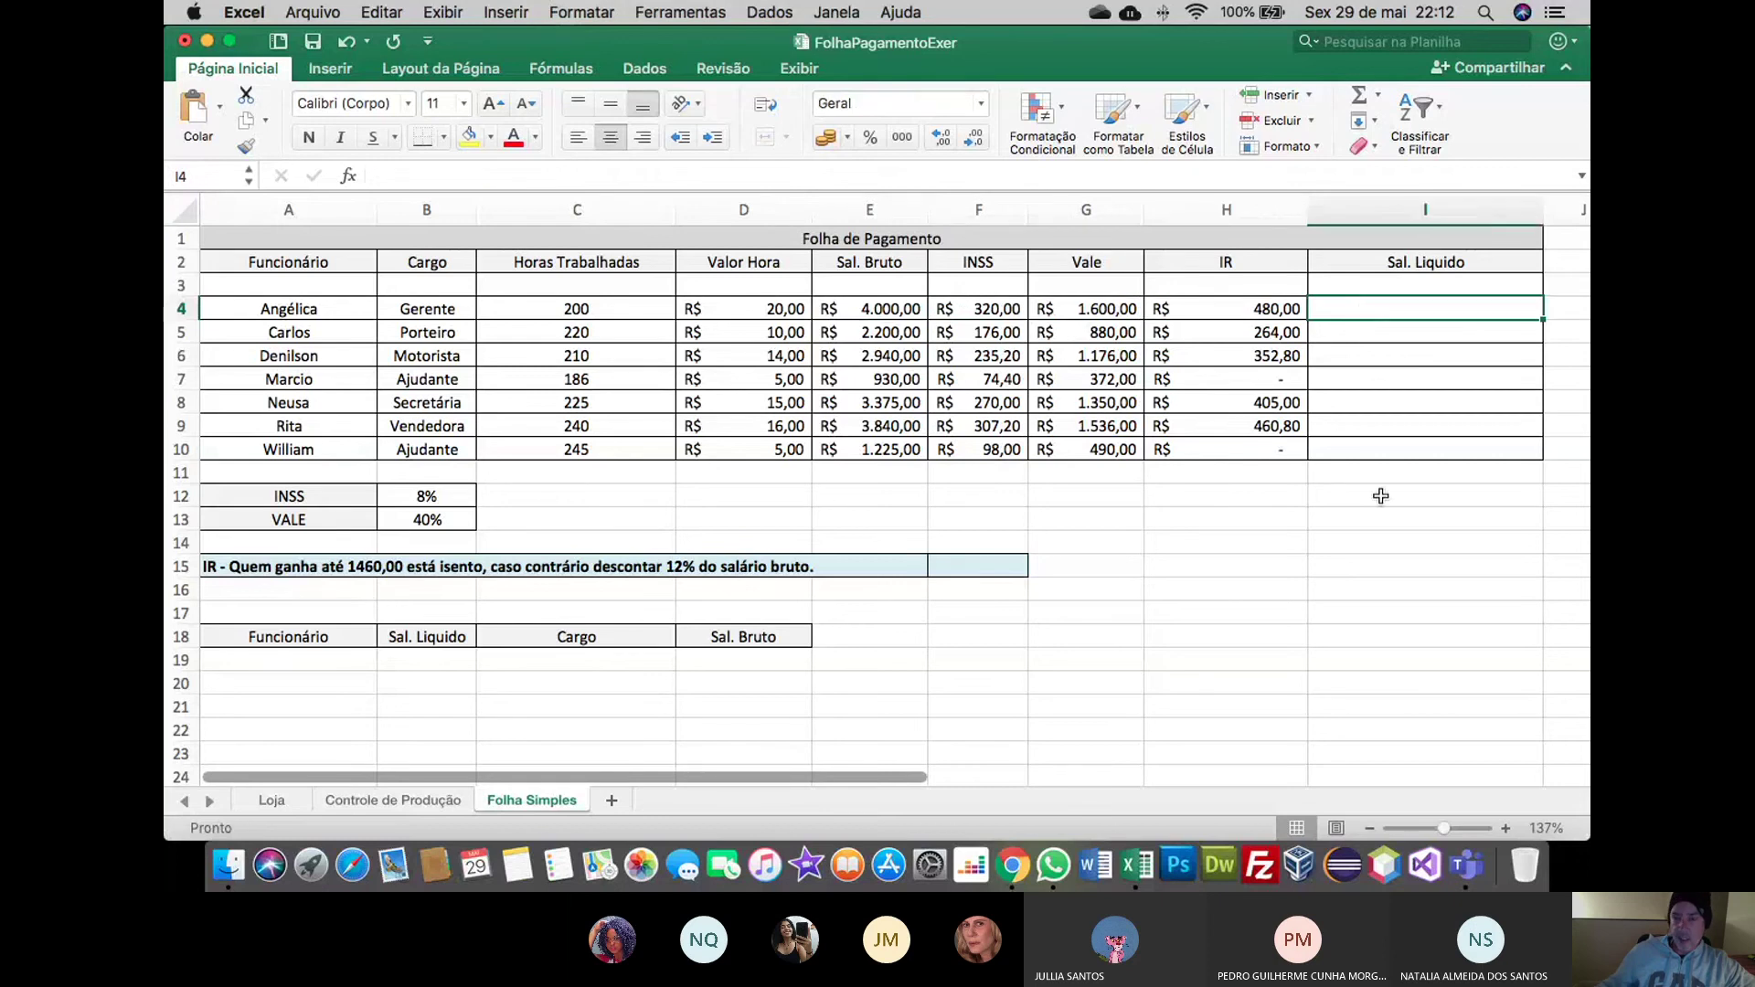
# Enter =E4-F4-G4-H4 in I4, giving Angélica a net salary of R$ 1.600,00
pyautogui.write('=')
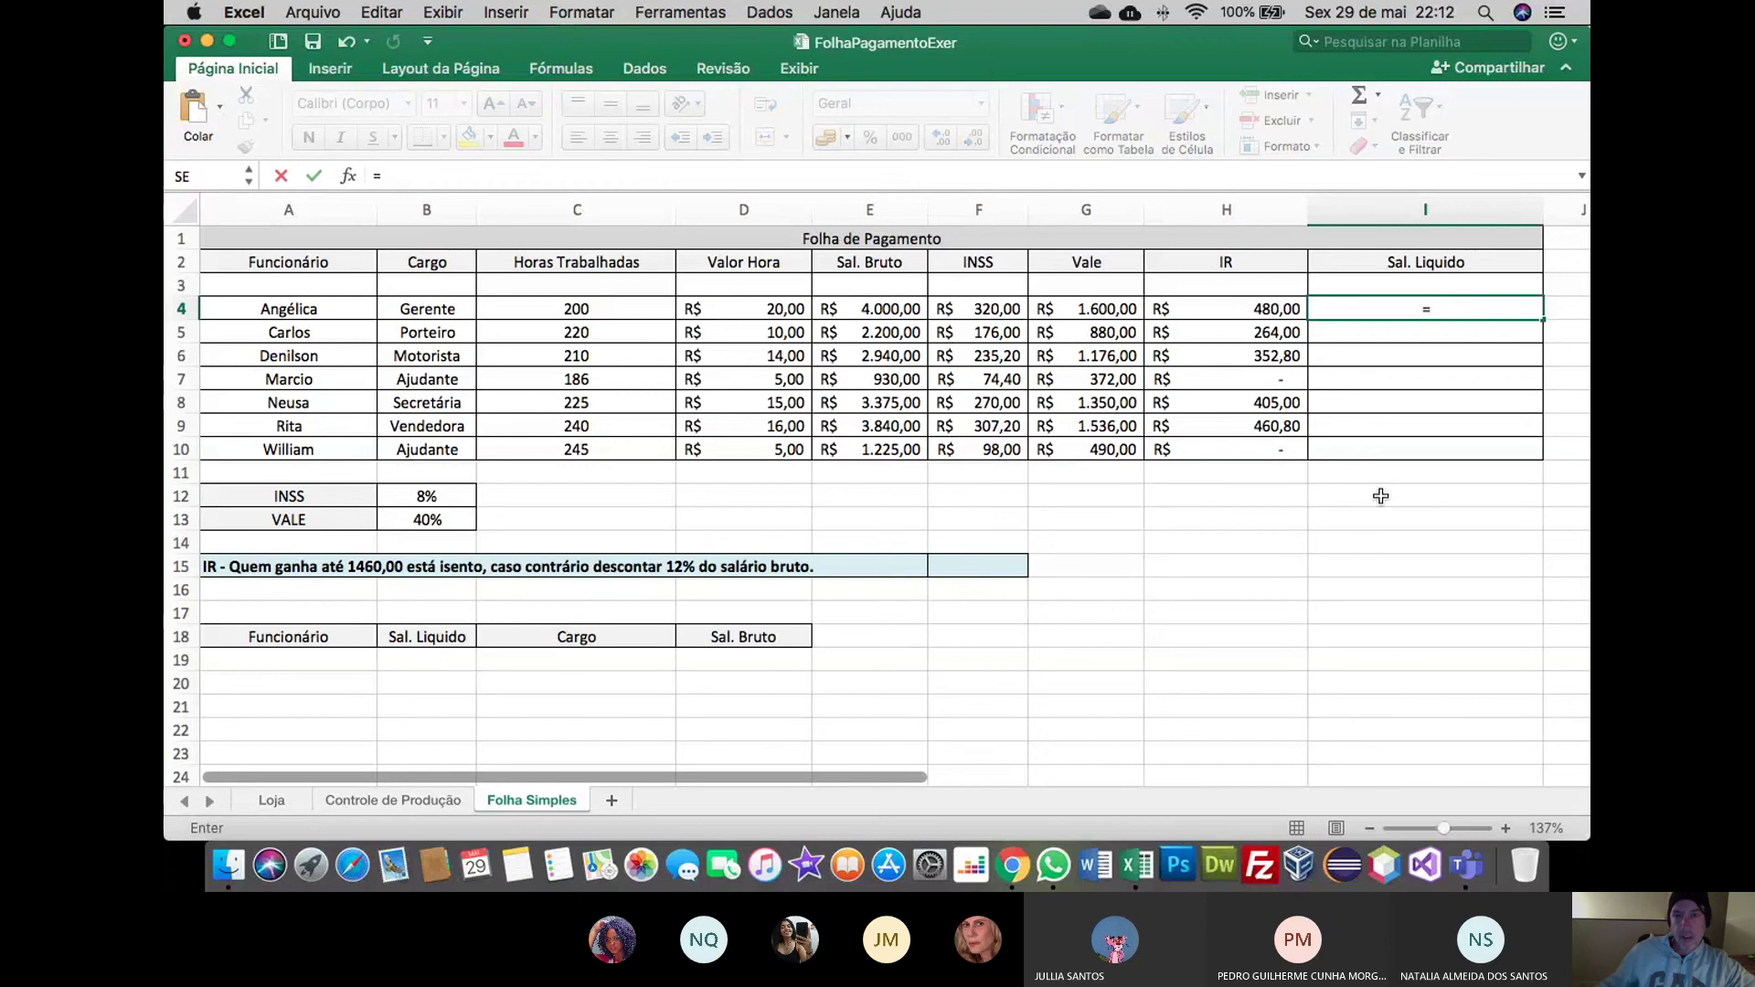
pyautogui.click(891, 310)
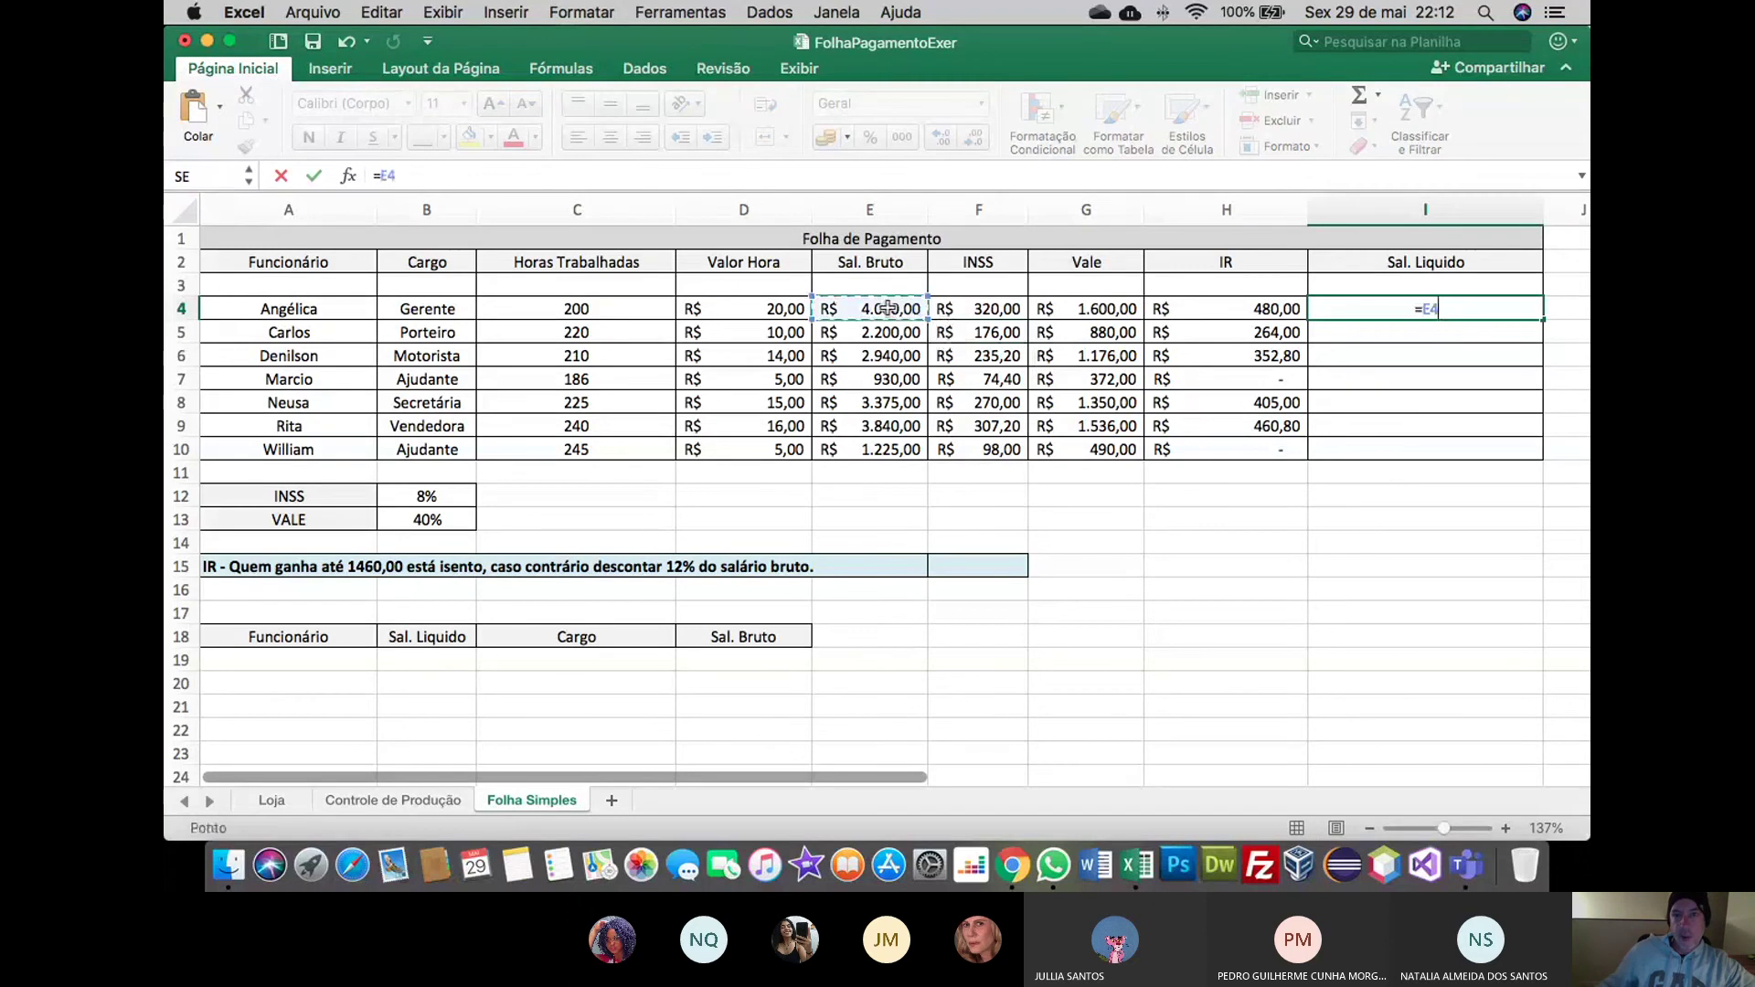
pyautogui.write('-')
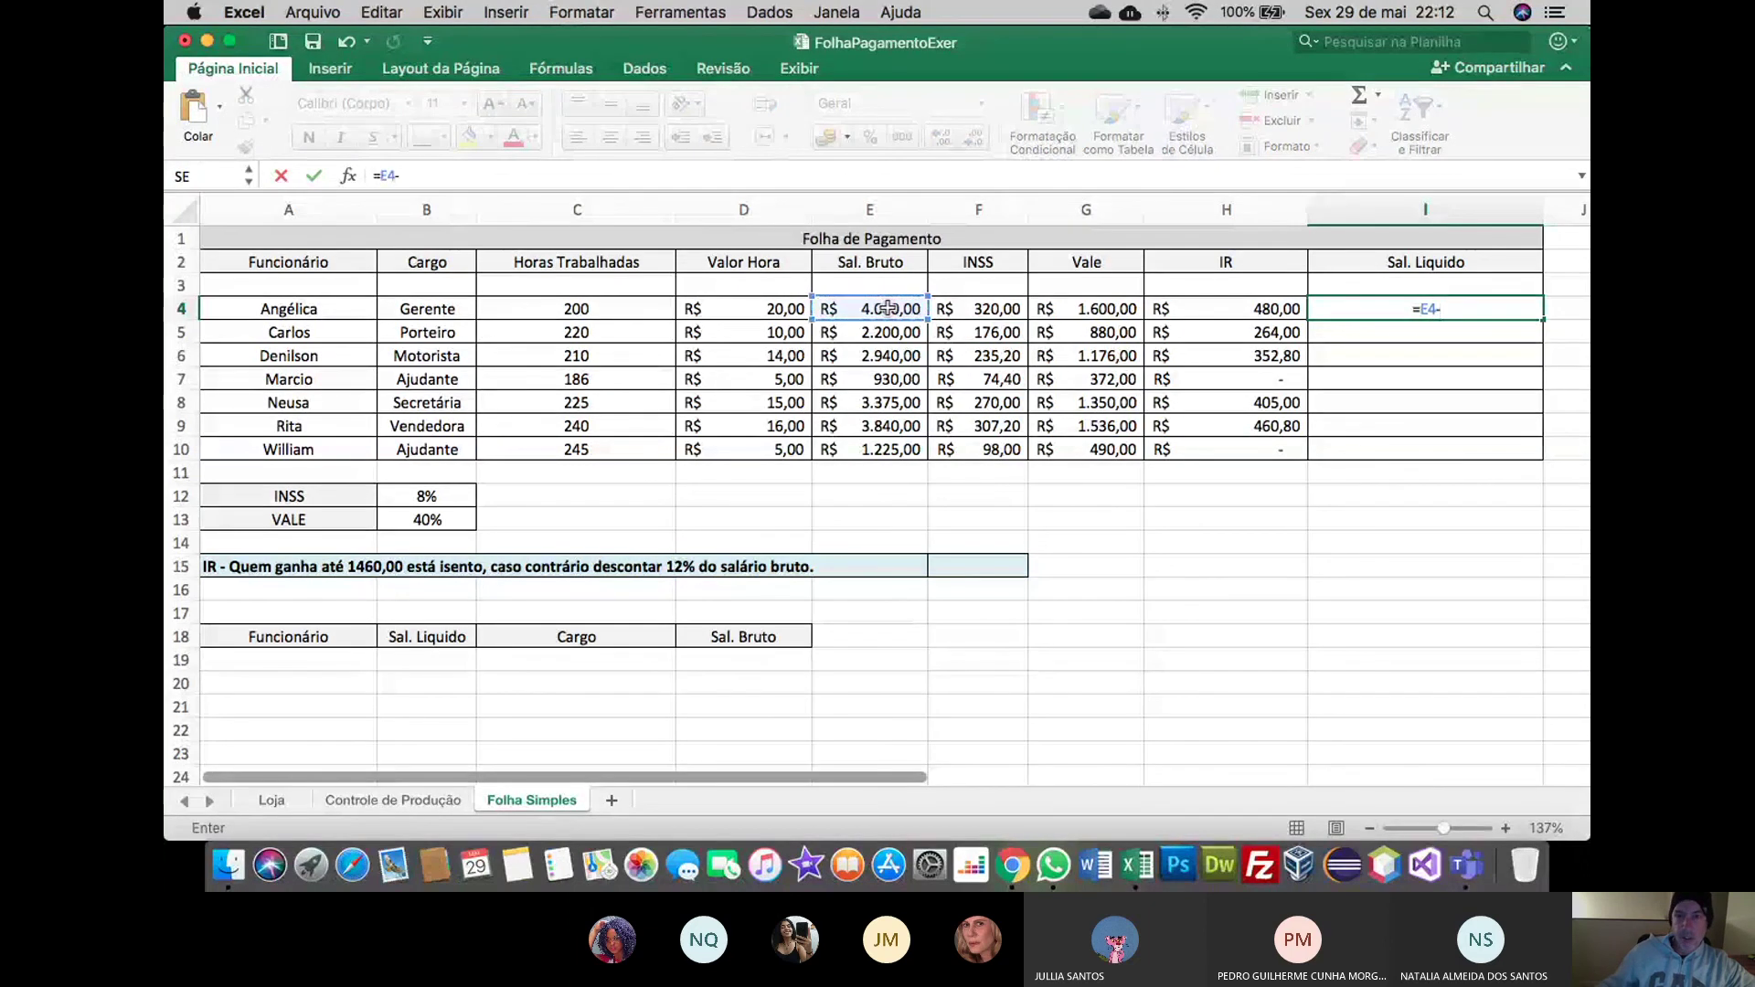
pyautogui.click(1009, 310)
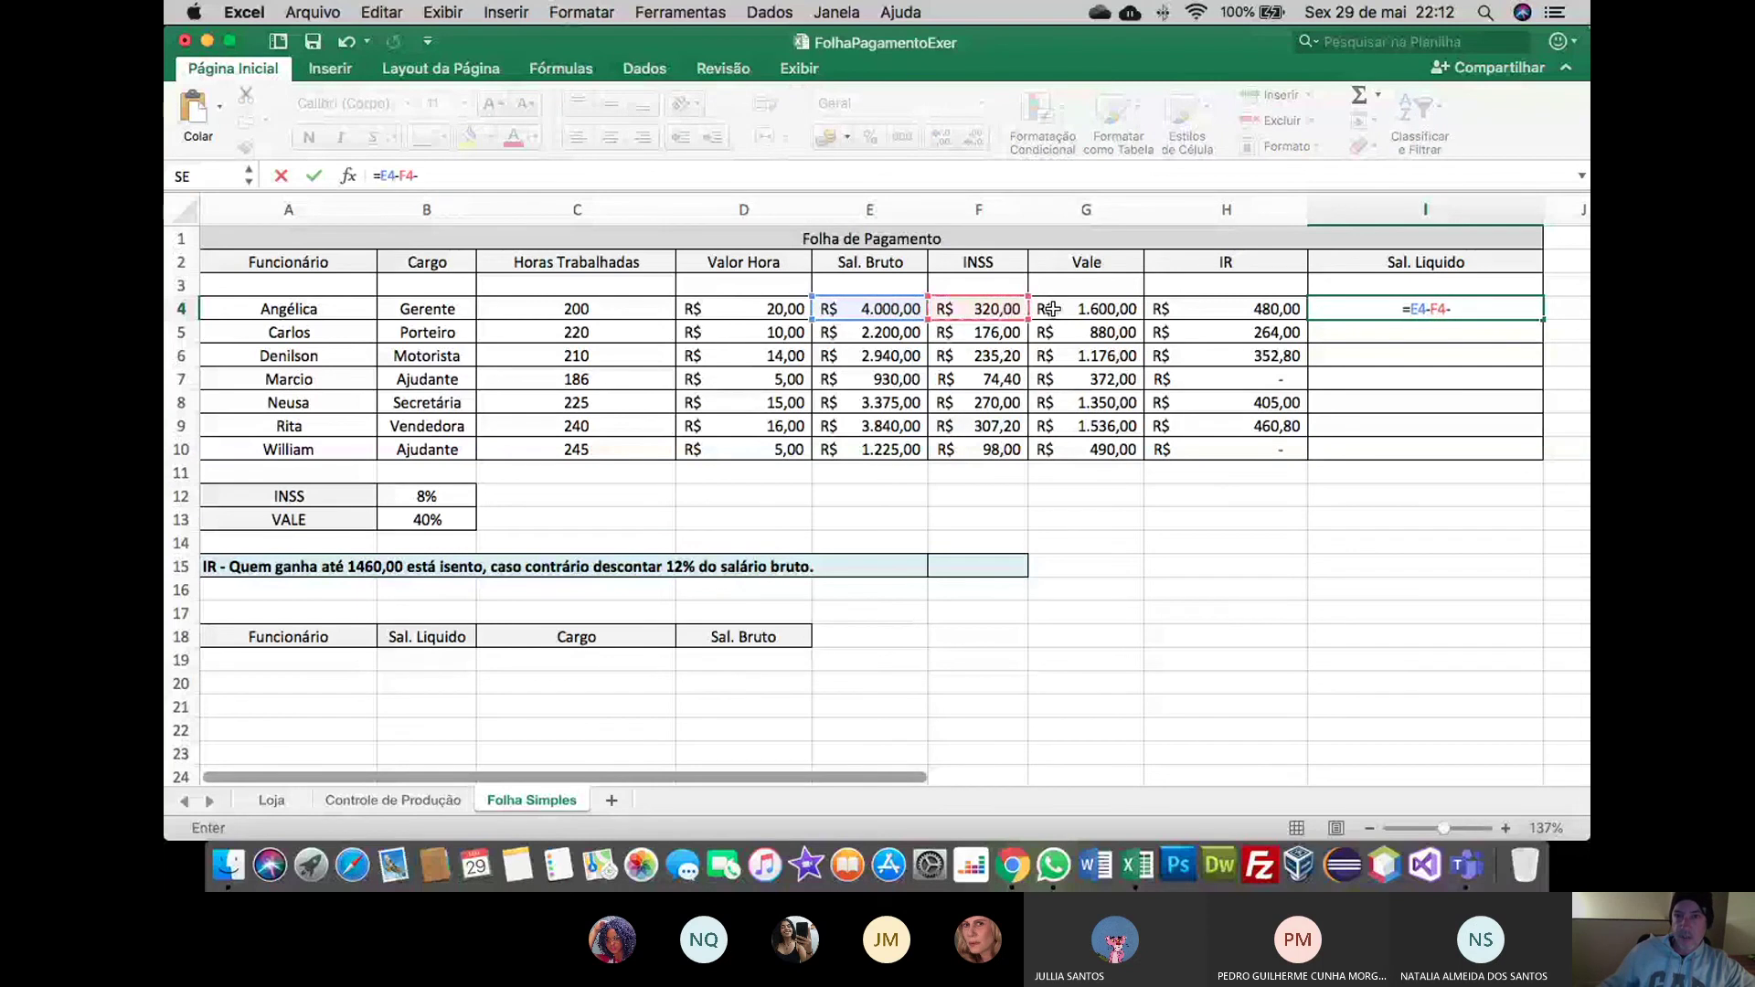
pyautogui.click(1050, 309)
pyautogui.write('-')
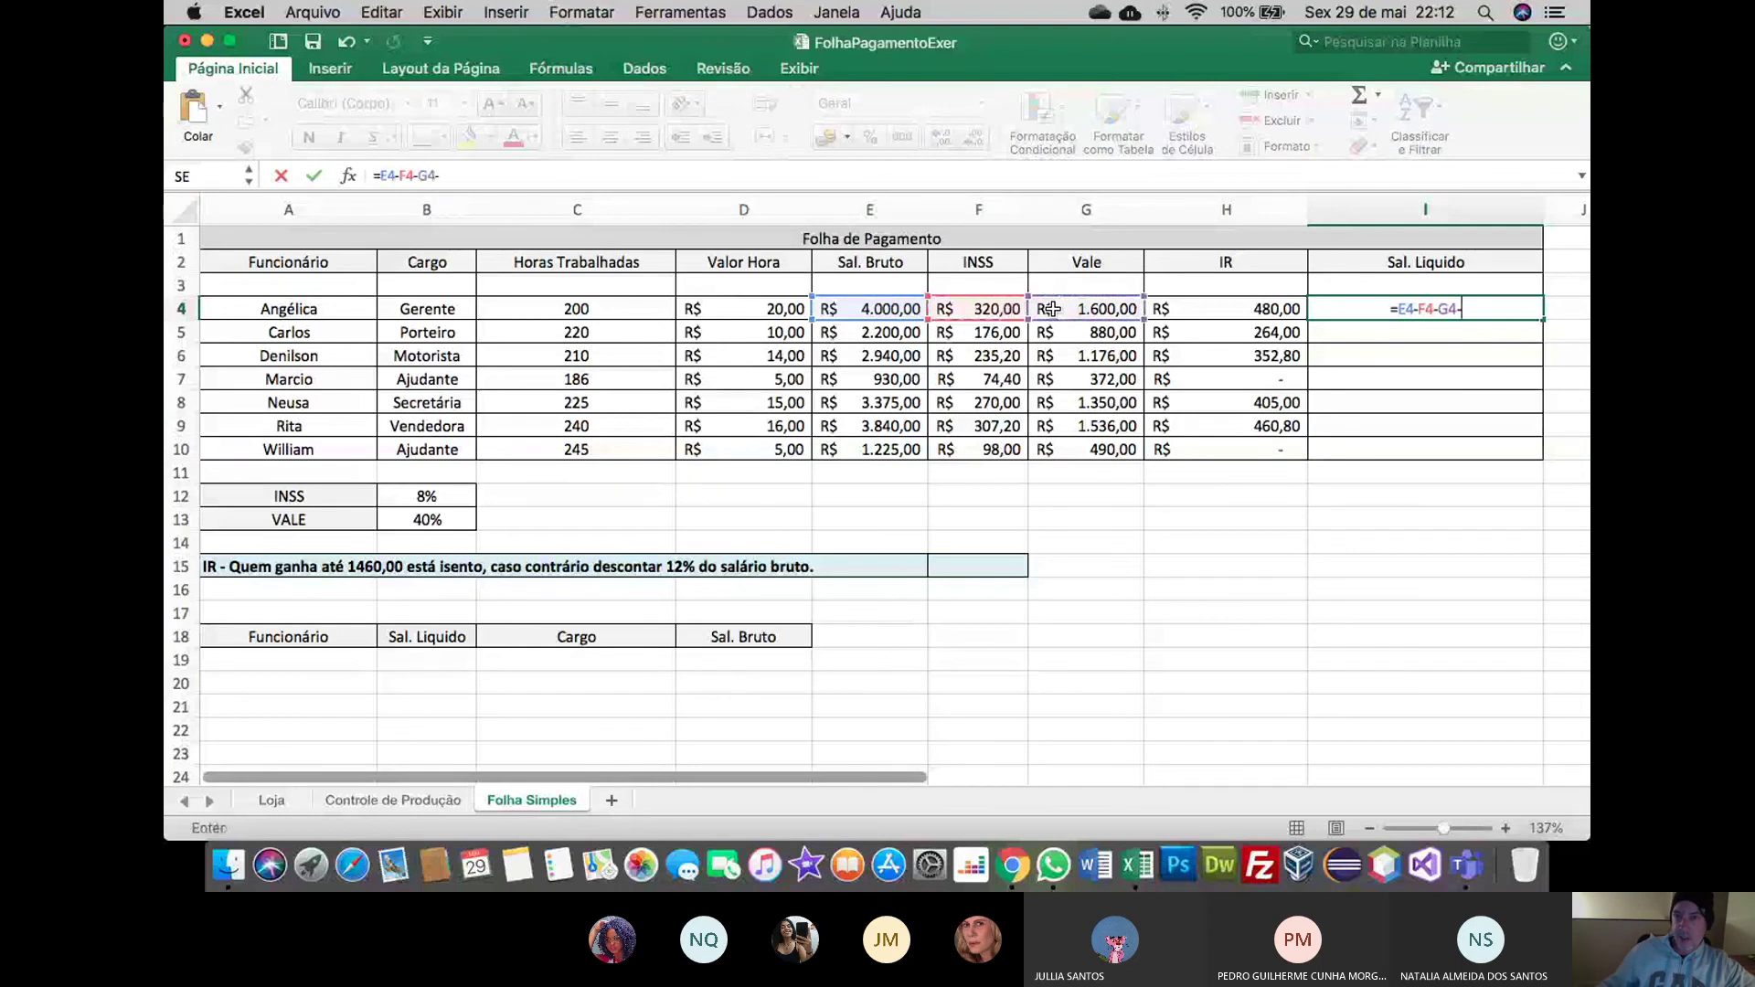
pyautogui.click(1213, 309)
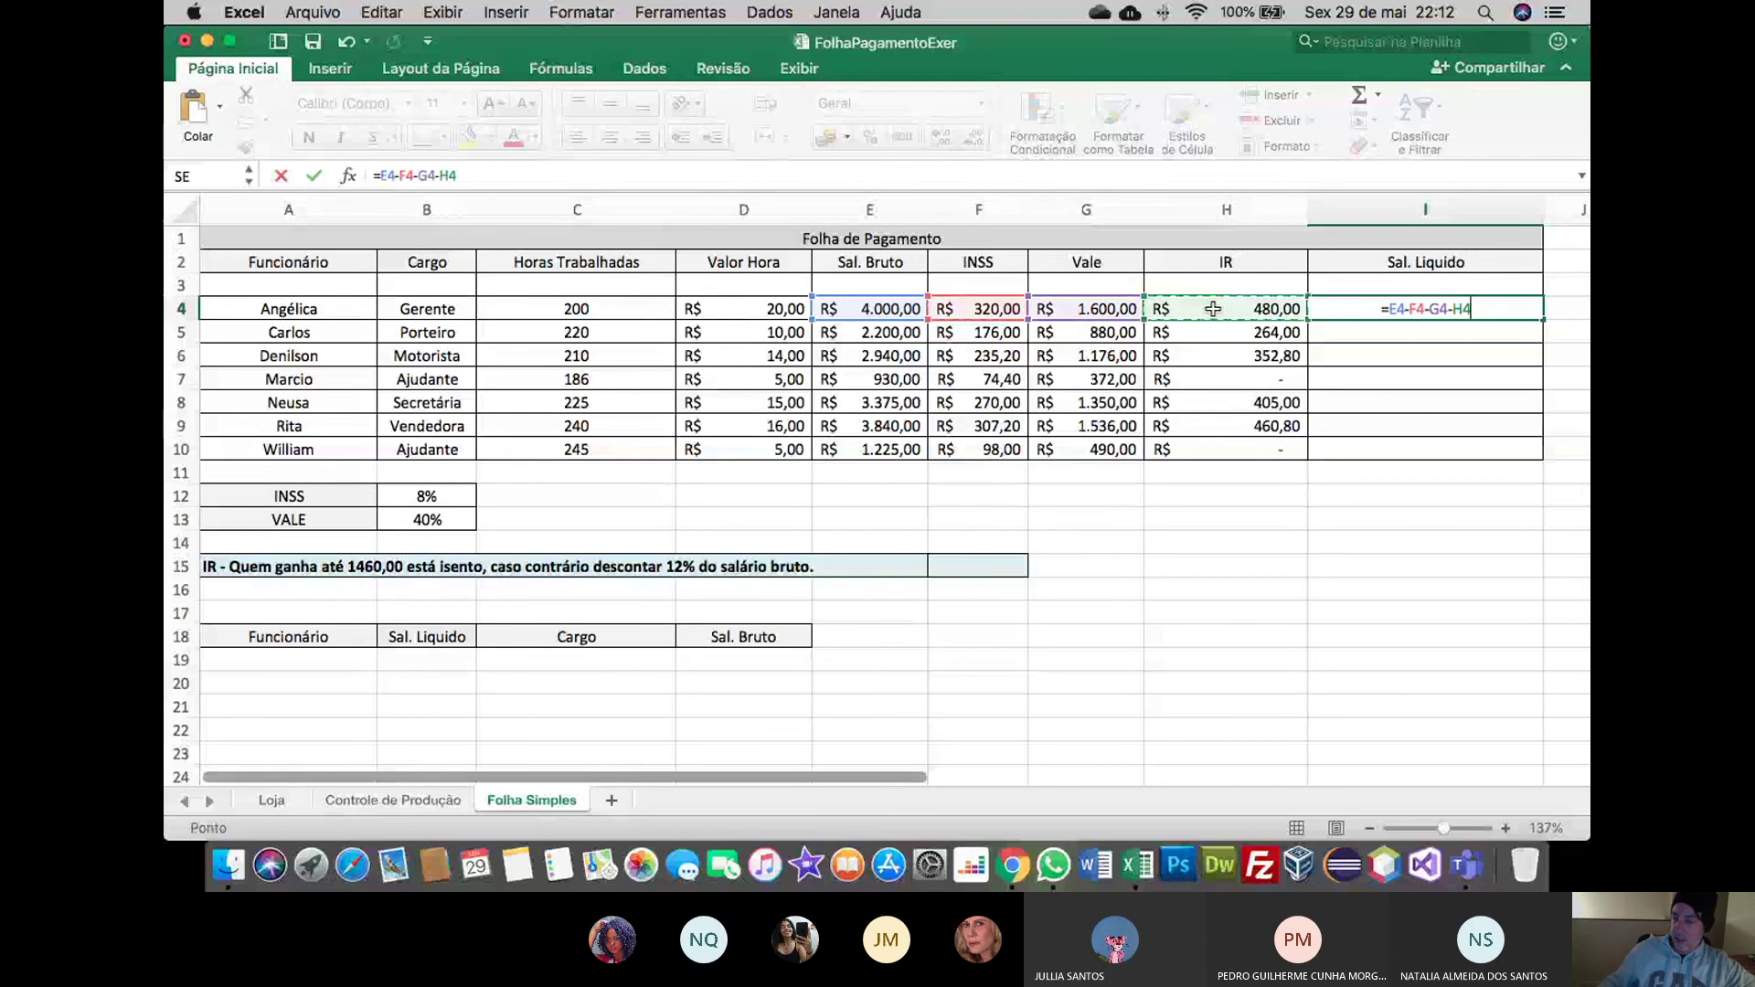
pyautogui.press('Return')
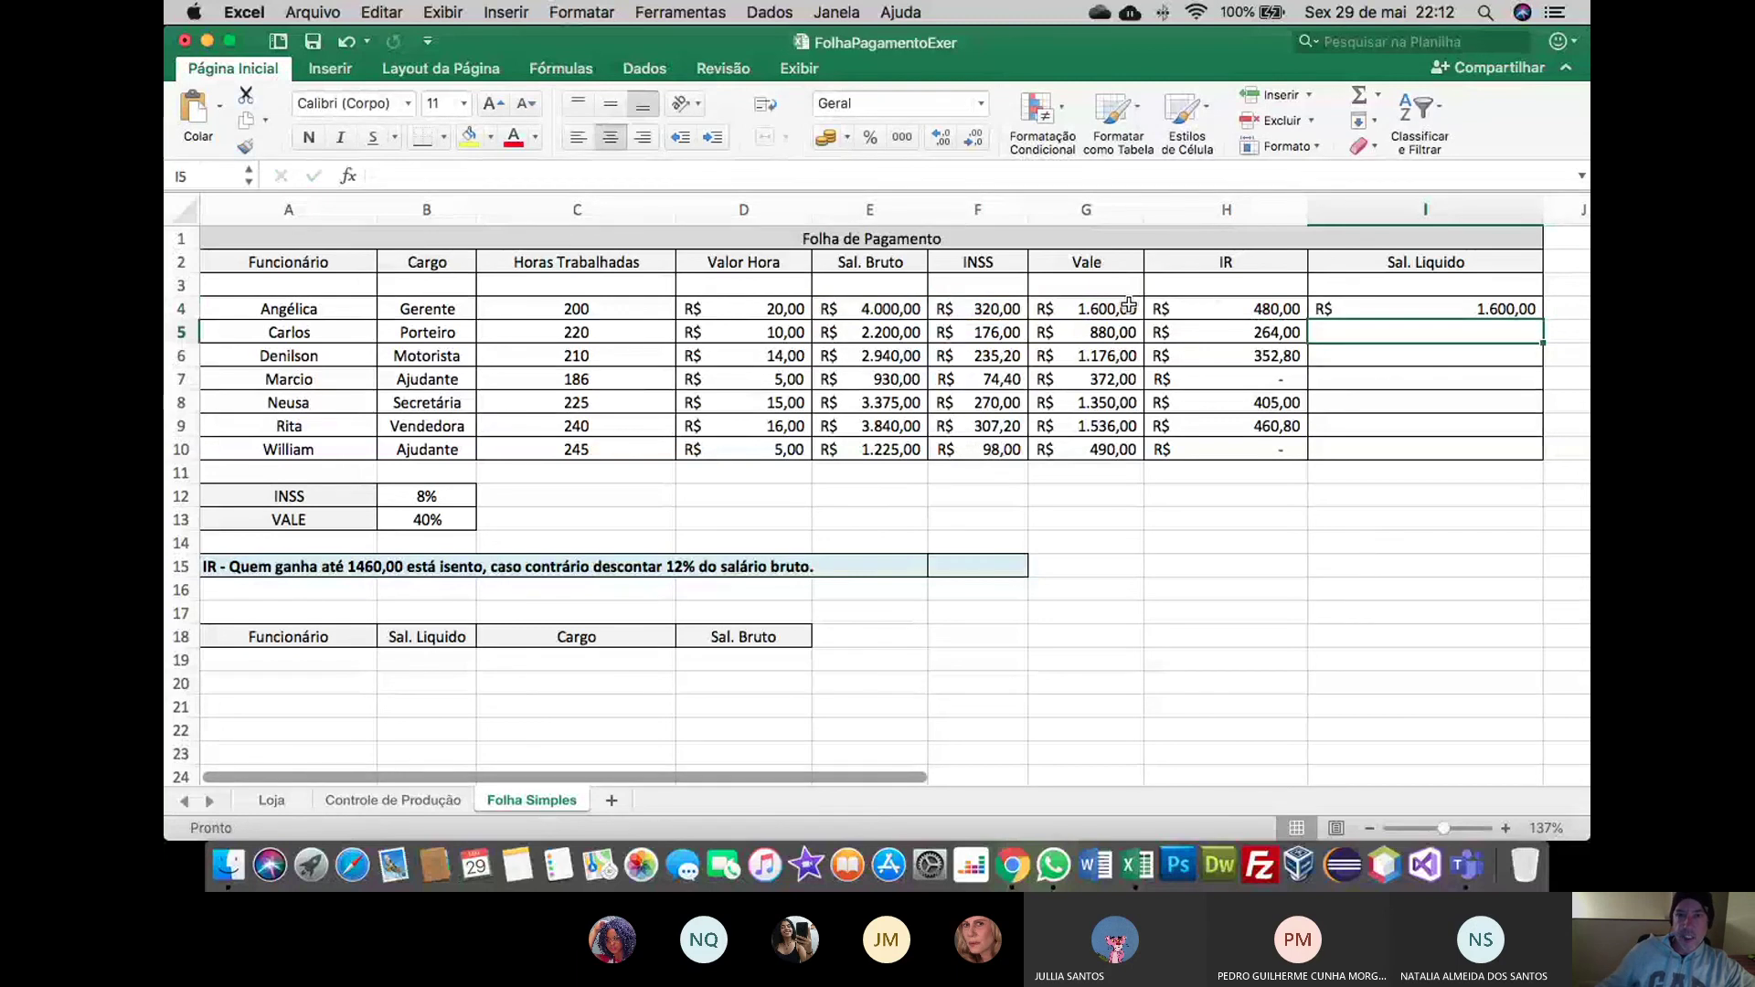
pyautogui.click(892, 309)
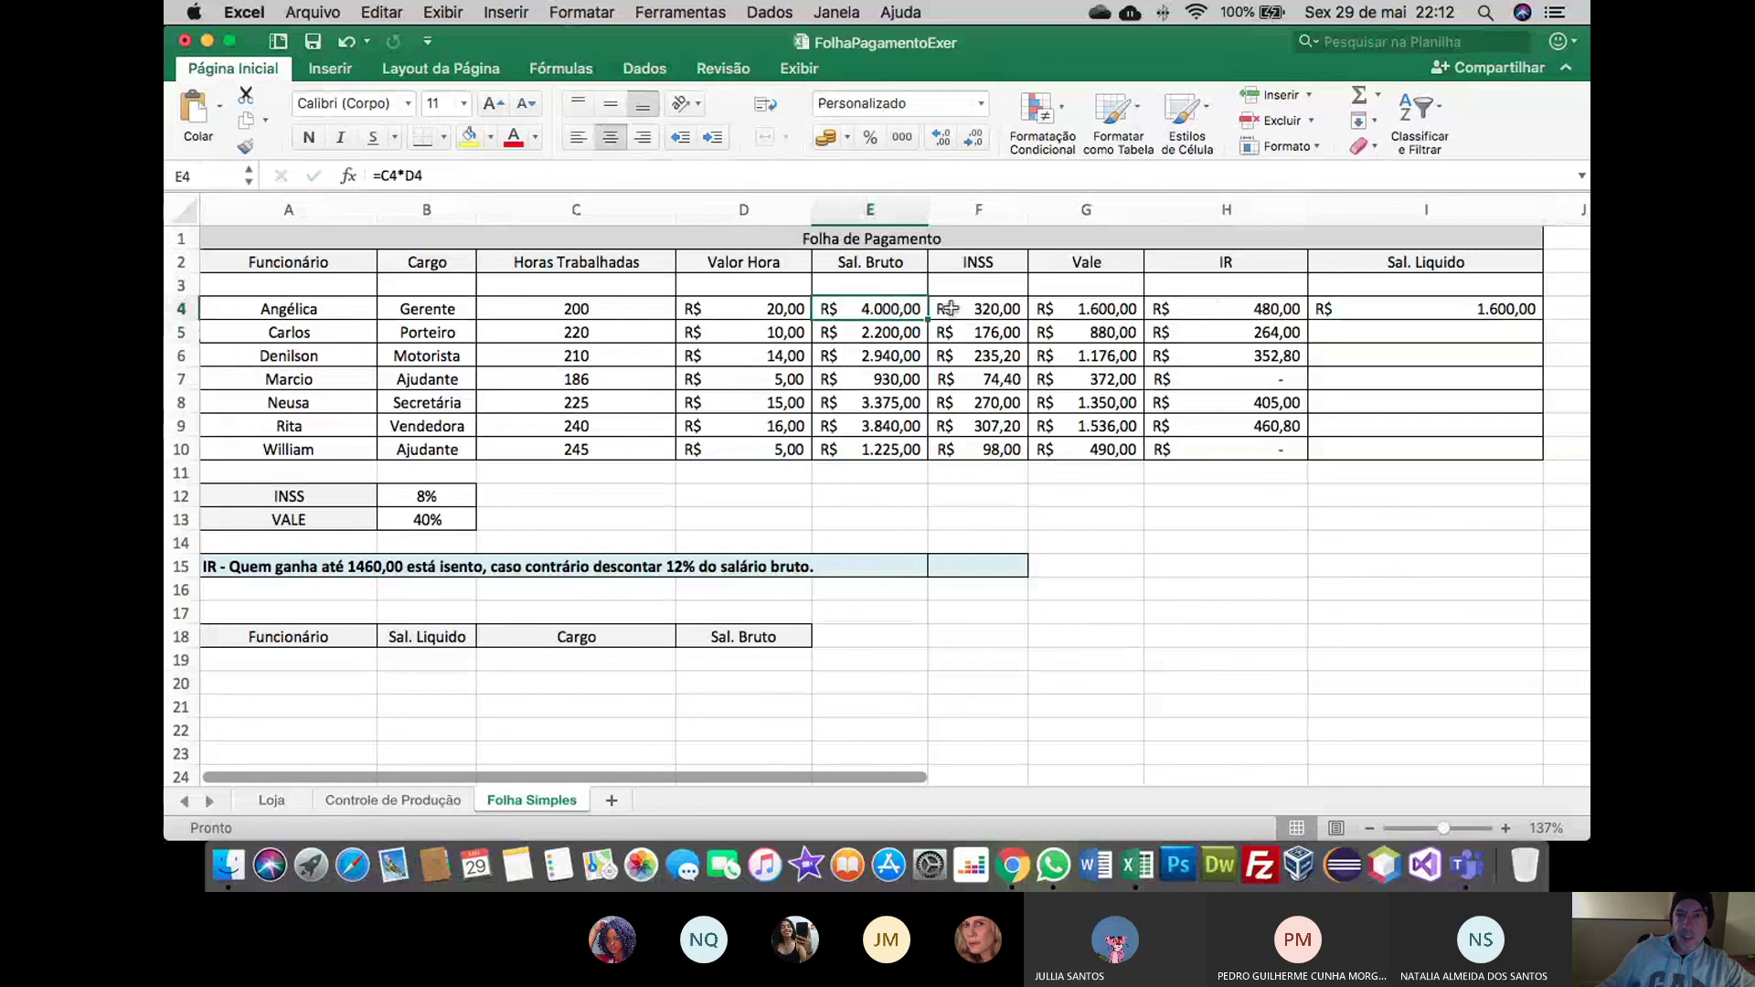
pyautogui.click(1074, 311)
pyautogui.click(1388, 310)
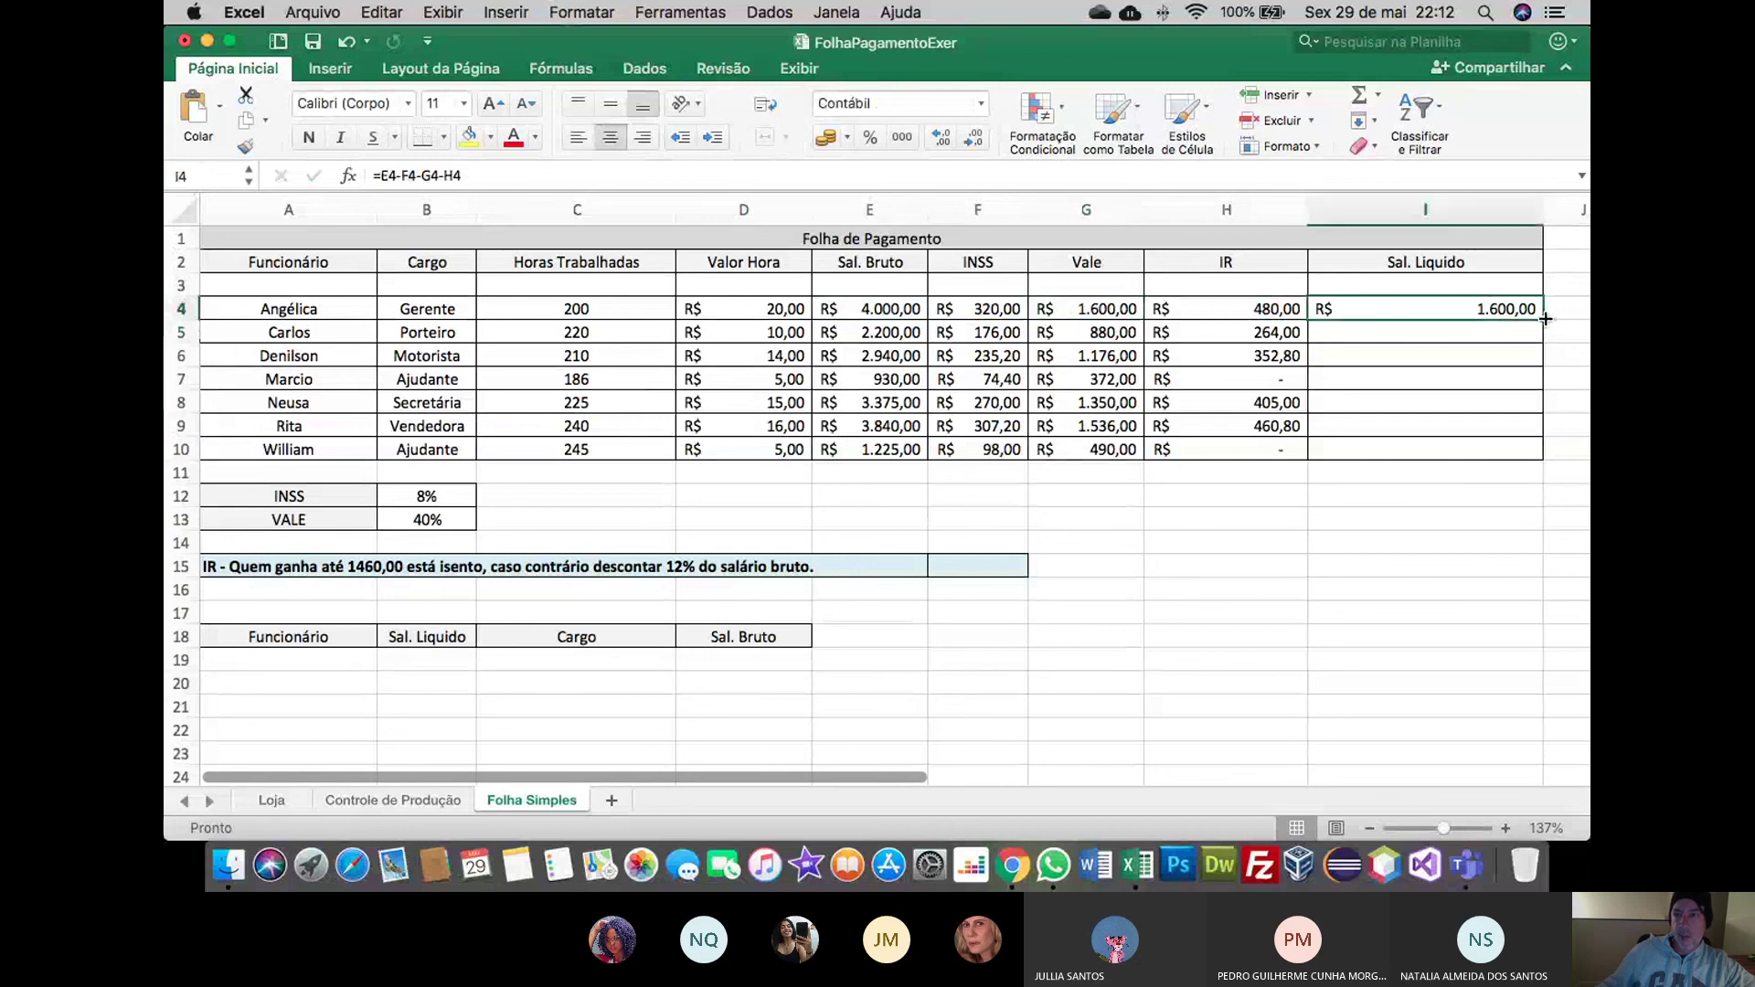
# Fill the Sal. Liquido formula from I4 down to I10
pyautogui.moveTo(1545, 318); pyautogui.dragTo(1540, 454)
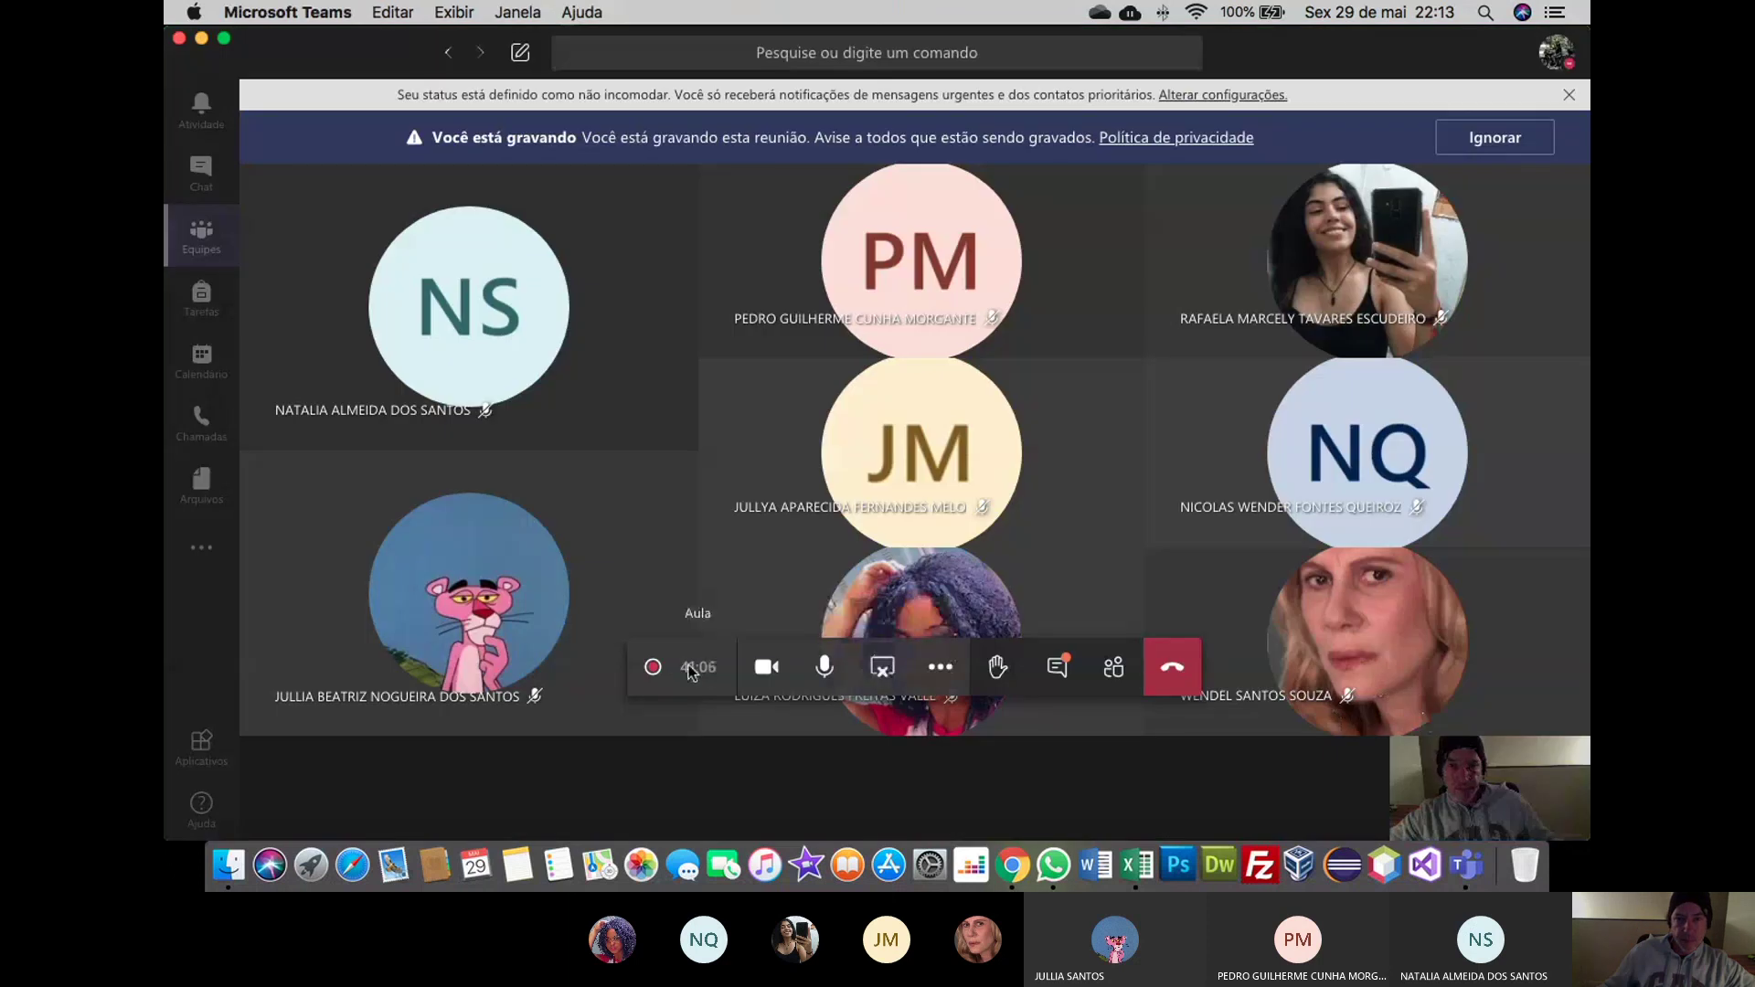
# Choose Parar gravação from the call's More actions menu to stop recording
pyautogui.click(941, 668)
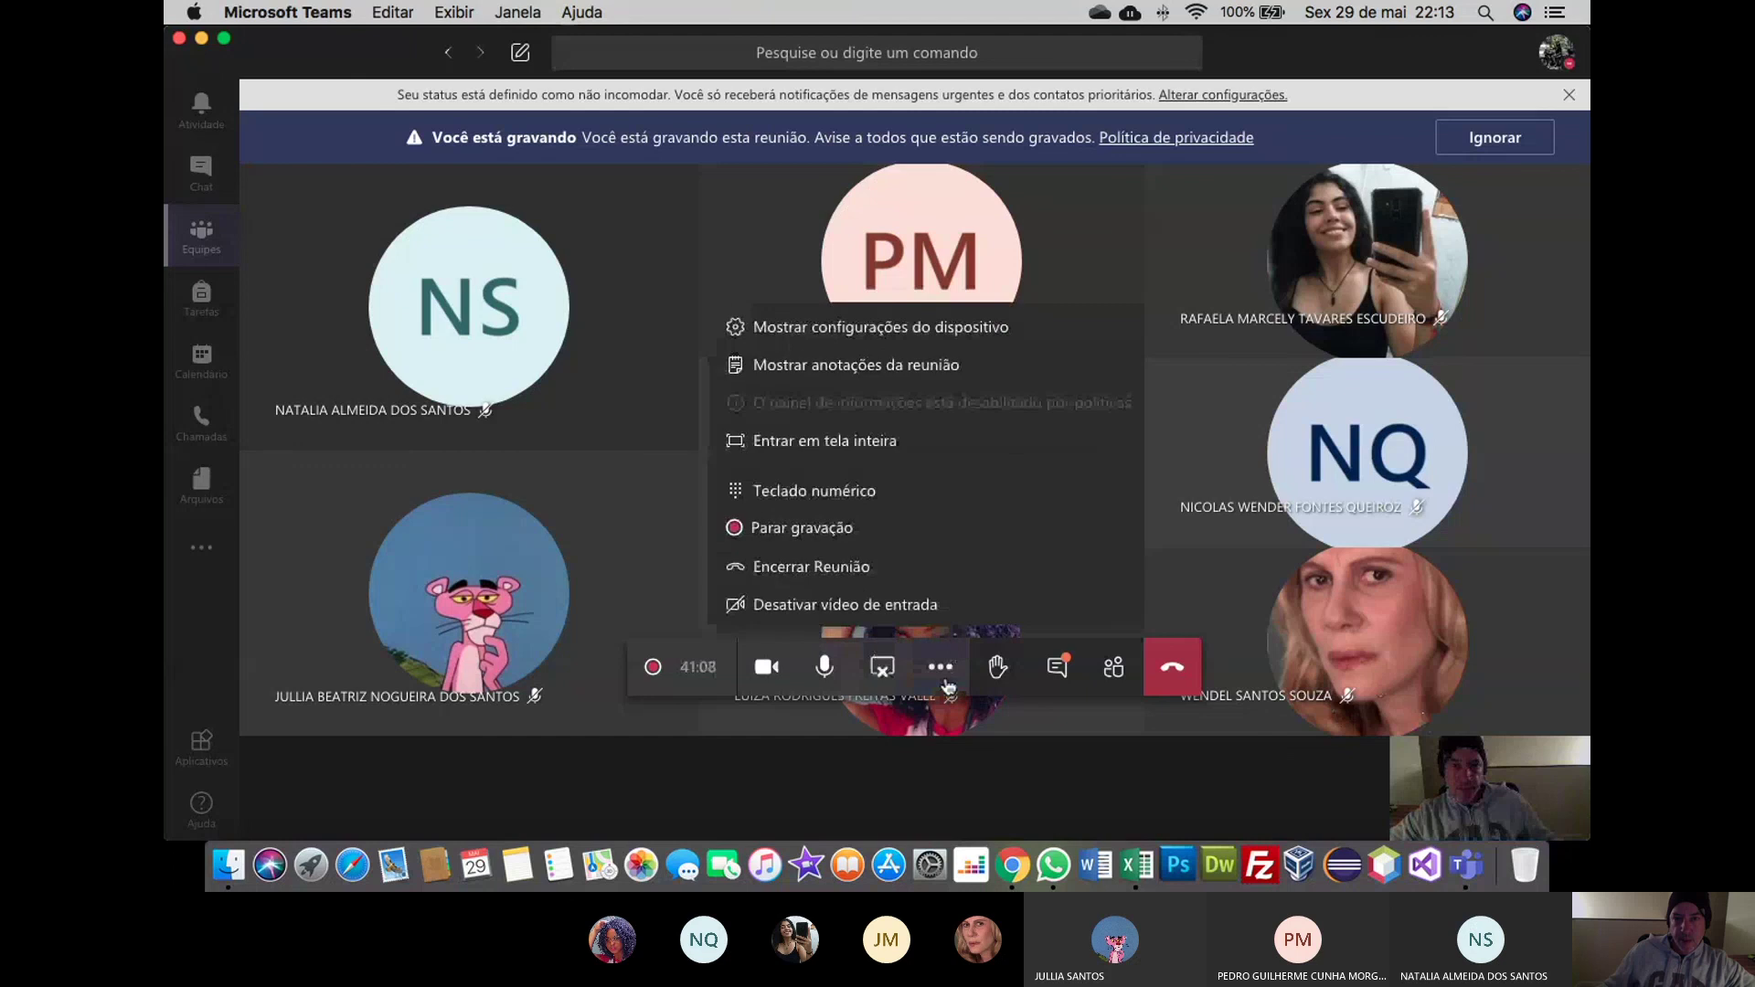
pyautogui.click(928, 536)
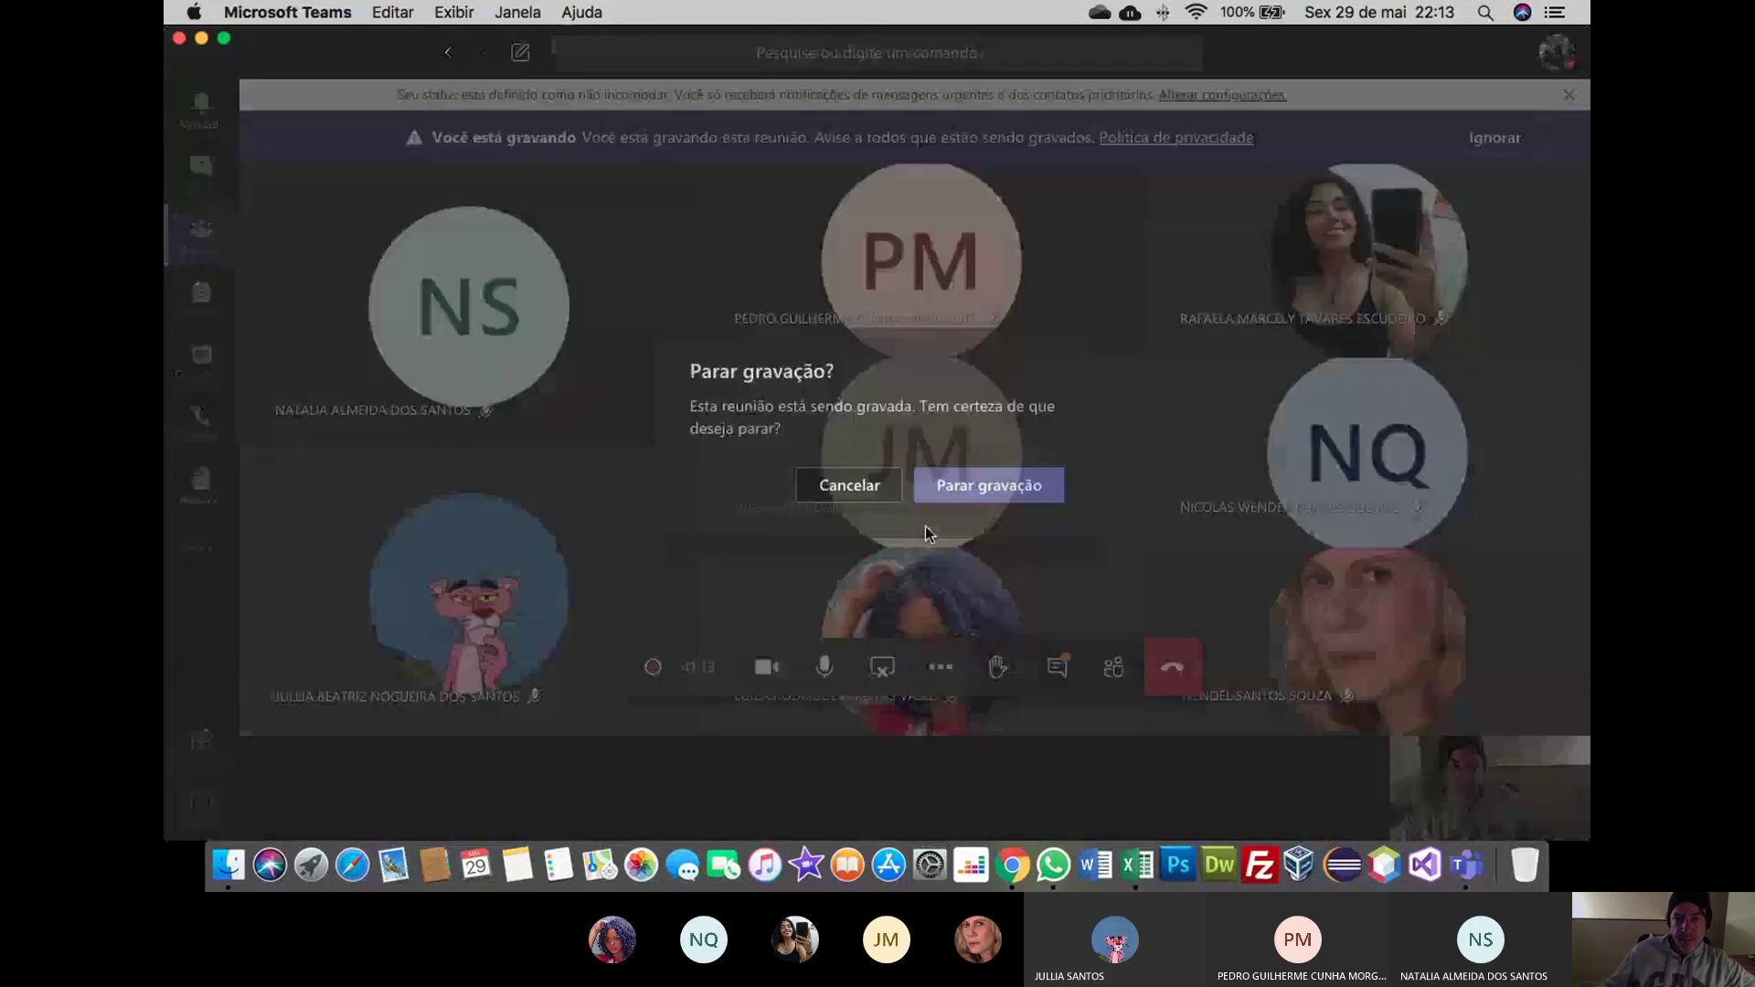